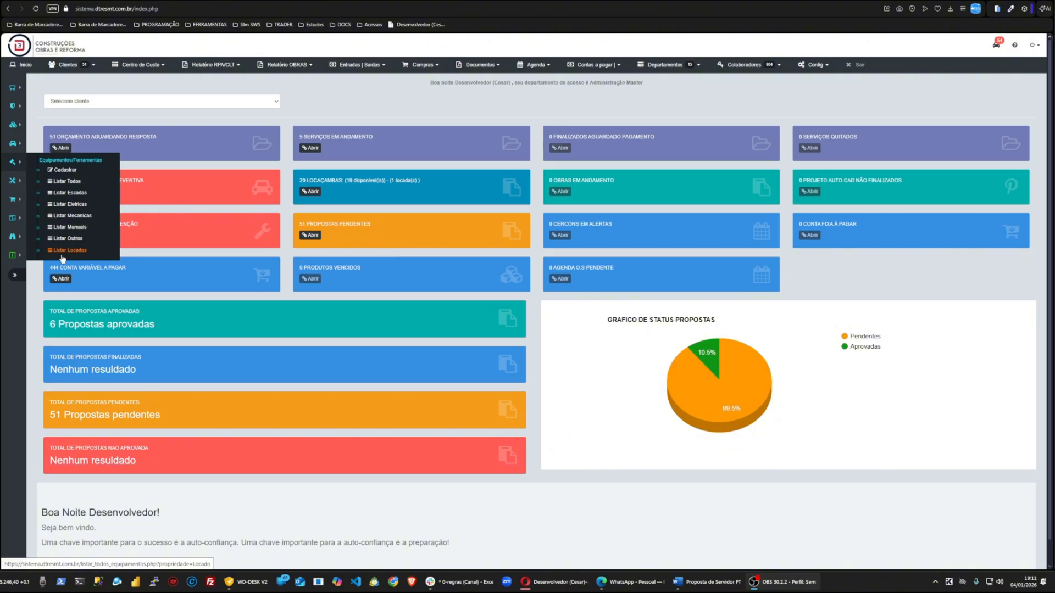
Step: Open the equipment registration form, enlarge the page, and review the Propriedade options without changing them
{"action": "left_click", "coordinate": [66, 171]}
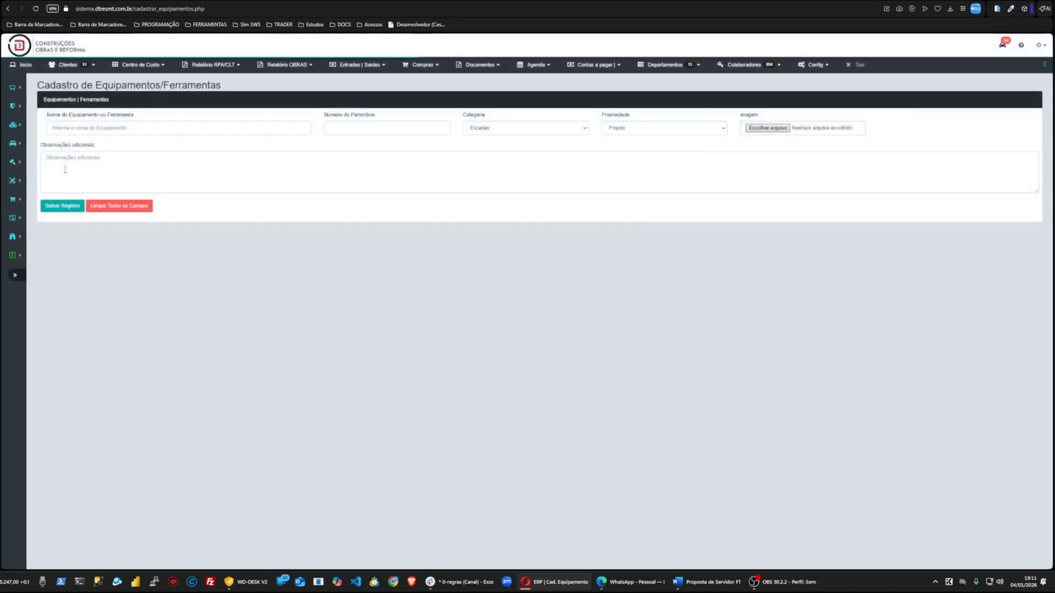
{"action": "scroll", "coordinate": [510, 341], "scroll_direction": "up", "scroll_amount": 3}
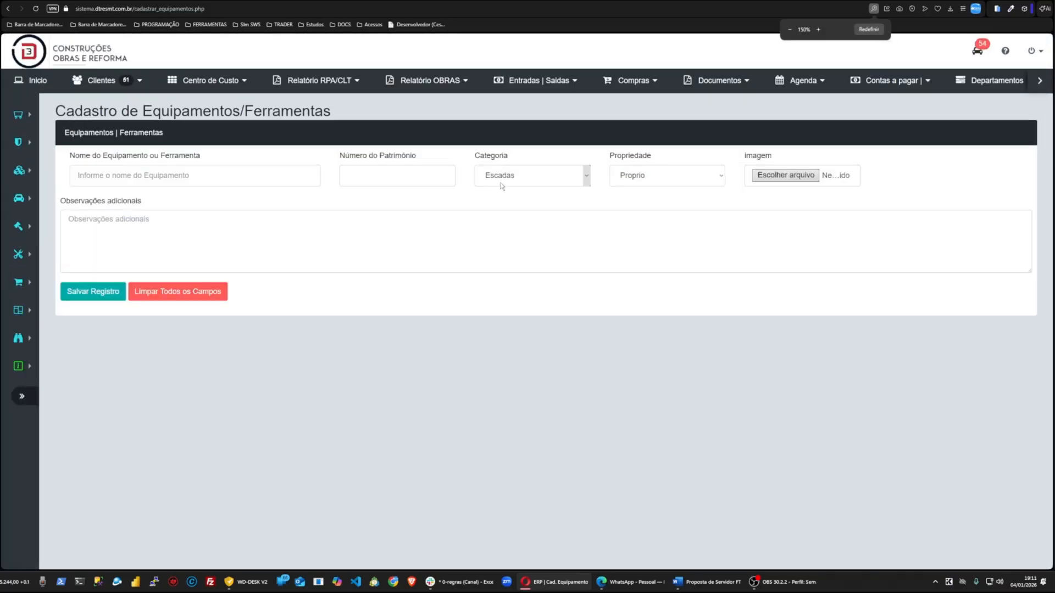
{"action": "left_click", "coordinate": [635, 180]}
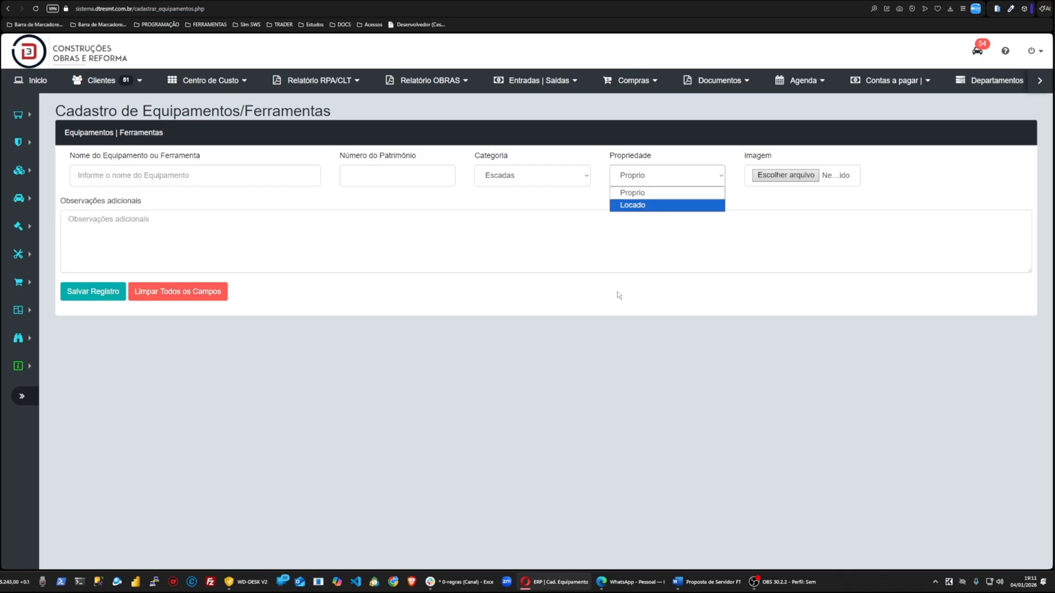
{"action": "left_click", "coordinate": [619, 331]}
Step: List all equipment and open the Maquita Bosh record (ID 3) for editing
{"action": "mouse_move", "coordinate": [16, 228]}
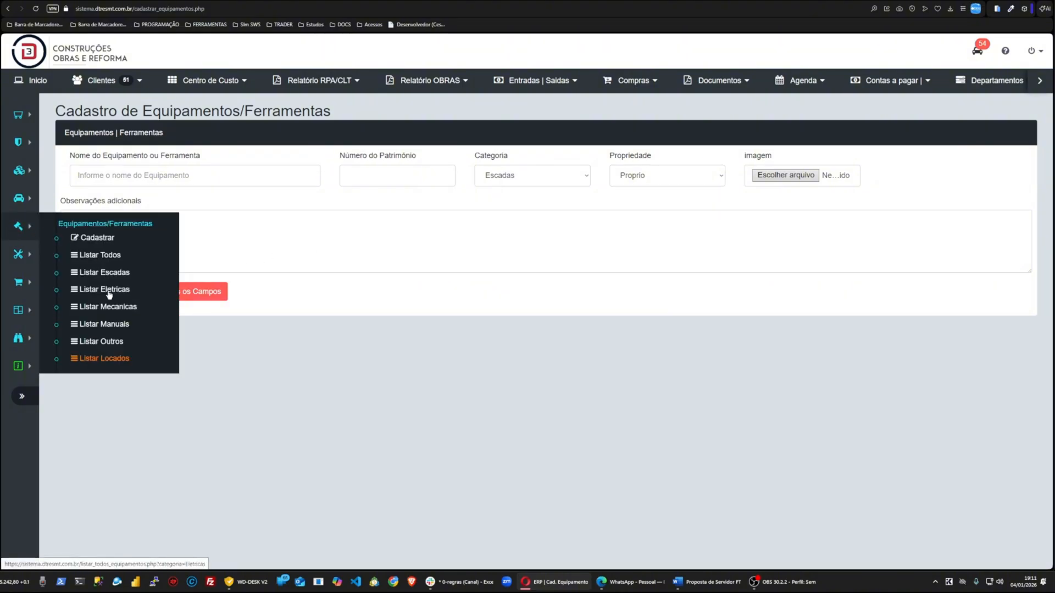
{"action": "left_click", "coordinate": [107, 260]}
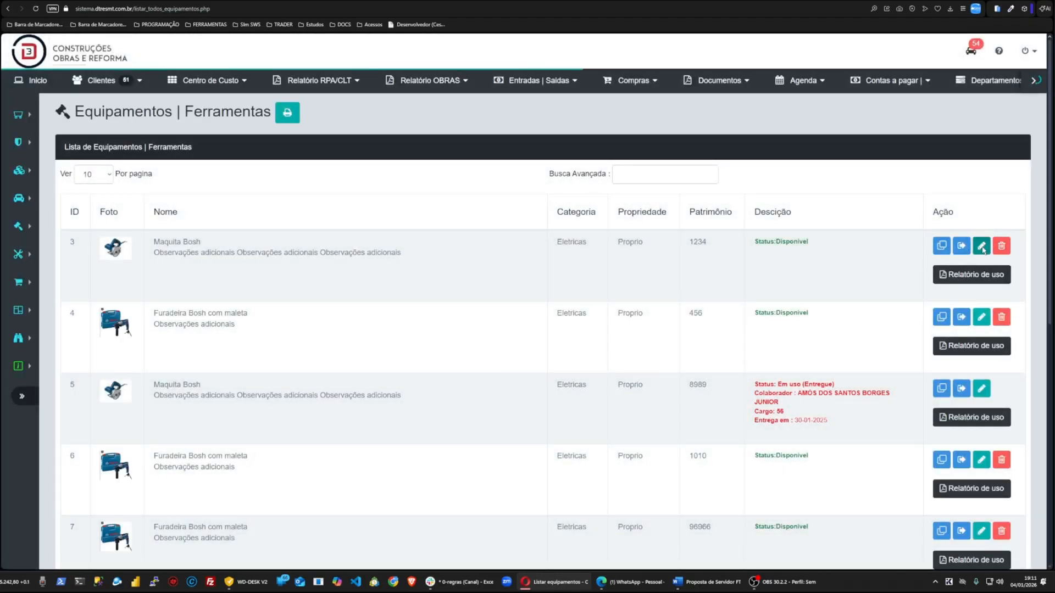
{"action": "left_click", "coordinate": [982, 248]}
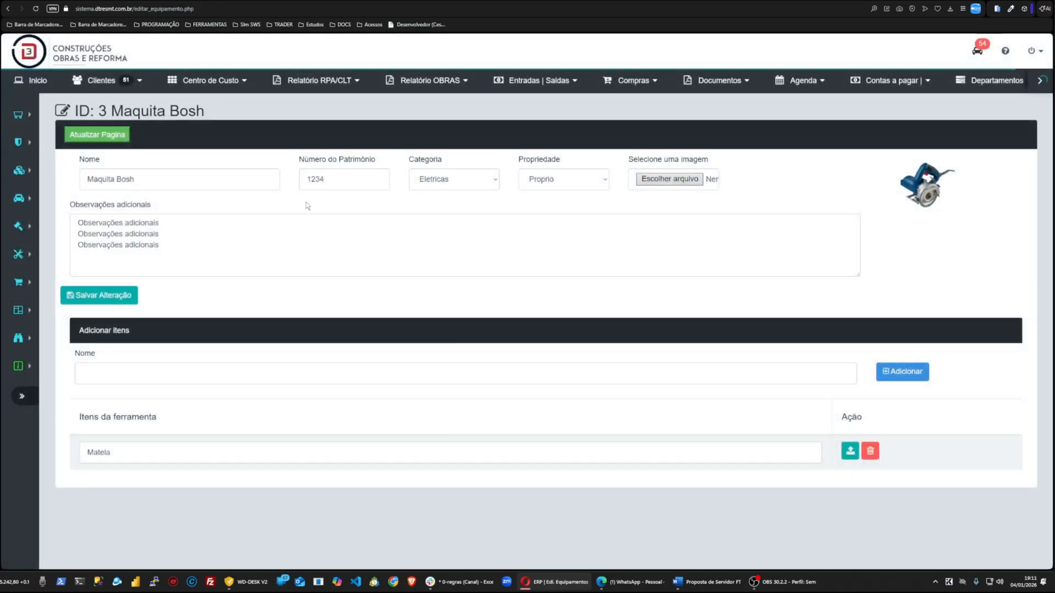
{"action": "left_click", "coordinate": [531, 188]}
{"action": "left_click", "coordinate": [710, 275]}
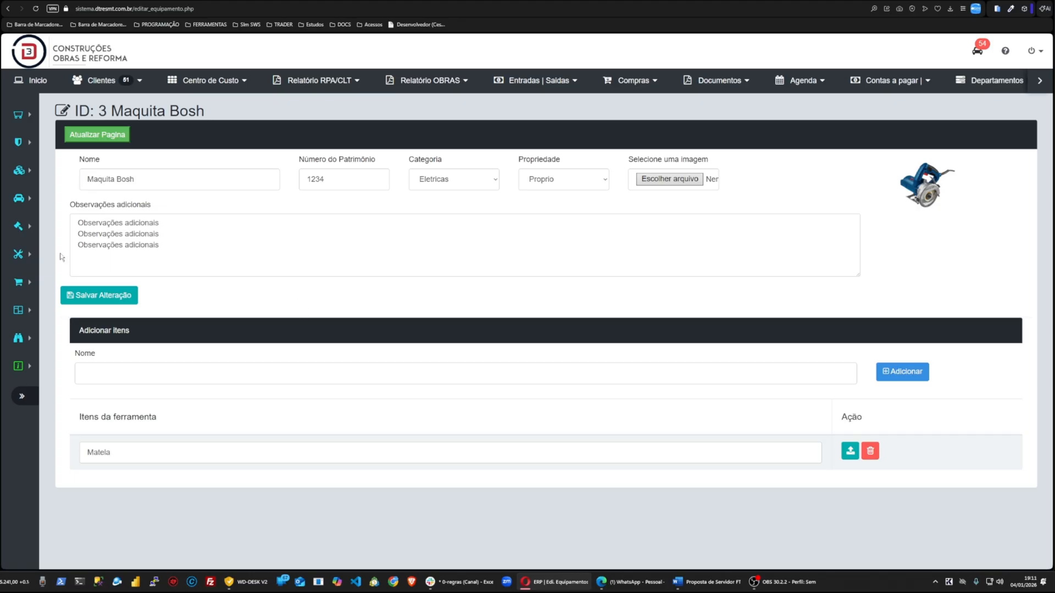
Step: Open the rented equipment teste 02 from the Locados list, rename it to Multimetro de este 02, and save
{"action": "mouse_move", "coordinate": [16, 232]}
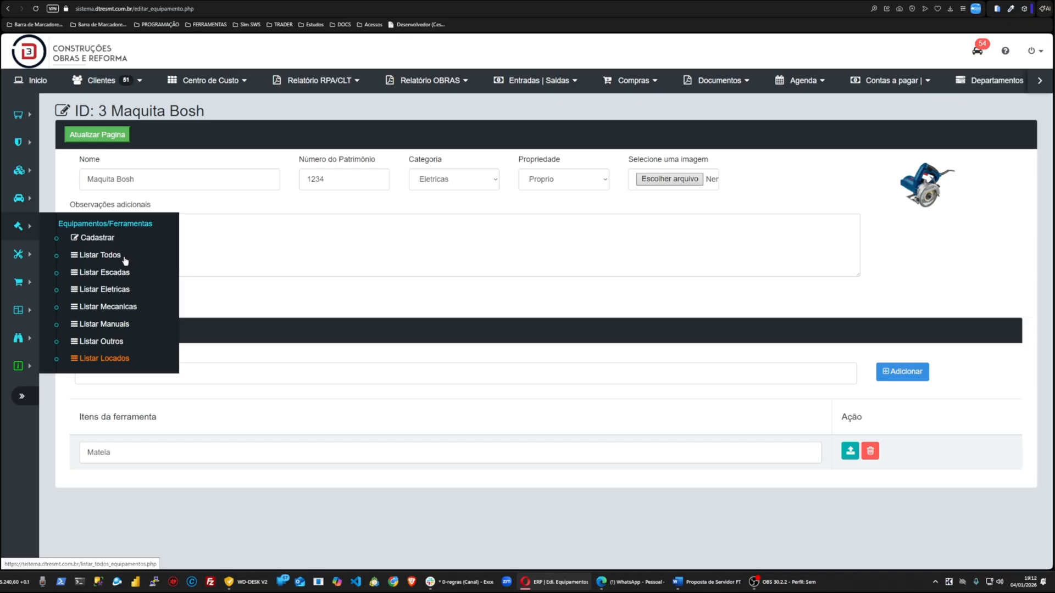
{"action": "left_click", "coordinate": [108, 359]}
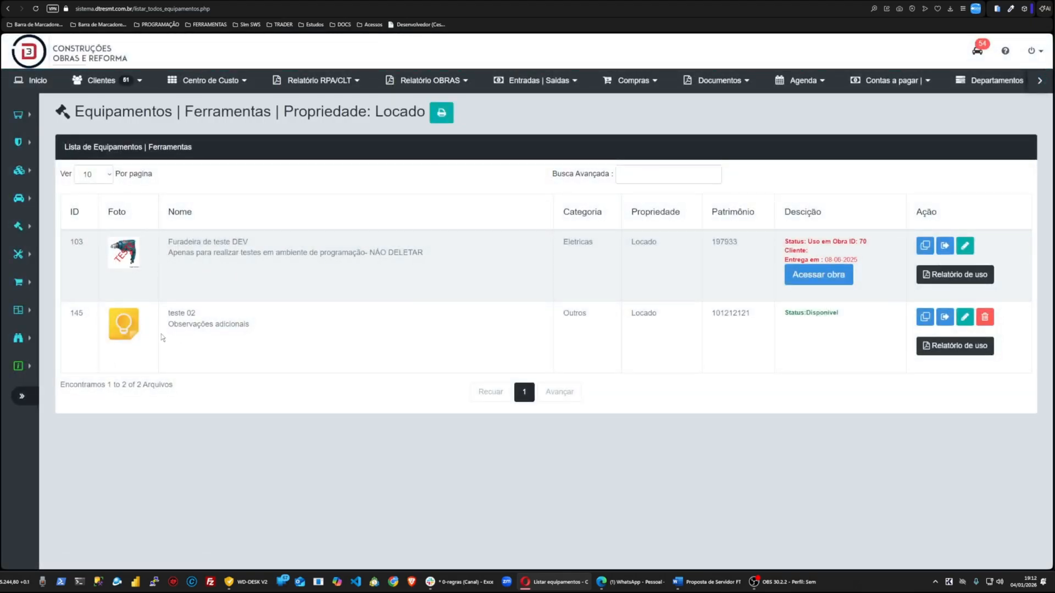
{"action": "left_click", "coordinate": [965, 316]}
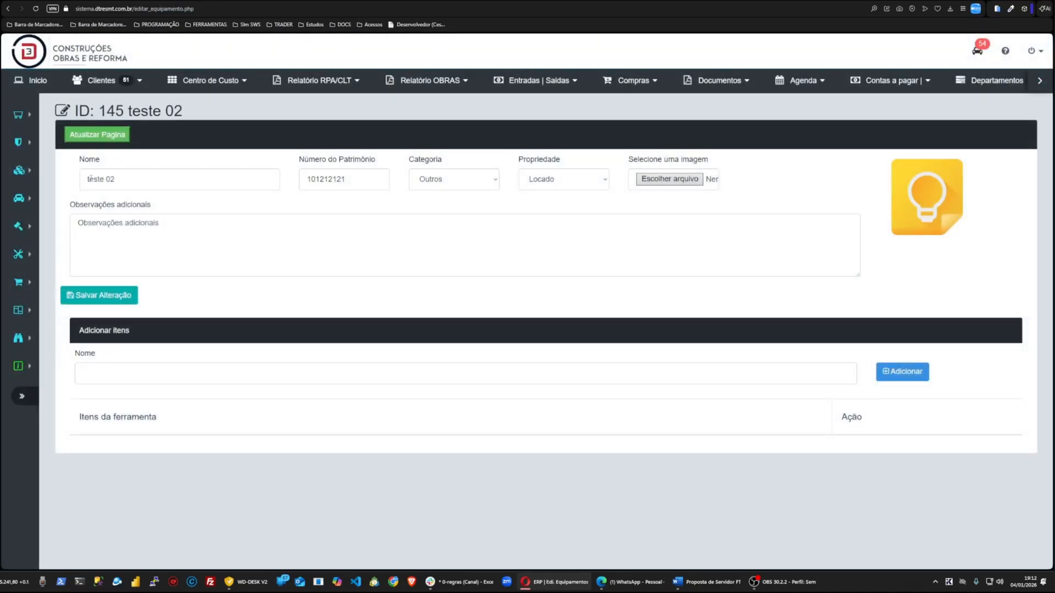
{"action": "left_click", "coordinate": [80, 181]}
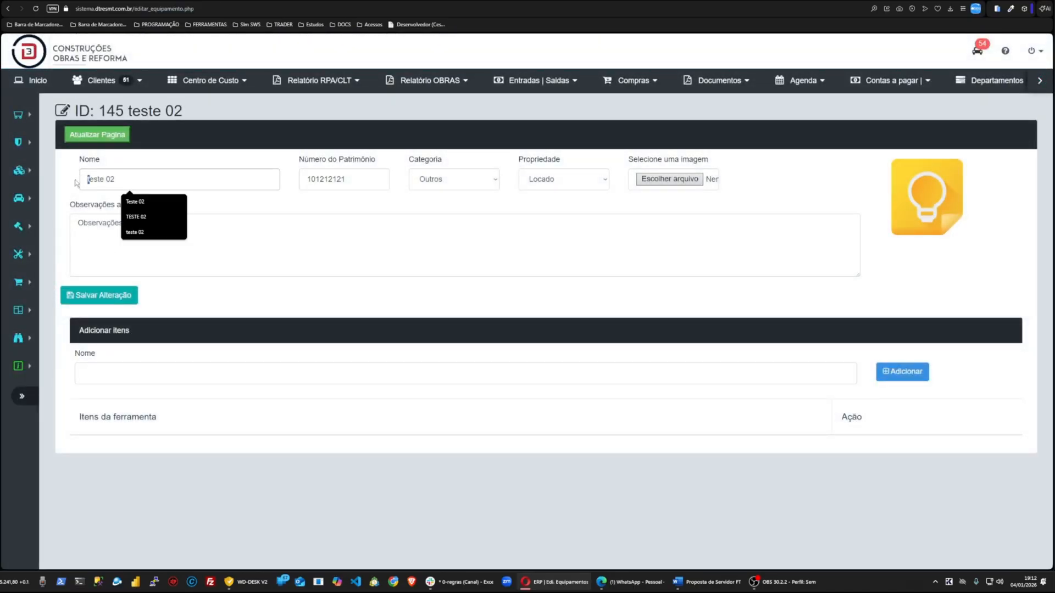
{"action": "type", "text": "Multimetro "}
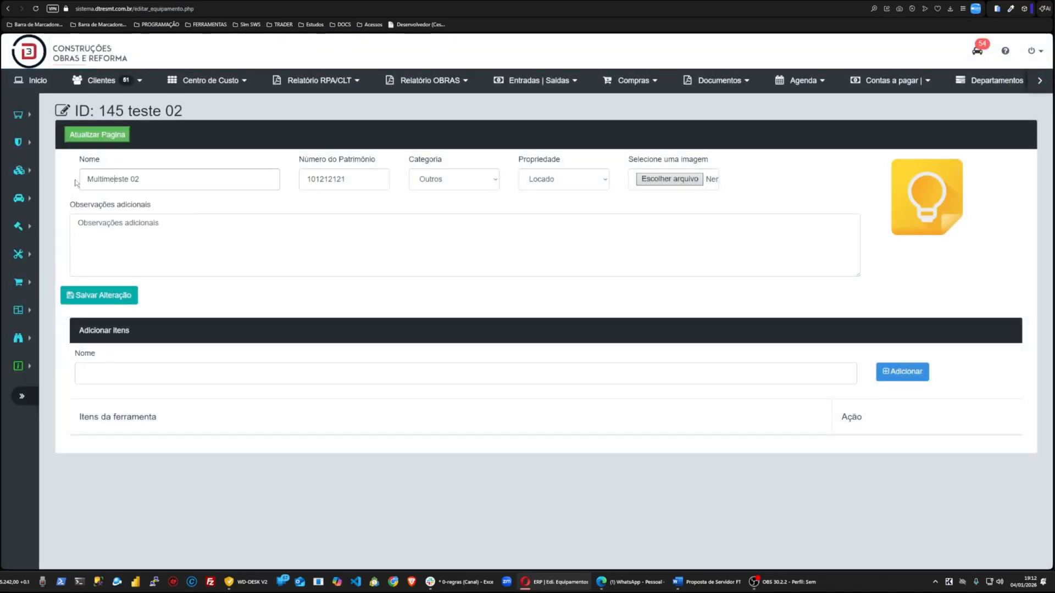
{"action": "type", "text": "de"}
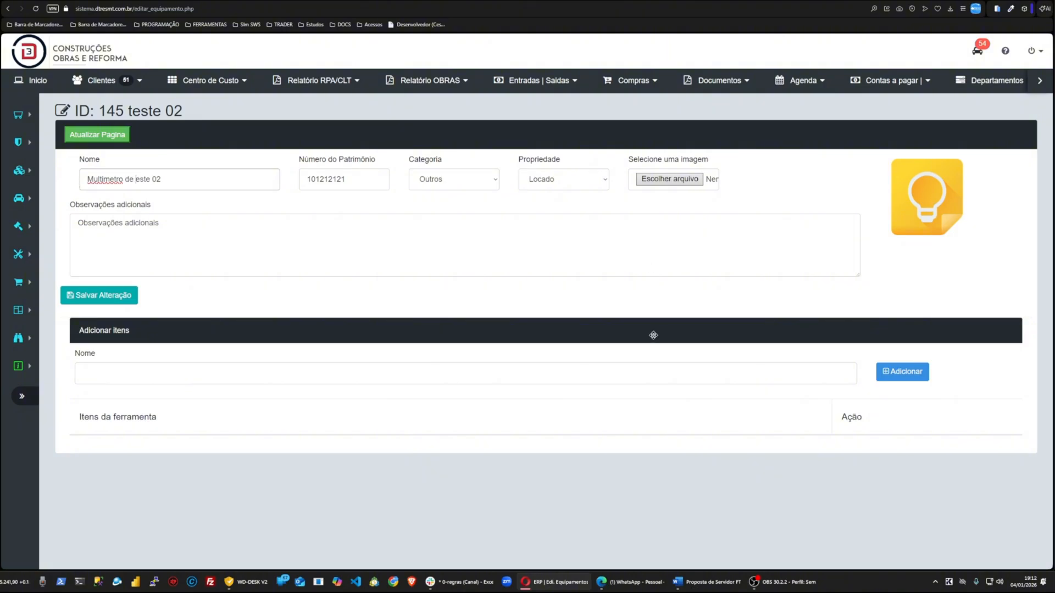
{"action": "left_click", "coordinate": [80, 299]}
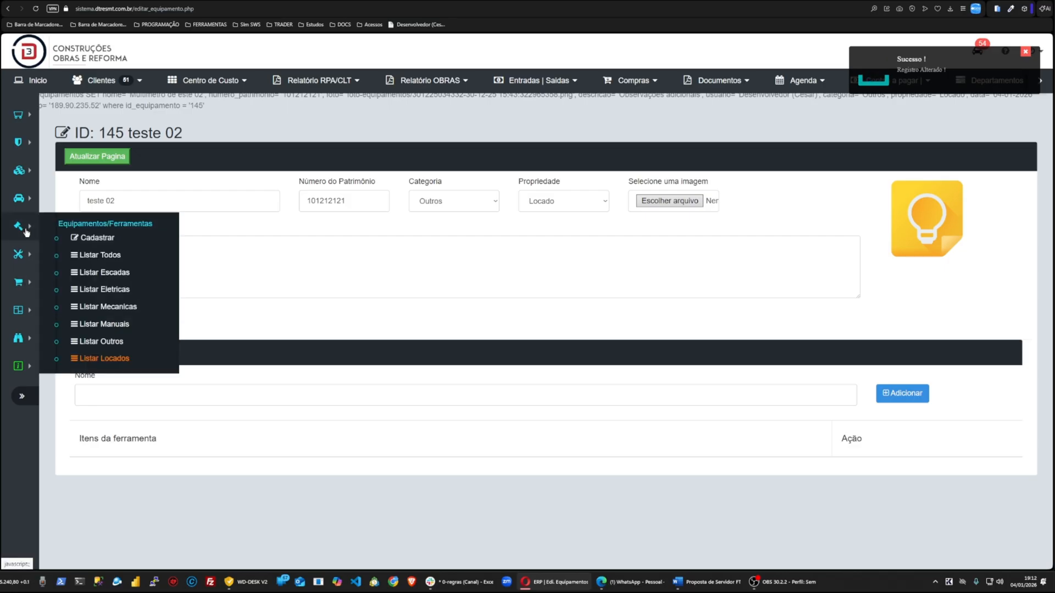
Step: Search the clients by name for juli using the advanced client search
{"action": "left_click", "coordinate": [101, 358]}
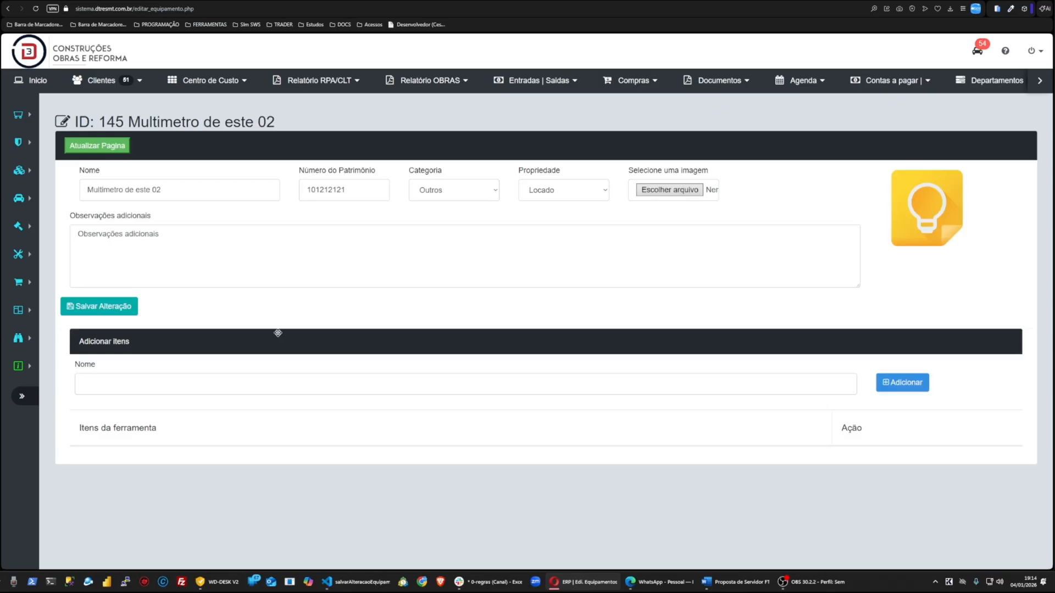
{"action": "left_click", "coordinate": [102, 84]}
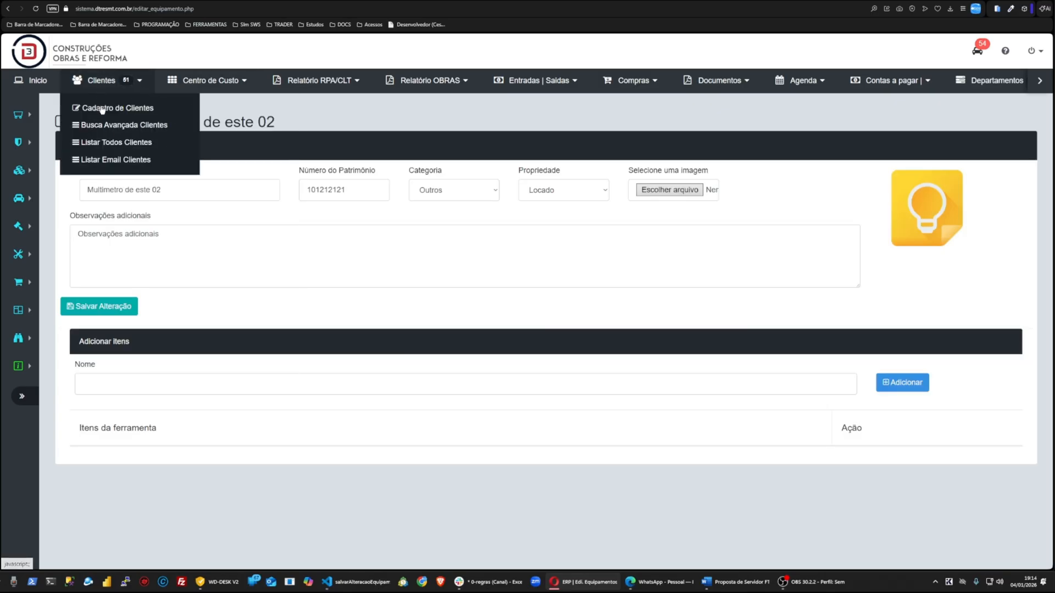
{"action": "left_click", "coordinate": [105, 130]}
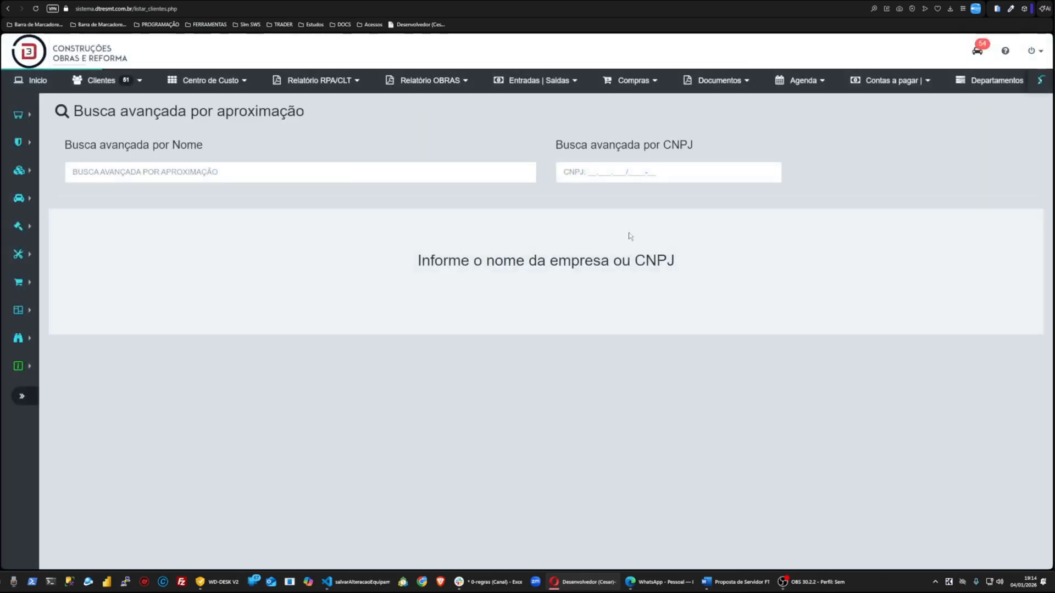
{"action": "left_click", "coordinate": [454, 166]}
{"action": "type", "text": "juli"}
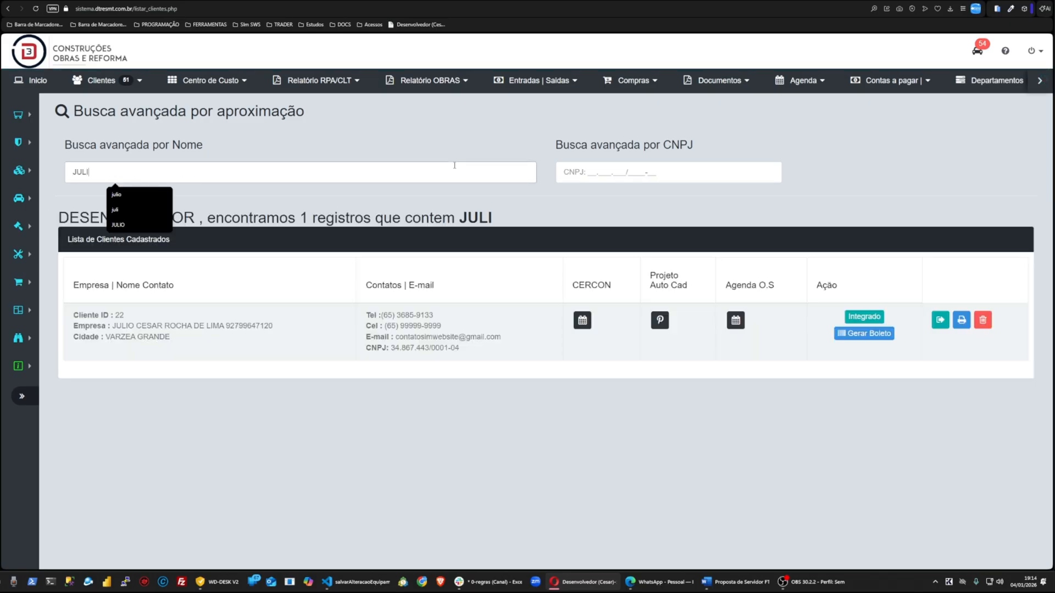
Step: Open the found client's non-archived works and manage the work Obras de teste 001
{"action": "left_click", "coordinate": [940, 319]}
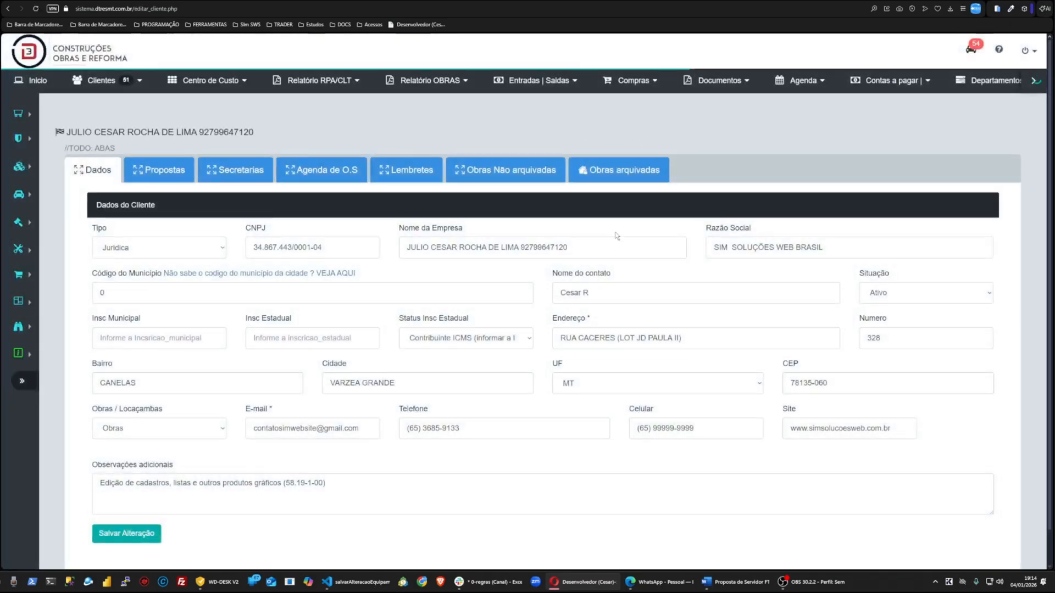
{"action": "left_click", "coordinate": [505, 170]}
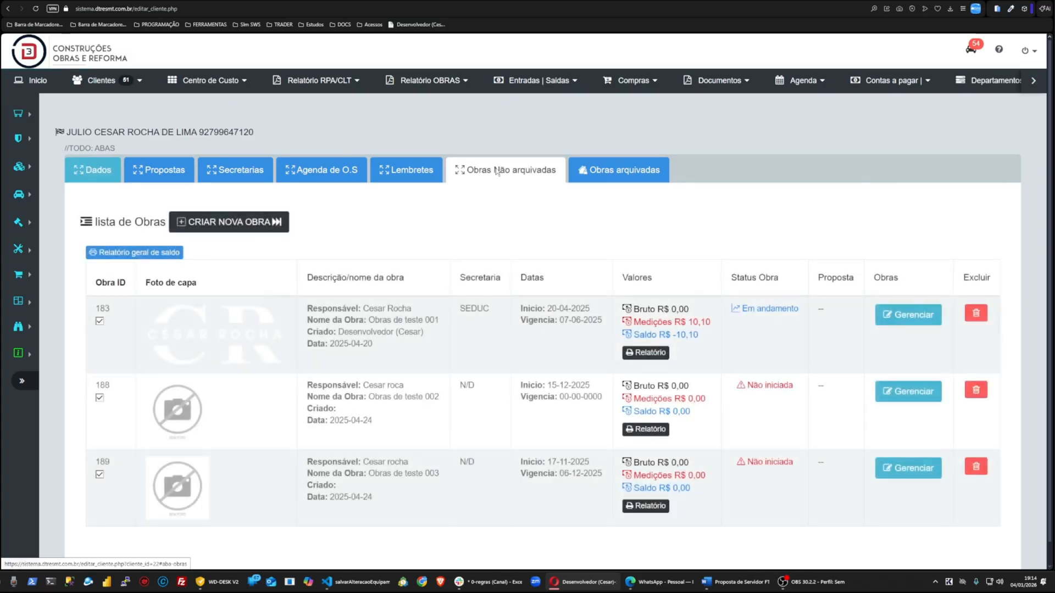
{"action": "left_click", "coordinate": [908, 323]}
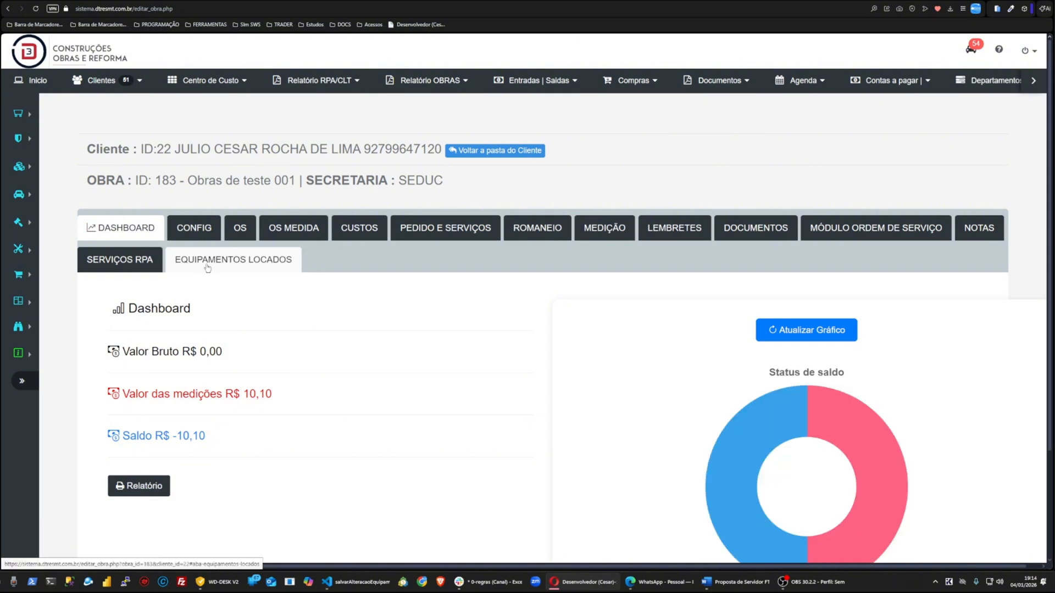
Step: Capture a screenshot of the work's tab area, outline the Equipamentos Locados tab, and copy it
{"action": "key", "text": "Print"}
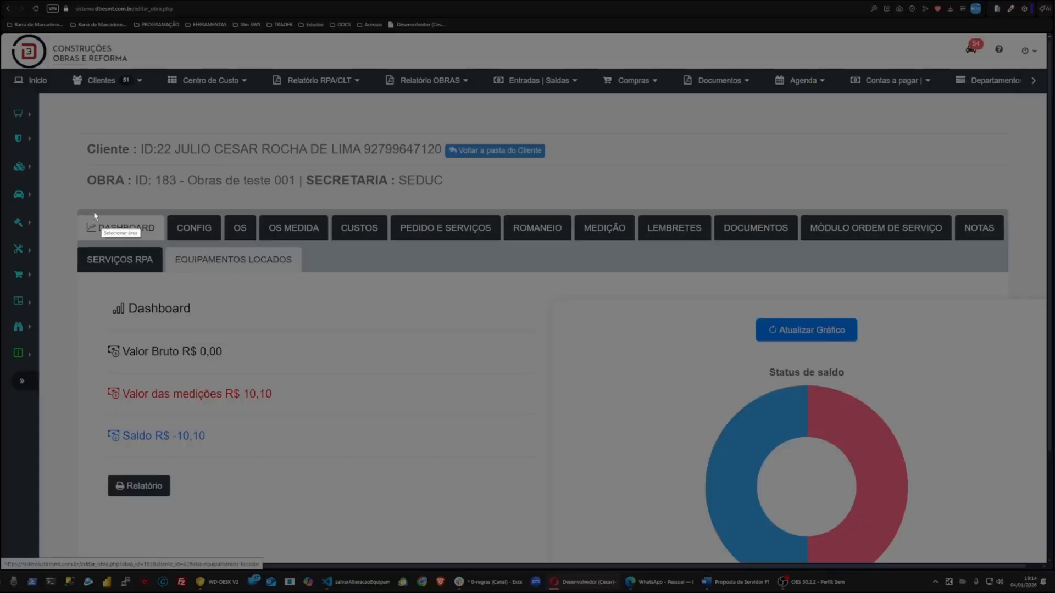
{"action": "left_click_drag", "start_coordinate": [46, 158], "coordinate": [563, 347]}
{"action": "left_click", "coordinate": [570, 299]}
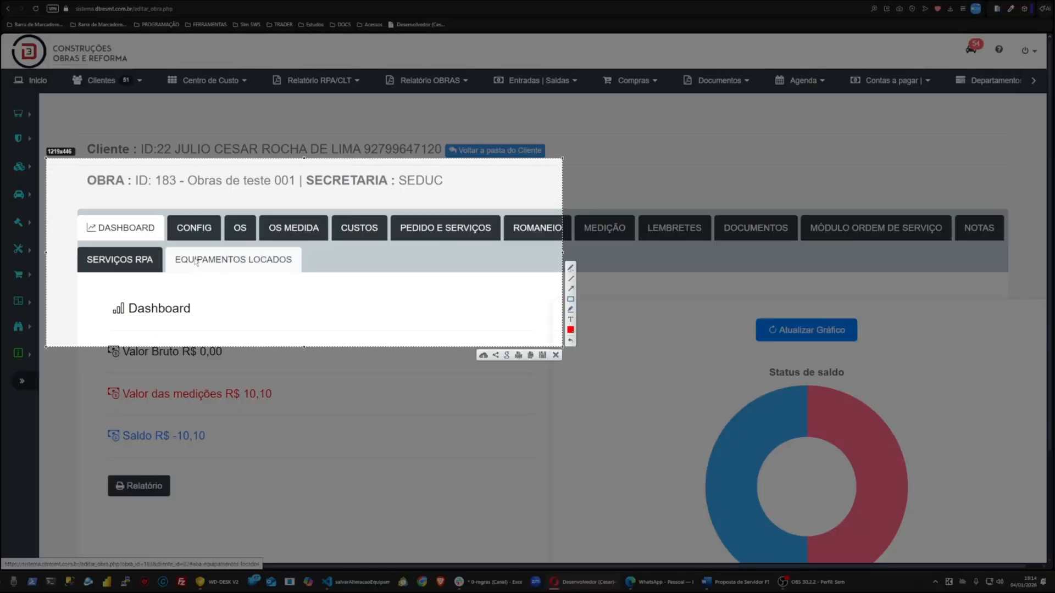
{"action": "left_click_drag", "start_coordinate": [163, 243], "coordinate": [323, 291]}
{"action": "key", "text": "ctrl+c"}
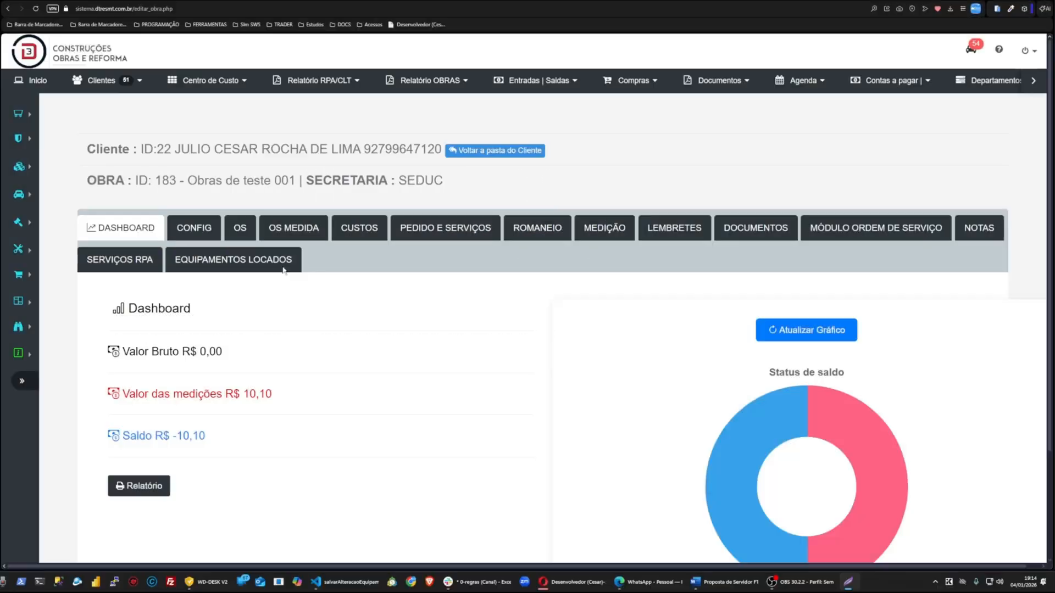
Step: Open the work's Equipamentos Locados tab and scroll through the rented equipment records
{"action": "left_click", "coordinate": [232, 259]}
{"action": "scroll", "coordinate": [371, 262], "scroll_direction": "down", "scroll_amount": 4}
{"action": "scroll", "coordinate": [374, 268], "scroll_direction": "up", "scroll_amount": 3}
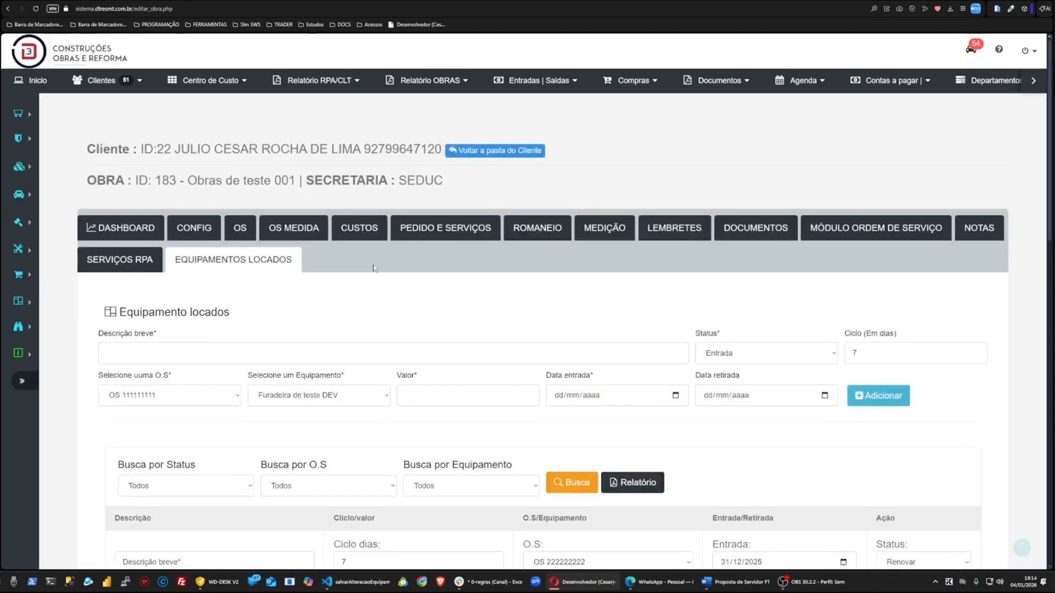
{"action": "scroll", "coordinate": [547, 281], "scroll_direction": "down", "scroll_amount": 3}
{"action": "scroll", "coordinate": [547, 281], "scroll_direction": "down", "scroll_amount": 2}
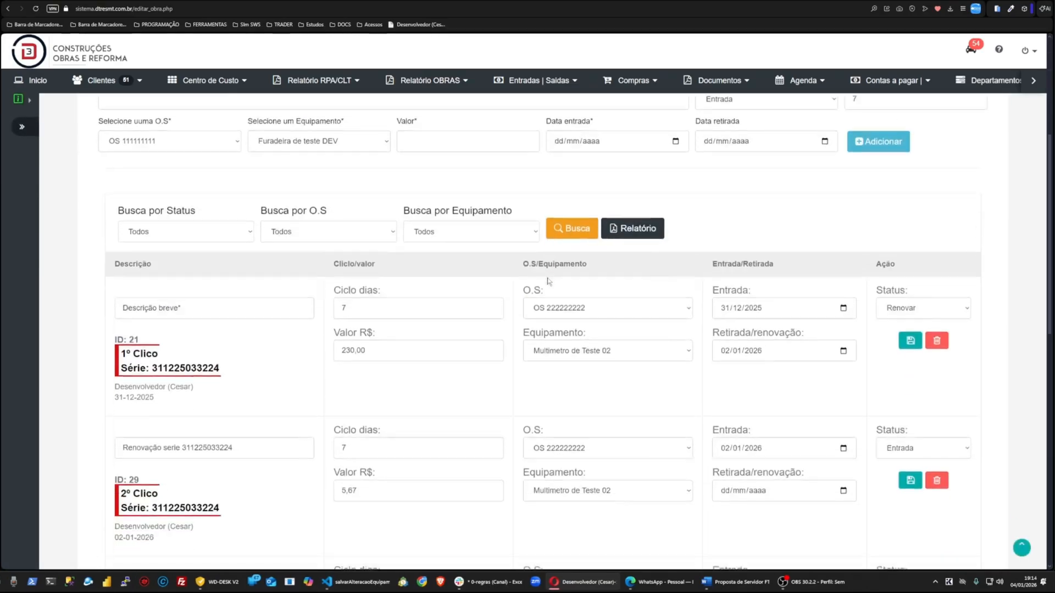
{"action": "scroll", "coordinate": [385, 351], "scroll_direction": "up", "scroll_amount": 3}
{"action": "scroll", "coordinate": [339, 360], "scroll_direction": "down", "scroll_amount": 3}
{"action": "scroll", "coordinate": [649, 382], "scroll_direction": "down", "scroll_amount": 3}
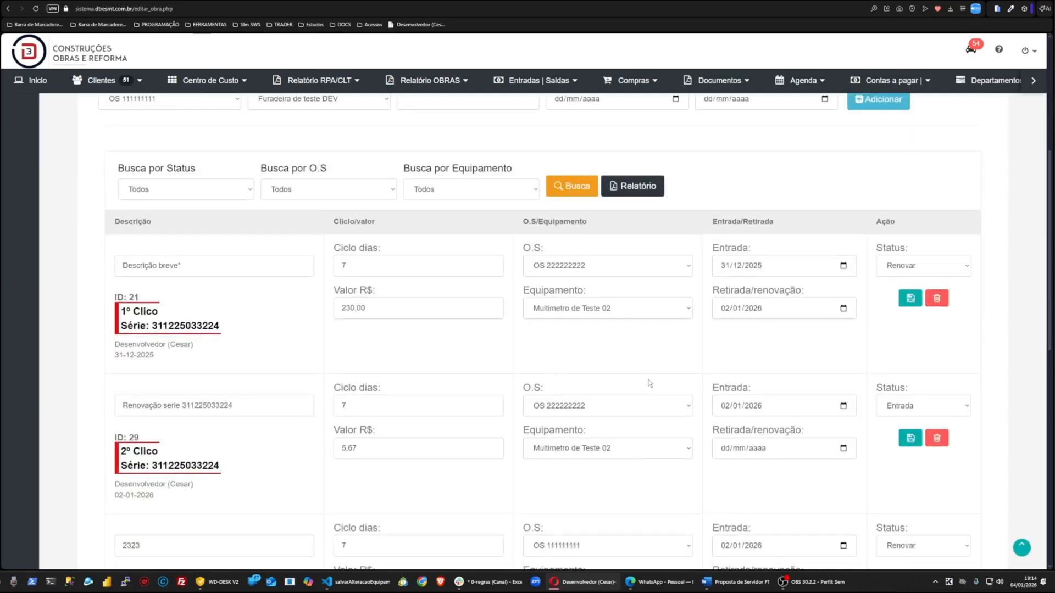
{"action": "scroll", "coordinate": [665, 378], "scroll_direction": "up", "scroll_amount": 5}
{"action": "scroll", "coordinate": [665, 378], "scroll_direction": "up", "scroll_amount": 3}
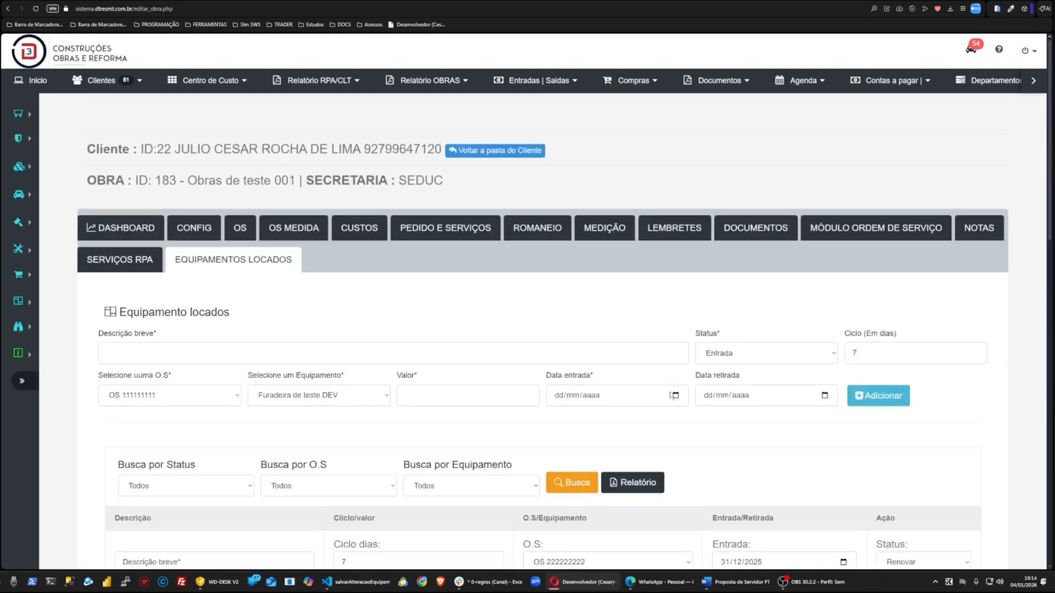
{"action": "scroll", "coordinate": [974, 382], "scroll_direction": "down", "scroll_amount": 5}
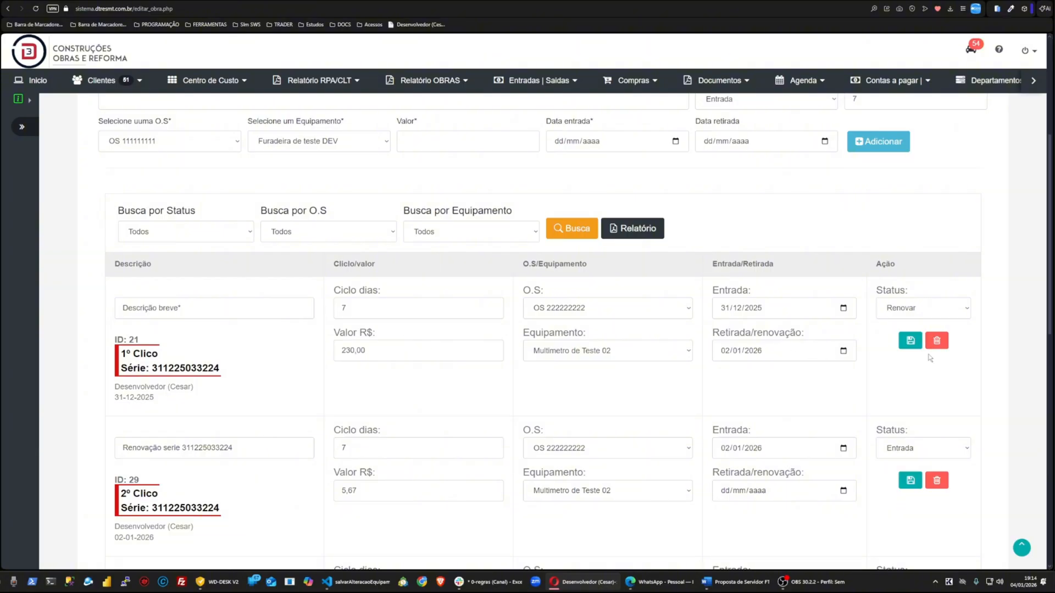
Step: Delete the rented equipment records ID 21 and ID 29, confirming each deletion
{"action": "left_click", "coordinate": [937, 341]}
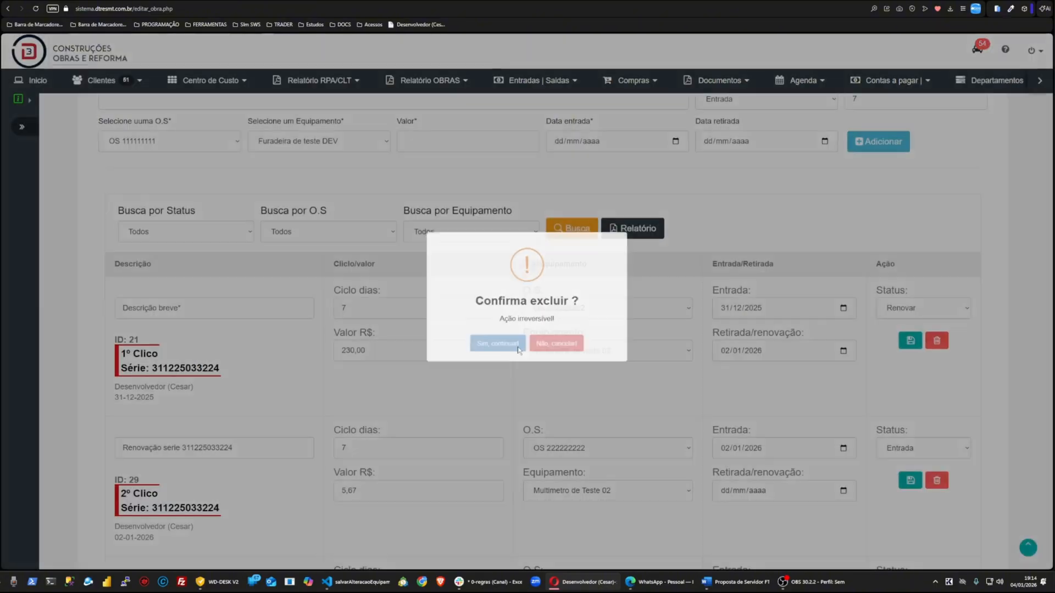
{"action": "left_click", "coordinate": [497, 344]}
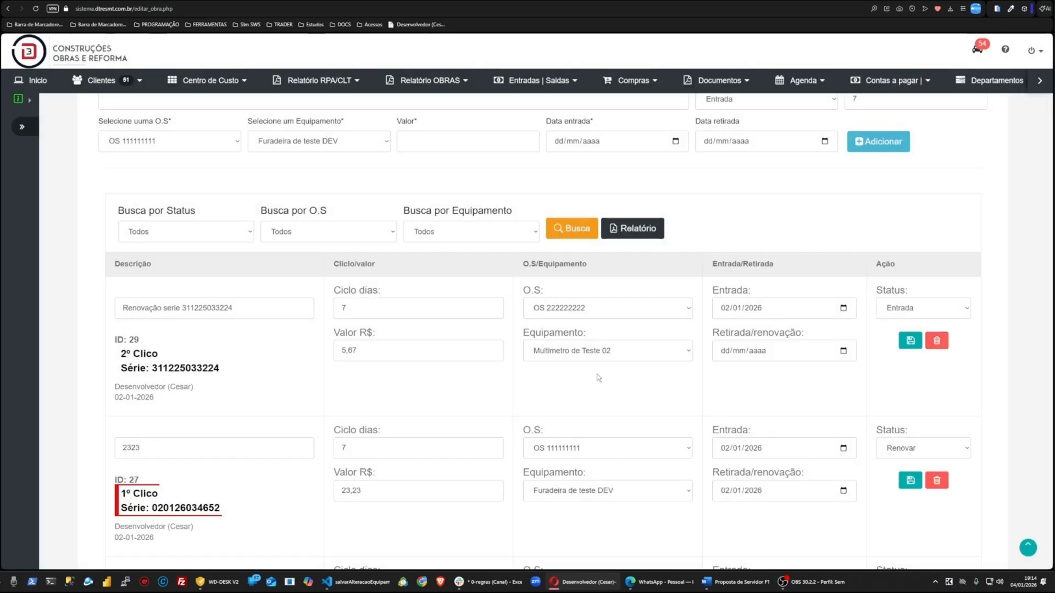
{"action": "left_click", "coordinate": [936, 341]}
{"action": "left_click", "coordinate": [489, 351]}
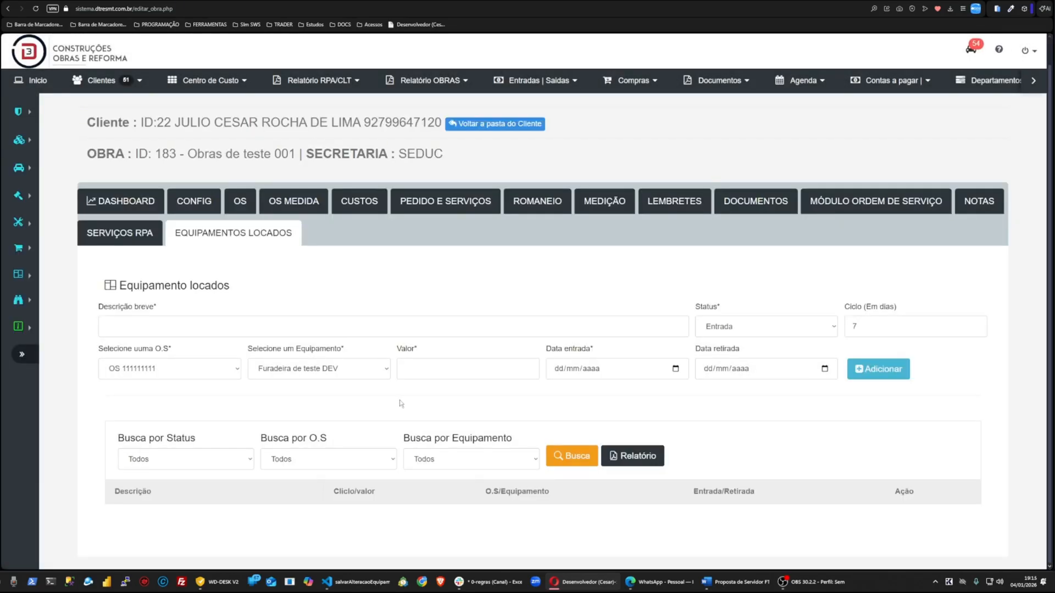
Step: Capture a screenshot of the work's tab area and outline the Equipamentos Locados tab and the entry form fields
{"action": "key", "text": "Print"}
{"action": "left_click_drag", "start_coordinate": [55, 168], "coordinate": [998, 538]}
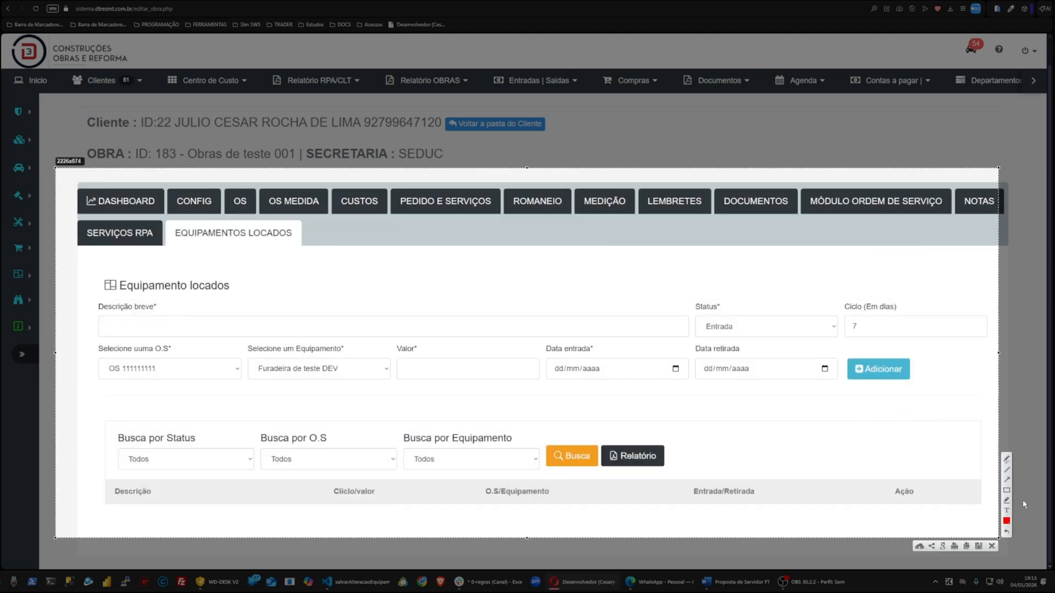
{"action": "left_click_drag", "start_coordinate": [173, 223], "coordinate": [310, 248]}
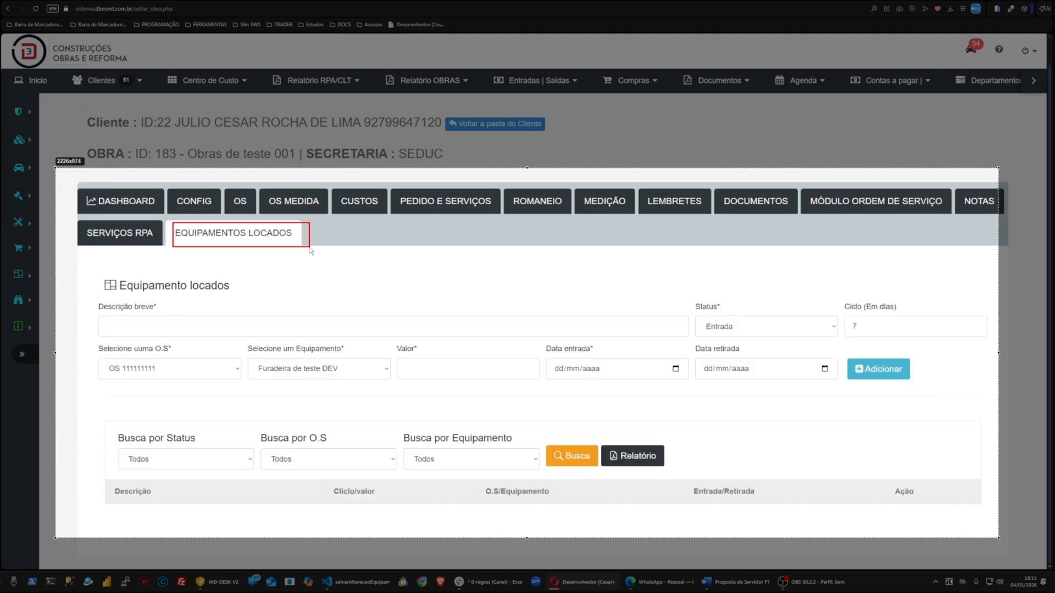
{"action": "left_click_drag", "start_coordinate": [90, 293], "coordinate": [991, 394]}
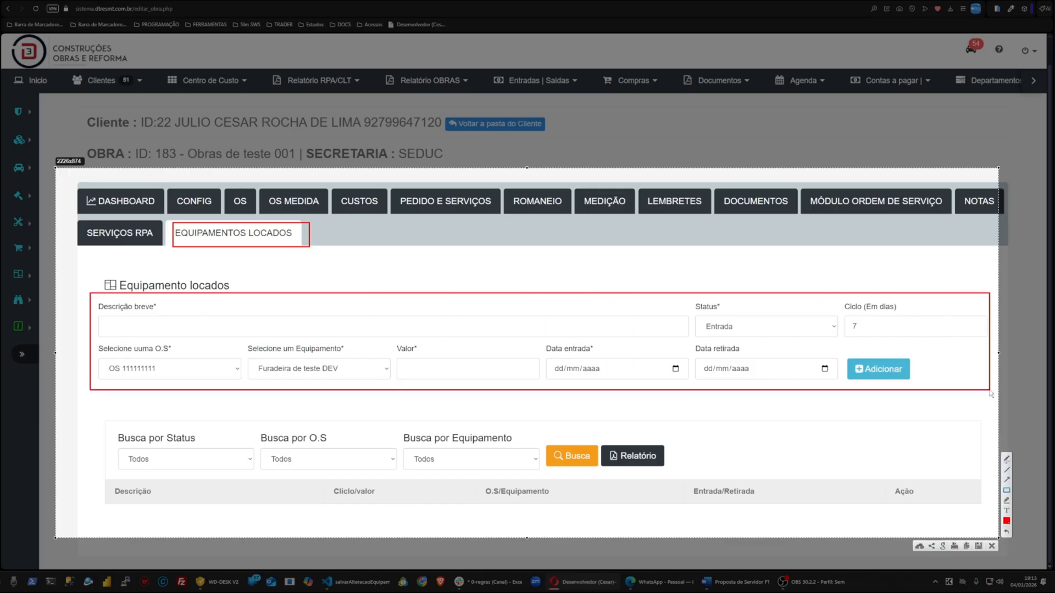
Step: Draw arrows pointing at each field of the rented equipment form and copy the annotated screenshot
{"action": "left_click", "coordinate": [1008, 473]}
{"action": "left_click_drag", "start_coordinate": [236, 300], "coordinate": [196, 319]}
{"action": "left_click_drag", "start_coordinate": [791, 302], "coordinate": [777, 324]}
{"action": "left_click_drag", "start_coordinate": [933, 301], "coordinate": [922, 317]}
{"action": "left_click_drag", "start_coordinate": [226, 341], "coordinate": [210, 354]}
{"action": "left_click_drag", "start_coordinate": [385, 341], "coordinate": [367, 360]}
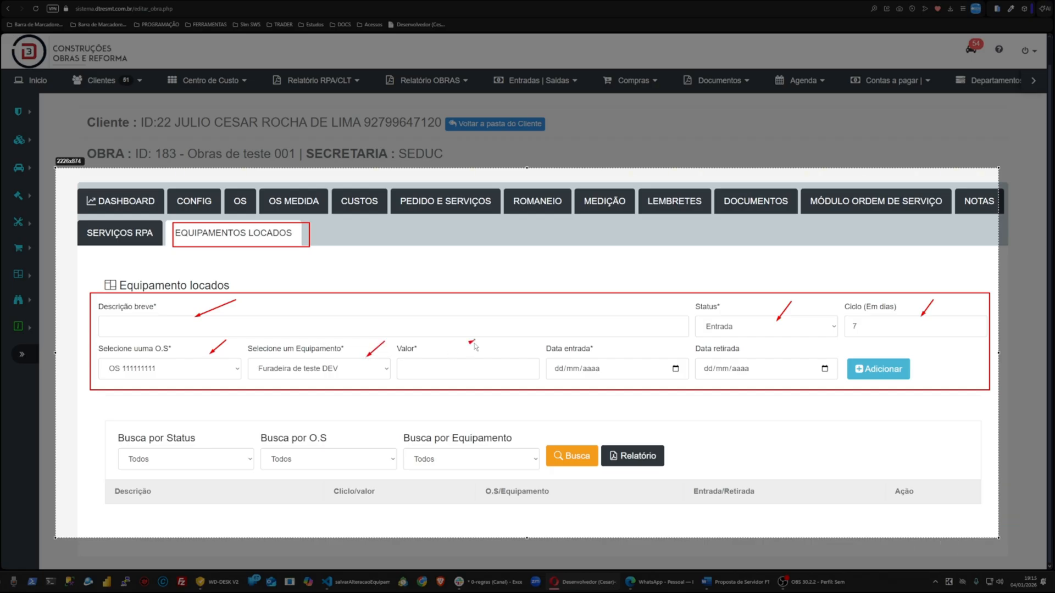
{"action": "left_click_drag", "start_coordinate": [474, 340], "coordinate": [465, 364]}
{"action": "left_click_drag", "start_coordinate": [663, 341], "coordinate": [647, 357]}
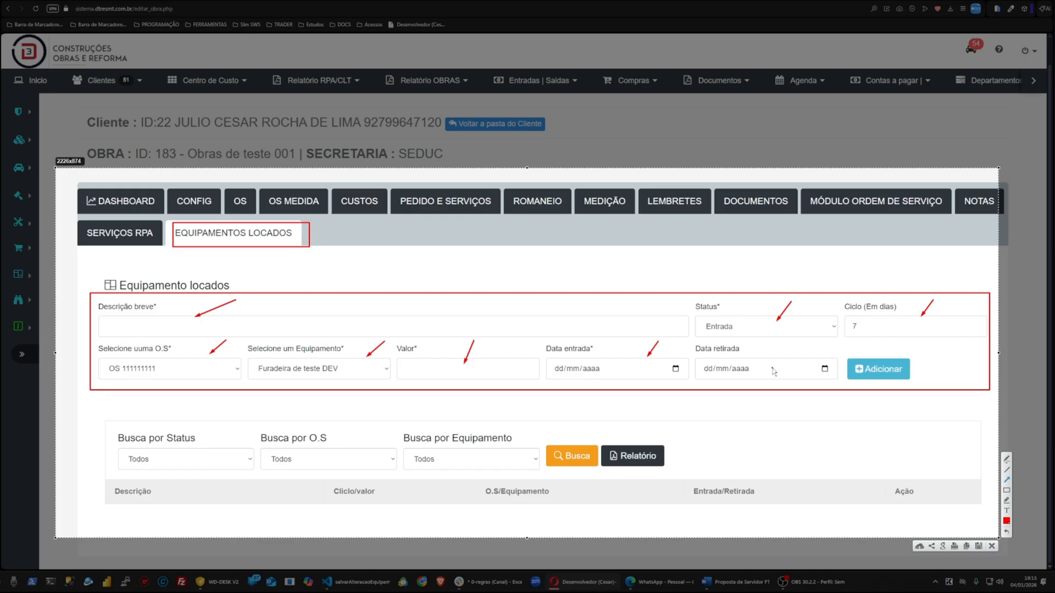
{"action": "left_click_drag", "start_coordinate": [786, 329], "coordinate": [770, 349]}
{"action": "key", "text": "ctrl+c"}
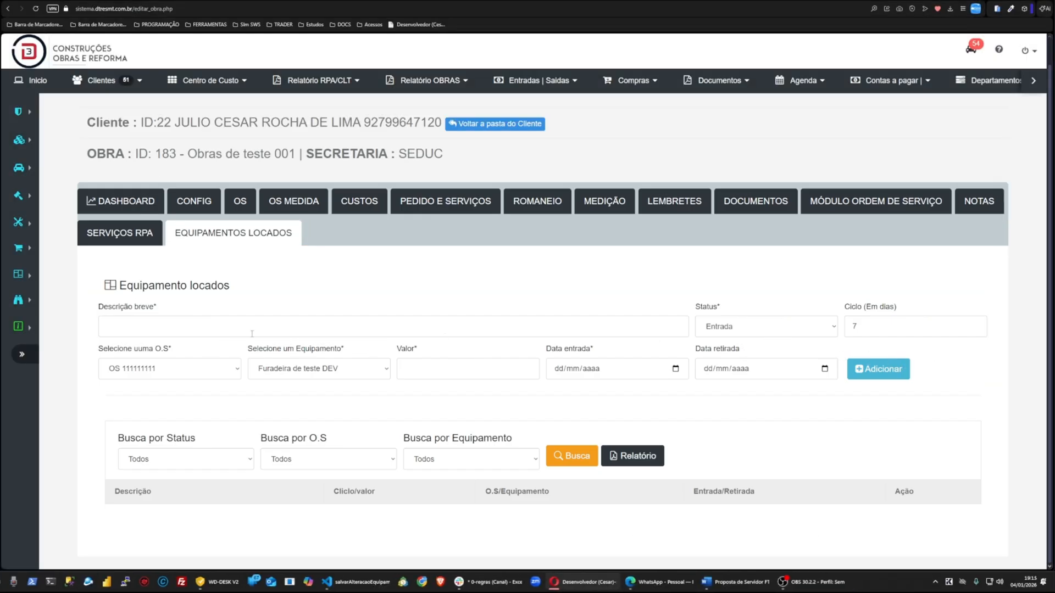
Step: Enter Locação 001 as the rented equipment's short description
{"action": "left_click", "coordinate": [252, 333]}
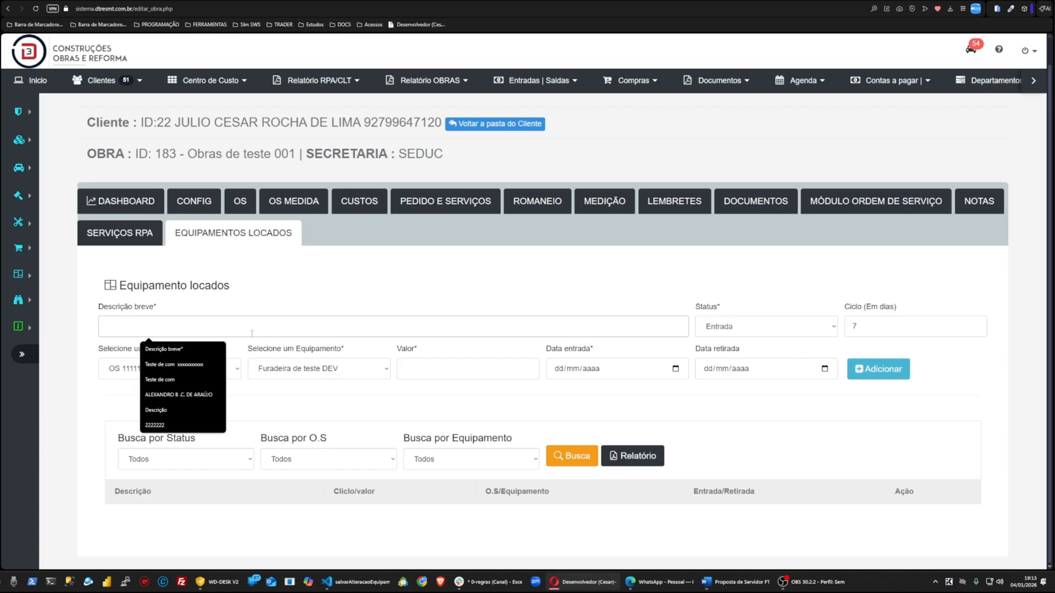
{"action": "type", "text": "Locação 001"}
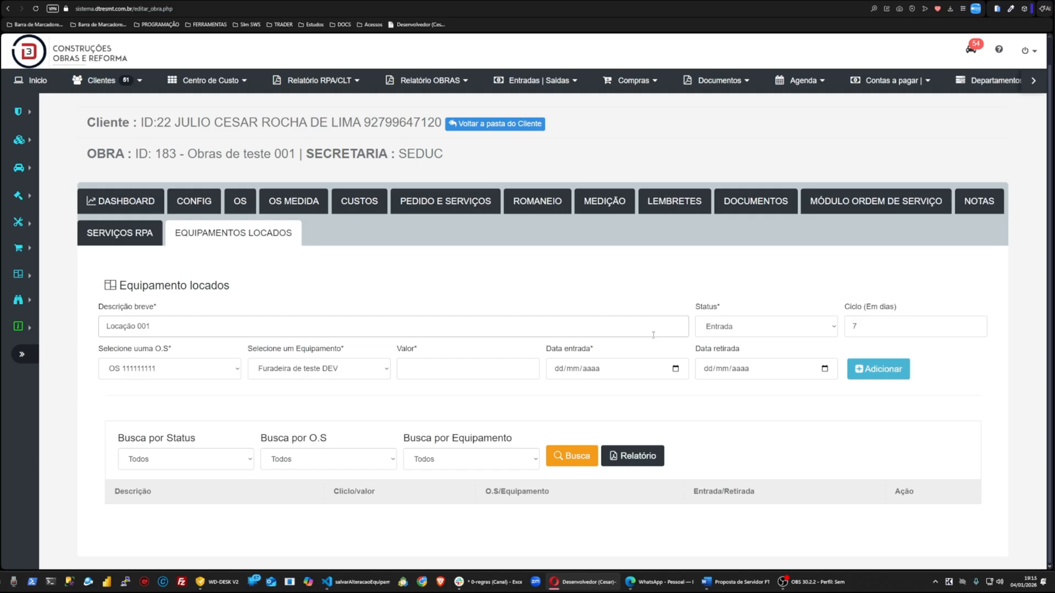
{"action": "left_click", "coordinate": [760, 330]}
{"action": "left_click", "coordinate": [889, 320]}
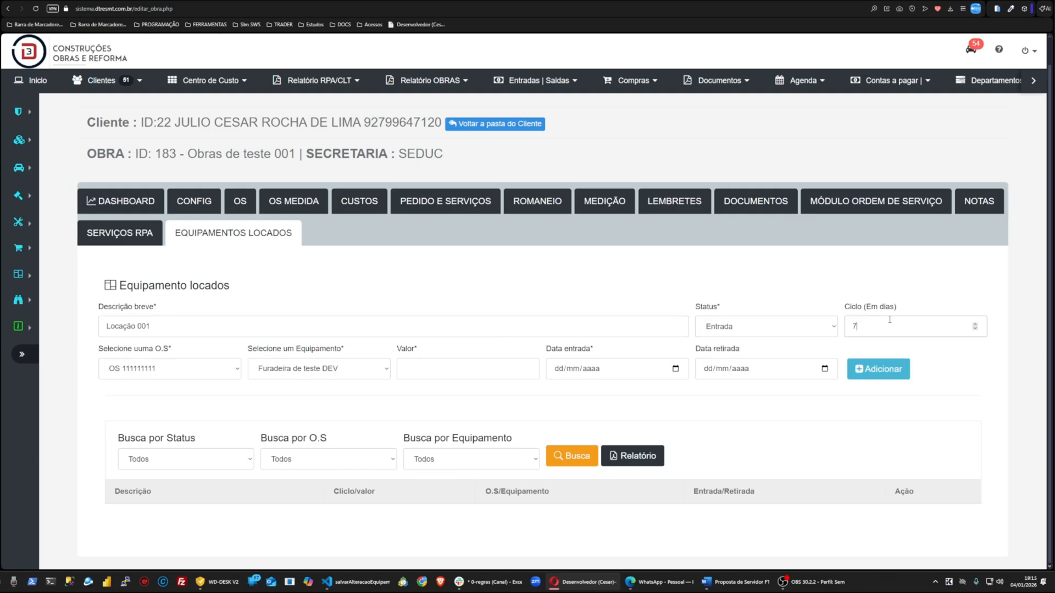
Step: Select OS 111111111 as the service order for the rented equipment
{"action": "key", "text": "ctrl+plus"}
{"action": "key", "text": "ctrl+plus"}
{"action": "scroll", "coordinate": [219, 361], "scroll_direction": "down", "scroll_amount": 2}
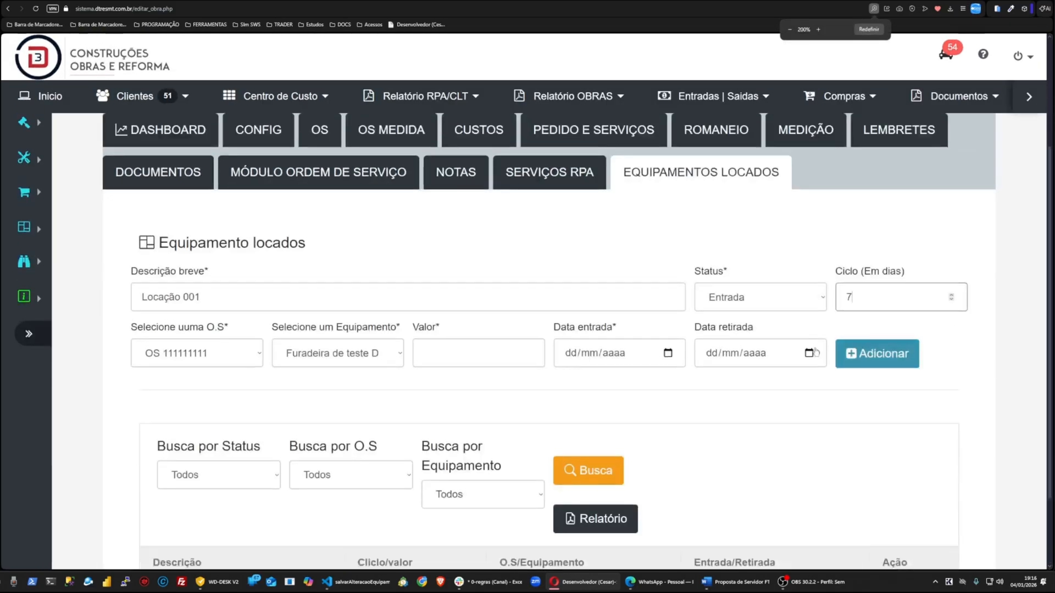
{"action": "left_click", "coordinate": [219, 361]}
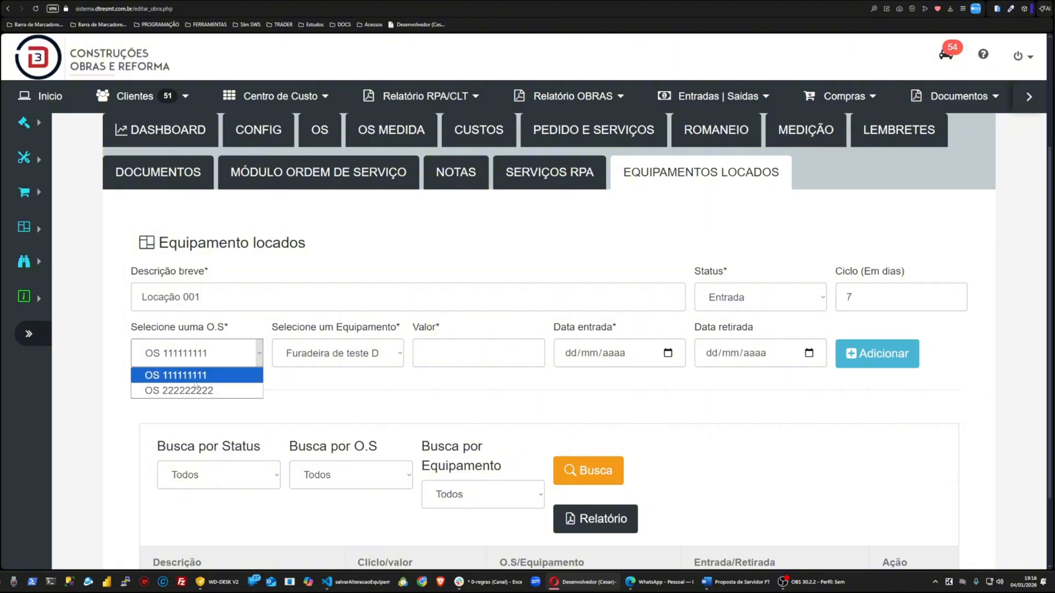
{"action": "left_click", "coordinate": [197, 378]}
{"action": "left_click", "coordinate": [199, 362]}
Step: Open the work's OS tab and rename order 4680 to OS Teste 111111111
{"action": "scroll", "coordinate": [194, 387], "scroll_direction": "up", "scroll_amount": 3}
{"action": "left_click", "coordinate": [320, 292]}
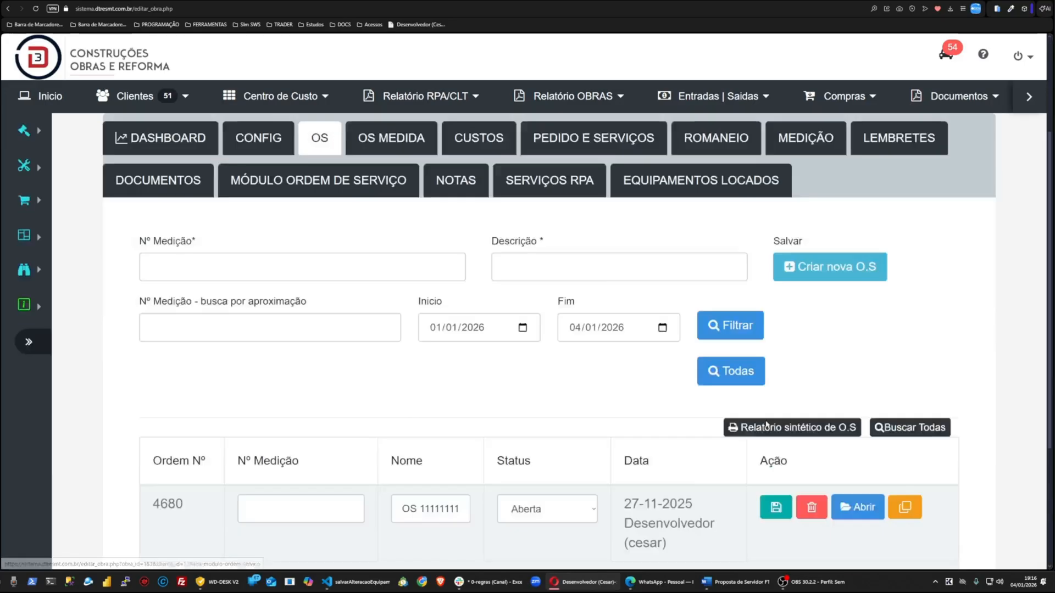
{"action": "scroll", "coordinate": [767, 423], "scroll_direction": "down", "scroll_amount": 3}
{"action": "left_click", "coordinate": [451, 316]}
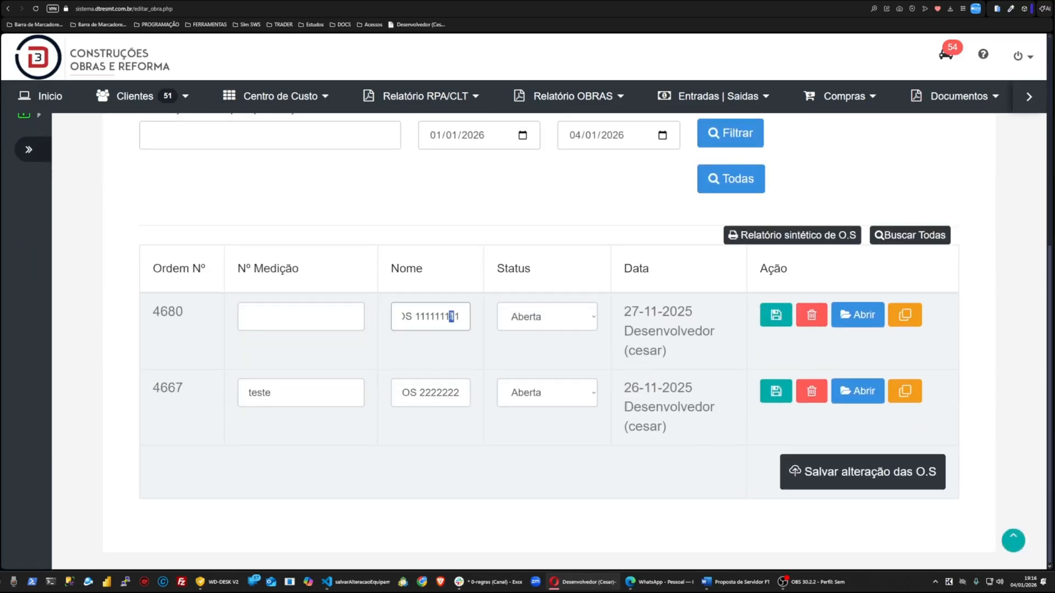
{"action": "left_click_drag", "start_coordinate": [451, 317], "coordinate": [407, 329]}
{"action": "left_click_drag", "start_coordinate": [459, 397], "coordinate": [396, 394]}
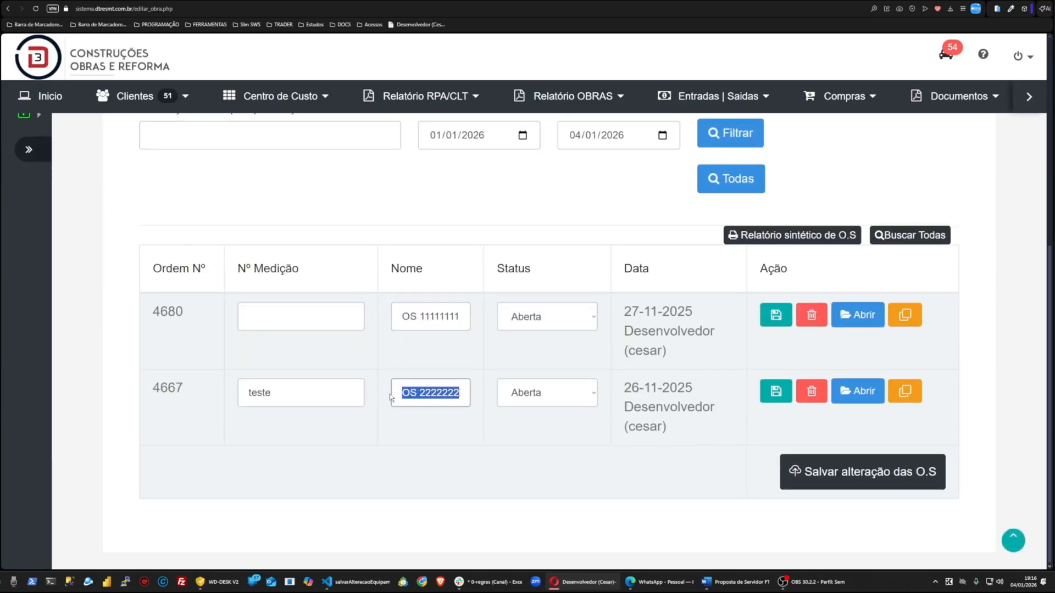
{"action": "left_click", "coordinate": [421, 317]}
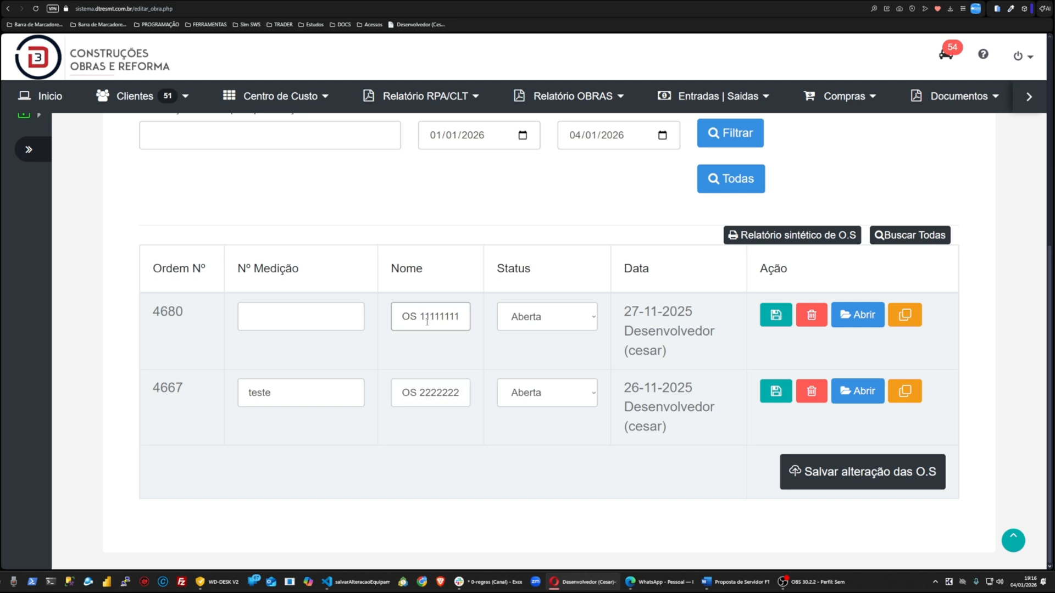
{"action": "type", "text": "Teste"}
Step: Rename order 4667 to OS Teste 222222222 and save the change
{"action": "left_click", "coordinate": [417, 390]}
{"action": "type", "text": "este"}
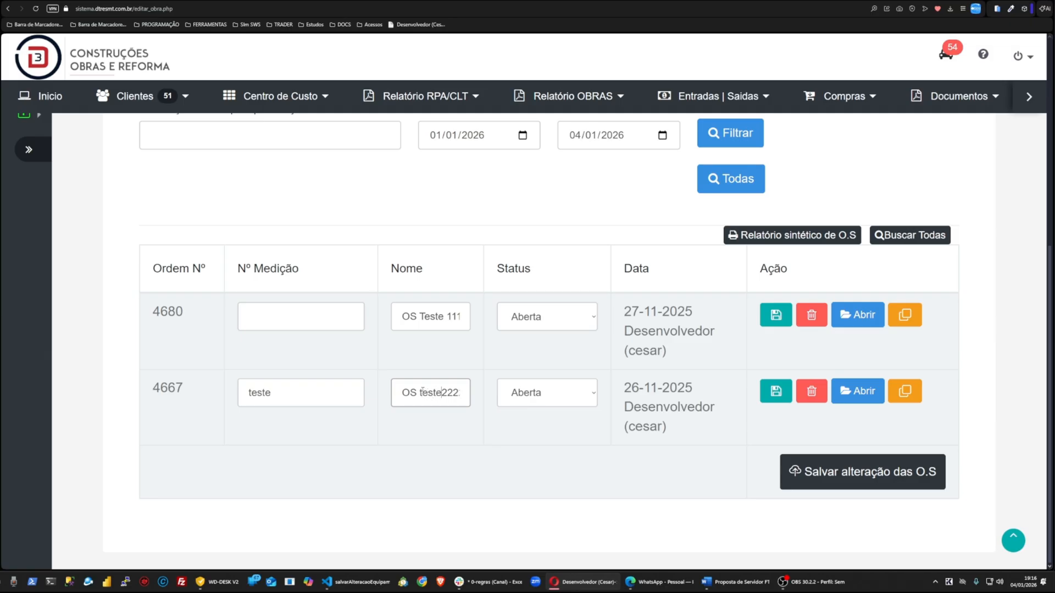
{"action": "left_click", "coordinate": [776, 393]}
{"action": "left_click", "coordinate": [776, 391]}
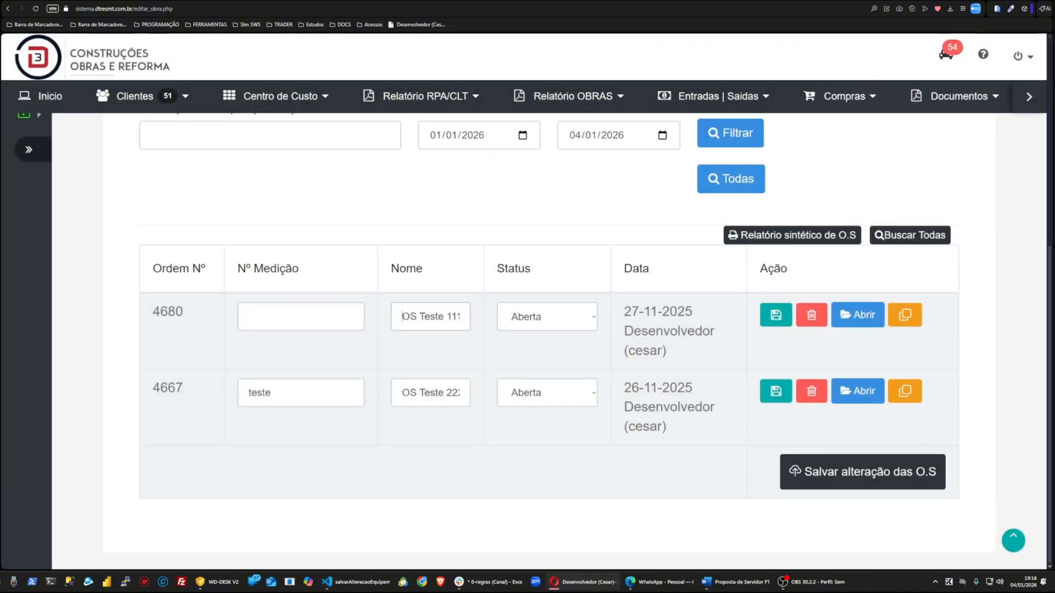
Step: Reload the work page and reopen its Equipamentos Locados tab
{"action": "left_click_drag", "start_coordinate": [402, 317], "coordinate": [407, 394]}
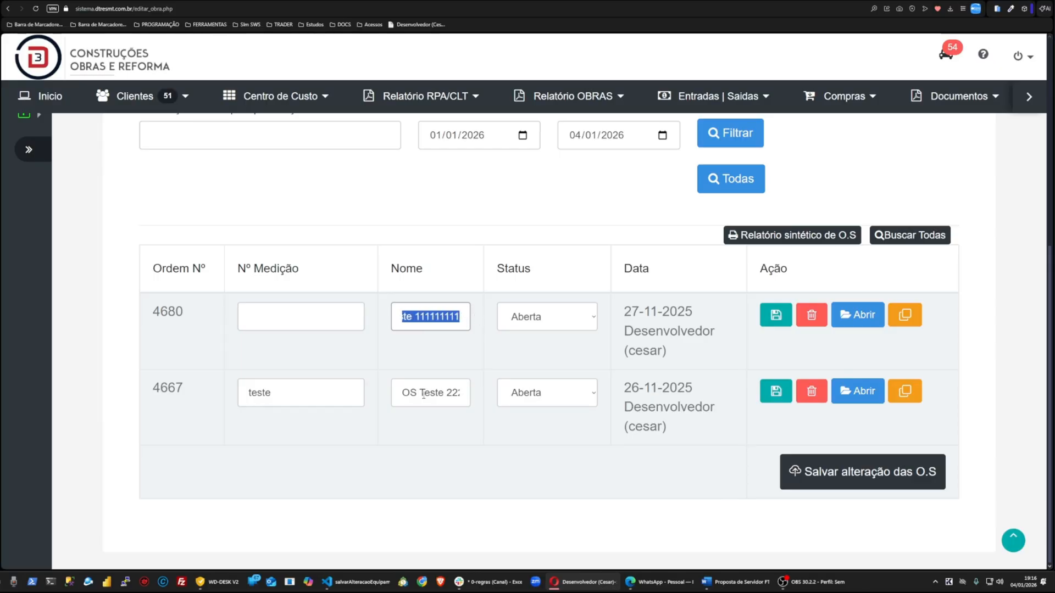
{"action": "scroll", "coordinate": [407, 393], "scroll_direction": "up", "scroll_amount": 1}
{"action": "scroll", "coordinate": [598, 316], "scroll_direction": "up", "scroll_amount": 5}
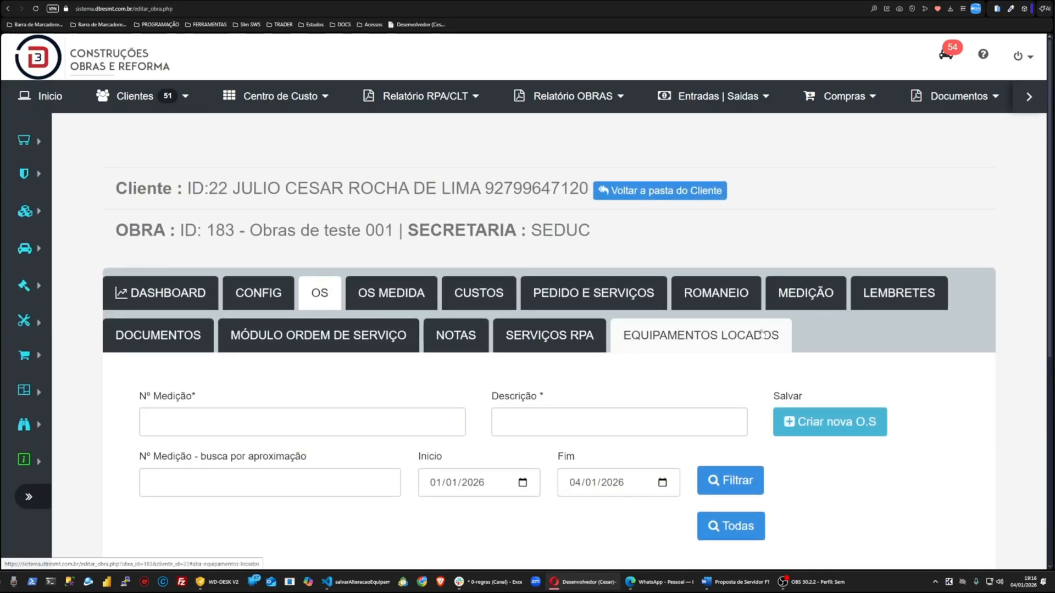
{"action": "left_click", "coordinate": [36, 9]}
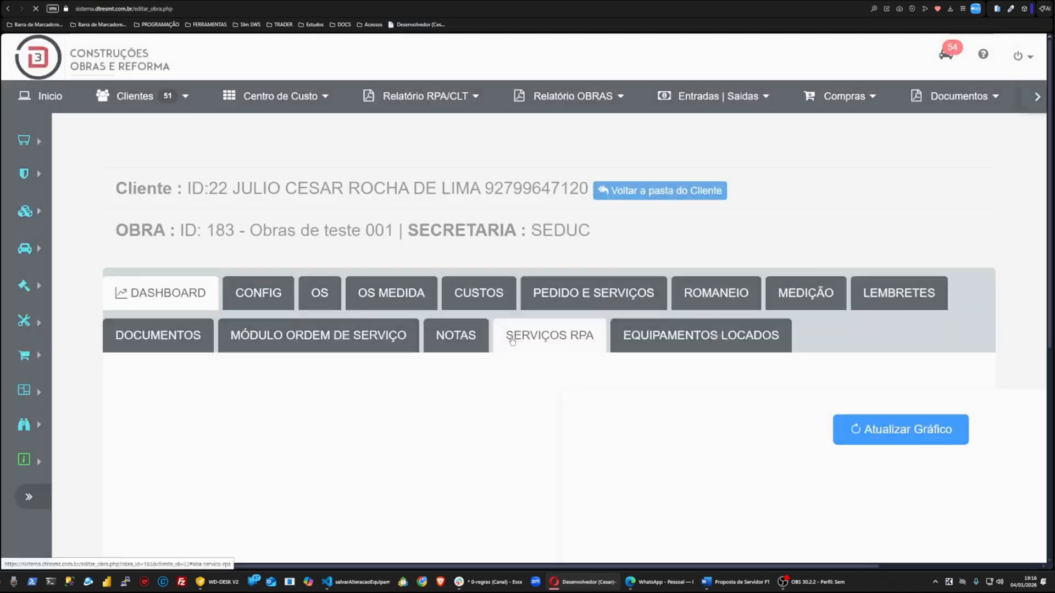
{"action": "left_click", "coordinate": [693, 345]}
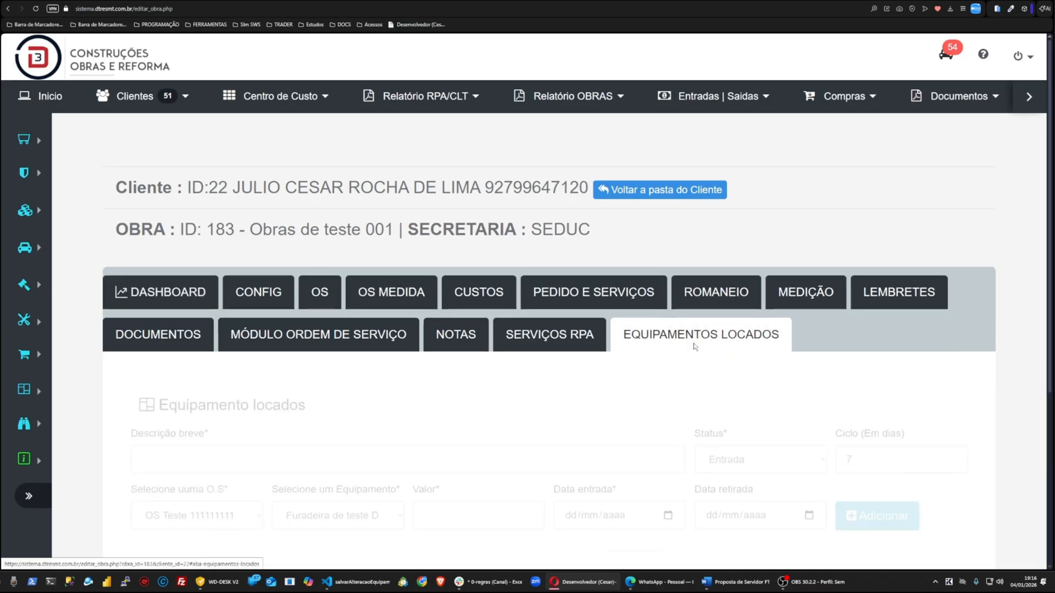
Step: Enter Locação 001 as the rented equipment's short description
{"action": "scroll", "coordinate": [694, 347], "scroll_direction": "down", "scroll_amount": 2}
{"action": "left_click", "coordinate": [166, 204]}
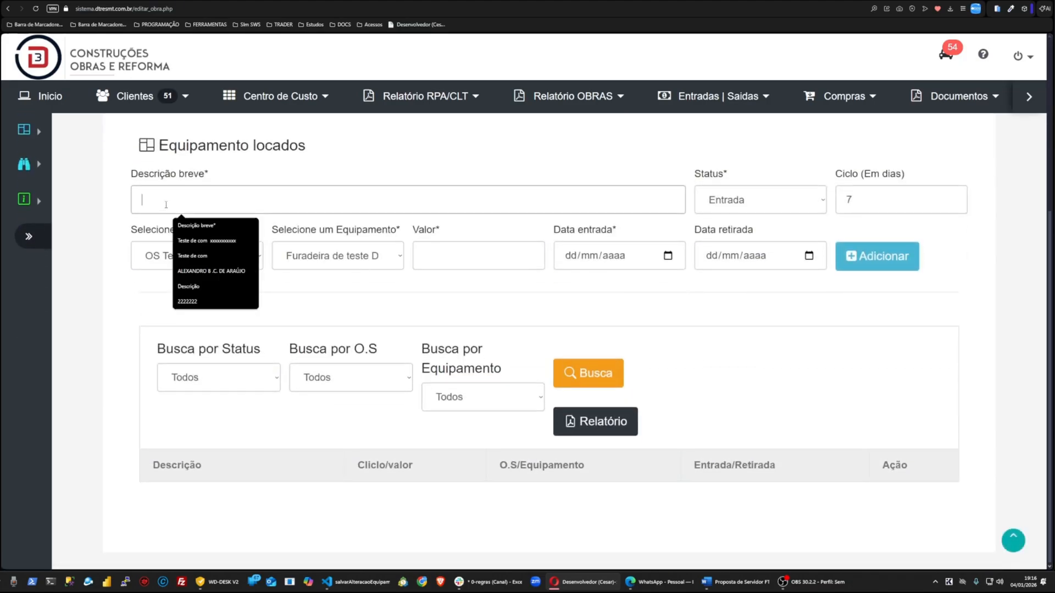
{"action": "type", "text": "Locaçã"}
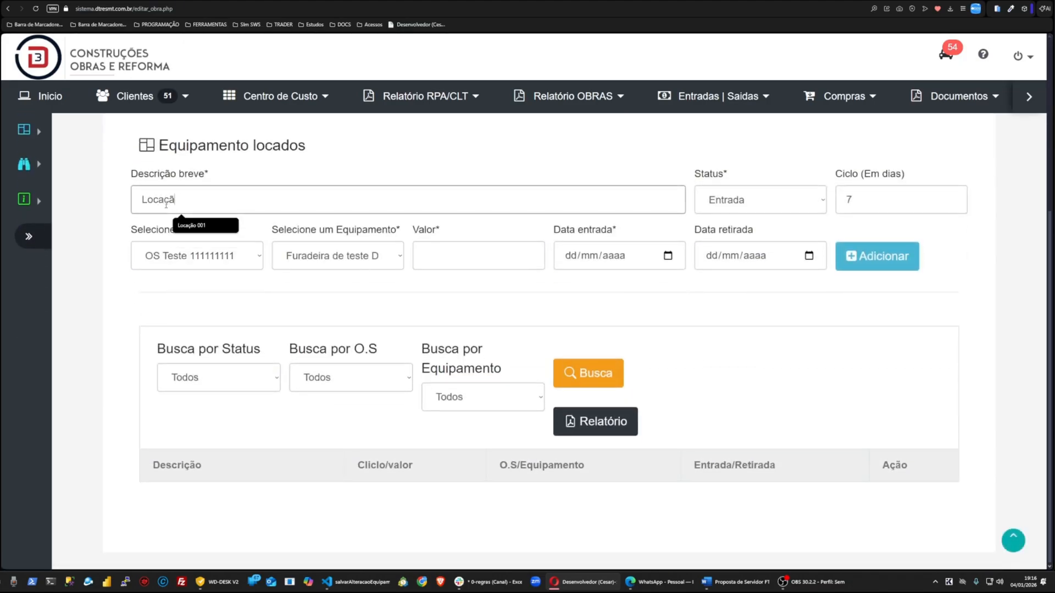
{"action": "type", "text": "o 001"}
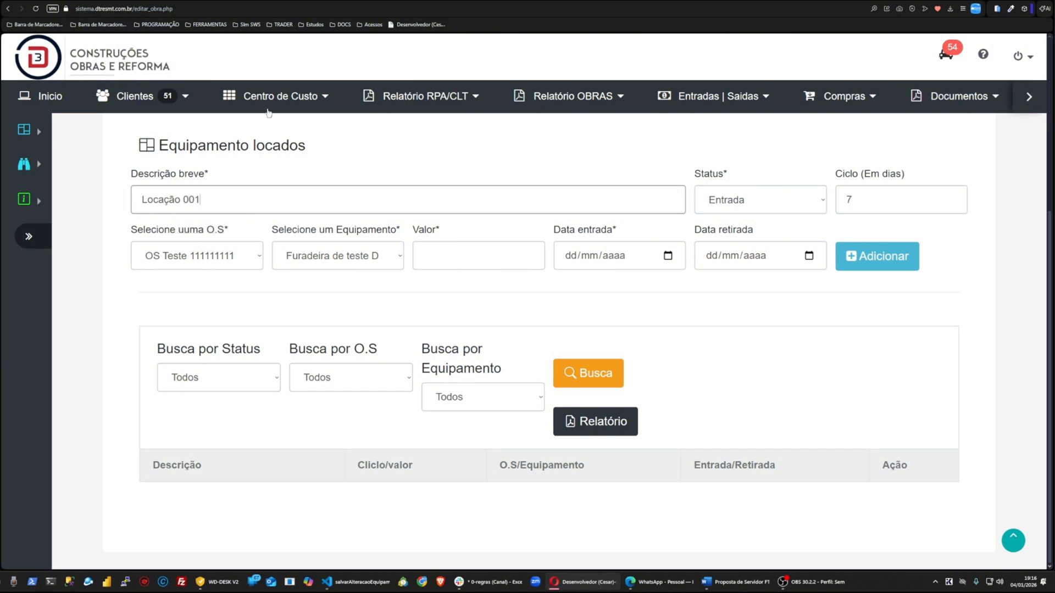
Step: Select OS Teste 111111111 as the service order for the rented equipment
{"action": "left_click", "coordinate": [841, 193]}
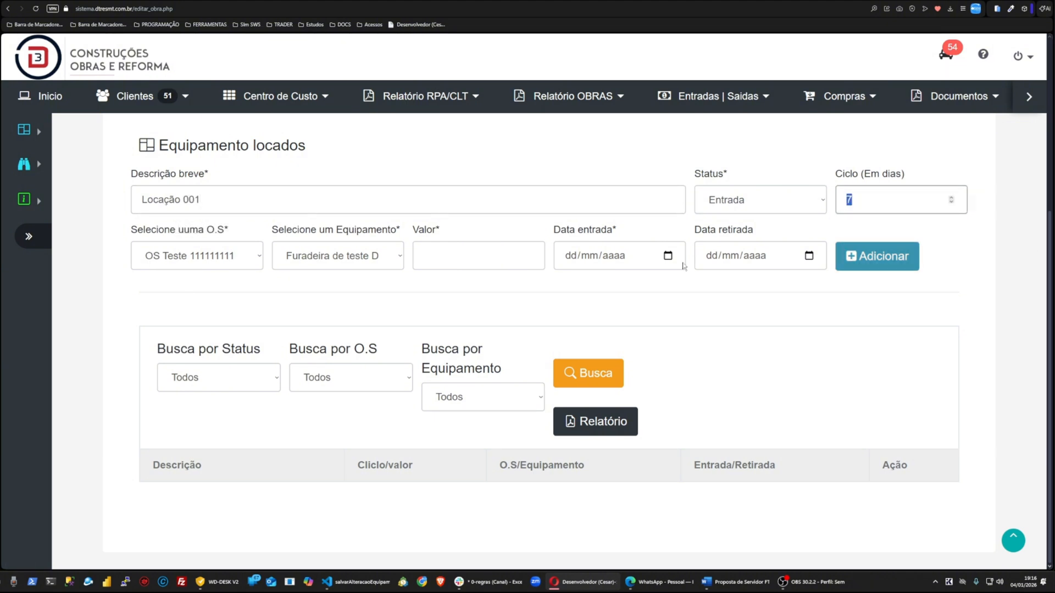
{"action": "left_click_drag", "start_coordinate": [916, 204], "coordinate": [833, 209]}
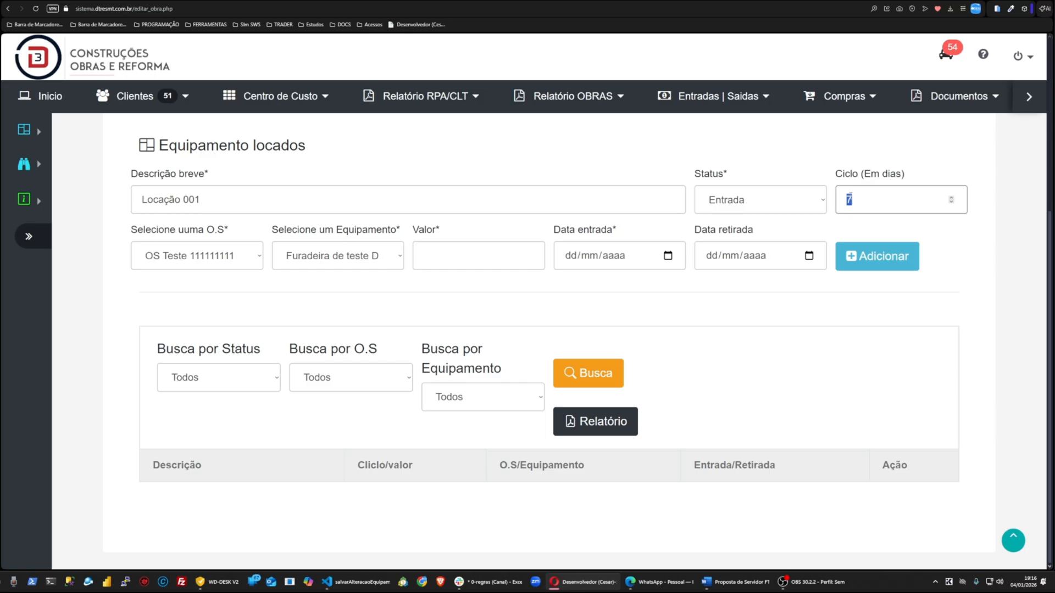
{"action": "left_click", "coordinate": [177, 256]}
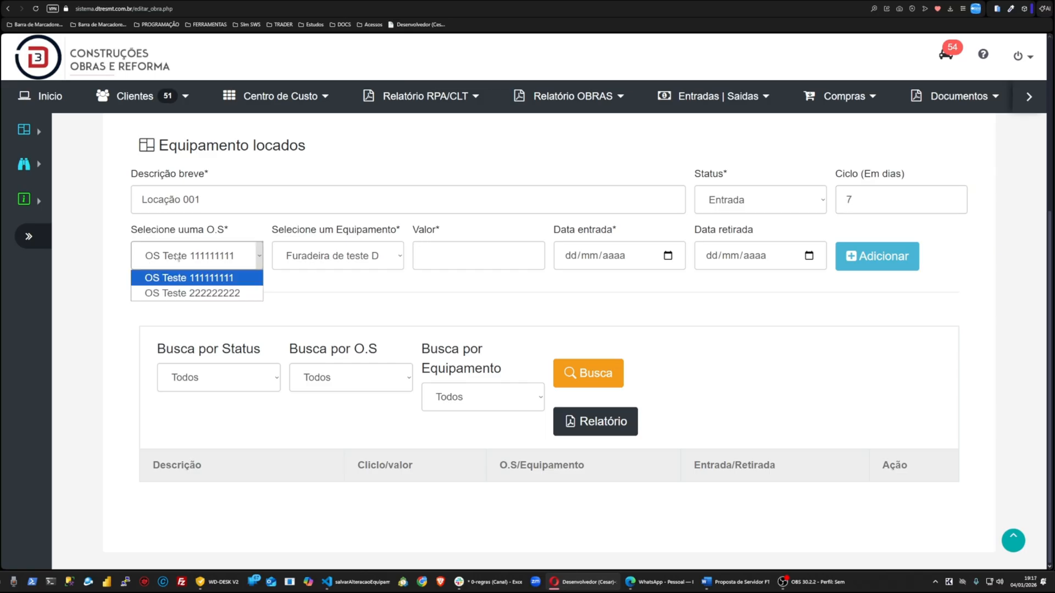
{"action": "left_click", "coordinate": [196, 278]}
Step: Choose Fureadeira de teste DEV as the equipment and set its value to 650,00
{"action": "left_click", "coordinate": [336, 257]}
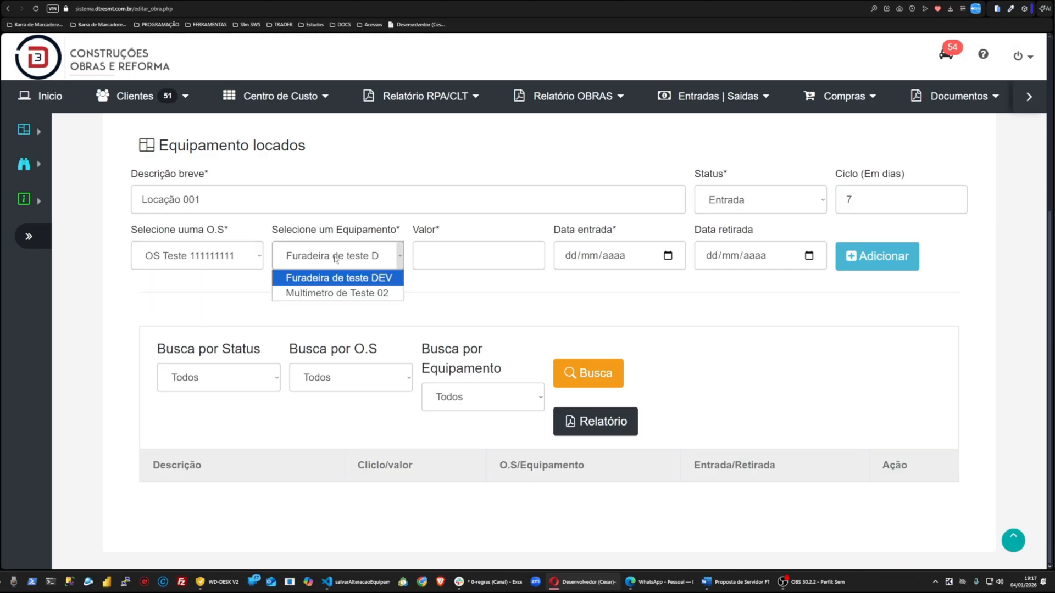
{"action": "left_click", "coordinate": [332, 278]}
{"action": "left_click", "coordinate": [445, 264]}
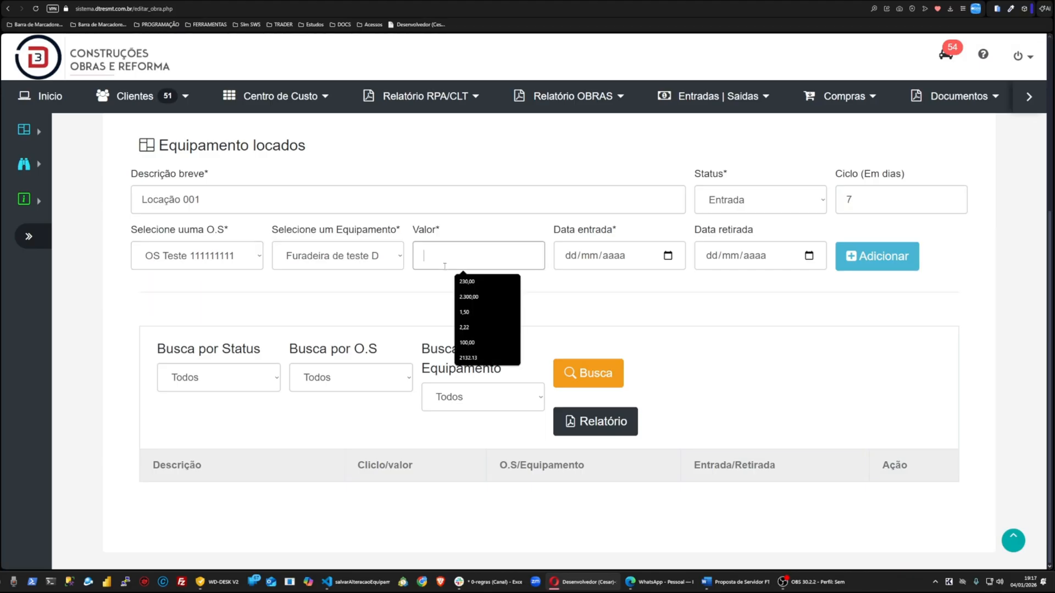
{"action": "type", "text": "35,00"}
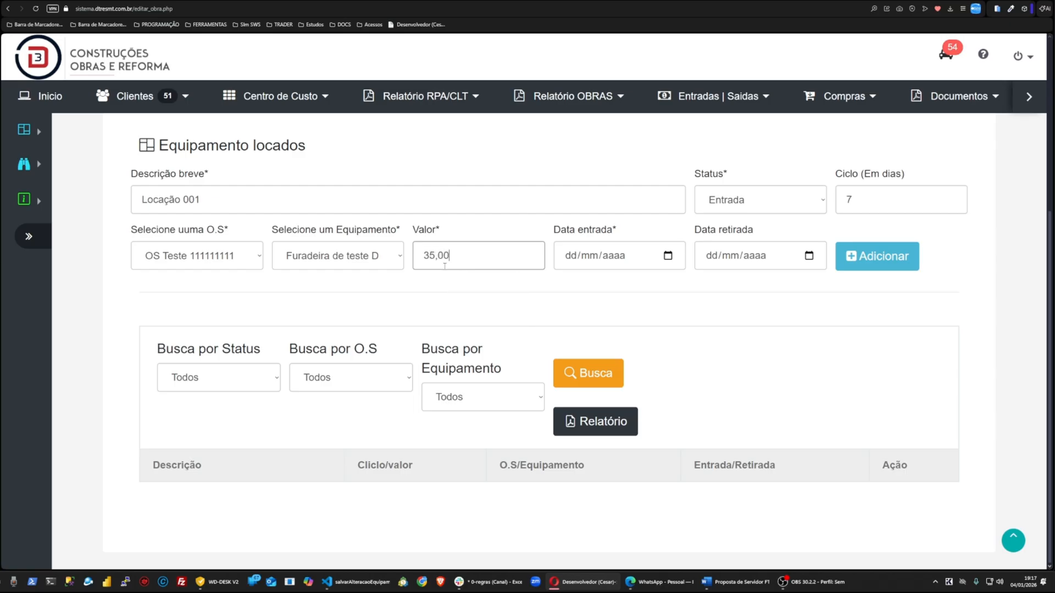
{"action": "key", "text": "BackSpace"}
{"action": "key", "text": "BackSpace"}
{"action": "key", "text": "BackSpace"}
{"action": "key", "text": "BackSpace"}
{"action": "type", "text": "650,00"}
Step: Set the entry date to 26/01/2026 and the withdrawal date to 31/01/2026
{"action": "left_click", "coordinate": [669, 257]}
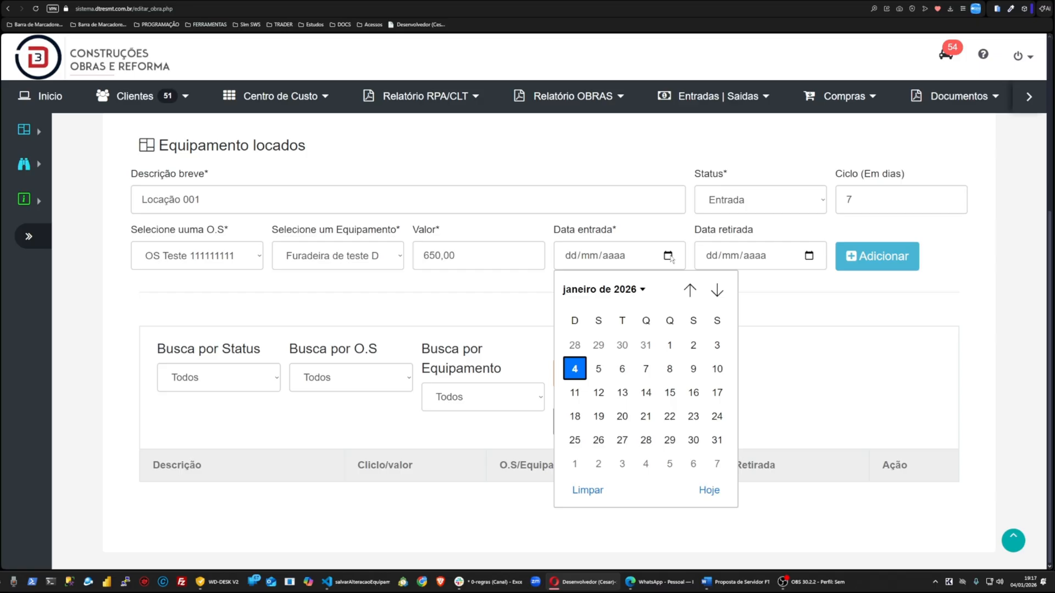
{"action": "left_click", "coordinate": [599, 445]}
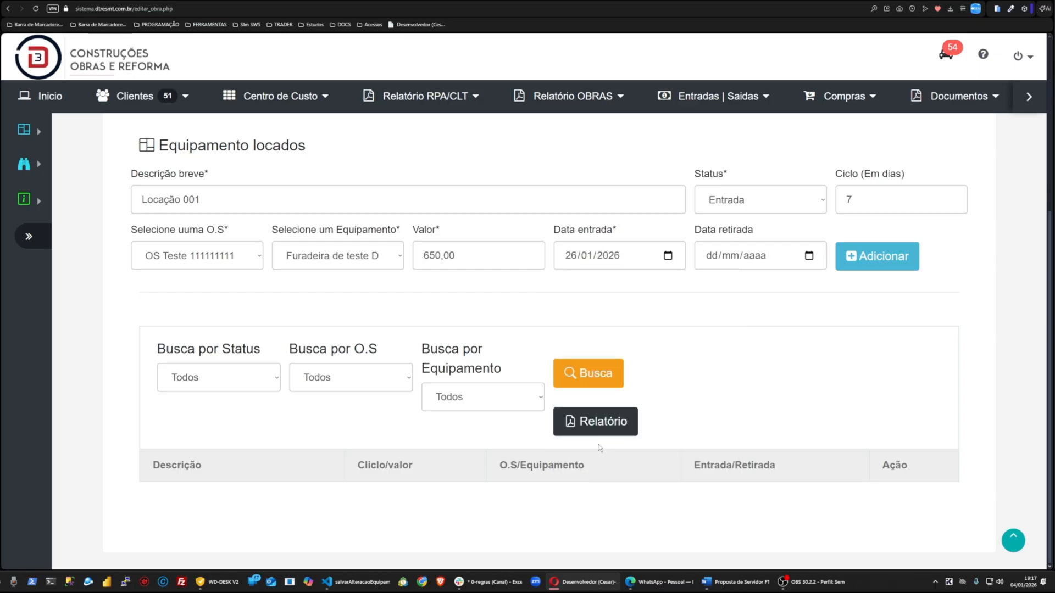
{"action": "left_click", "coordinate": [810, 256]}
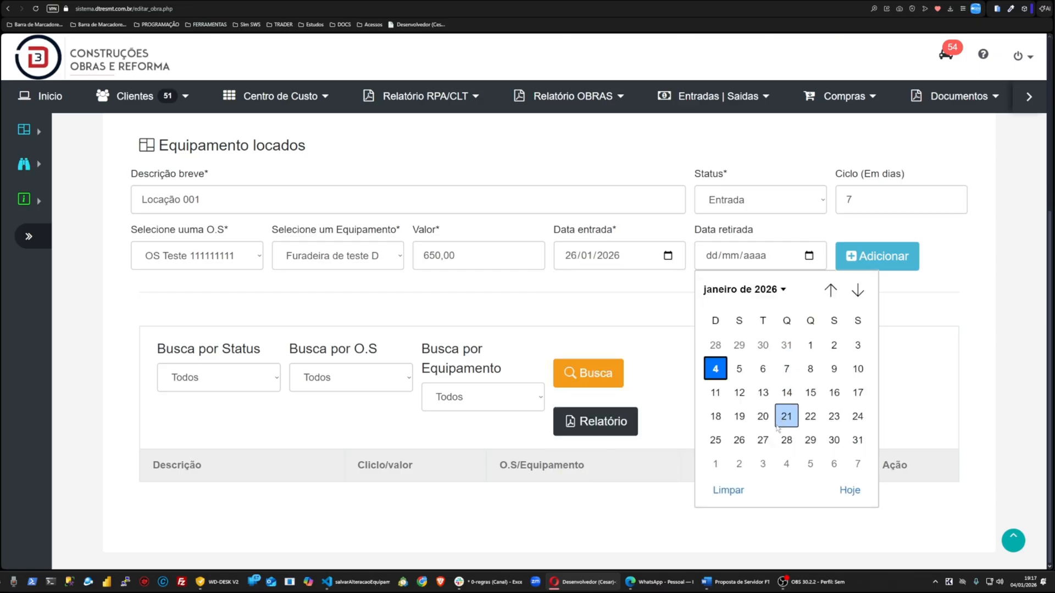
{"action": "left_click", "coordinate": [856, 446]}
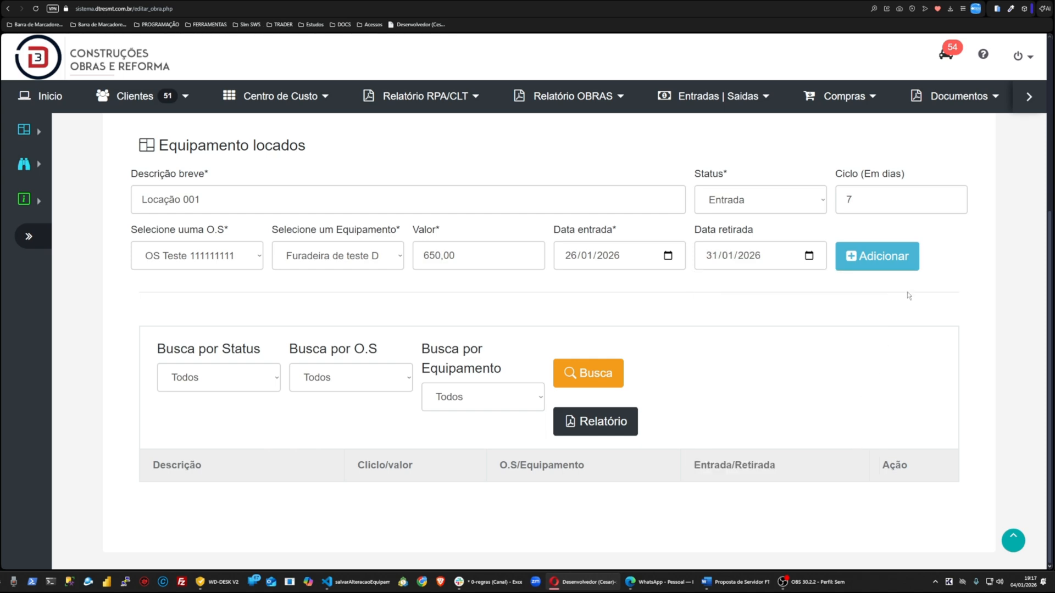
Step: Add the new rented equipment entry to the list
{"action": "left_click", "coordinate": [842, 269]}
{"action": "key", "text": "ctrl+minus"}
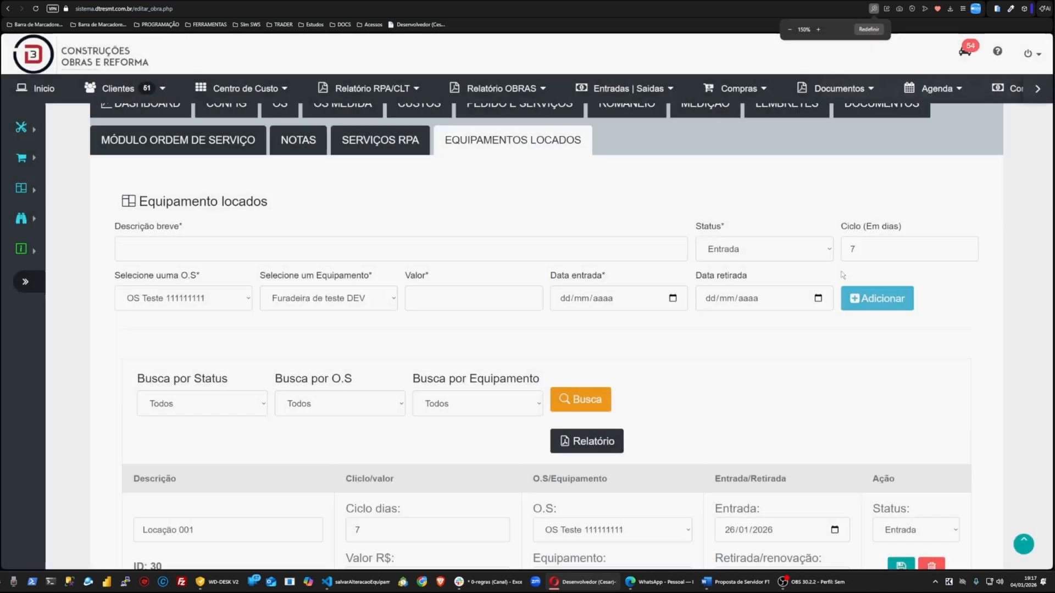
{"action": "key", "text": "ctrl+plus"}
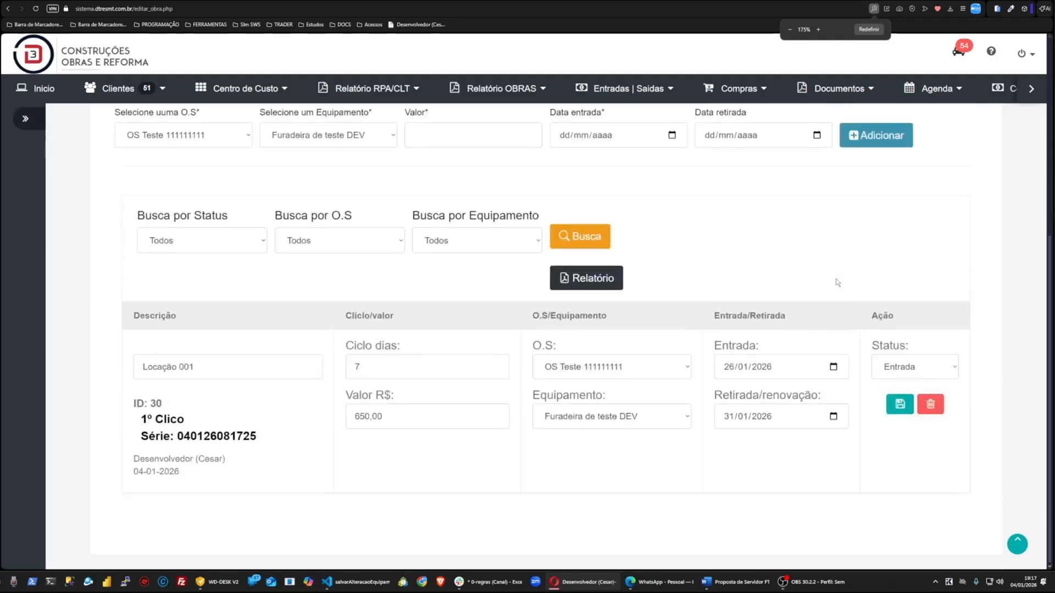
Step: Capture a screenshot of the listed entry and mark its row and each column header with rectangles
{"action": "key", "text": "F1"}
{"action": "left_click_drag", "start_coordinate": [93, 162], "coordinate": [1050, 558]}
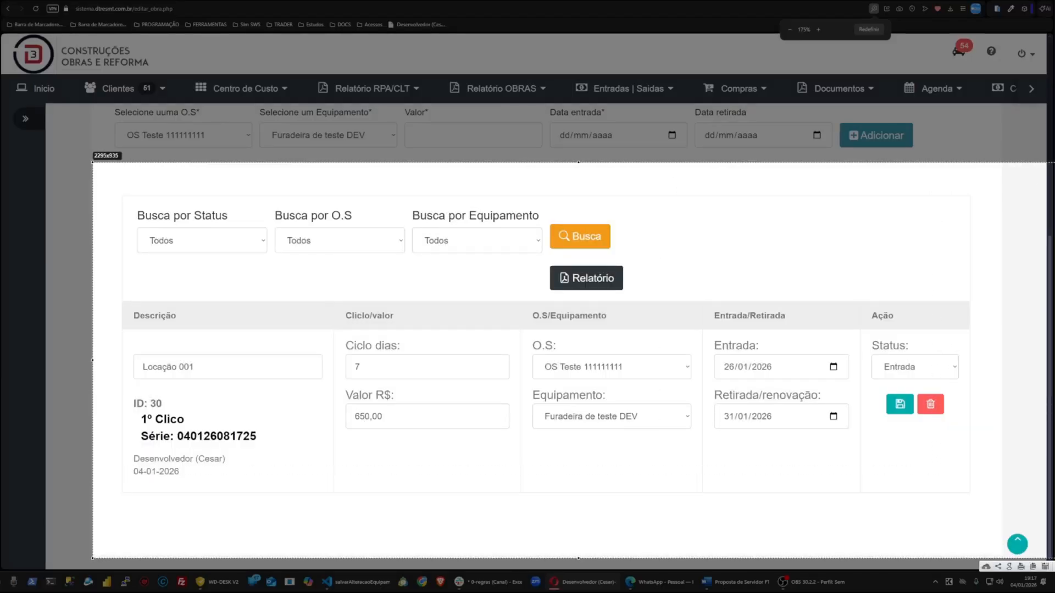
{"action": "left_click_drag", "start_coordinate": [118, 384], "coordinate": [71, 409]}
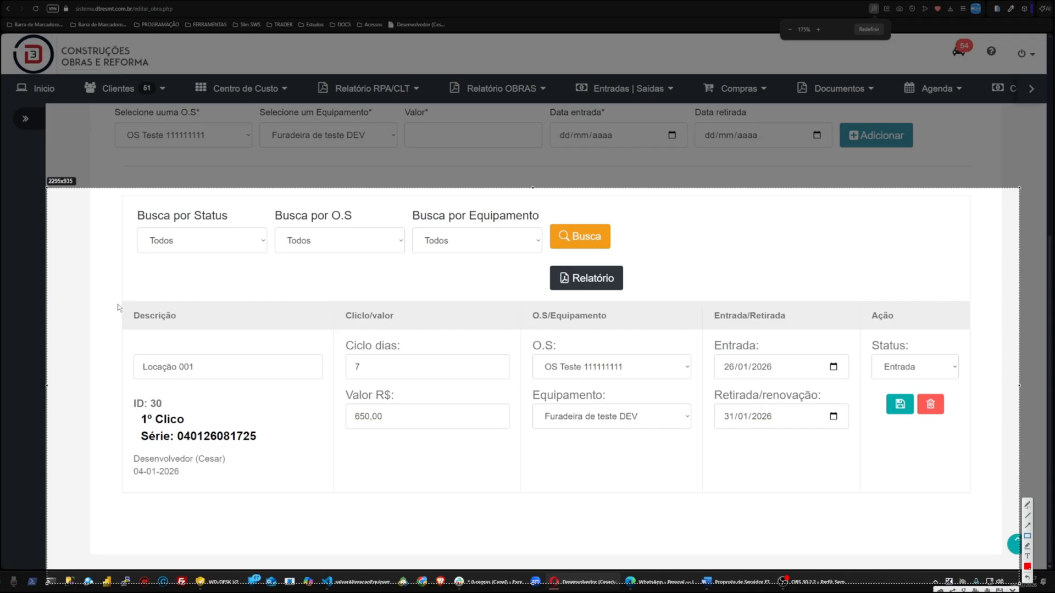
{"action": "mouse_move", "coordinate": [104, 293]}
{"action": "left_mouse_down"}
{"action": "mouse_move", "coordinate": [849, 434]}
{"action": "mouse_move", "coordinate": [1005, 482]}
{"action": "left_mouse_up"}
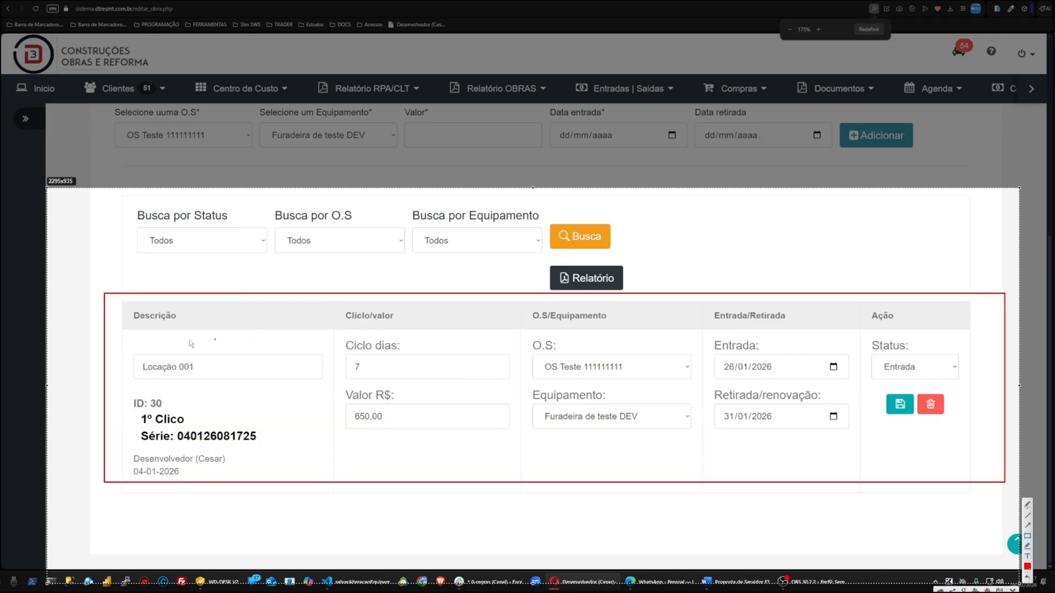
{"action": "left_click_drag", "start_coordinate": [124, 306], "coordinate": [199, 327]}
{"action": "left_click_drag", "start_coordinate": [319, 308], "coordinate": [422, 324]}
{"action": "mouse_move", "coordinate": [527, 302]}
{"action": "left_mouse_down"}
{"action": "mouse_move", "coordinate": [570, 322]}
{"action": "mouse_move", "coordinate": [617, 323]}
{"action": "left_mouse_up"}
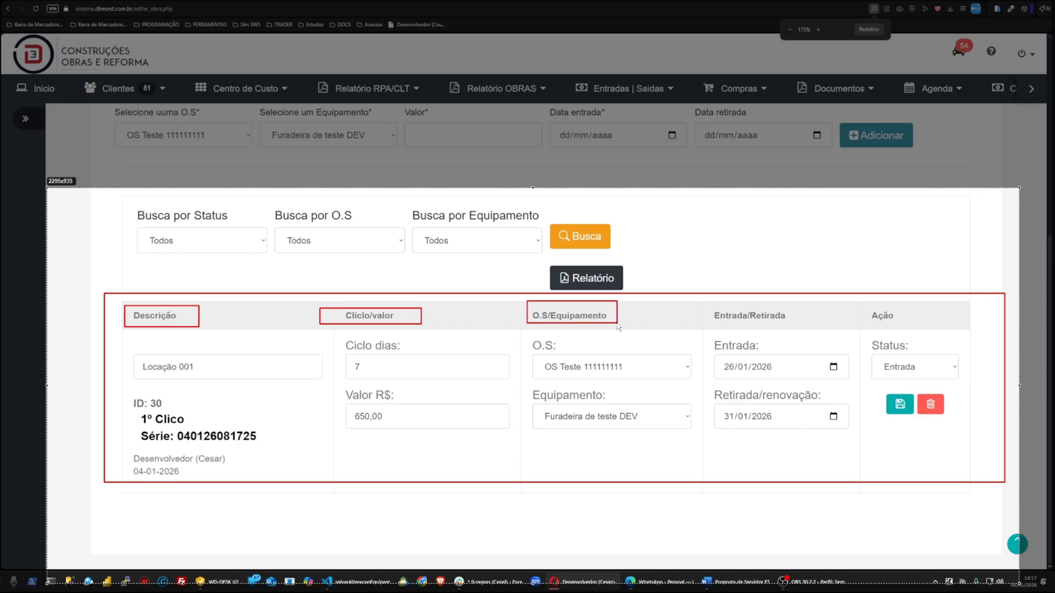
{"action": "left_click_drag", "start_coordinate": [714, 305], "coordinate": [796, 332]}
{"action": "left_click_drag", "start_coordinate": [859, 311], "coordinate": [930, 329]}
{"action": "key", "text": "Escape"}
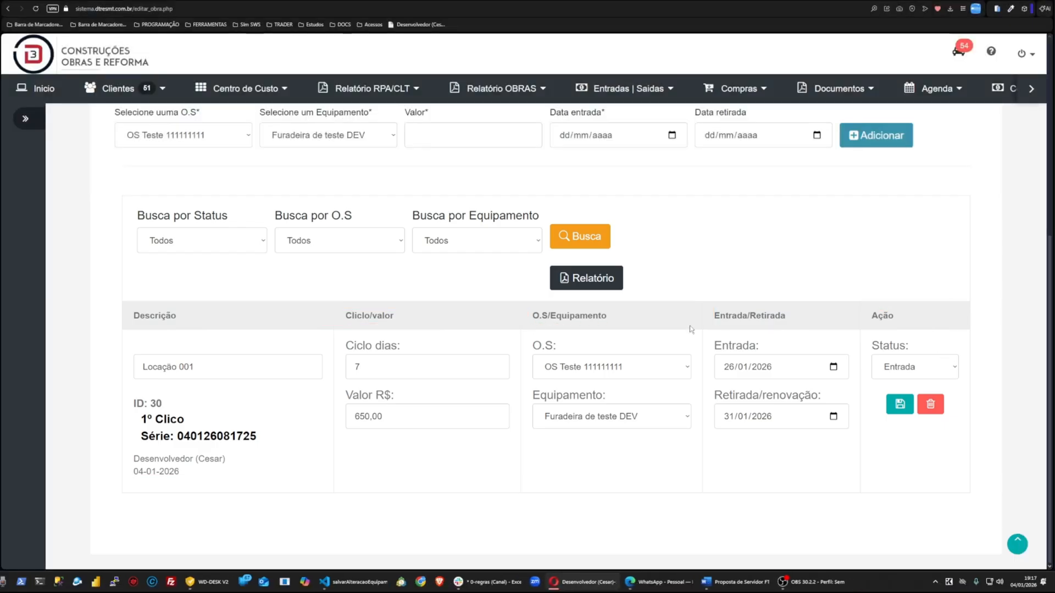
{"action": "scroll", "coordinate": [541, 329], "scroll_direction": "up", "scroll_amount": 4}
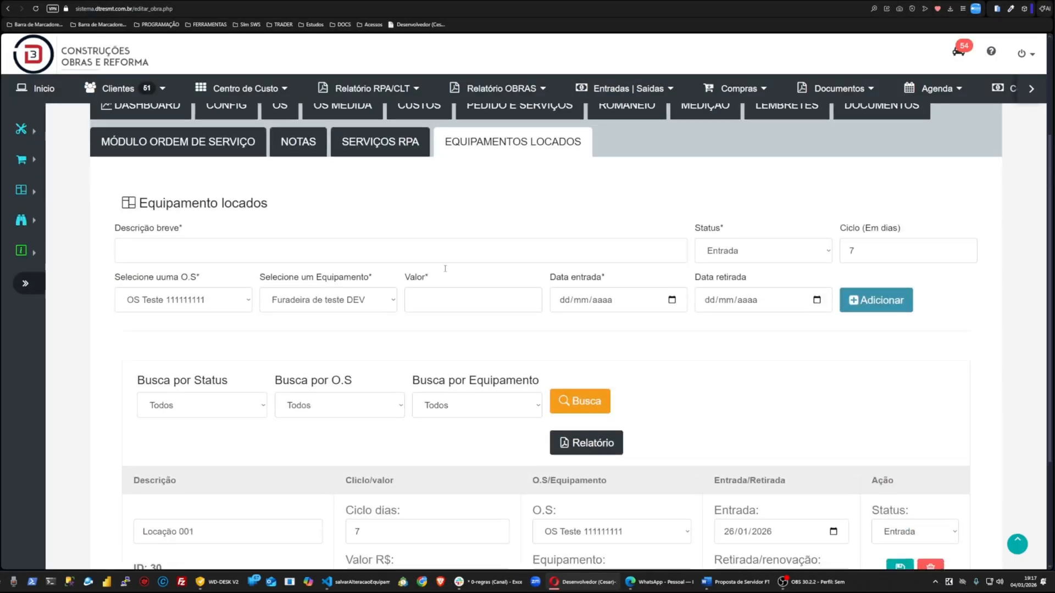
{"action": "scroll", "coordinate": [341, 287], "scroll_direction": "down", "scroll_amount": 3}
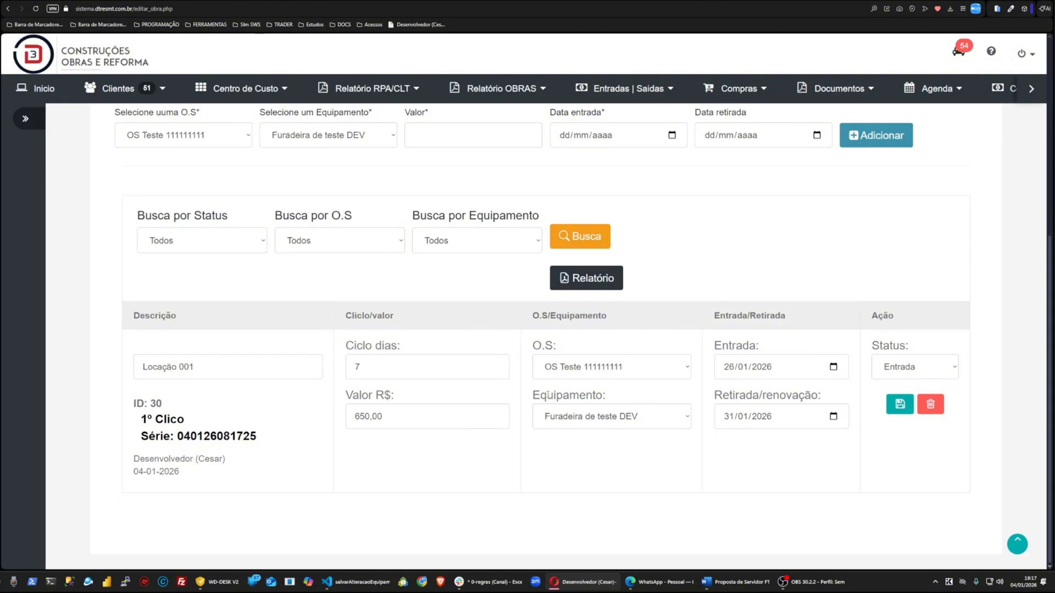
{"action": "left_click_drag", "start_coordinate": [132, 217], "coordinate": [546, 222]}
{"action": "left_click", "coordinate": [750, 231]}
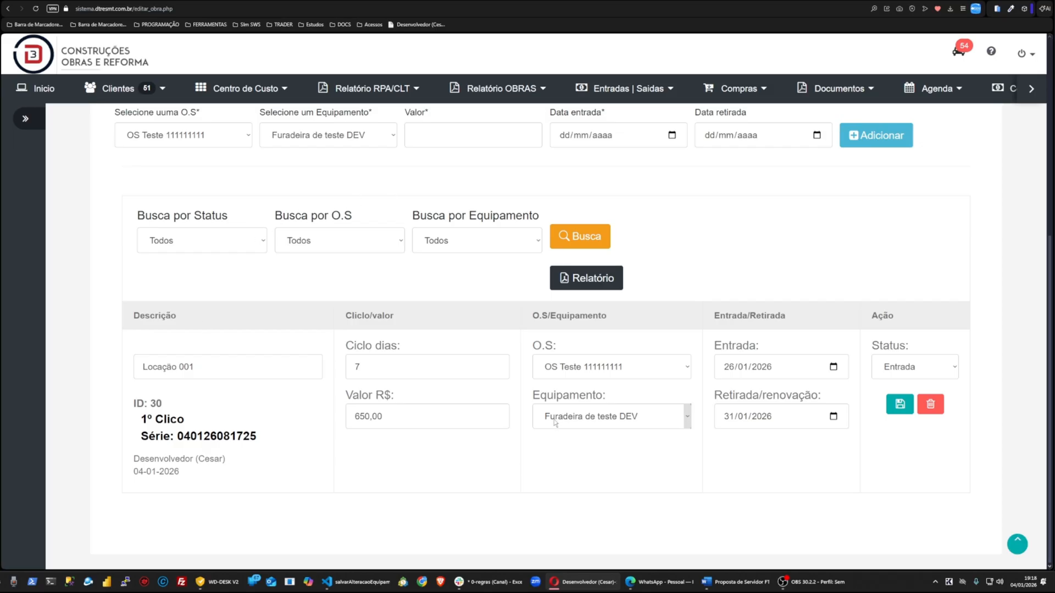
Step: Rename the listed entry's description to Locação teste 001 and save the entry
{"action": "left_click", "coordinate": [219, 374]}
{"action": "key", "text": "Left"}
{"action": "key", "text": "Left"}
{"action": "key", "text": "Left"}
{"action": "type", "text": "teste"}
{"action": "left_click", "coordinate": [900, 405]}
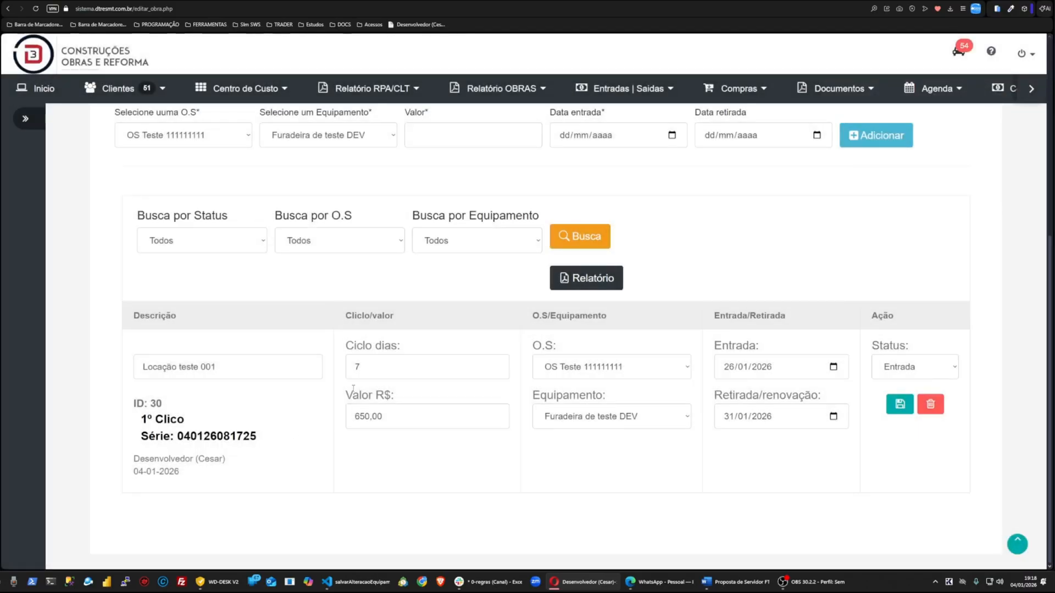
Step: Review the listed entry's cycle, service order, equipment and entry date controls, then save the entry
{"action": "left_click", "coordinate": [373, 369]}
{"action": "left_click", "coordinate": [601, 369]}
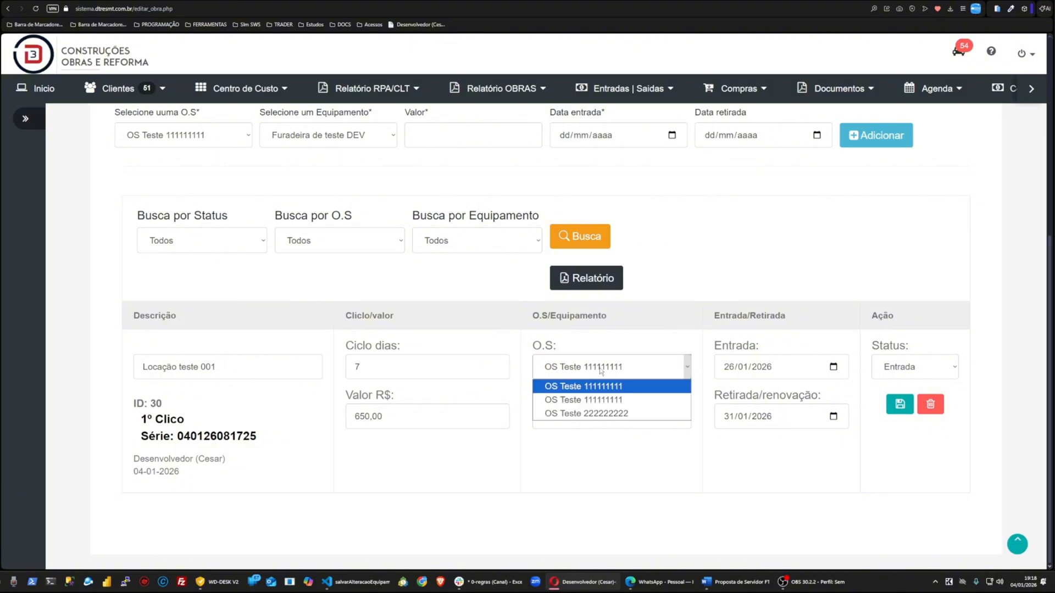
{"action": "left_click", "coordinate": [502, 484]}
{"action": "left_click", "coordinate": [616, 418]}
{"action": "left_click", "coordinate": [778, 480]}
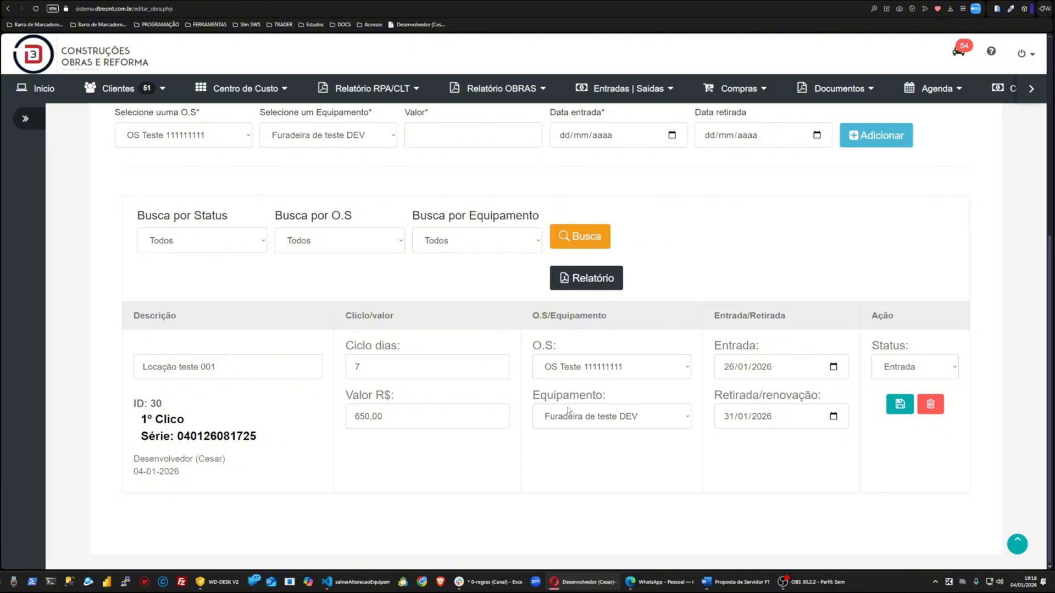
{"action": "left_click", "coordinate": [833, 367]}
{"action": "left_click", "coordinate": [853, 434]}
{"action": "left_click", "coordinate": [899, 404]}
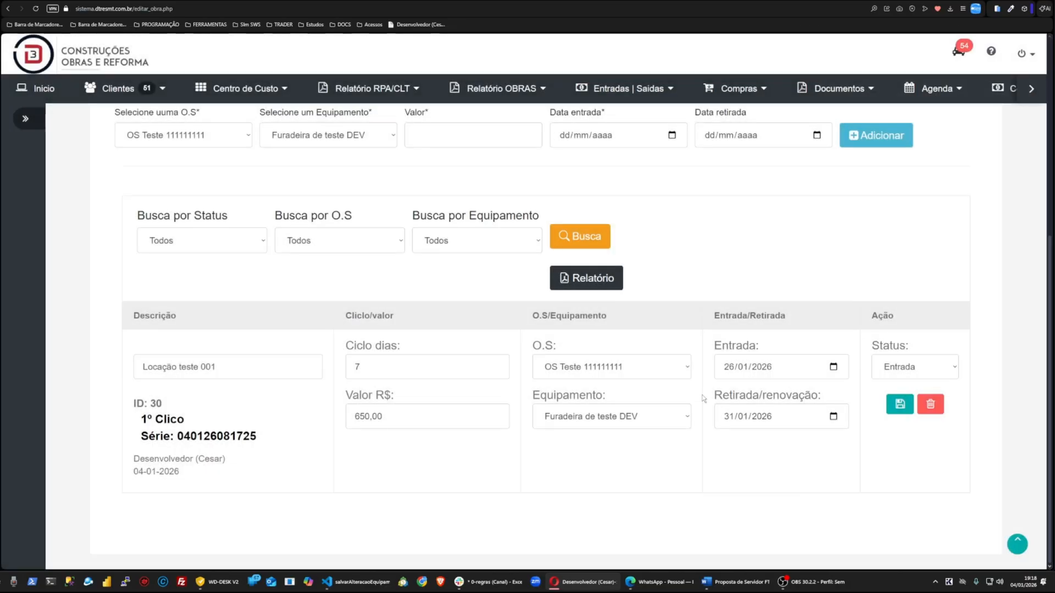
{"action": "key", "text": "ctrl+minus"}
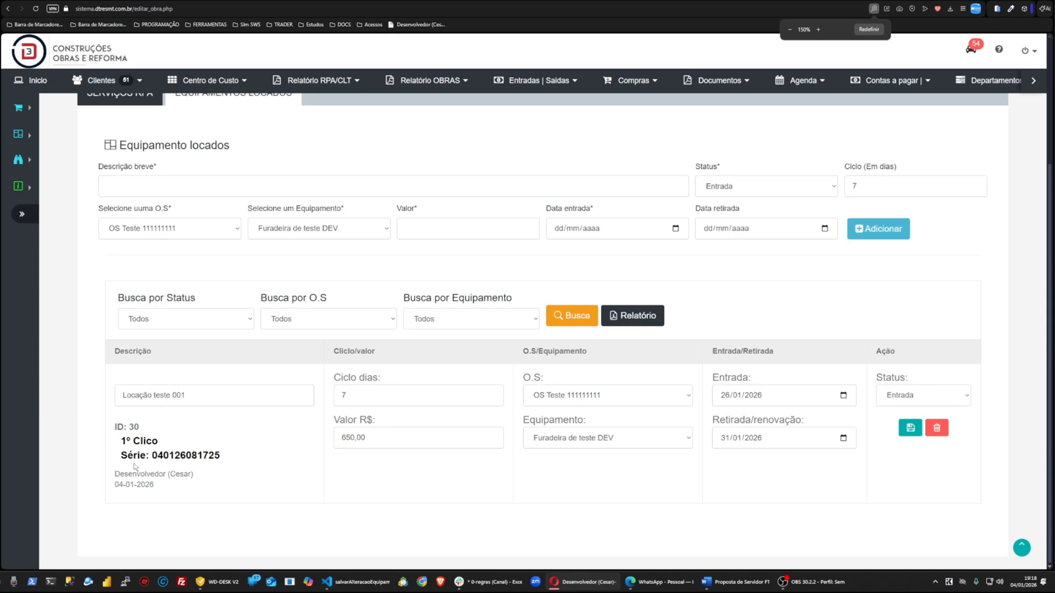
Step: Select the listed entry's cycle label and serial number text to examine them
{"action": "left_click_drag", "start_coordinate": [114, 430], "coordinate": [172, 445]}
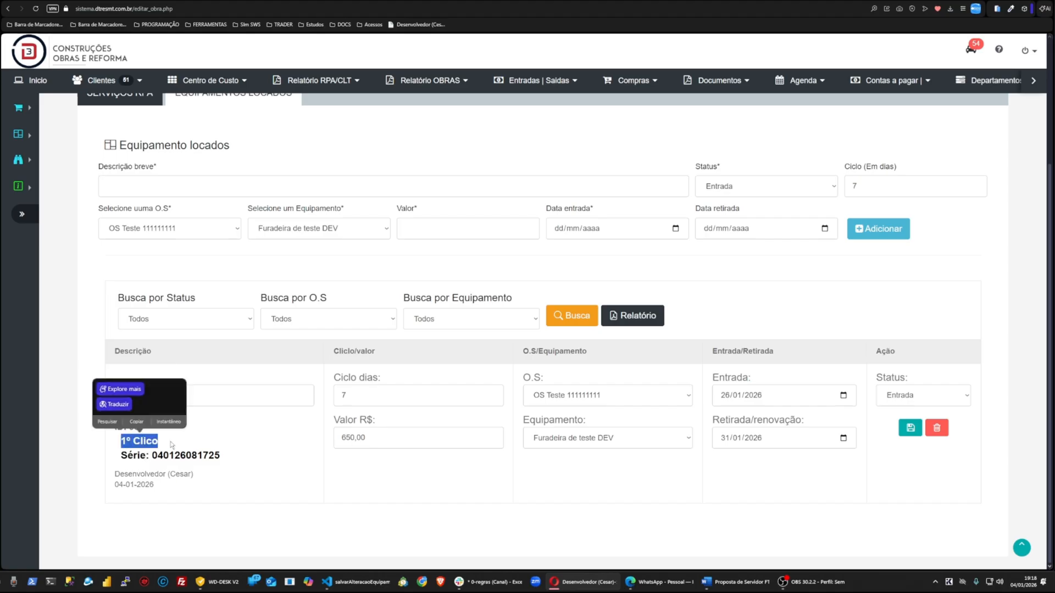
{"action": "left_click", "coordinate": [512, 495]}
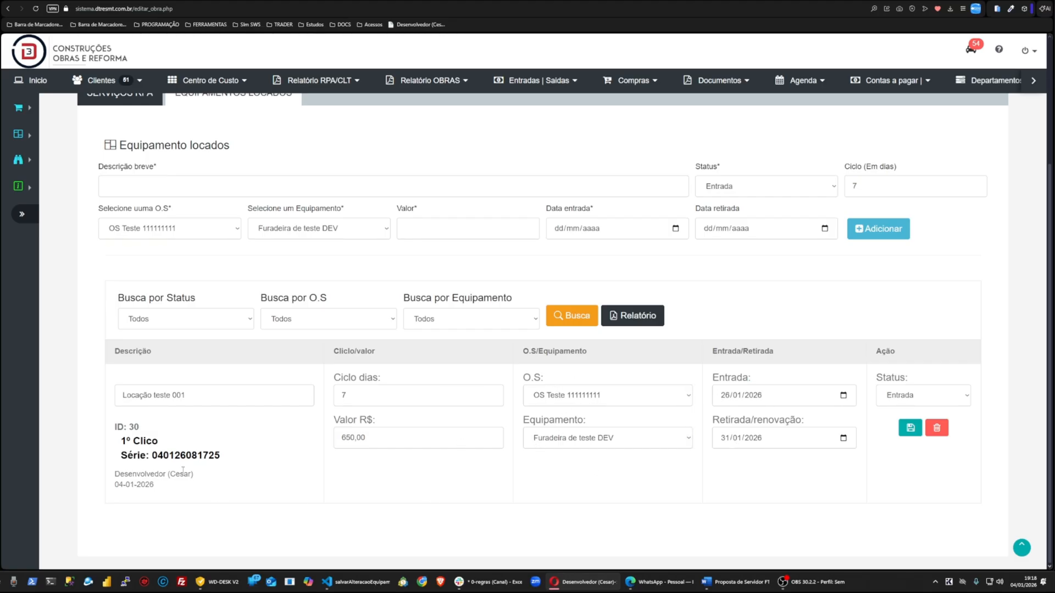
{"action": "left_click_drag", "start_coordinate": [121, 457], "coordinate": [149, 456]}
{"action": "left_click", "coordinate": [428, 470]}
{"action": "double_click", "coordinate": [177, 455]}
{"action": "left_click", "coordinate": [316, 472]}
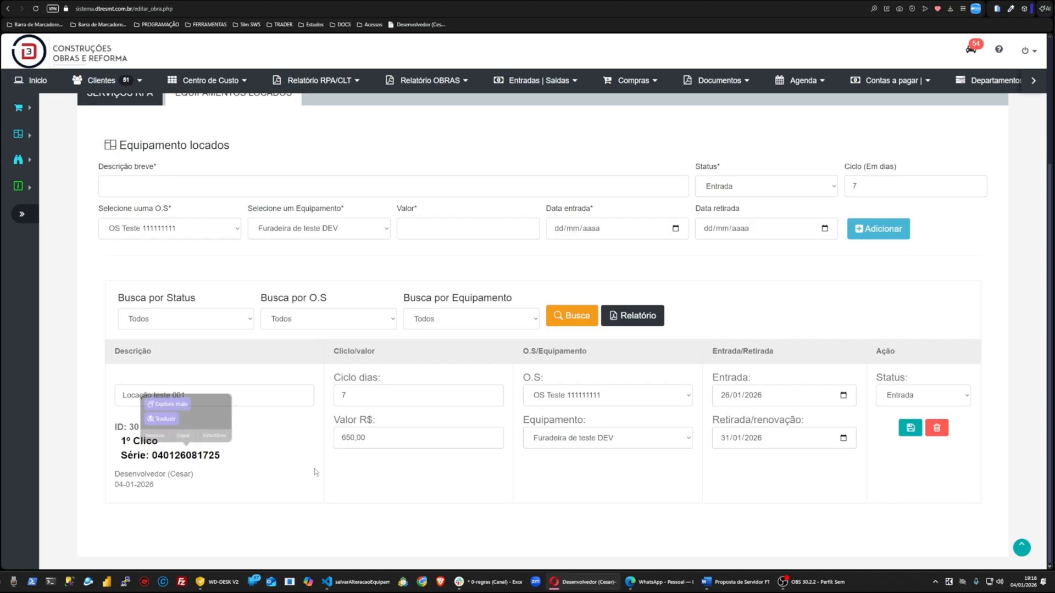
{"action": "double_click", "coordinate": [194, 455]}
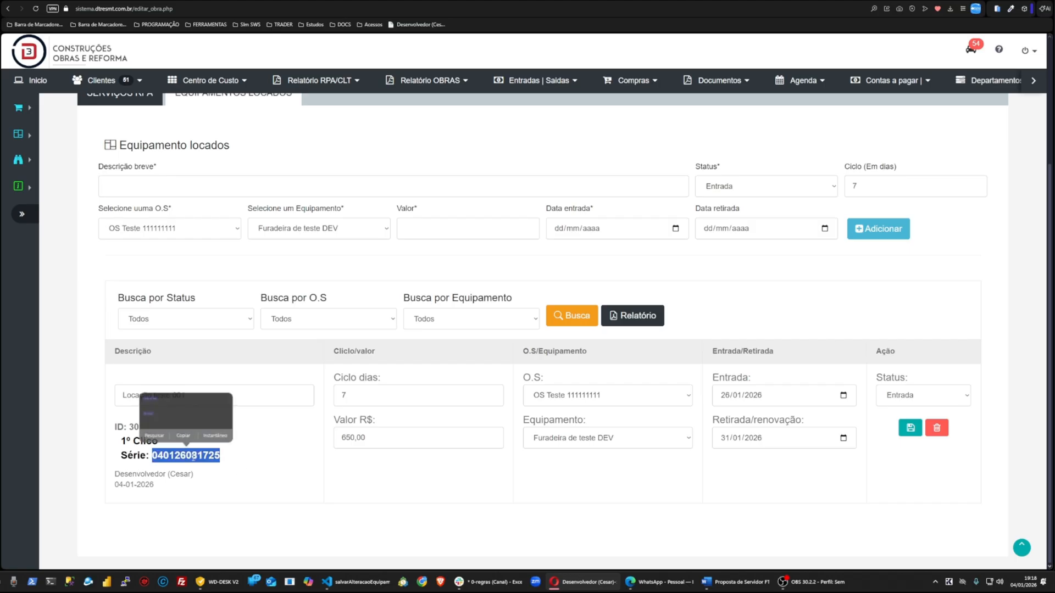
{"action": "left_click", "coordinate": [254, 473]}
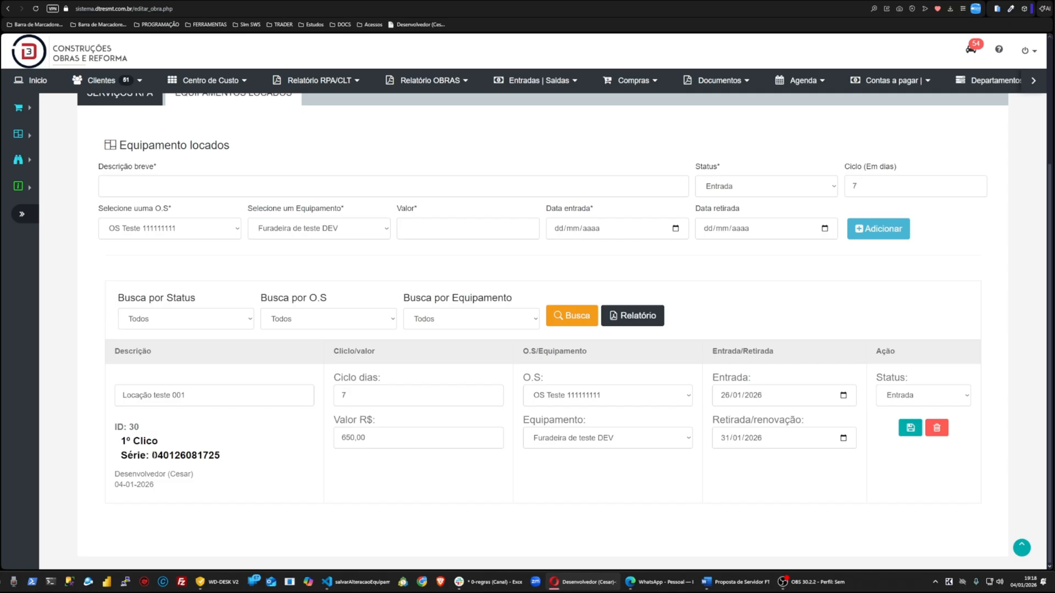
{"action": "left_click_drag", "start_coordinate": [152, 455], "coordinate": [220, 457]}
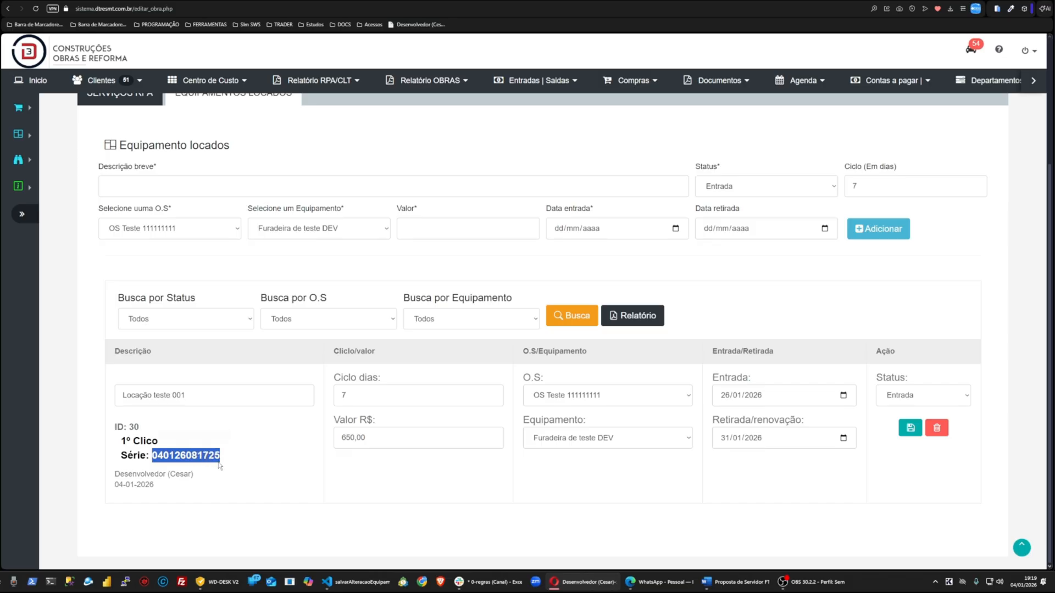
{"action": "left_click", "coordinate": [263, 486]}
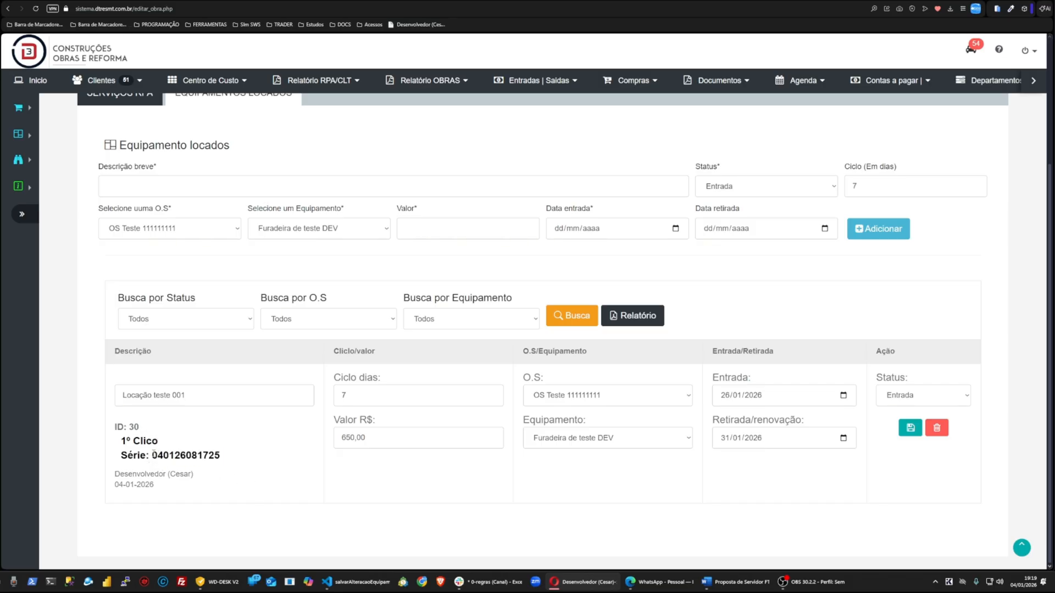
{"action": "left_click_drag", "start_coordinate": [153, 456], "coordinate": [237, 462]}
{"action": "left_click", "coordinate": [237, 463]}
{"action": "double_click", "coordinate": [187, 456]}
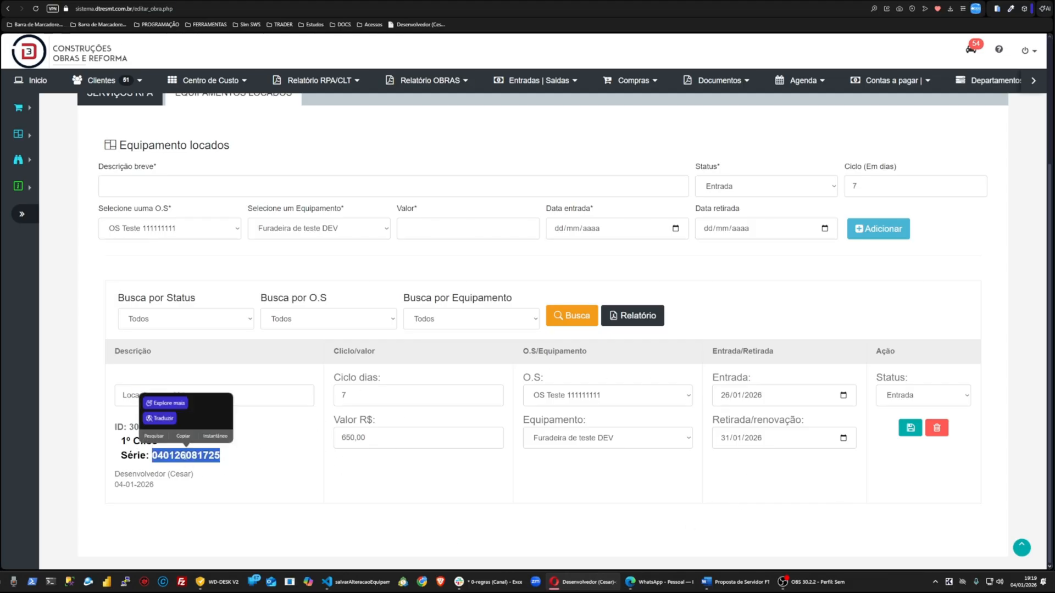
Step: Set the listed entry's status to Retirado and save the entry
{"action": "left_click", "coordinate": [770, 444]}
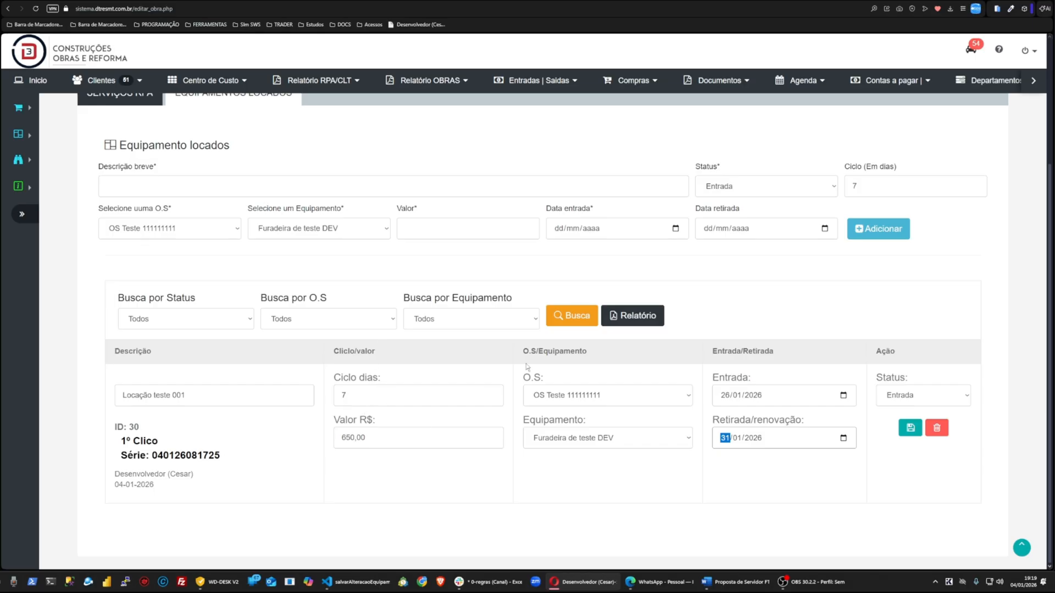
{"action": "left_click", "coordinate": [767, 460]}
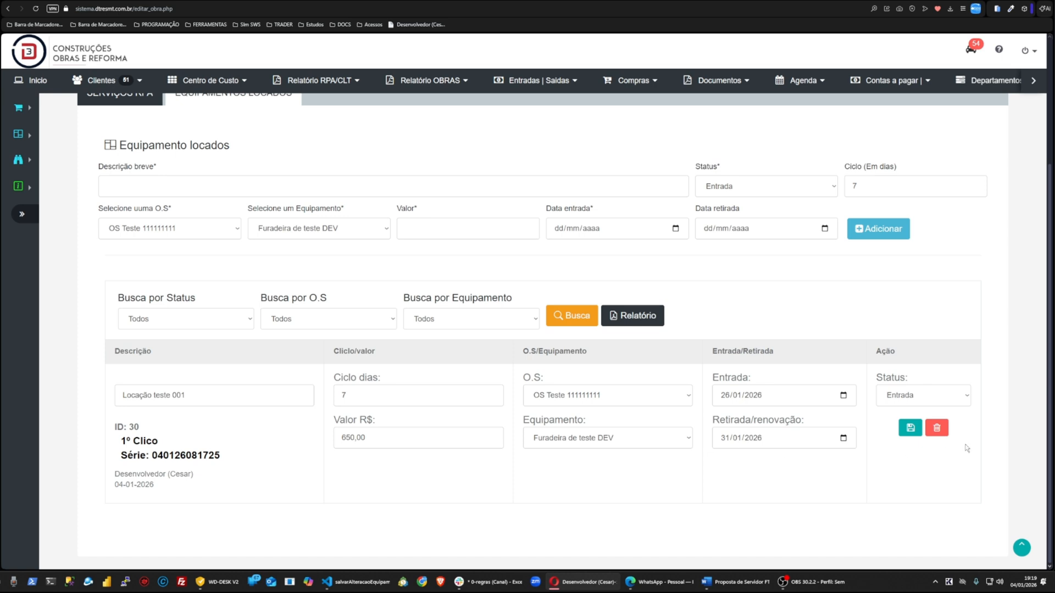
{"action": "left_click", "coordinate": [843, 439]}
{"action": "left_click", "coordinate": [834, 376]}
{"action": "left_click", "coordinate": [910, 428]}
{"action": "left_click", "coordinate": [898, 401]}
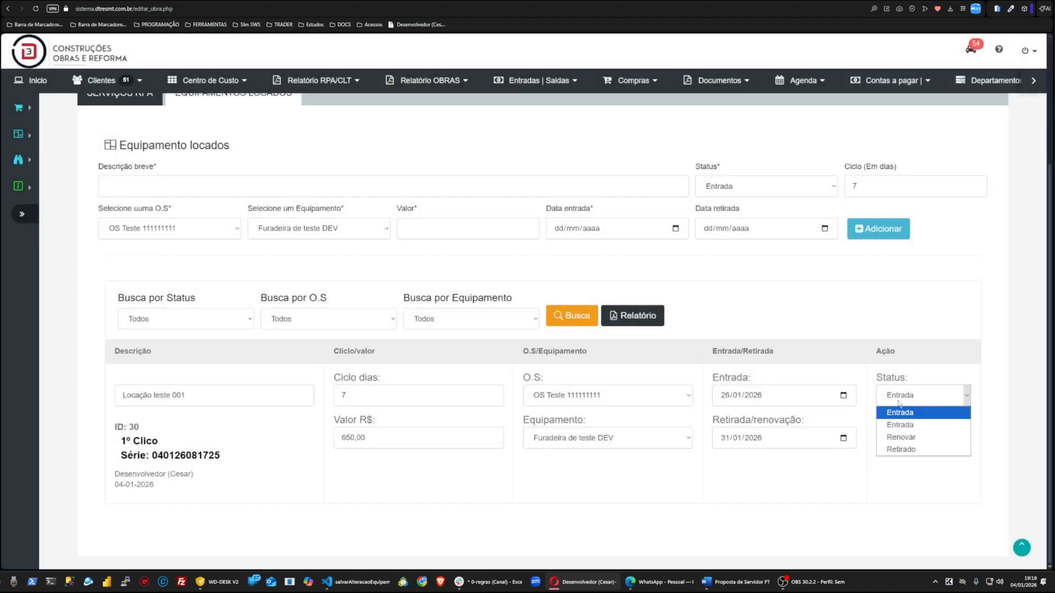
{"action": "left_click", "coordinate": [900, 450]}
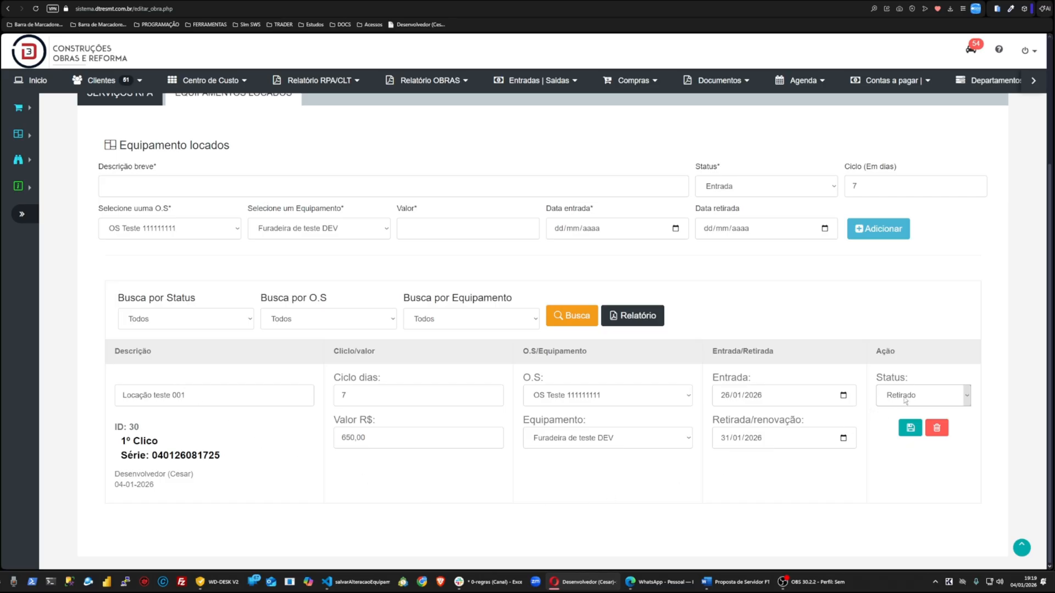
{"action": "left_click", "coordinate": [911, 428]}
Step: Enter Locação 002 as the new rented equipment's short description
{"action": "left_click", "coordinate": [172, 193]}
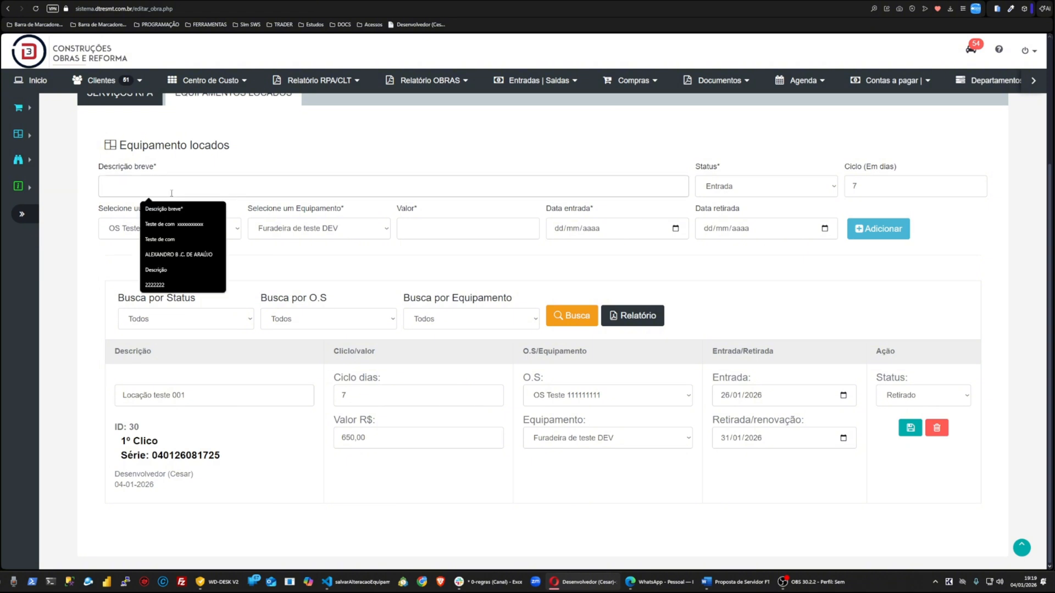
{"action": "type", "text": "Locaçãonb"}
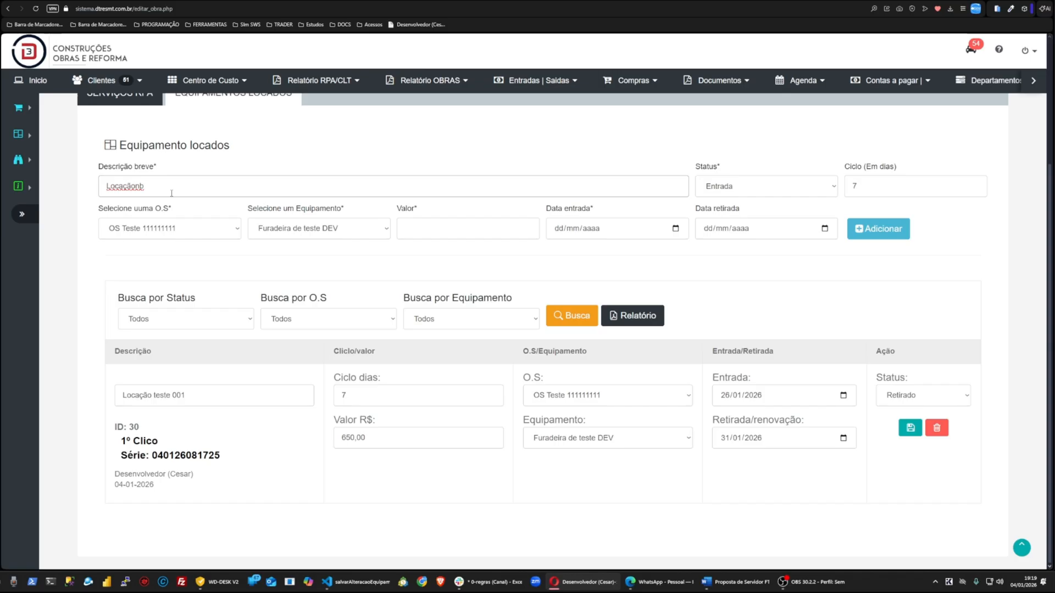
{"action": "key", "text": "BackSpace"}
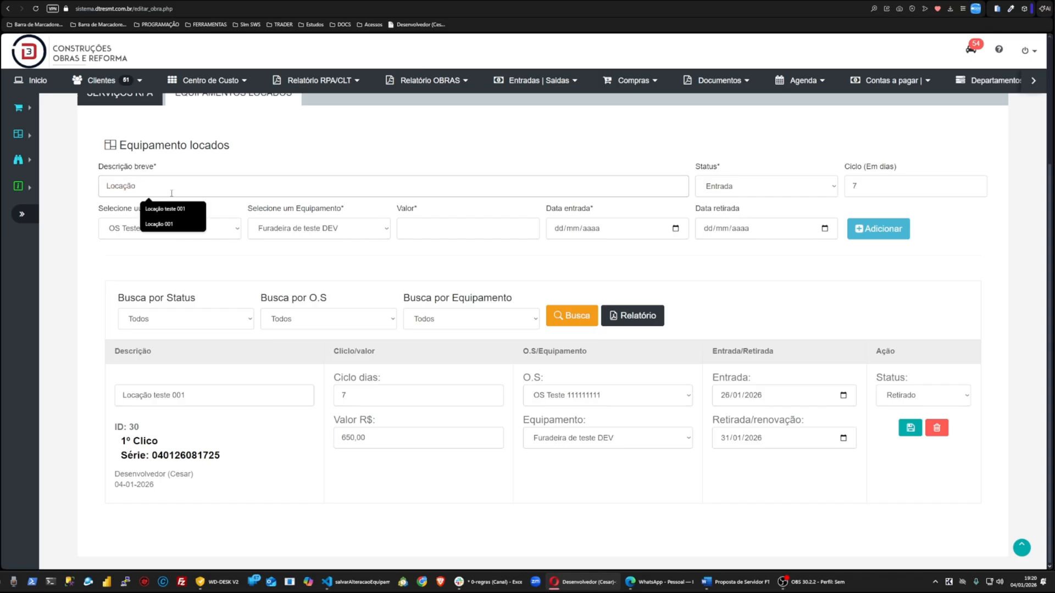
{"action": "type", "text": "002"}
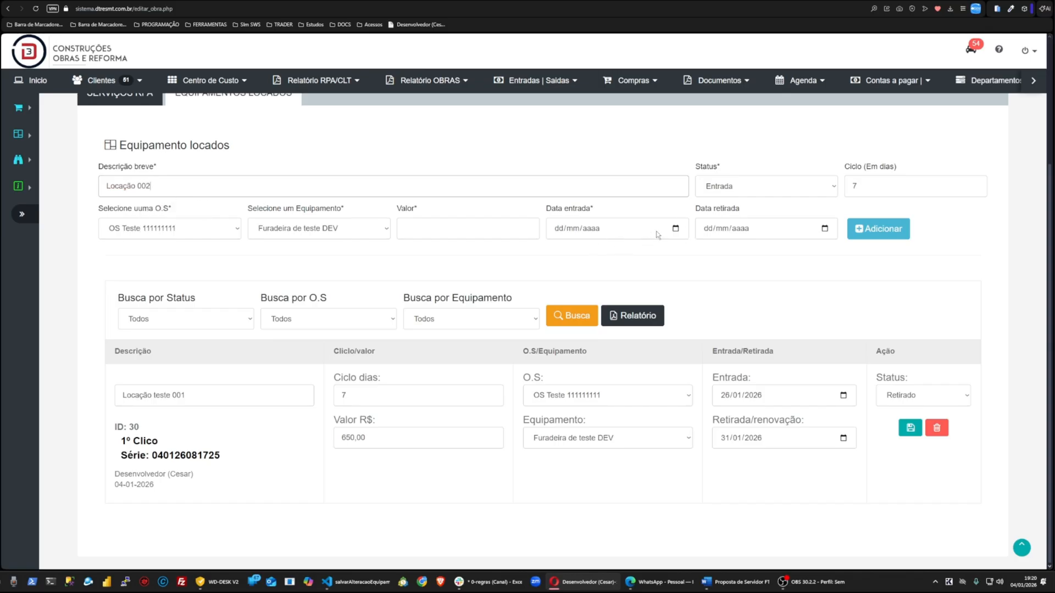
Step: Set the entry date to 04/01/2026 and the withdrawal date to 16/01/2026
{"action": "left_click", "coordinate": [675, 229]}
{"action": "left_click", "coordinate": [561, 311]}
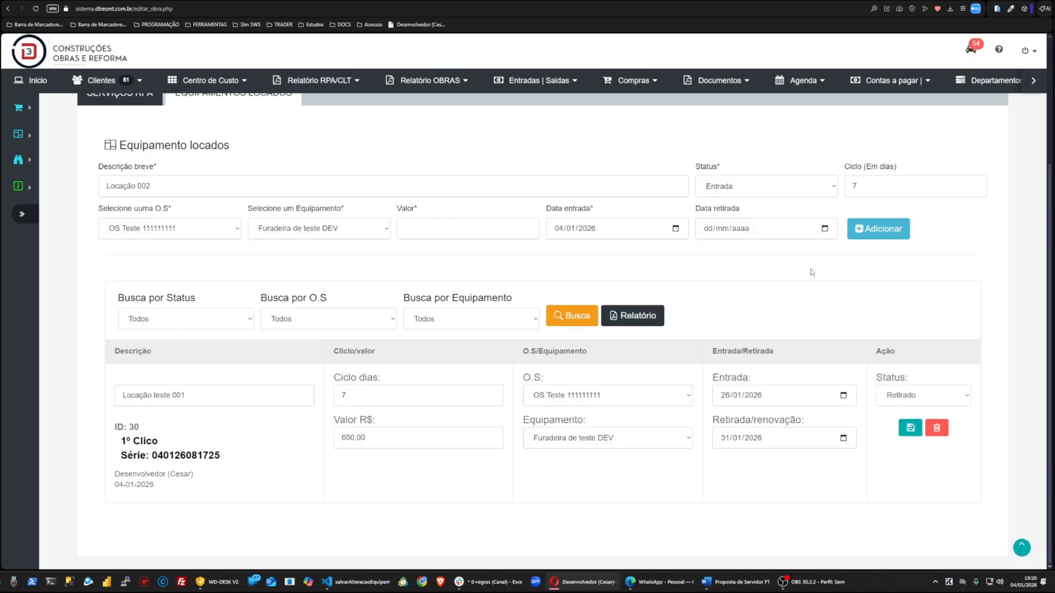
{"action": "left_click", "coordinate": [824, 228]}
{"action": "left_click", "coordinate": [801, 336]}
Step: Set the value to 850,00 and add the new rented equipment entry
{"action": "left_click", "coordinate": [429, 233]}
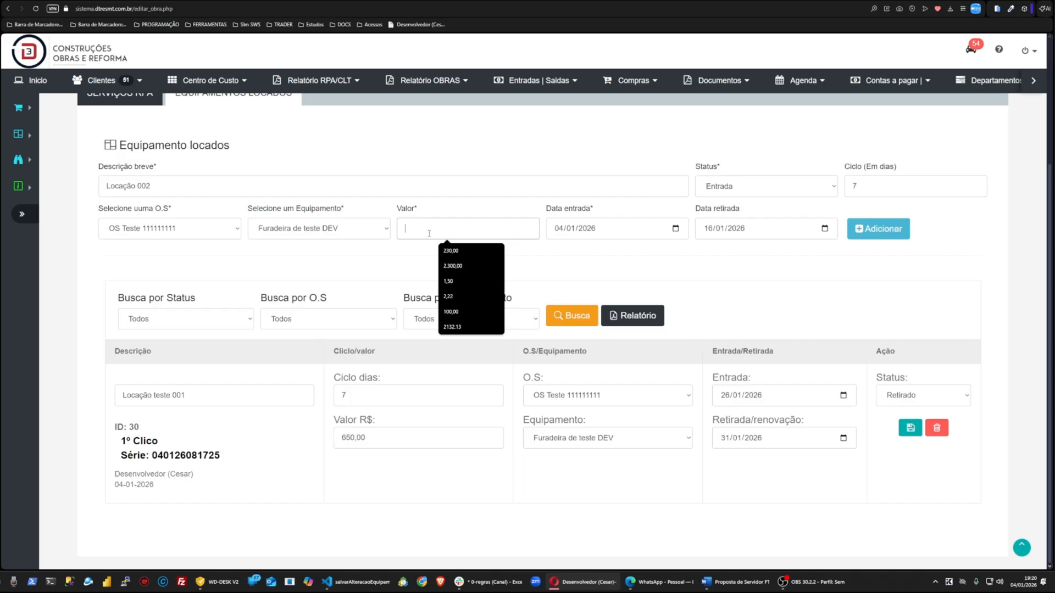
{"action": "type", "text": "850,00"}
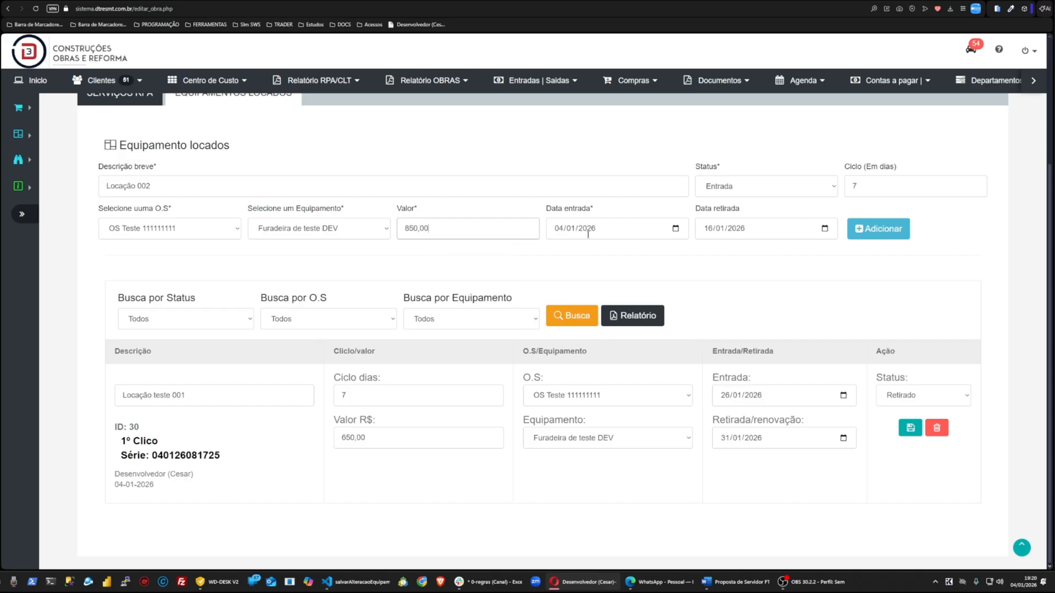
{"action": "left_click", "coordinate": [878, 229]}
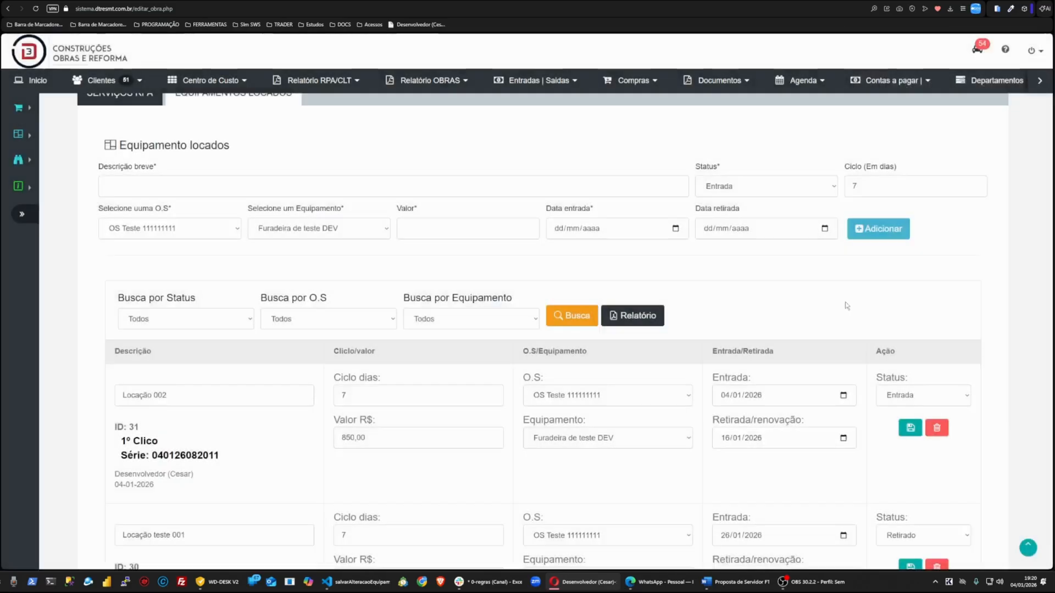
Step: Capture a screenshot of both rented equipment entries, outlining each entry with a red rectangle, and copy it
{"action": "scroll", "coordinate": [840, 306], "scroll_direction": "down", "scroll_amount": 3}
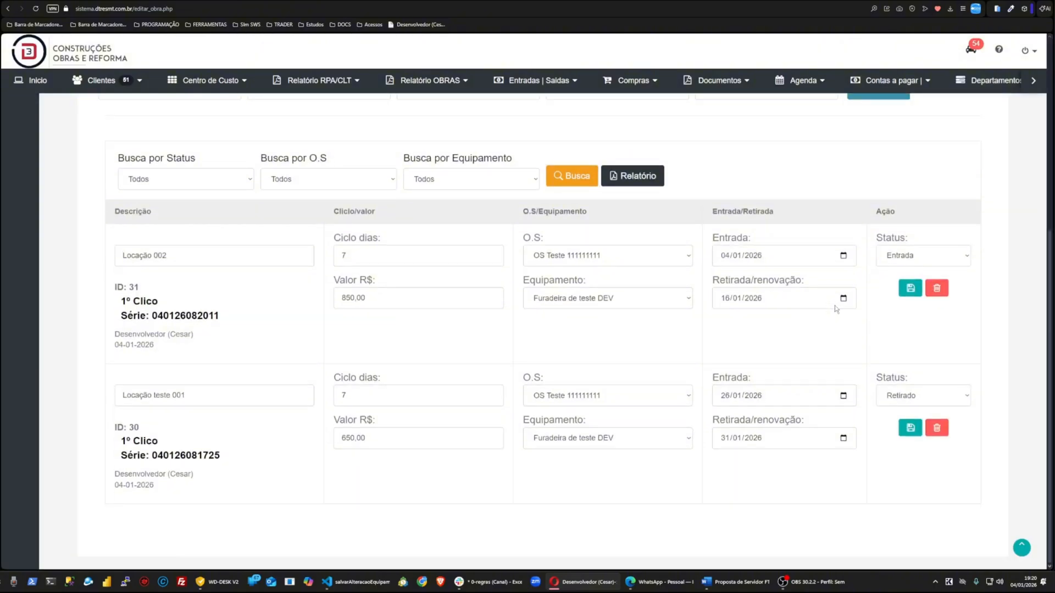
{"action": "key", "text": "ctrl+minus"}
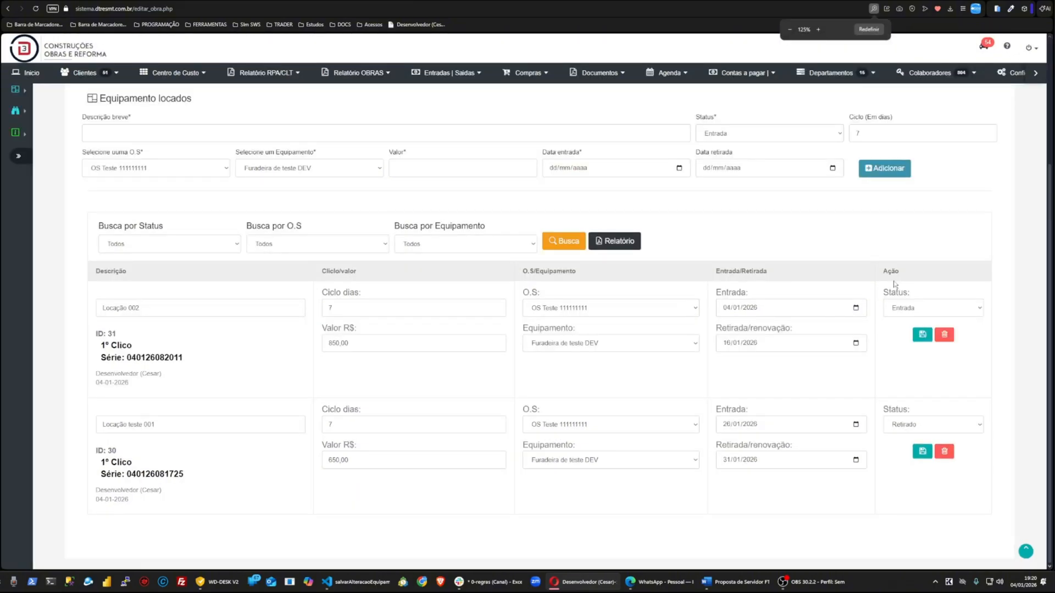
{"action": "key", "text": "Print"}
{"action": "left_click_drag", "start_coordinate": [11, 83], "coordinate": [1025, 524]}
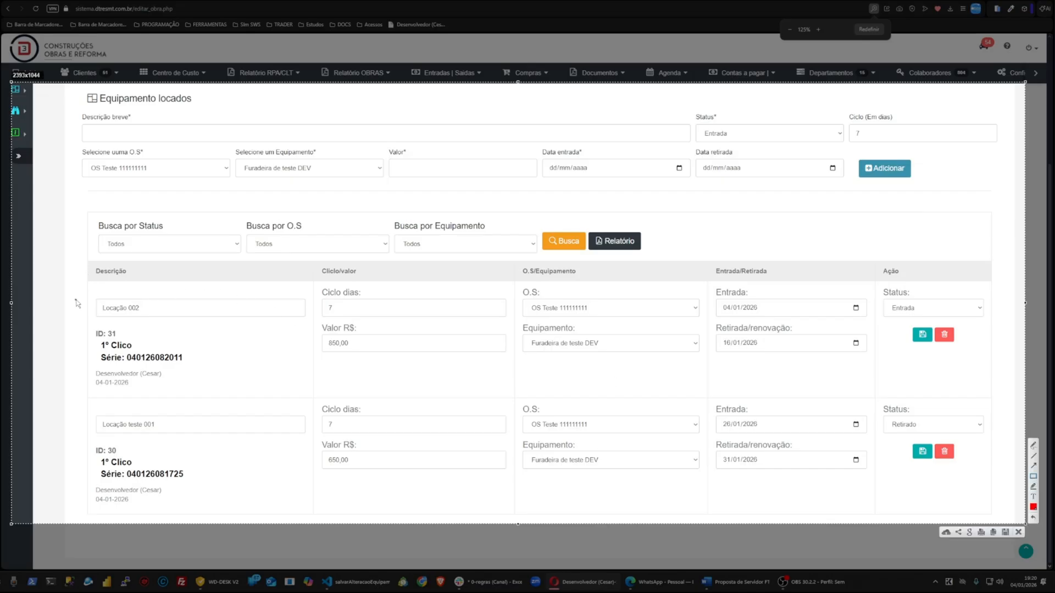
{"action": "mouse_move", "coordinate": [84, 288]}
{"action": "left_mouse_down"}
{"action": "mouse_move", "coordinate": [188, 342]}
{"action": "mouse_move", "coordinate": [879, 390]}
{"action": "mouse_move", "coordinate": [991, 372]}
{"action": "left_mouse_up"}
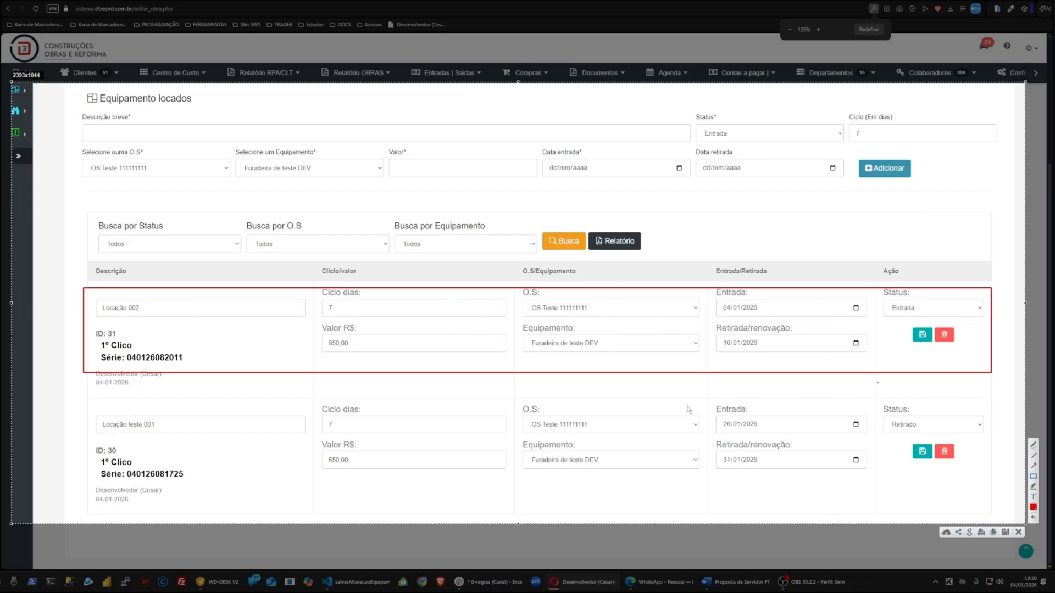
{"action": "mouse_move", "coordinate": [86, 403]}
{"action": "left_mouse_down"}
{"action": "mouse_move", "coordinate": [412, 517]}
{"action": "mouse_move", "coordinate": [1024, 507]}
{"action": "mouse_move", "coordinate": [1009, 512]}
{"action": "left_mouse_up"}
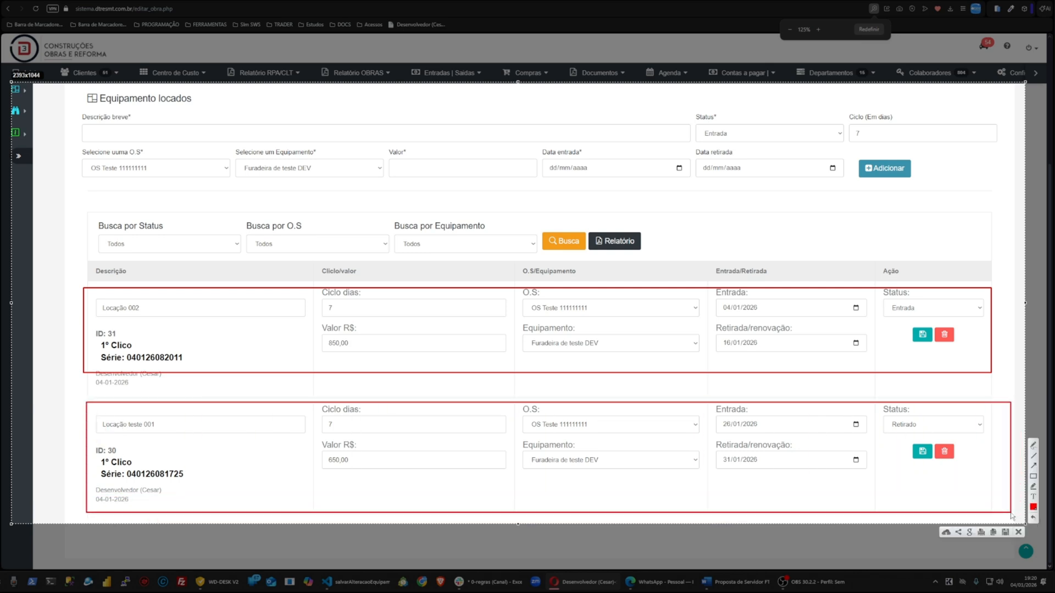
{"action": "key", "text": "ctrl+c"}
Step: Change the Locação 002 entry's equipment to Multímetro de Teste 02 and save the entry
{"action": "left_click", "coordinate": [598, 344]}
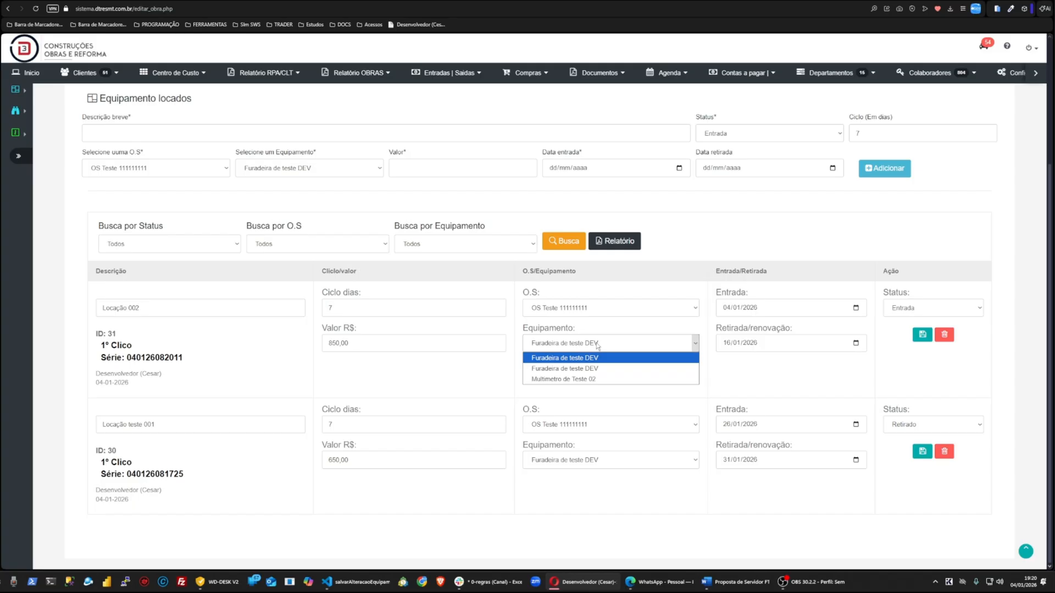
{"action": "left_click", "coordinate": [562, 379]}
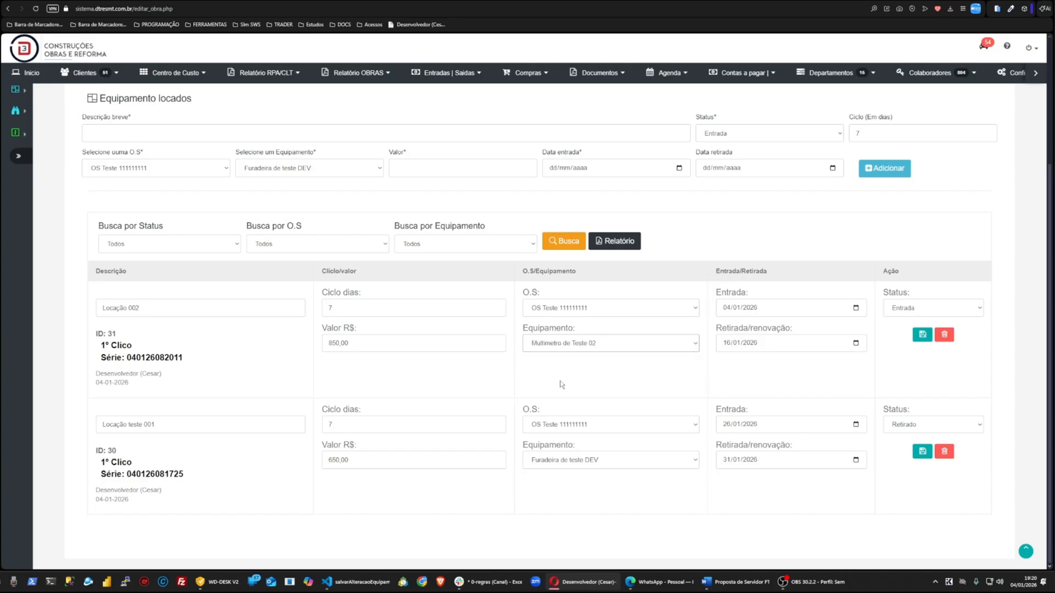
{"action": "left_click", "coordinate": [931, 338]}
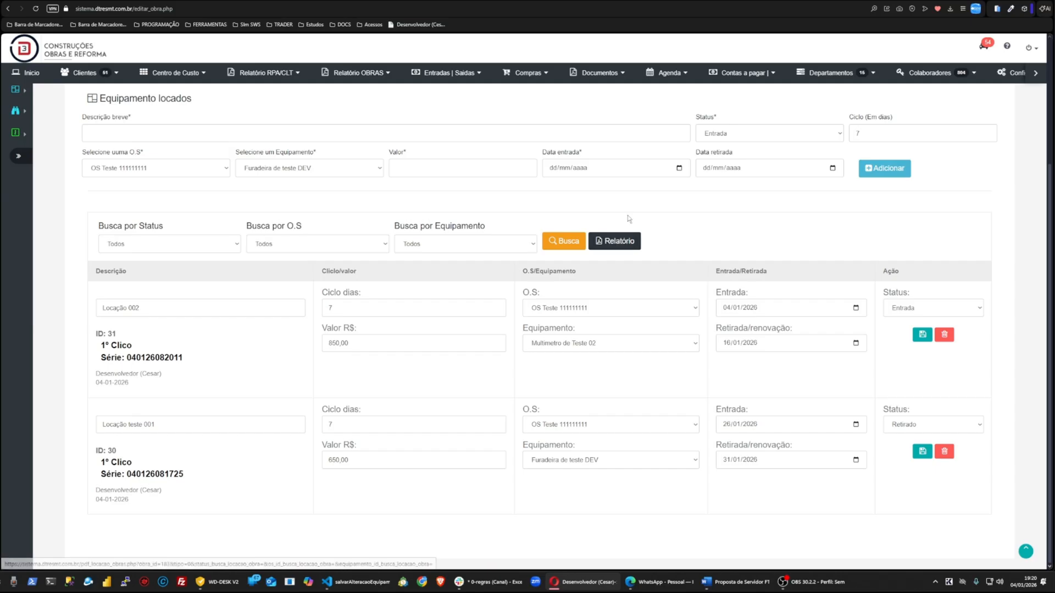
Step: Open the rented equipment report in print preview, review its entries and total, then close it
{"action": "left_click", "coordinate": [625, 243]}
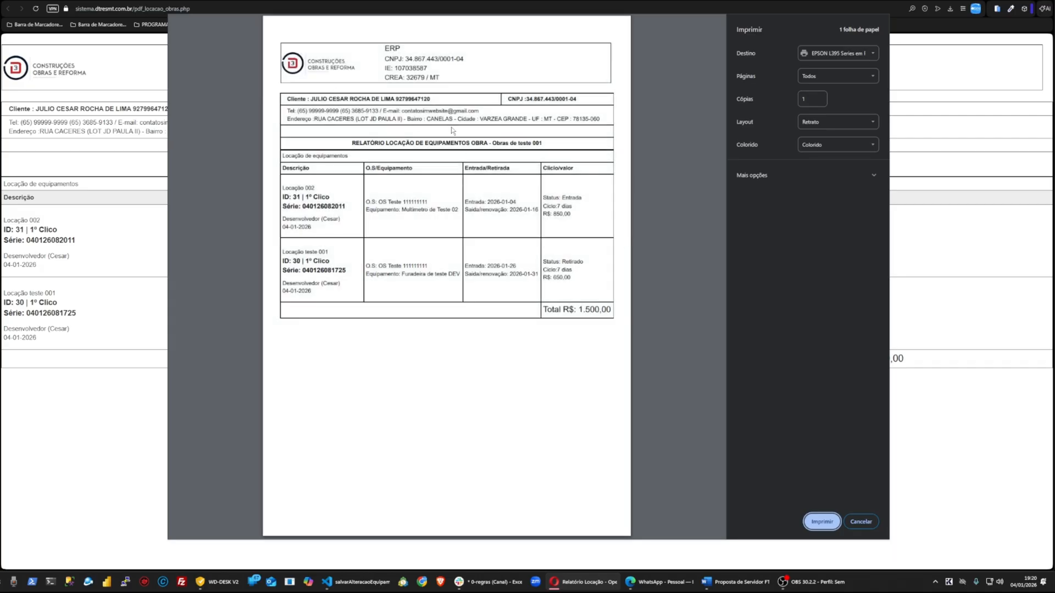
{"action": "left_click_drag", "start_coordinate": [312, 189], "coordinate": [348, 257]}
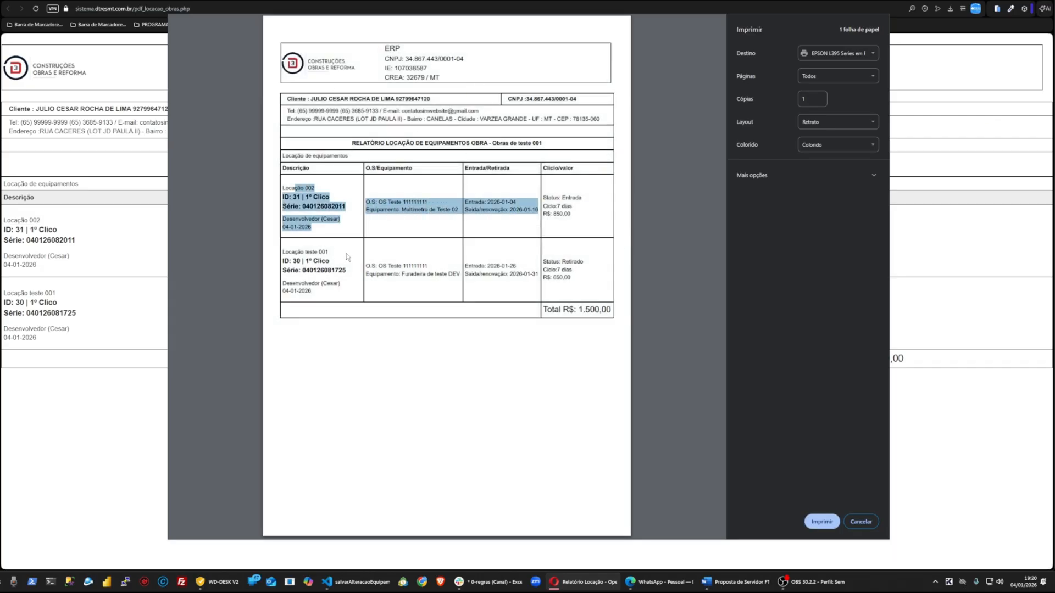
{"action": "left_click", "coordinate": [318, 247]}
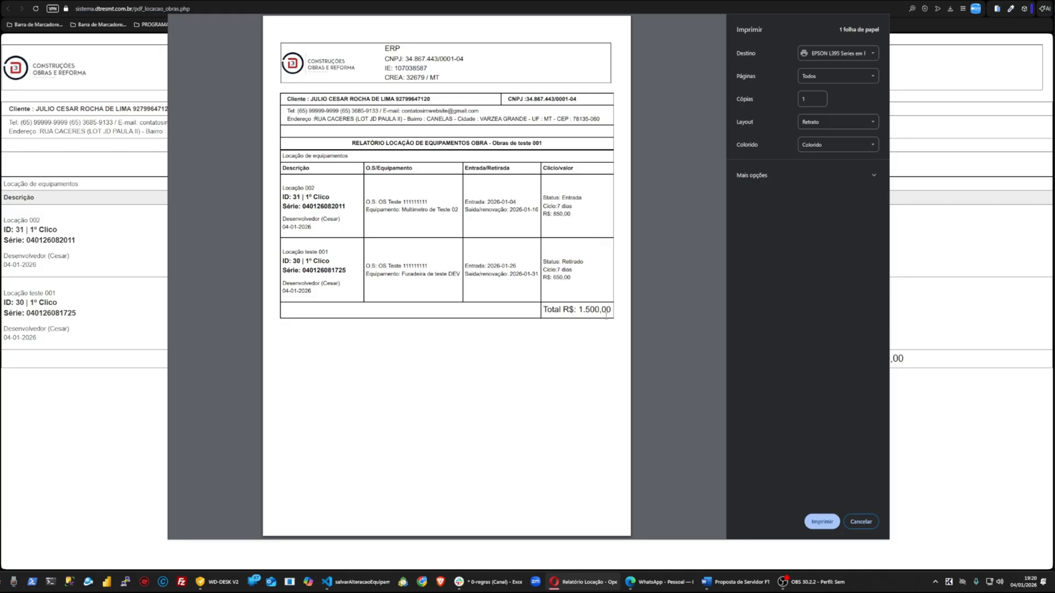
{"action": "left_click_drag", "start_coordinate": [550, 313], "coordinate": [612, 310]}
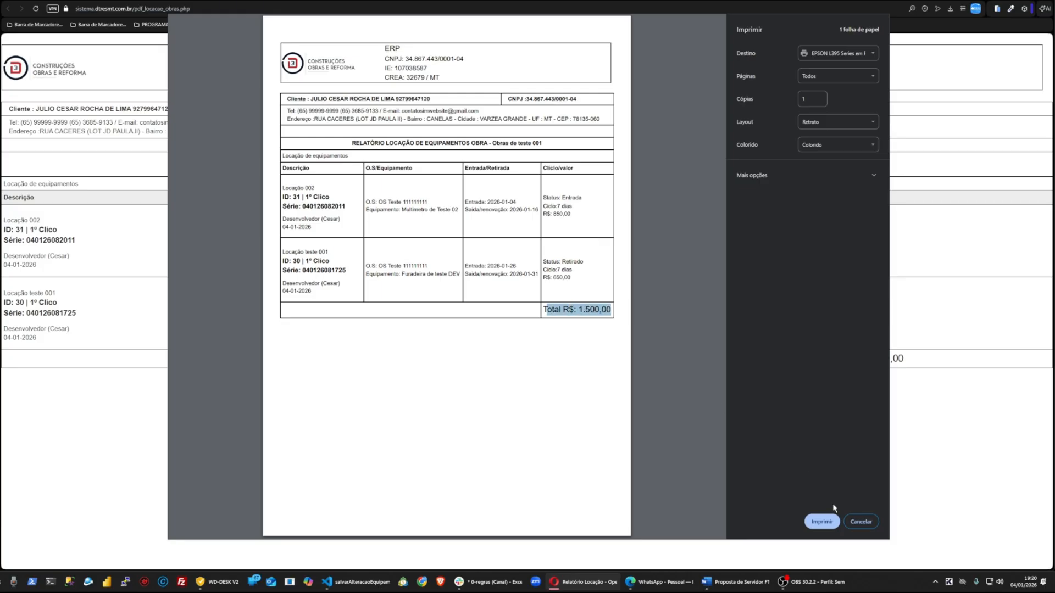
{"action": "left_click", "coordinate": [862, 519]}
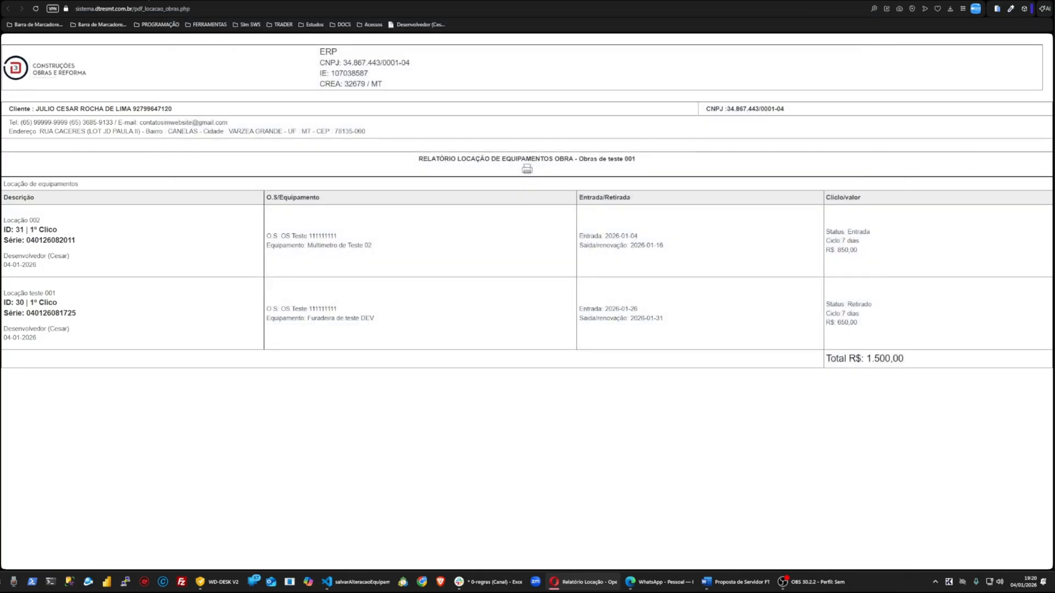
{"action": "key", "text": "ctrl+w"}
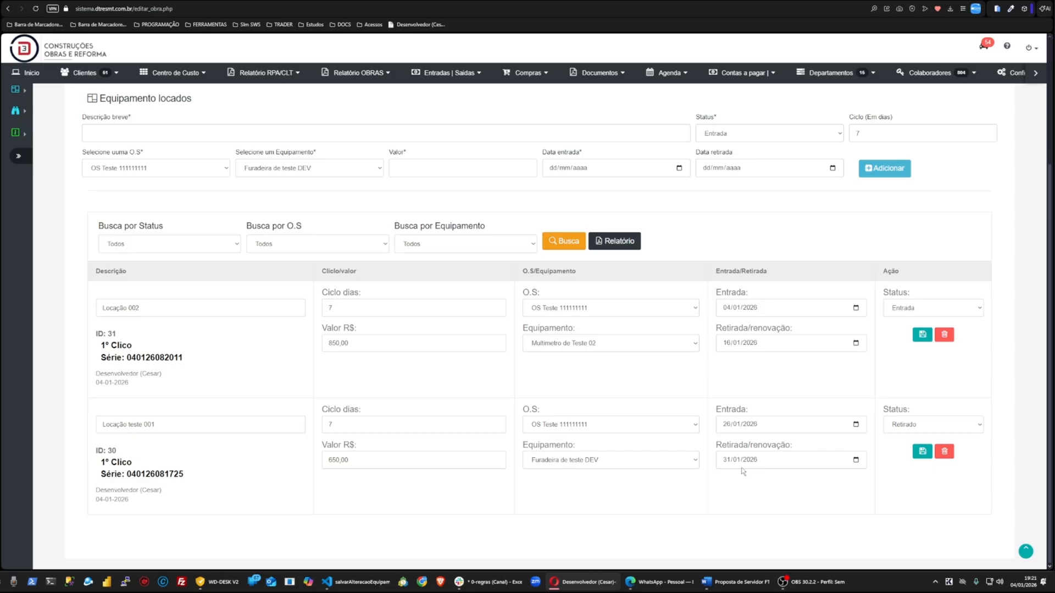
Step: Set the Locação teste 001 entry's status to Renovar, keep 31/01/2026 as withdrawal date, and save
{"action": "left_click", "coordinate": [928, 425]}
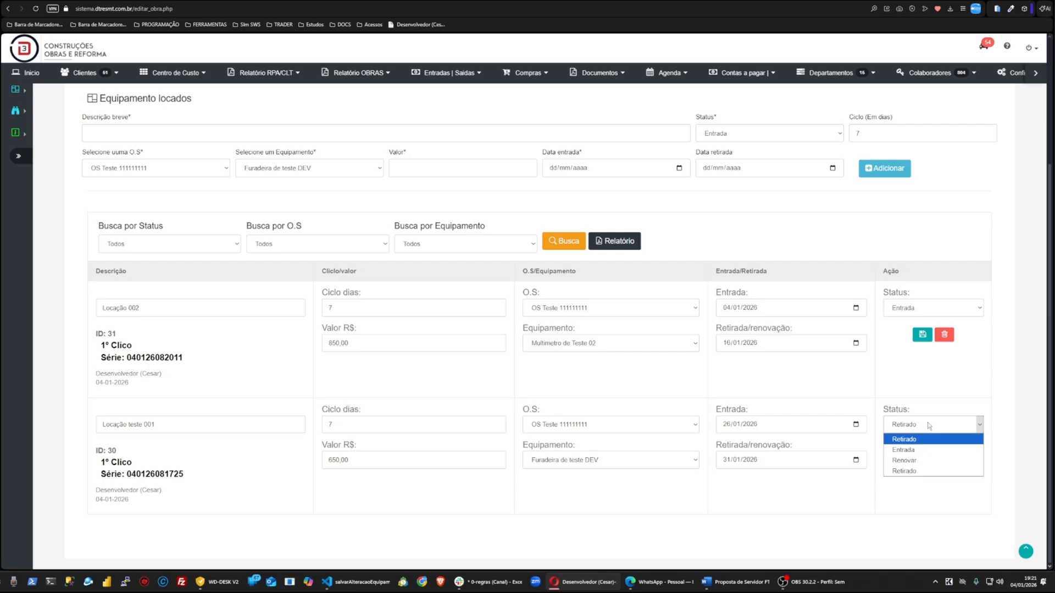
{"action": "left_click", "coordinate": [906, 460]}
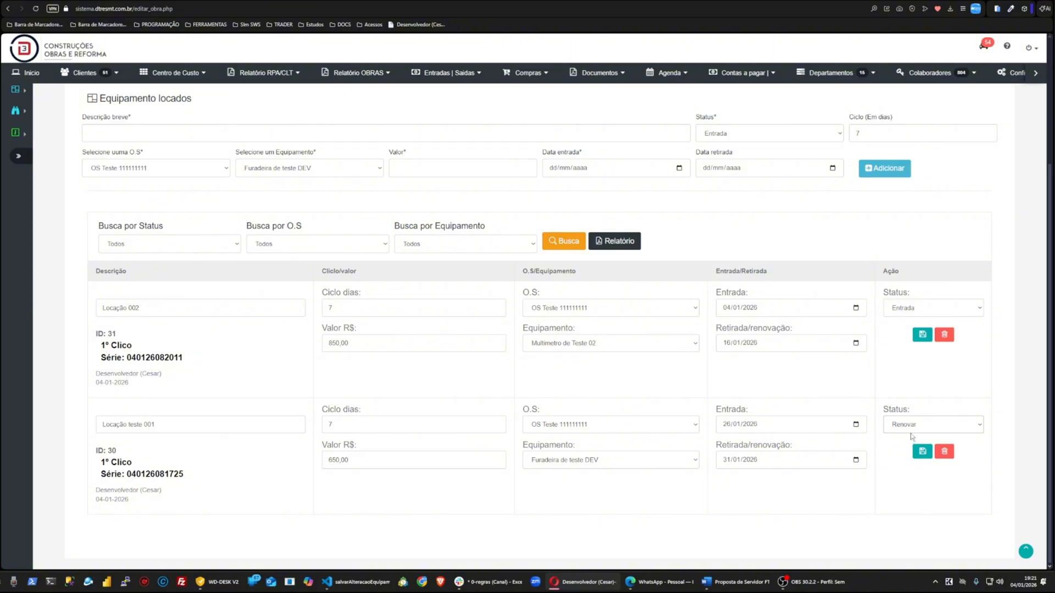
{"action": "left_click", "coordinate": [910, 431]}
{"action": "left_click", "coordinate": [908, 459]}
{"action": "left_click", "coordinate": [855, 461]}
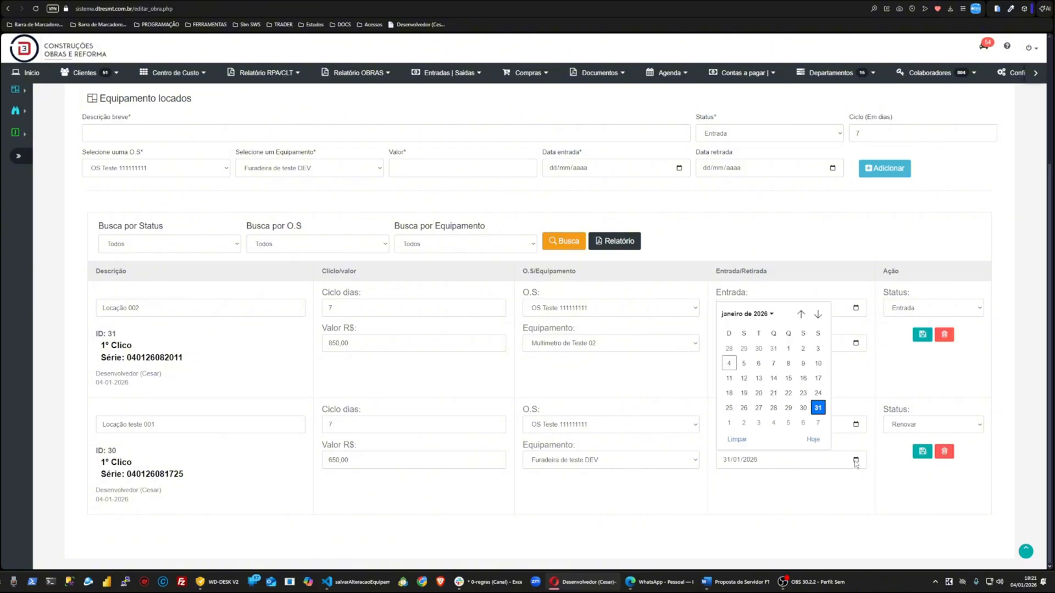
{"action": "left_click", "coordinate": [819, 408]}
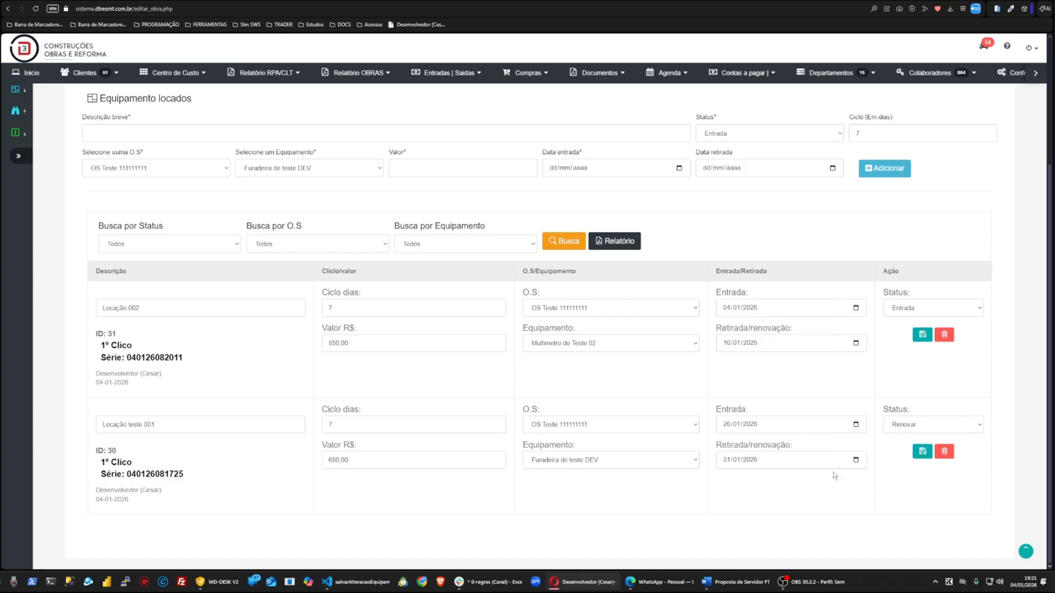
{"action": "left_click", "coordinate": [921, 452]}
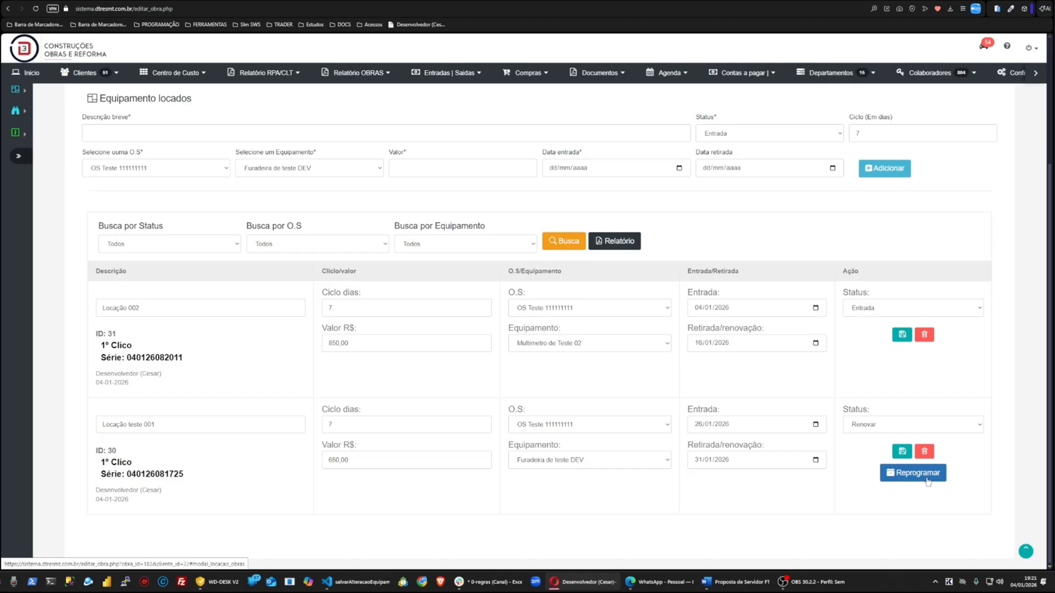
Step: Set Locação teste 001's status to Entrada, open and close the Reprogramar new-cycle dialog, and save the entry
{"action": "left_click", "coordinate": [897, 425]}
{"action": "left_click", "coordinate": [874, 450]}
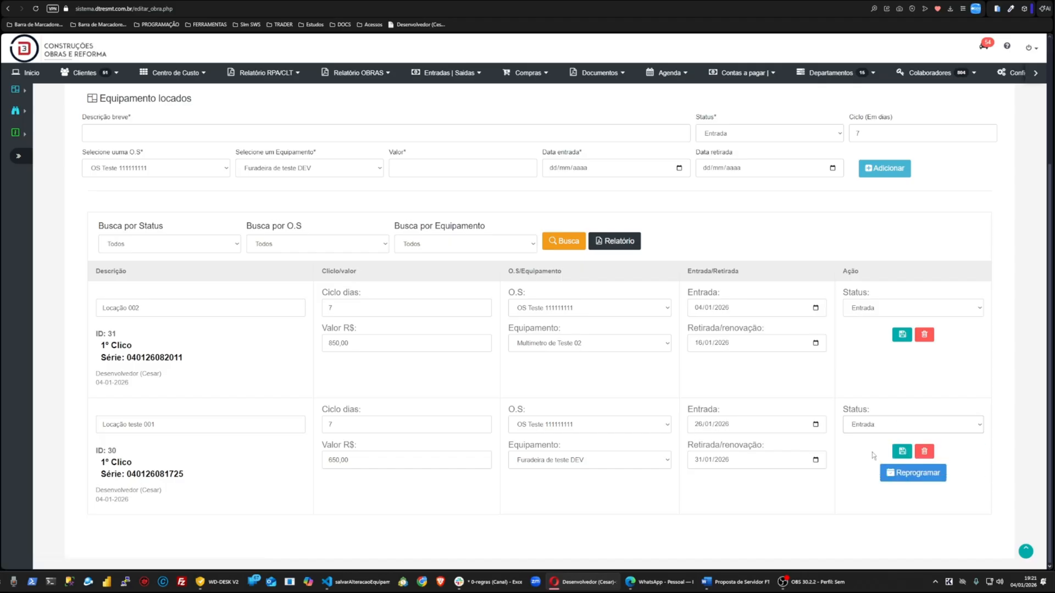
{"action": "left_click", "coordinate": [912, 472]}
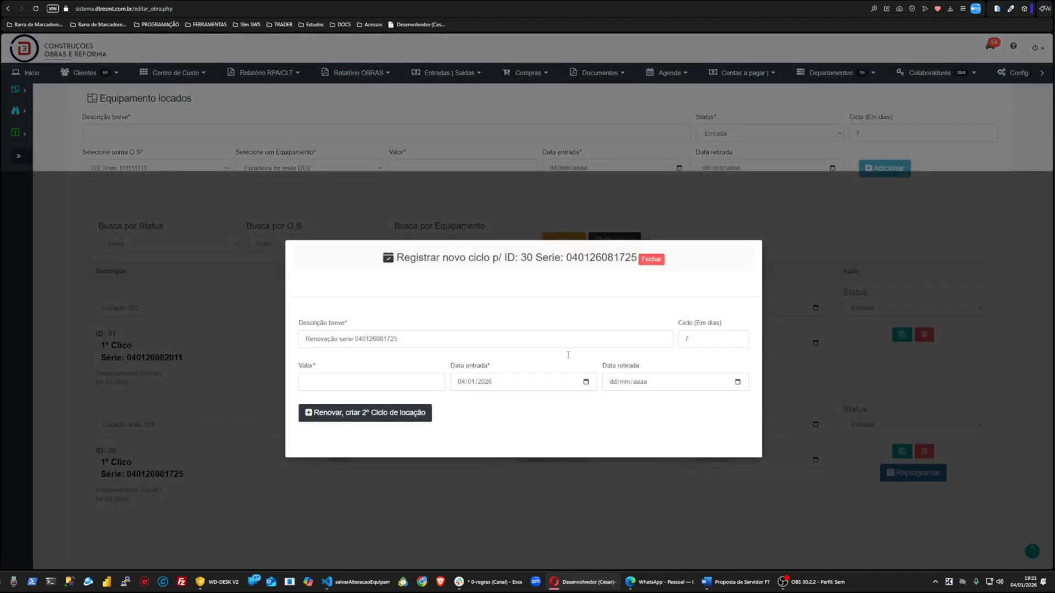
{"action": "left_click", "coordinate": [659, 261]}
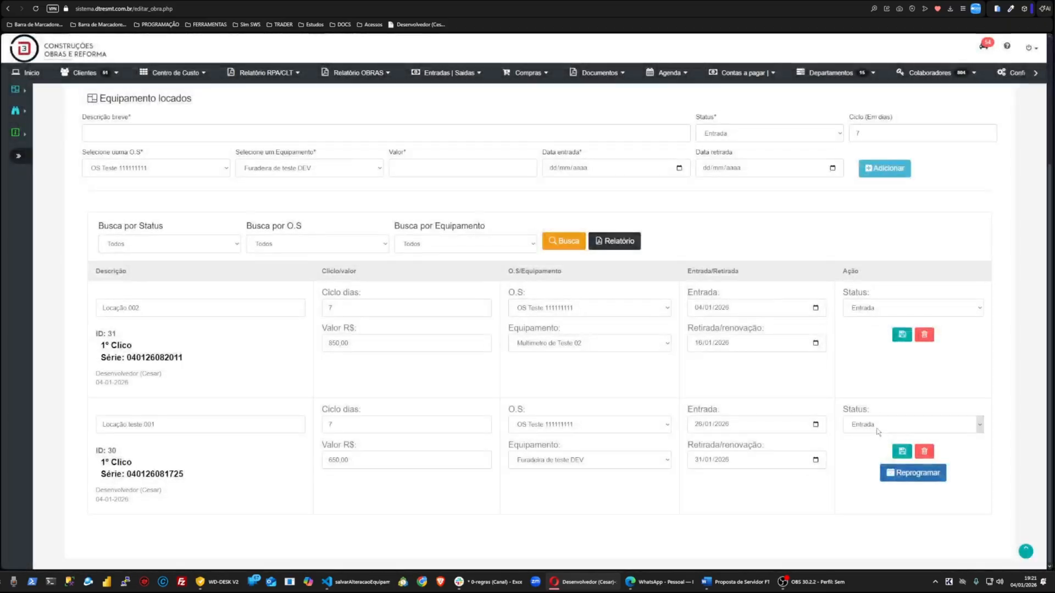
{"action": "left_click", "coordinate": [904, 453]}
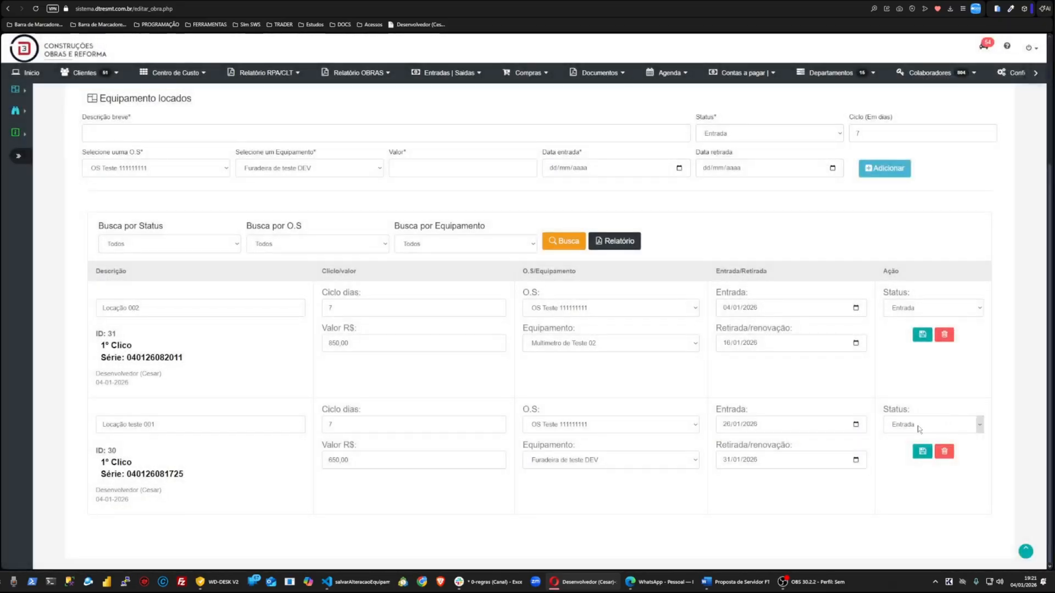
Step: Set Locação teste 001's status to Retirado and save the entry
{"action": "left_click", "coordinate": [917, 427]}
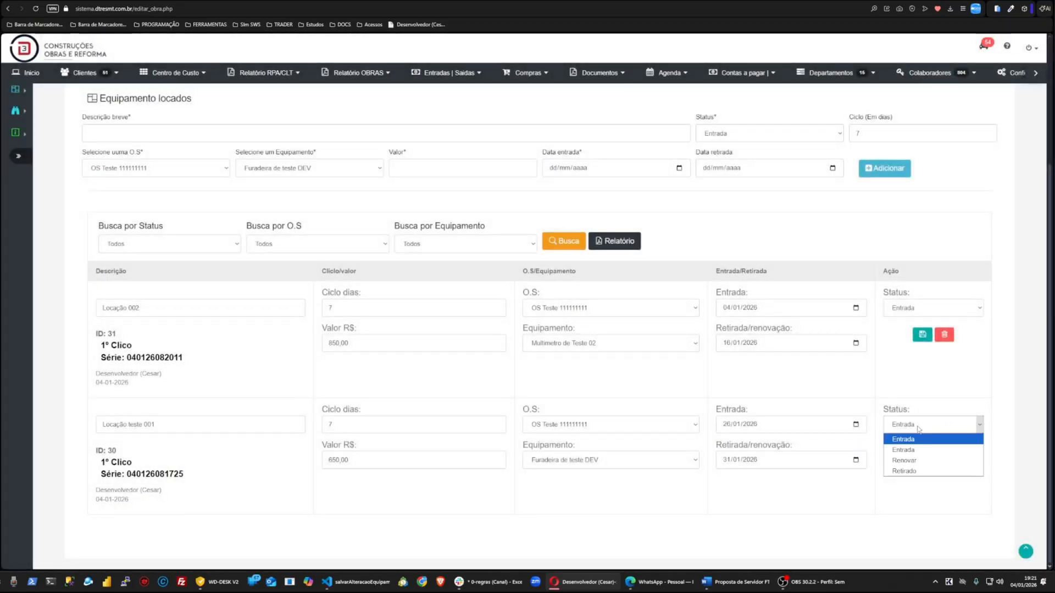
{"action": "left_click", "coordinate": [902, 471]}
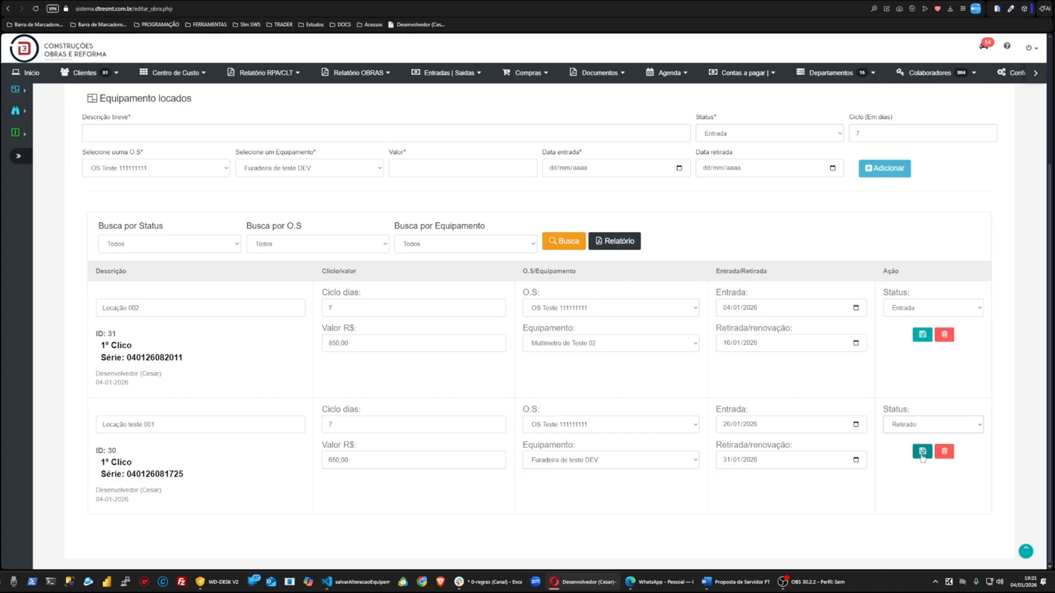
{"action": "left_click", "coordinate": [922, 452]}
Step: Set Locação teste 001's status to Renovar, reselect 31/01/2026 as the withdrawal date, and save the entry
{"action": "left_click", "coordinate": [916, 427]}
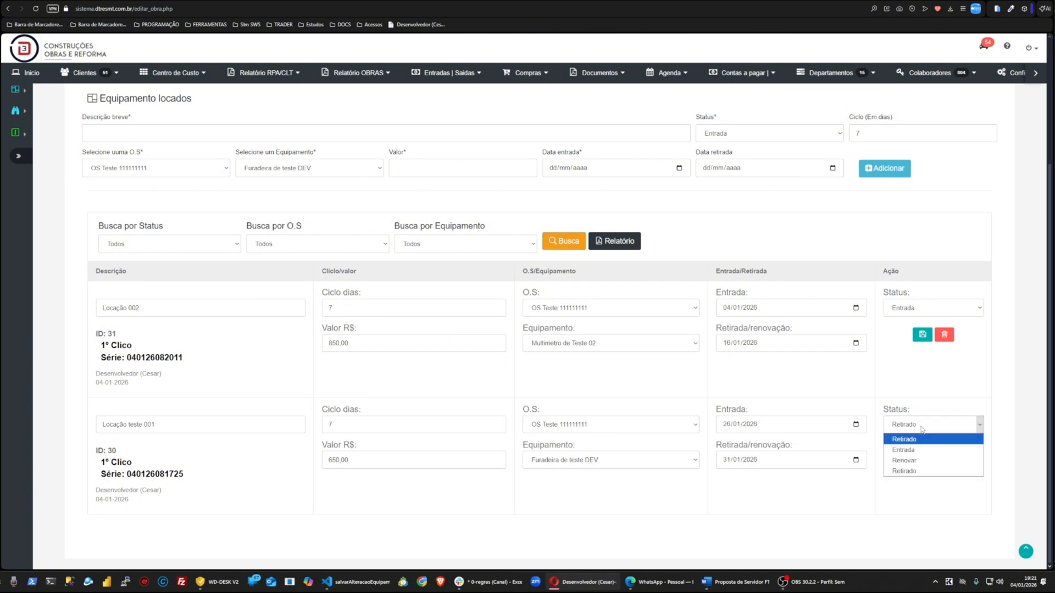
{"action": "left_click", "coordinate": [917, 460]}
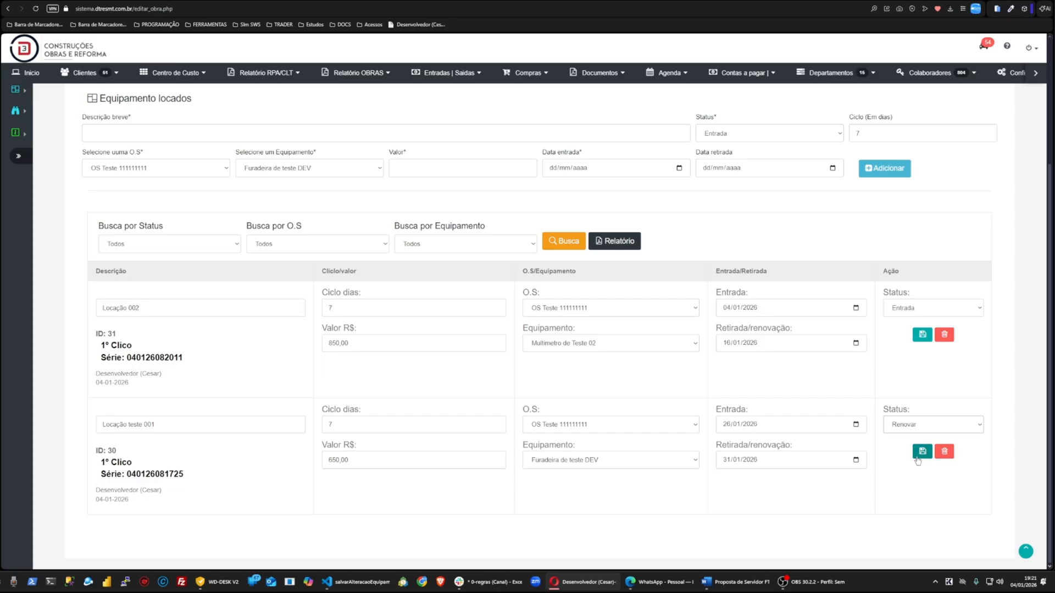
{"action": "left_click", "coordinate": [855, 459]}
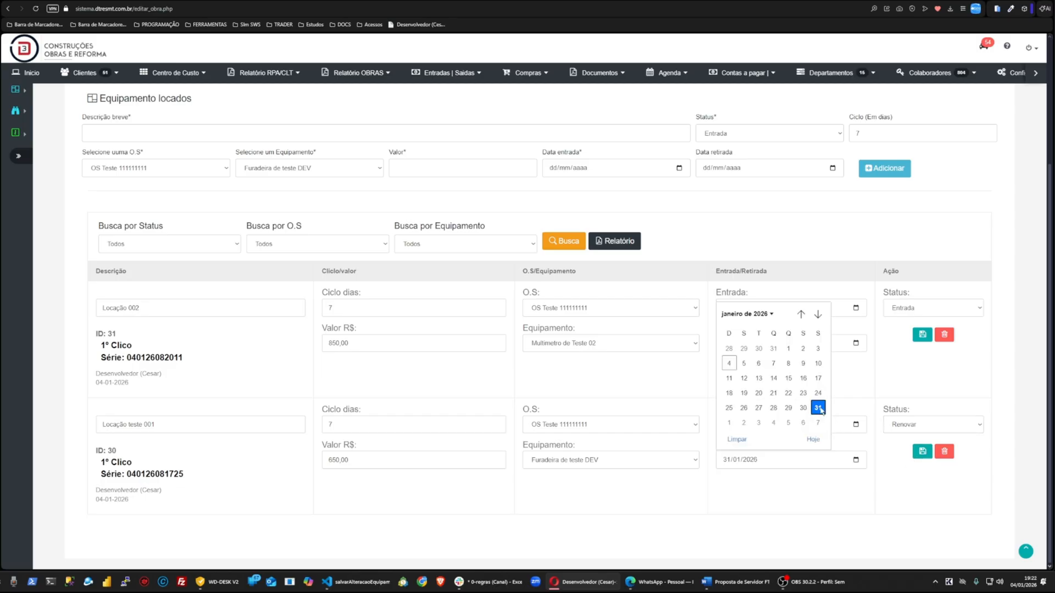
{"action": "left_click", "coordinate": [820, 409]}
{"action": "left_click", "coordinate": [855, 461]}
{"action": "left_click", "coordinate": [922, 455]}
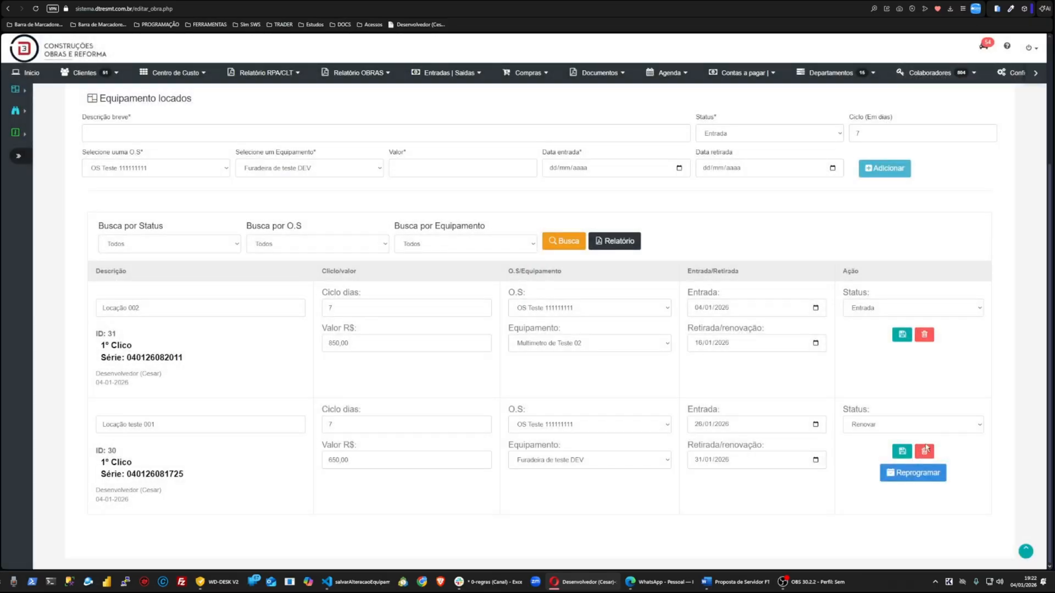
Step: Capture a screenshot of the entries, outlining Locação teste 001 and its status, adding arrows to the status and Reprogramar, and copy it
{"action": "key", "text": "Print"}
{"action": "left_click_drag", "start_coordinate": [79, 242], "coordinate": [1008, 542]}
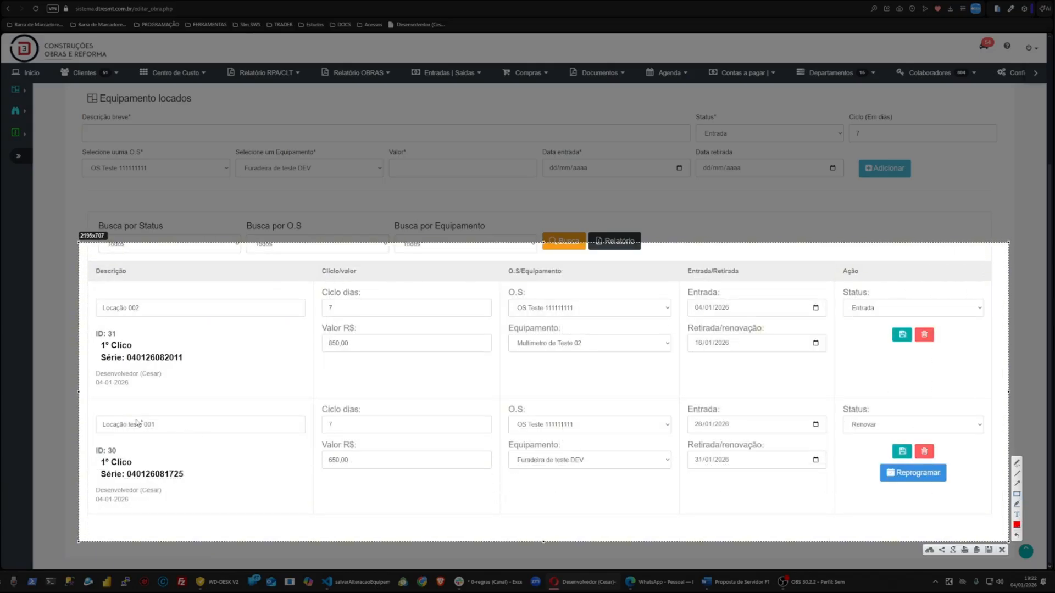
{"action": "mouse_move", "coordinate": [95, 405]}
{"action": "left_mouse_down"}
{"action": "mouse_move", "coordinate": [650, 444]}
{"action": "mouse_move", "coordinate": [991, 500]}
{"action": "mouse_move", "coordinate": [1002, 510]}
{"action": "left_mouse_up"}
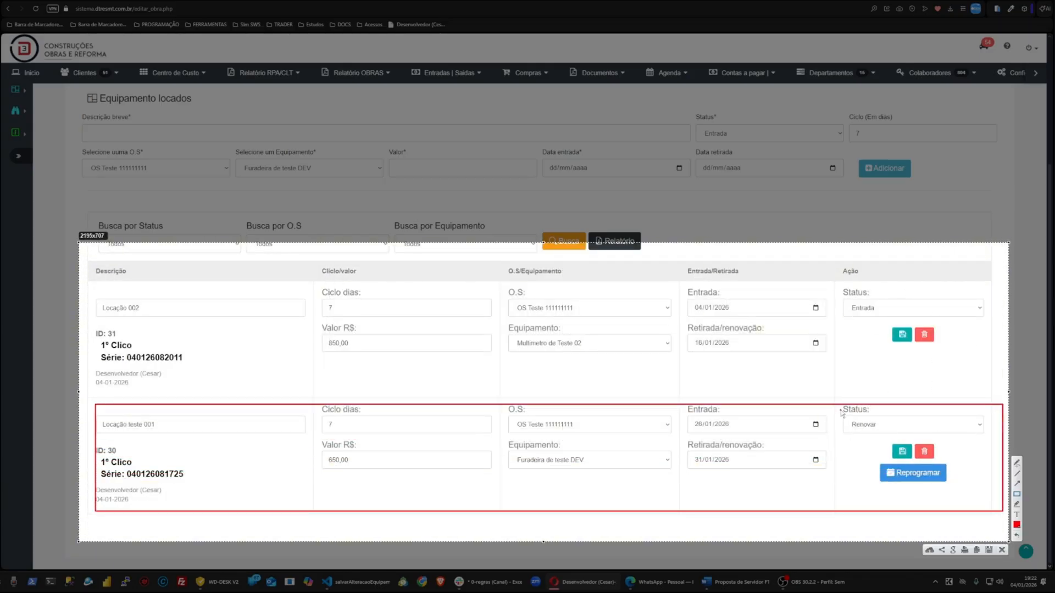
{"action": "left_click_drag", "start_coordinate": [840, 410], "coordinate": [901, 437]}
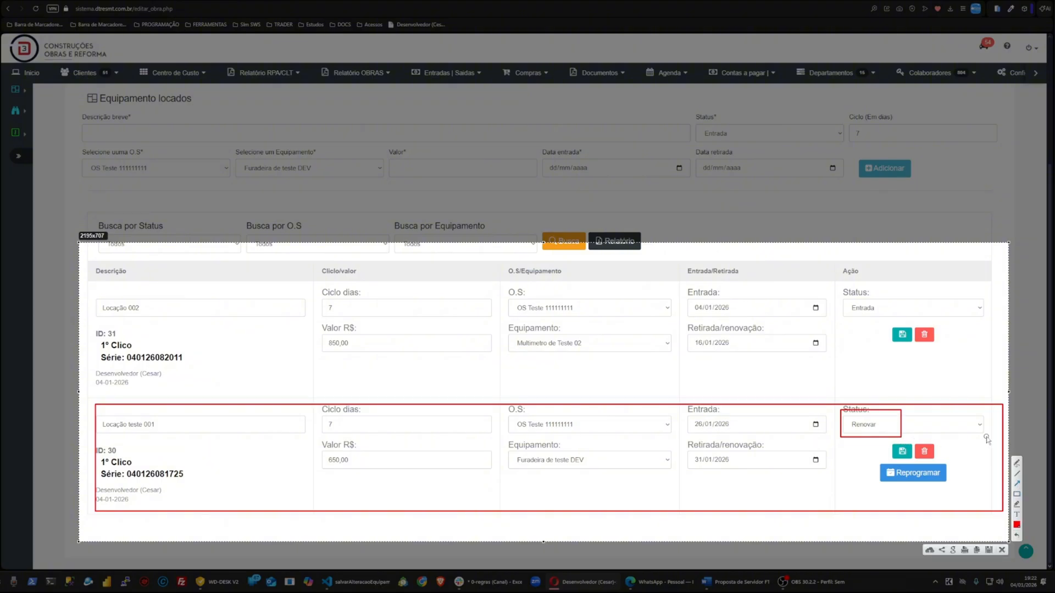
{"action": "left_click_drag", "start_coordinate": [976, 354], "coordinate": [883, 416]}
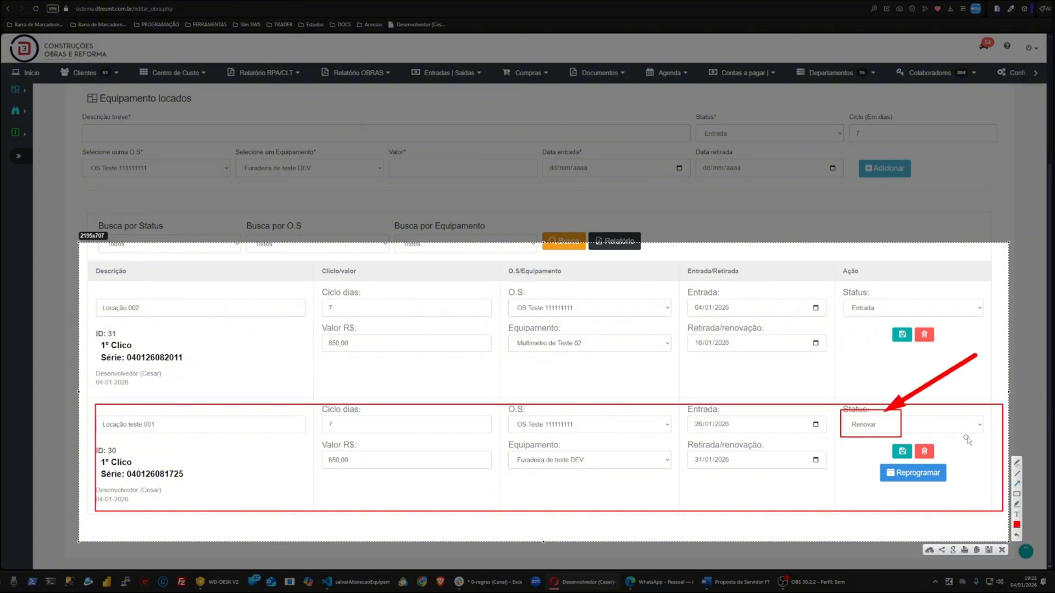
{"action": "left_click_drag", "start_coordinate": [991, 386], "coordinate": [956, 456]}
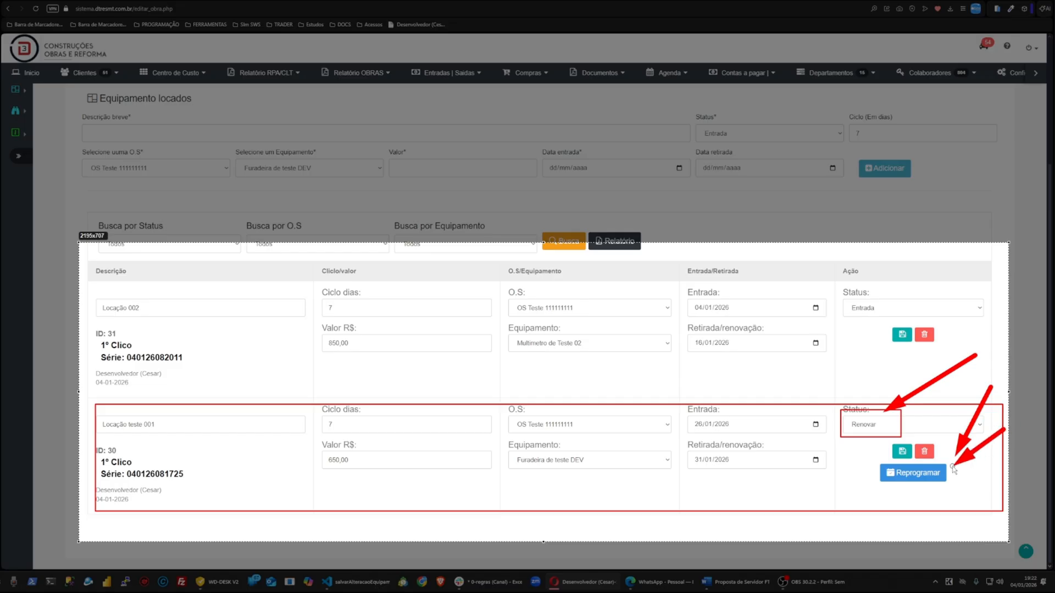
{"action": "key", "text": "ctrl+c"}
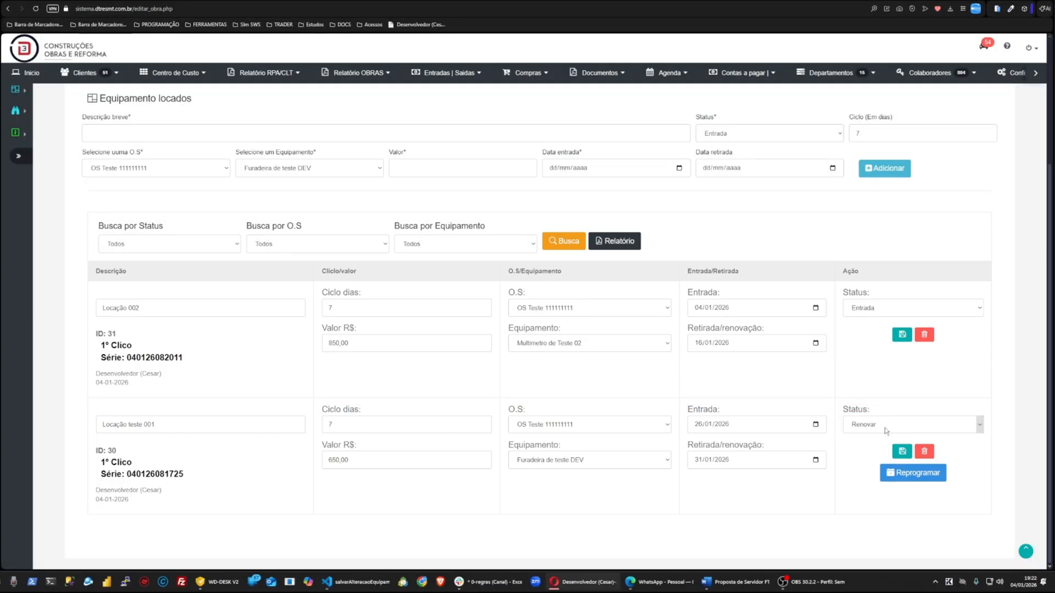
Step: Open the Reprogramar new-cycle dialog for Locação teste 001 and close it
{"action": "left_click", "coordinate": [903, 475]}
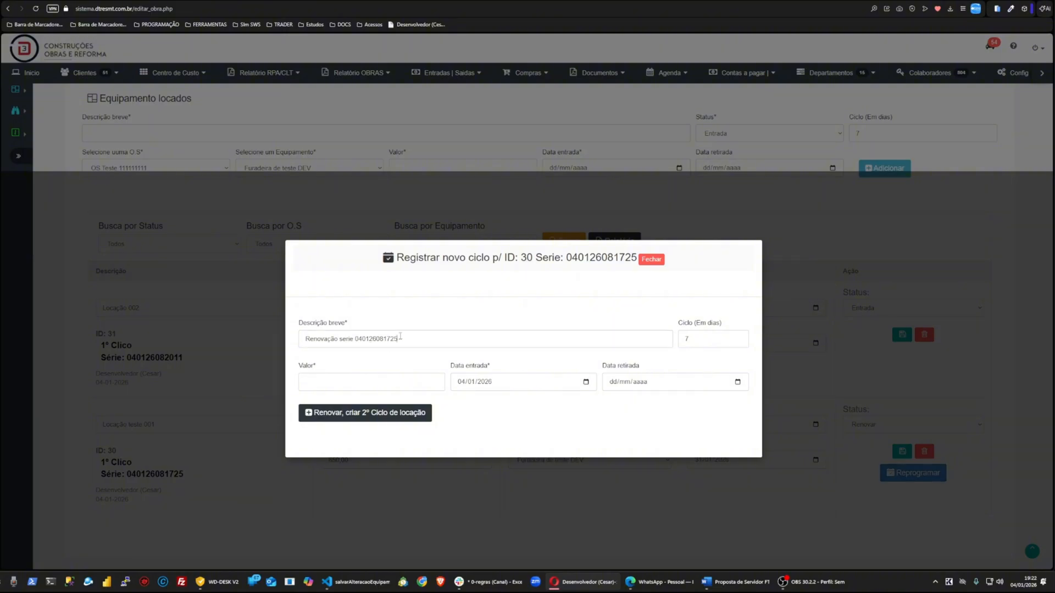
{"action": "left_click_drag", "start_coordinate": [400, 338], "coordinate": [352, 331]}
{"action": "left_click", "coordinate": [652, 260]}
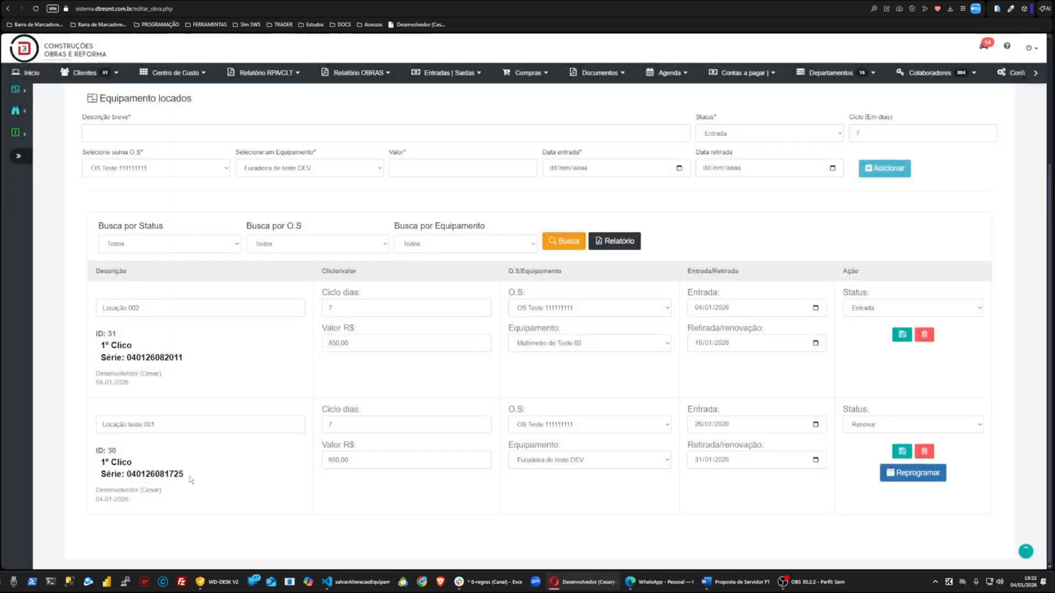
Step: Select the serial numbers shown for Locação 002 and Locação teste 001
{"action": "left_click_drag", "start_coordinate": [184, 475], "coordinate": [128, 477]}
{"action": "left_click", "coordinate": [197, 504]}
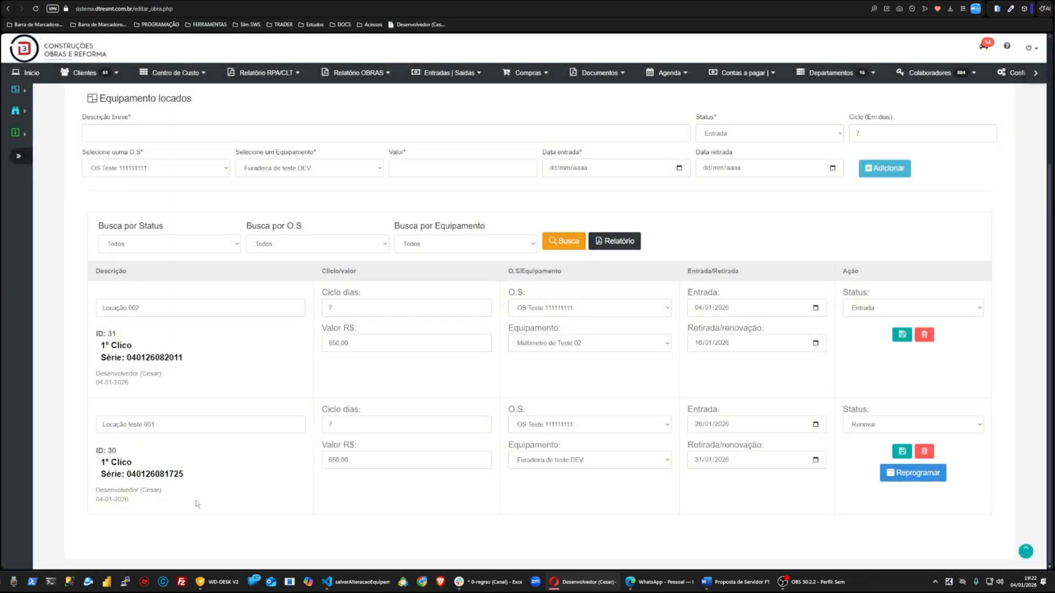
{"action": "double_click", "coordinate": [152, 357]}
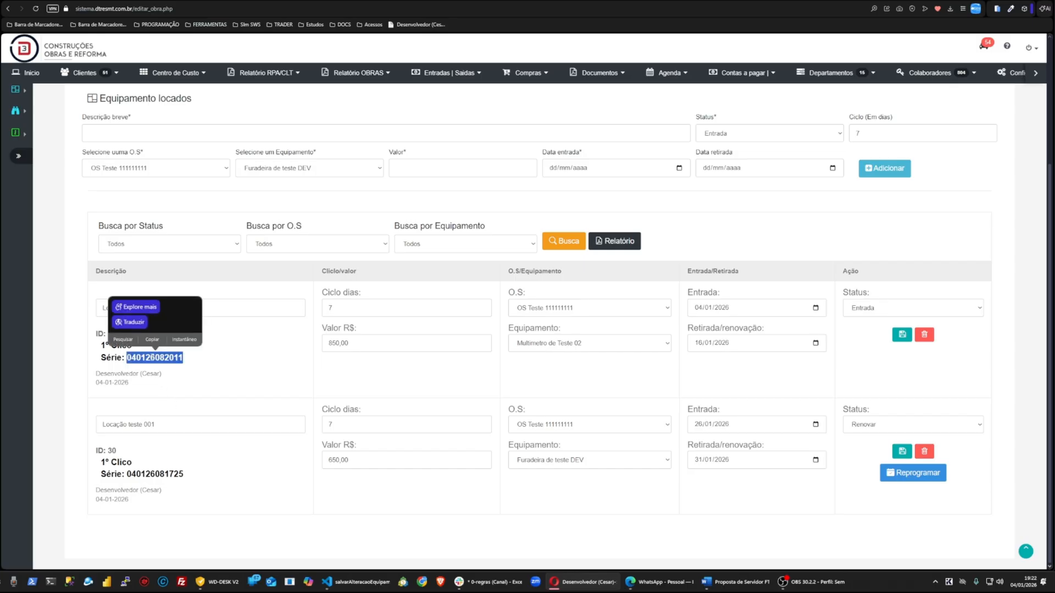
{"action": "double_click", "coordinate": [152, 473]}
{"action": "left_click", "coordinate": [205, 486]}
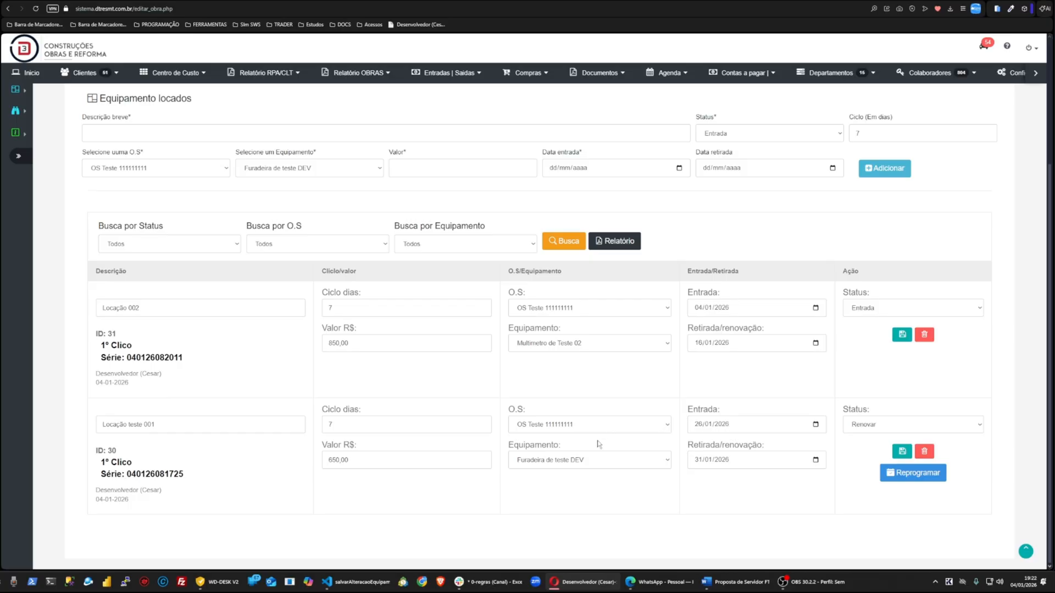
{"action": "double_click", "coordinate": [153, 475]}
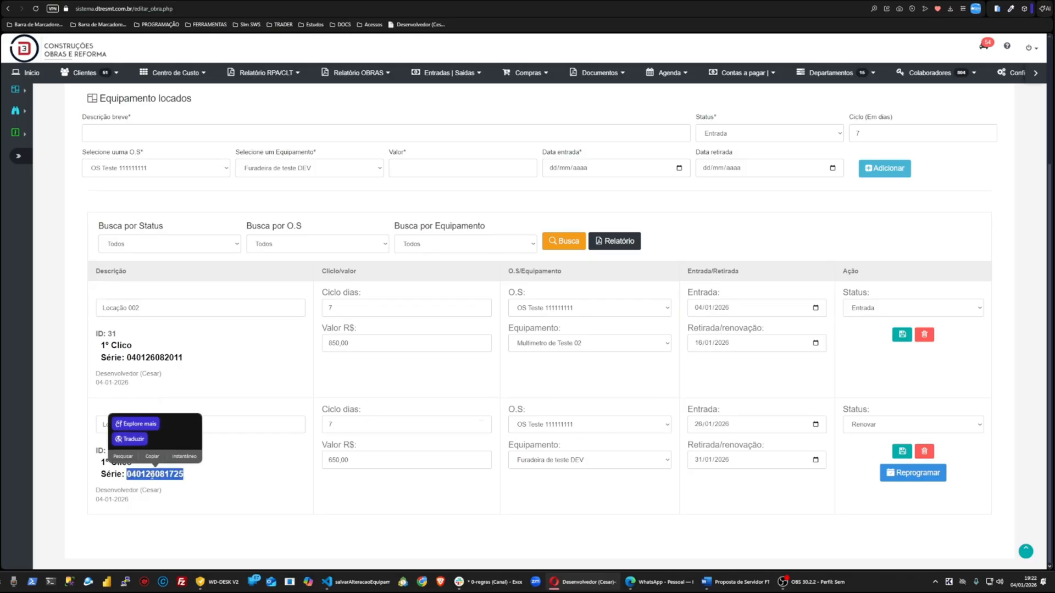
{"action": "left_click", "coordinate": [200, 490]}
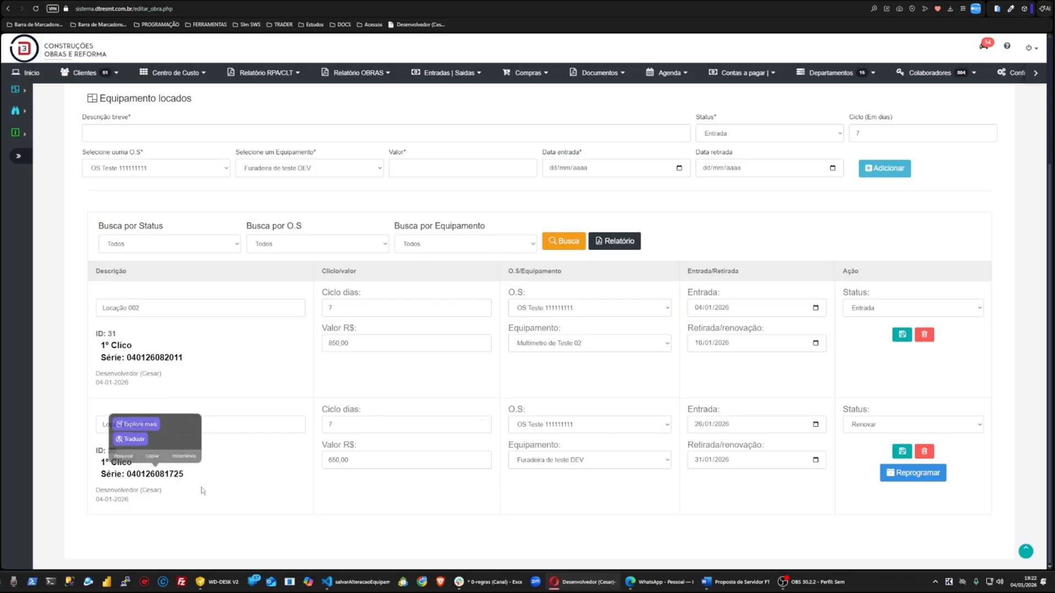
Step: Open Locação teste 001's Reprogramar dialog, enter 850,00 as the value, and close the dialog without registering
{"action": "left_click", "coordinate": [913, 474]}
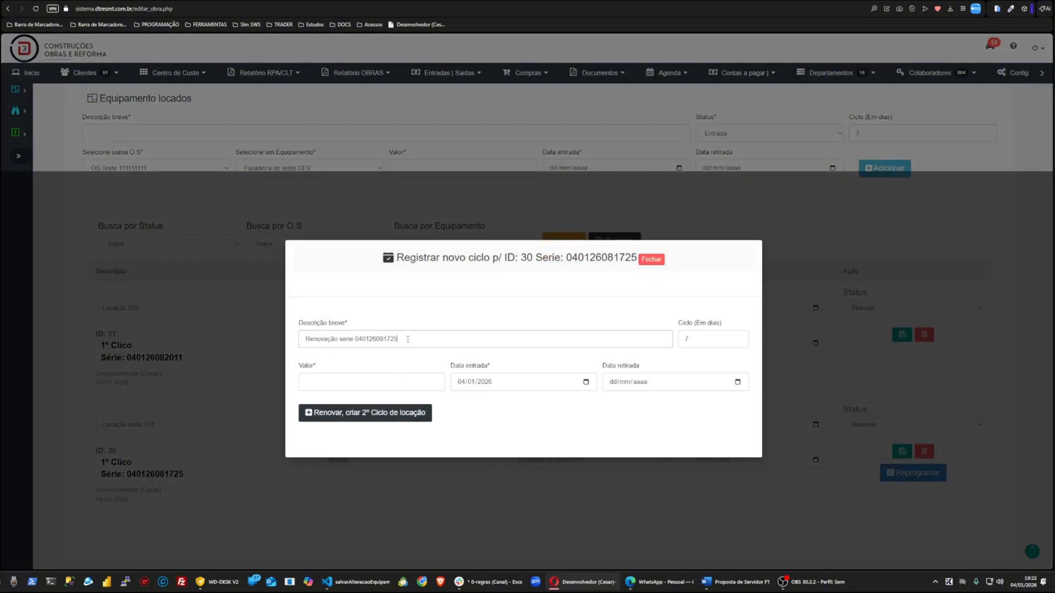
{"action": "type", "text": "xxxxxxxxxxxxxxxxxxxxx"}
{"action": "double_click", "coordinate": [410, 339]}
{"action": "left_click_drag", "start_coordinate": [397, 341], "coordinate": [570, 341]}
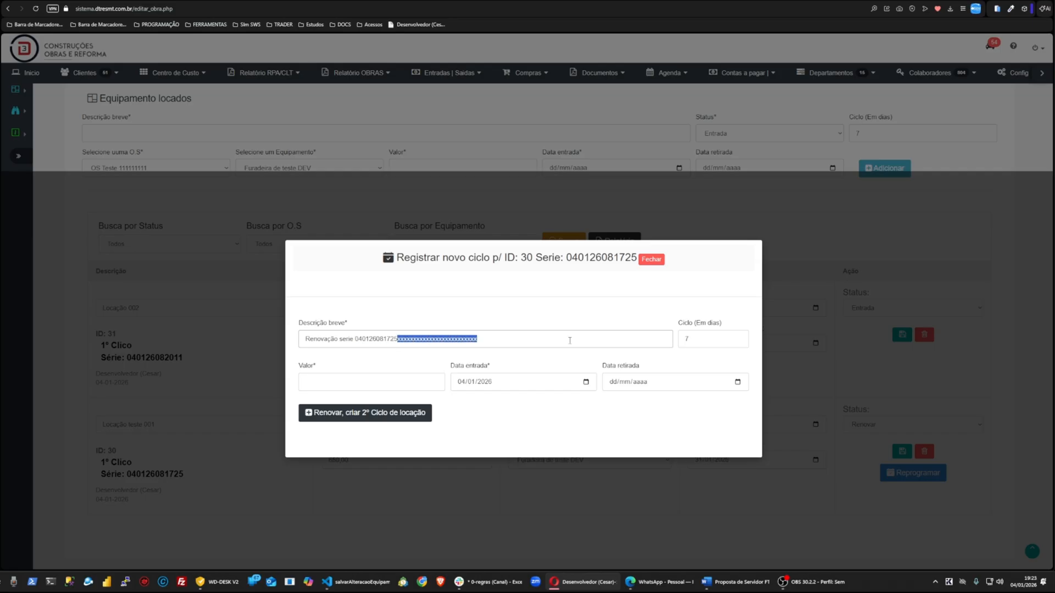
{"action": "key", "text": "BackSpace"}
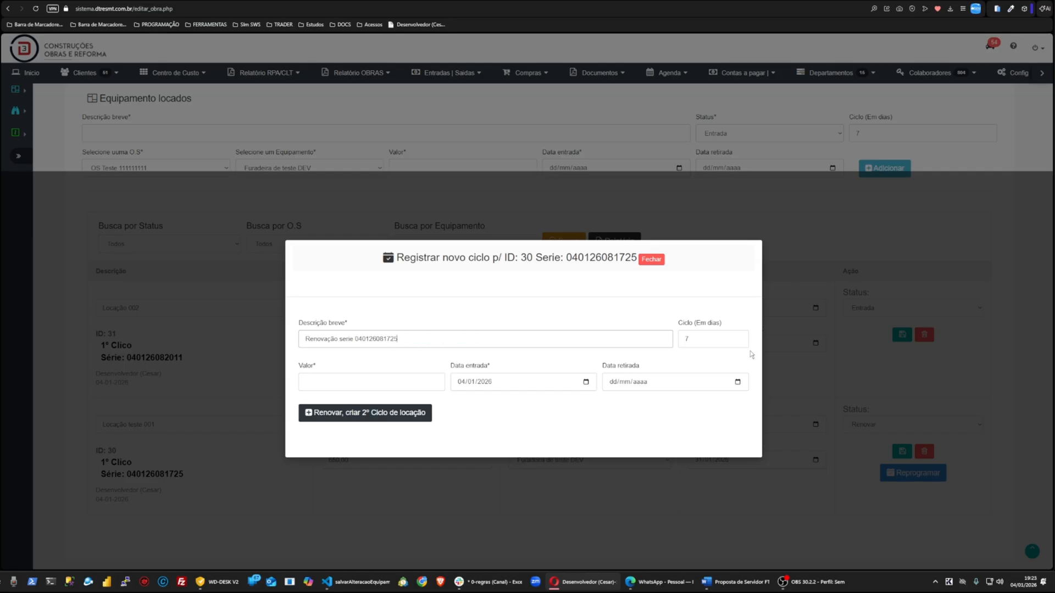
{"action": "left_click_drag", "start_coordinate": [700, 339], "coordinate": [678, 342]}
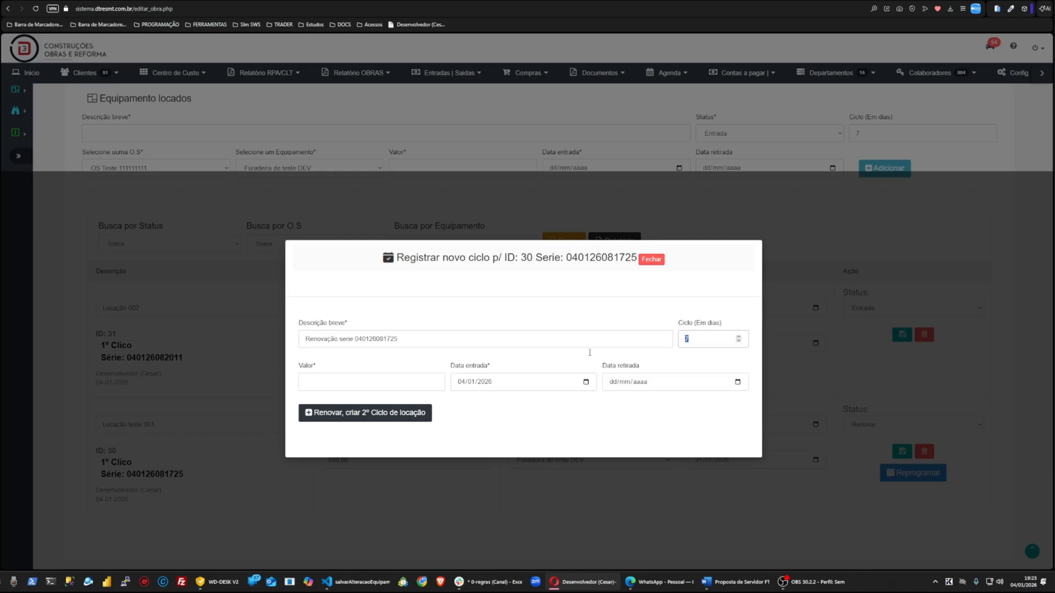
{"action": "left_click", "coordinate": [336, 385]}
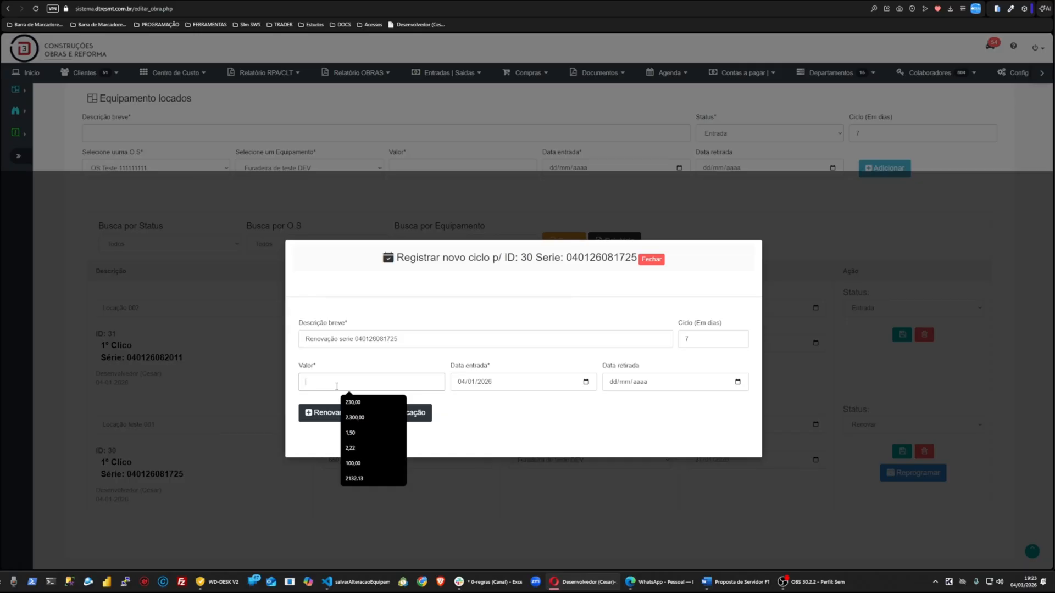
{"action": "type", "text": "850,00"}
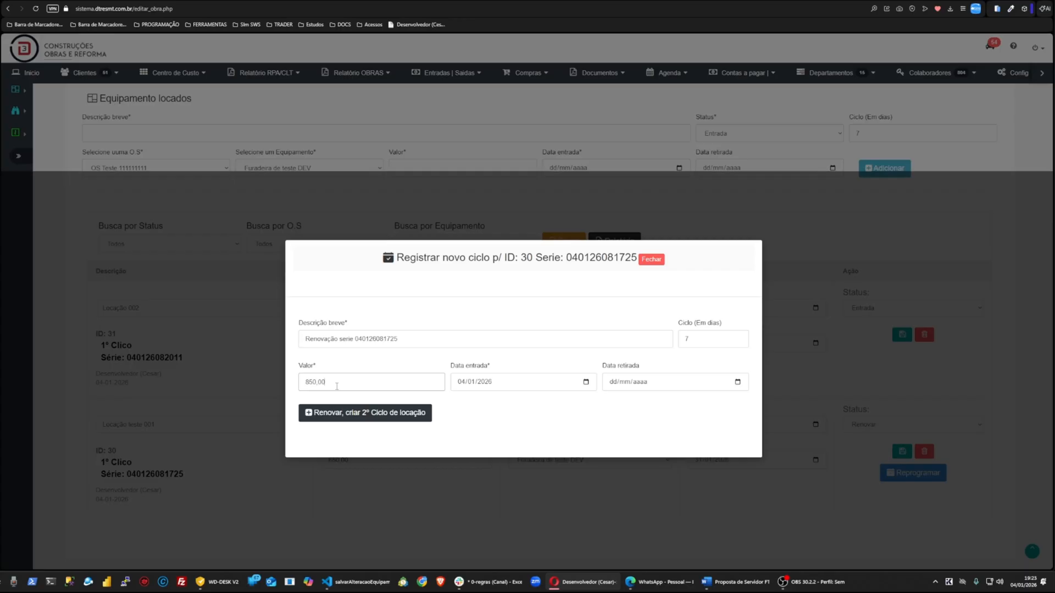
{"action": "left_click", "coordinate": [651, 259]}
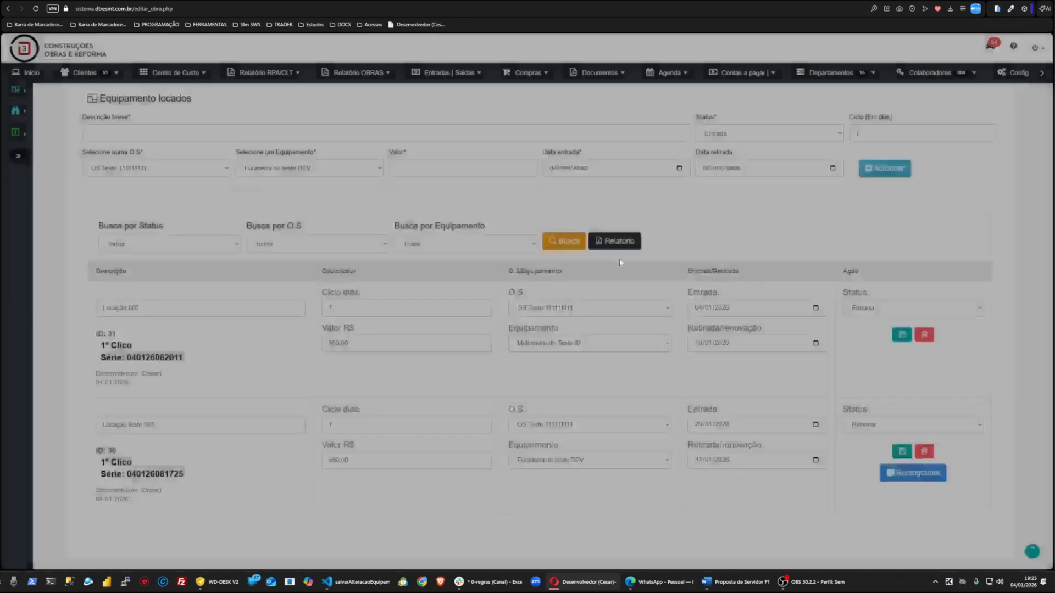
Step: Reopen the Reprogramar dialog for Locação teste 001 and close it again
{"action": "scroll", "coordinate": [273, 179], "scroll_direction": "up", "scroll_amount": 2}
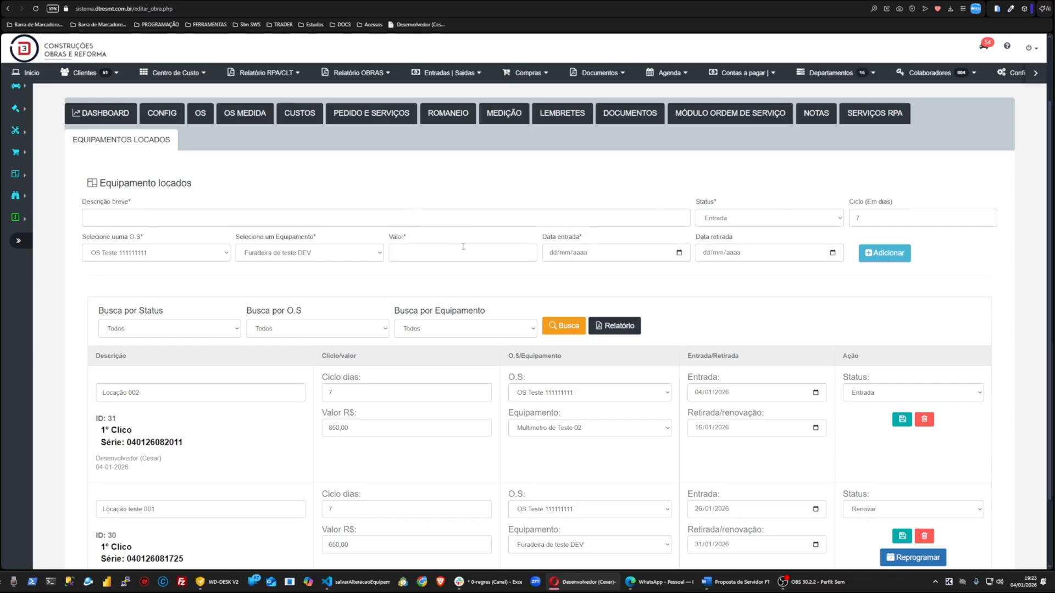
{"action": "scroll", "coordinate": [473, 249], "scroll_direction": "down", "scroll_amount": 2}
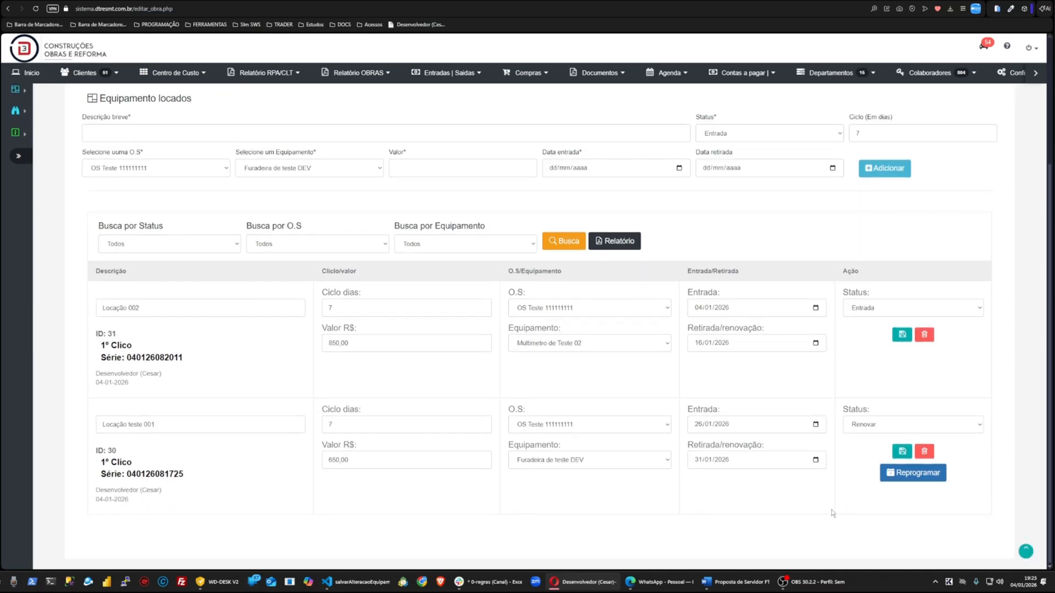
{"action": "left_click", "coordinate": [887, 479]}
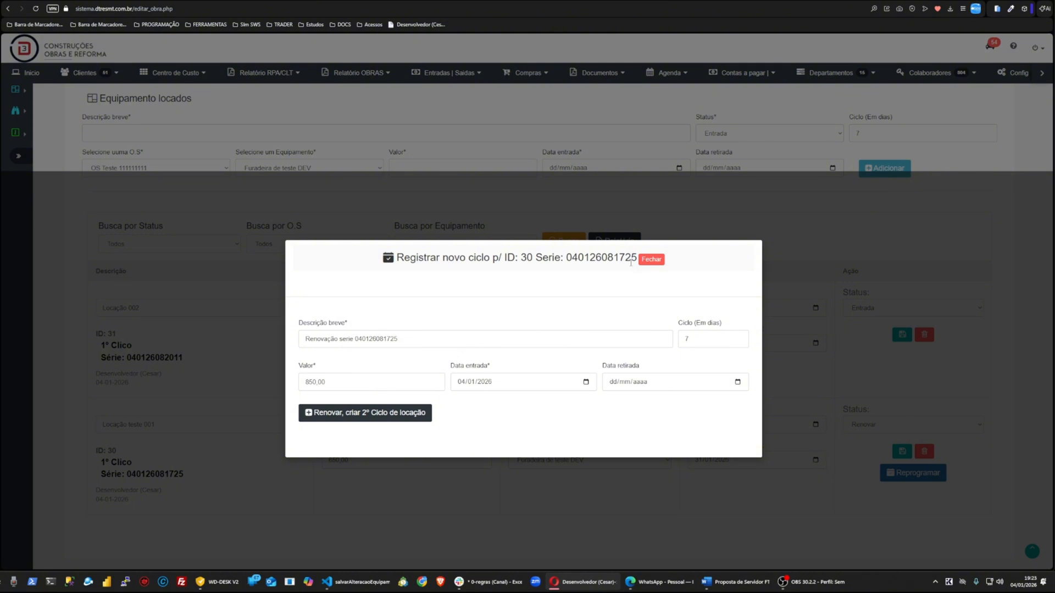
{"action": "left_click", "coordinate": [651, 259]}
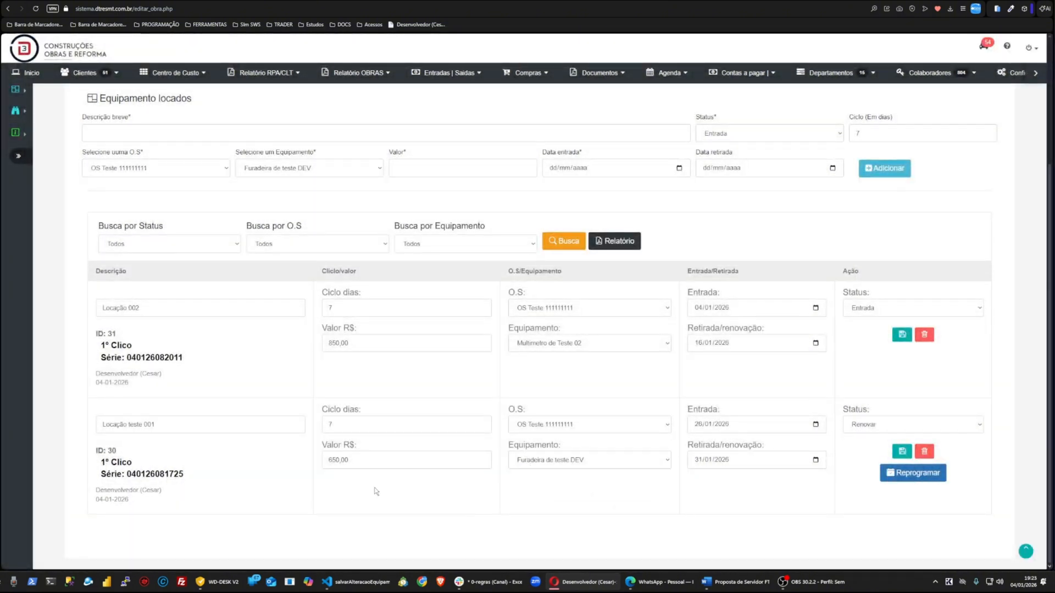
Step: Reselect OS Teste 111111111 for Locação teste 001, change its status to Retirado, and save the entry
{"action": "left_click", "coordinate": [536, 425]}
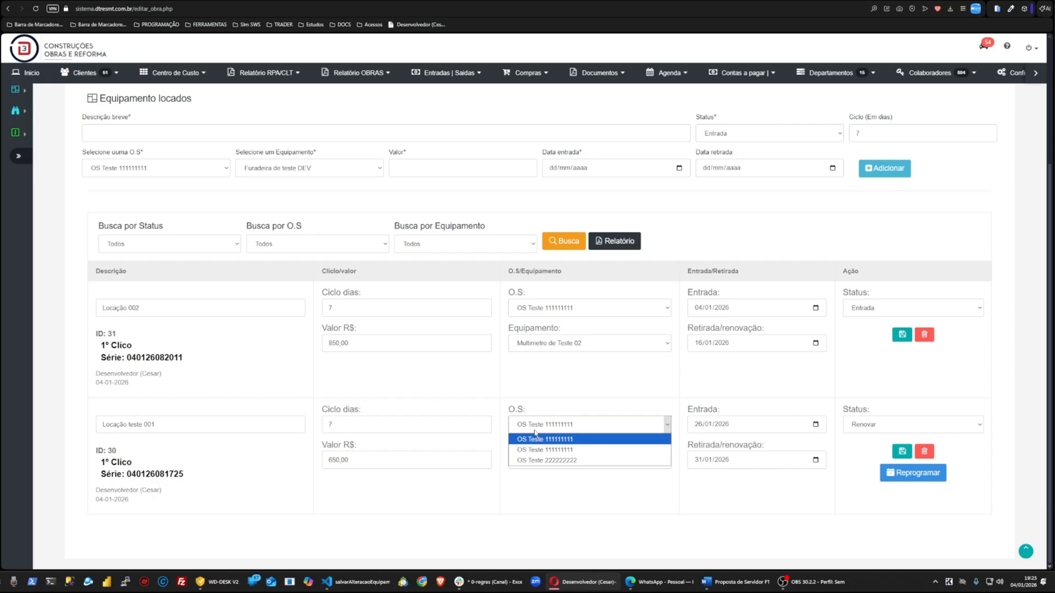
{"action": "left_click", "coordinate": [545, 440]}
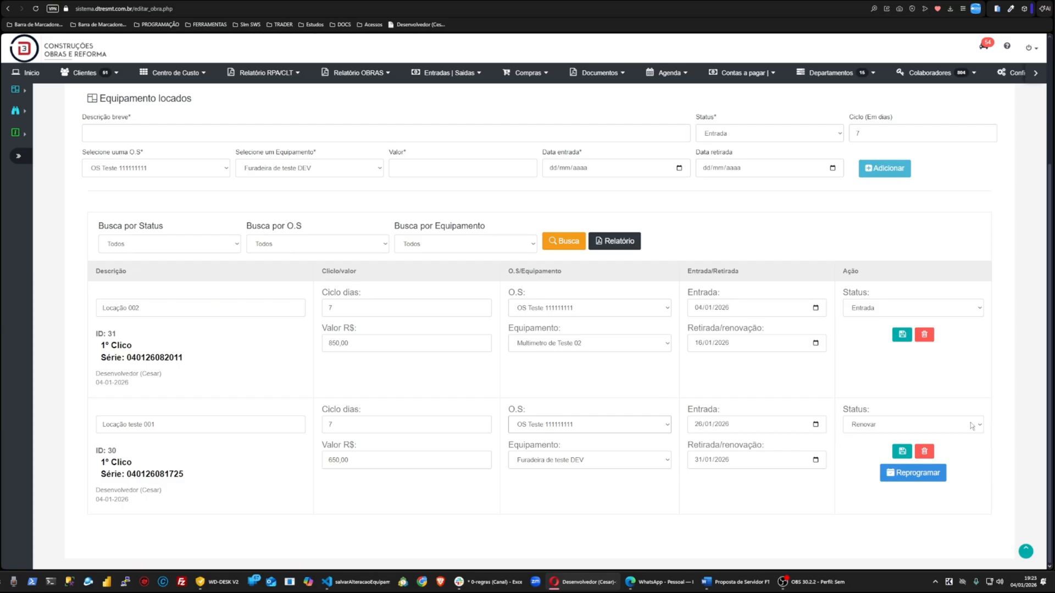
{"action": "left_click", "coordinate": [934, 426]}
{"action": "left_click", "coordinate": [873, 461]}
{"action": "scroll", "coordinate": [637, 409], "scroll_direction": "up", "scroll_amount": 2}
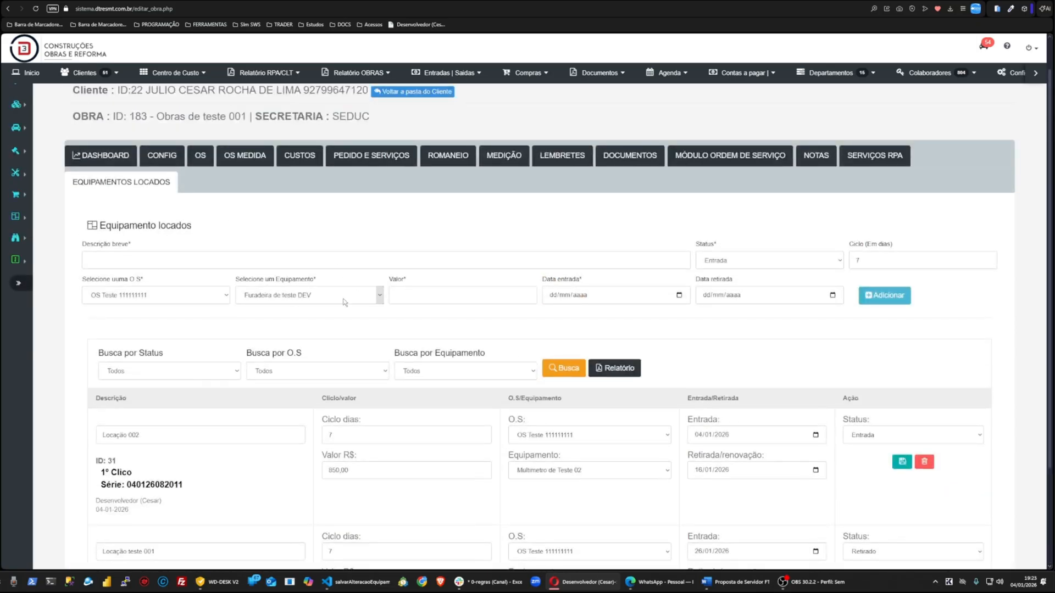
{"action": "scroll", "coordinate": [632, 429], "scroll_direction": "down", "scroll_amount": 2}
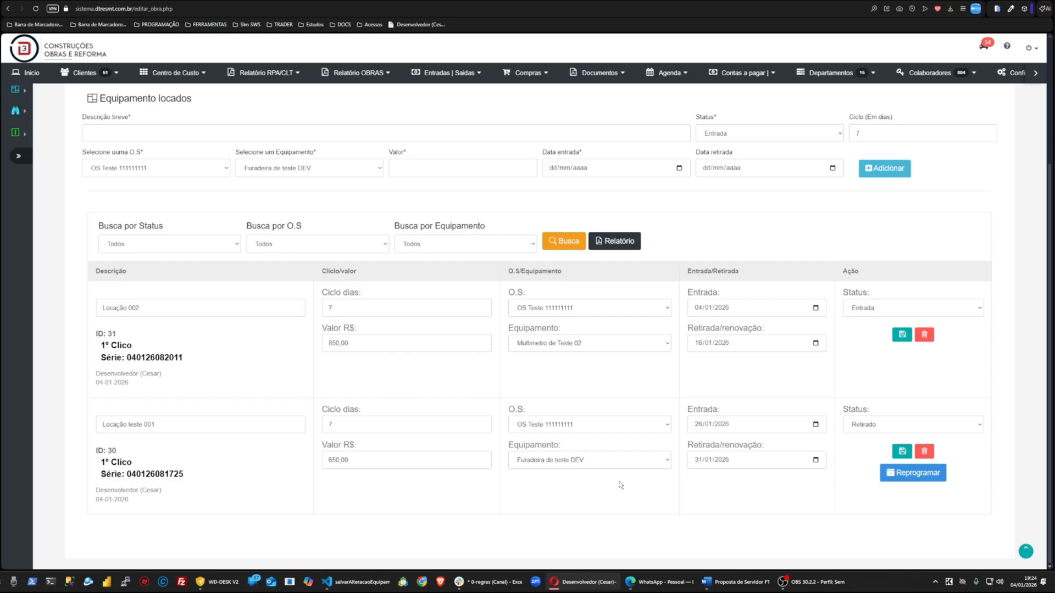
{"action": "left_click", "coordinate": [891, 431]}
{"action": "left_click", "coordinate": [906, 453]}
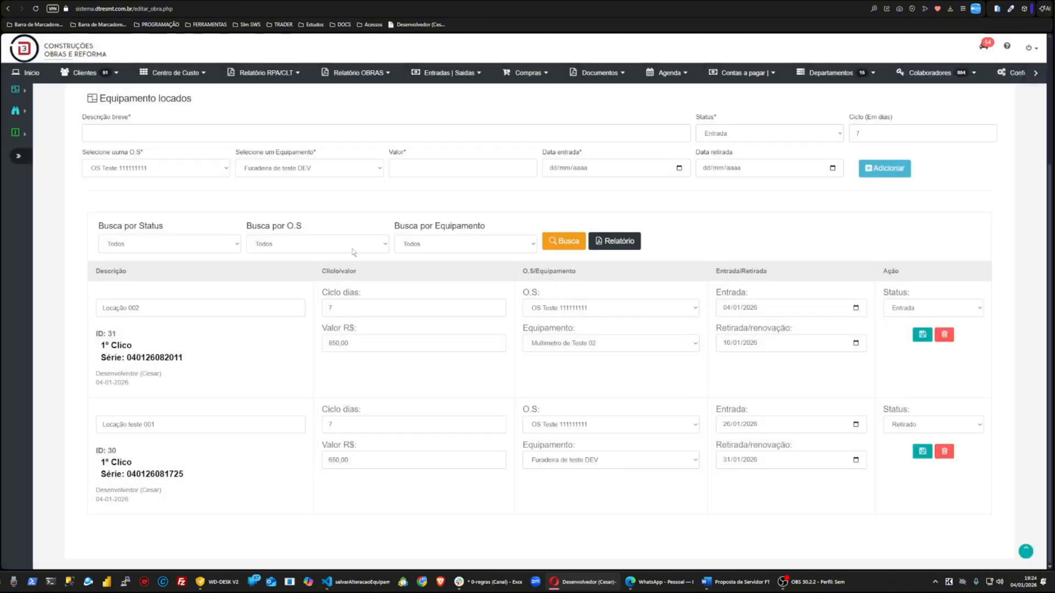
Step: Add a new rental with description Descrição breve*, O.S OS Teste 222222222, value 850,00 and today's entry date
{"action": "left_click", "coordinate": [158, 125]}
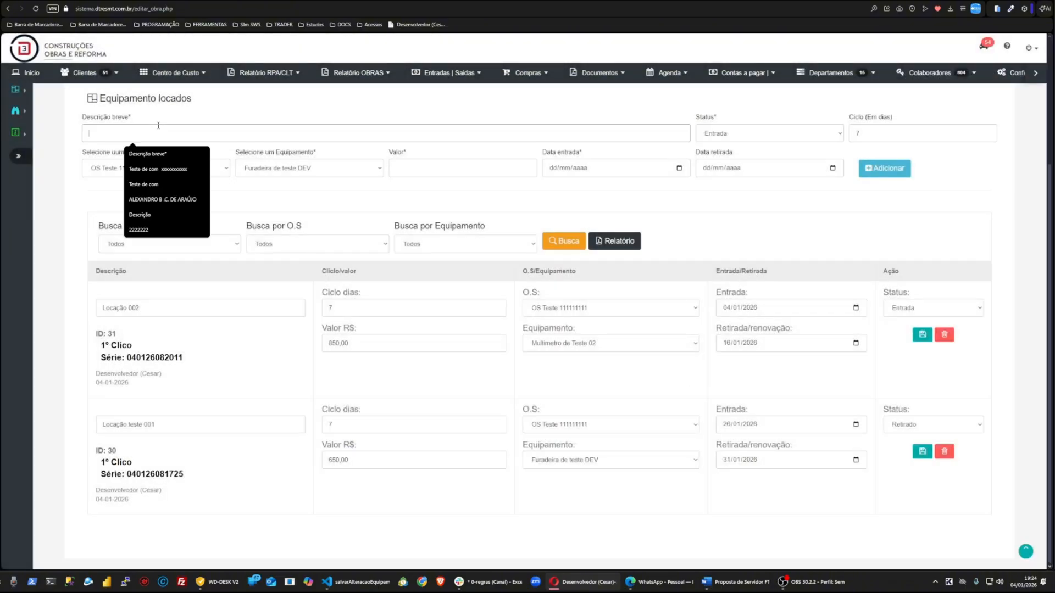
{"action": "left_click", "coordinate": [153, 154]}
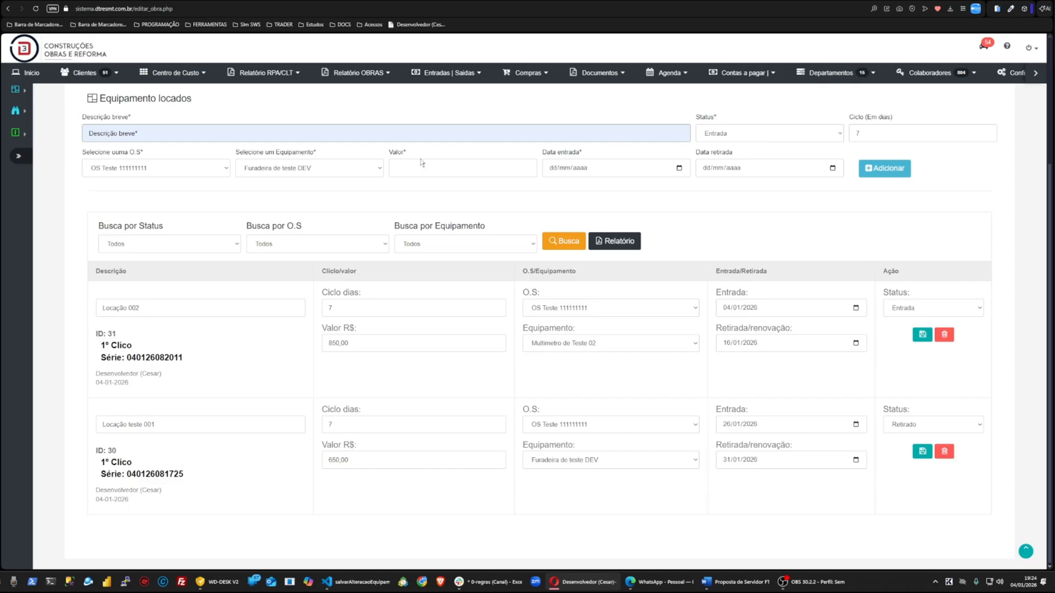
{"action": "left_click", "coordinate": [222, 168]}
{"action": "left_click", "coordinate": [123, 193]}
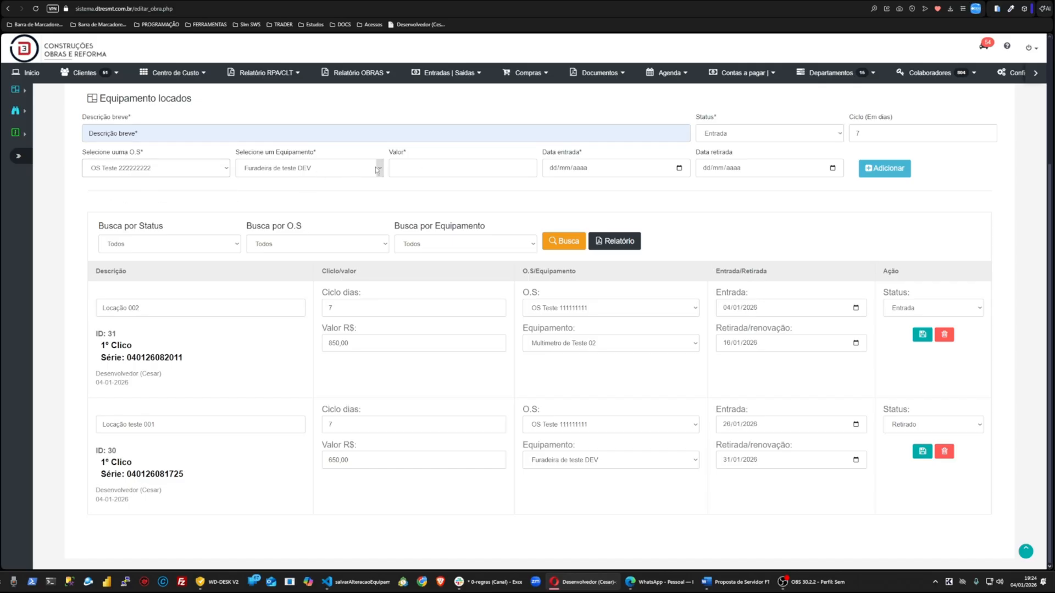
{"action": "left_click", "coordinate": [409, 165]}
{"action": "type", "text": "850,00"}
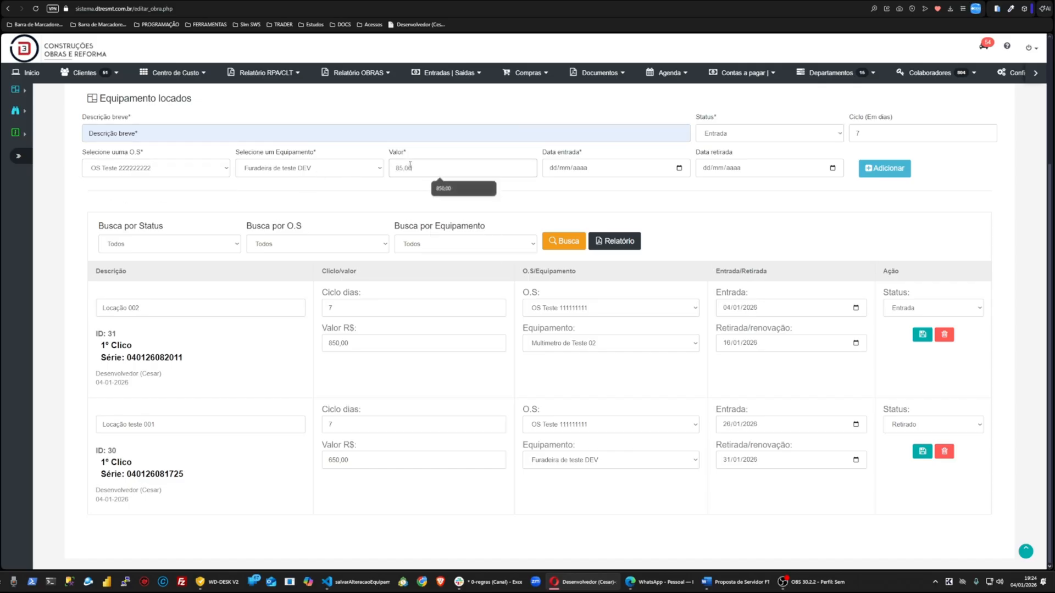
{"action": "left_click", "coordinate": [679, 168]}
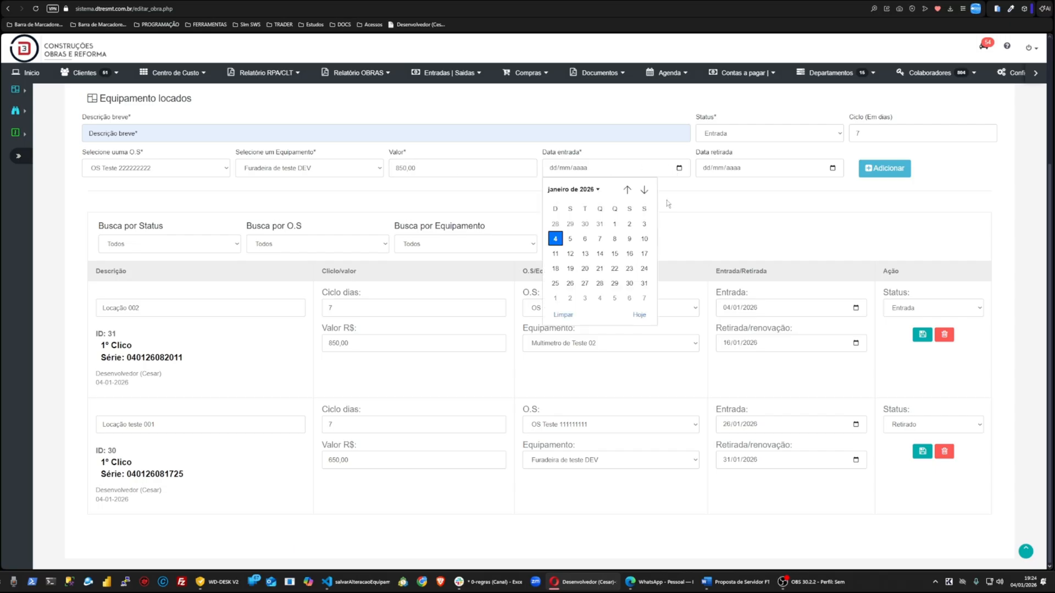
{"action": "left_click", "coordinate": [635, 315]}
{"action": "left_click", "coordinate": [884, 168]}
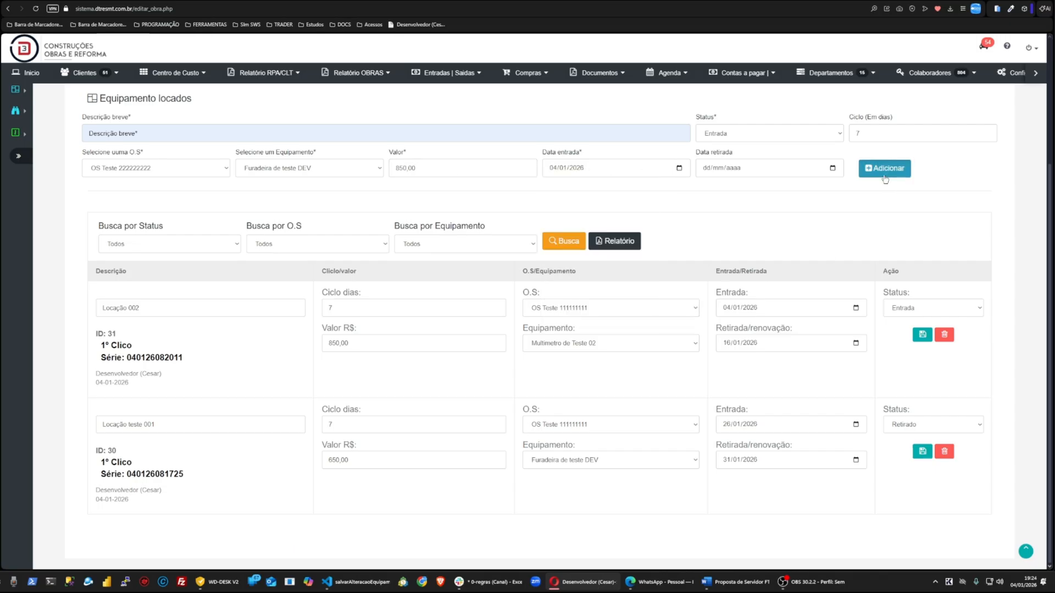
Step: Change Locação teste 001's status to Renovar and save the entry
{"action": "scroll", "coordinate": [245, 486], "scroll_direction": "down", "scroll_amount": 2}
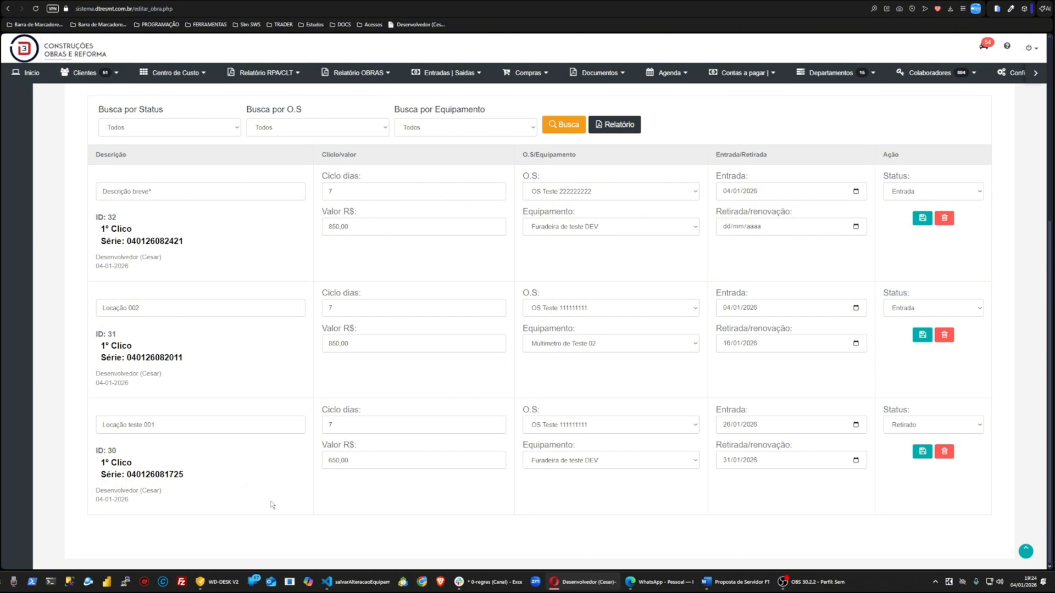
{"action": "left_click", "coordinate": [918, 432]}
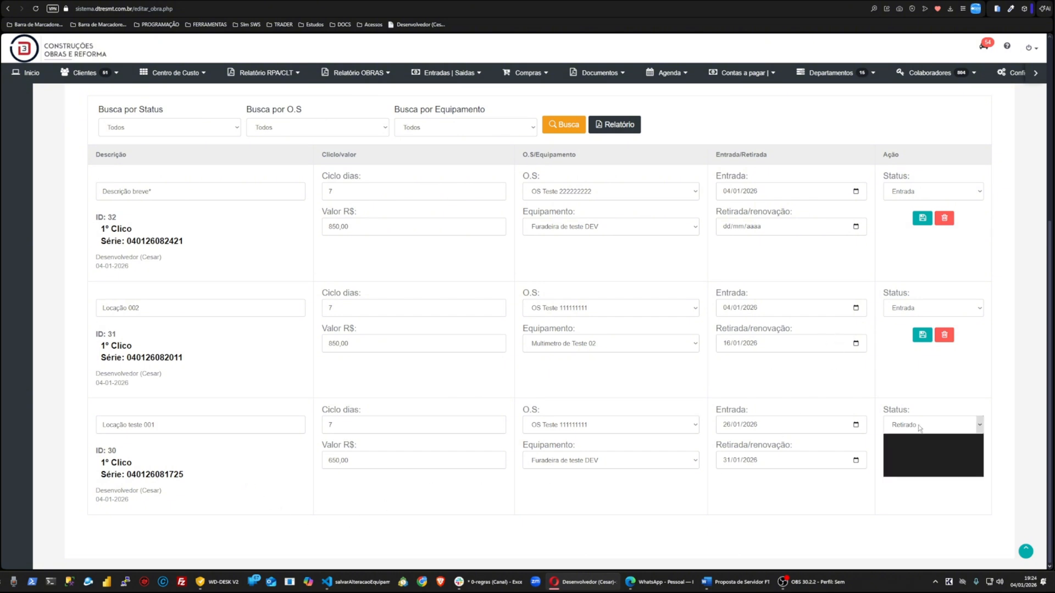
{"action": "left_click", "coordinate": [915, 463]}
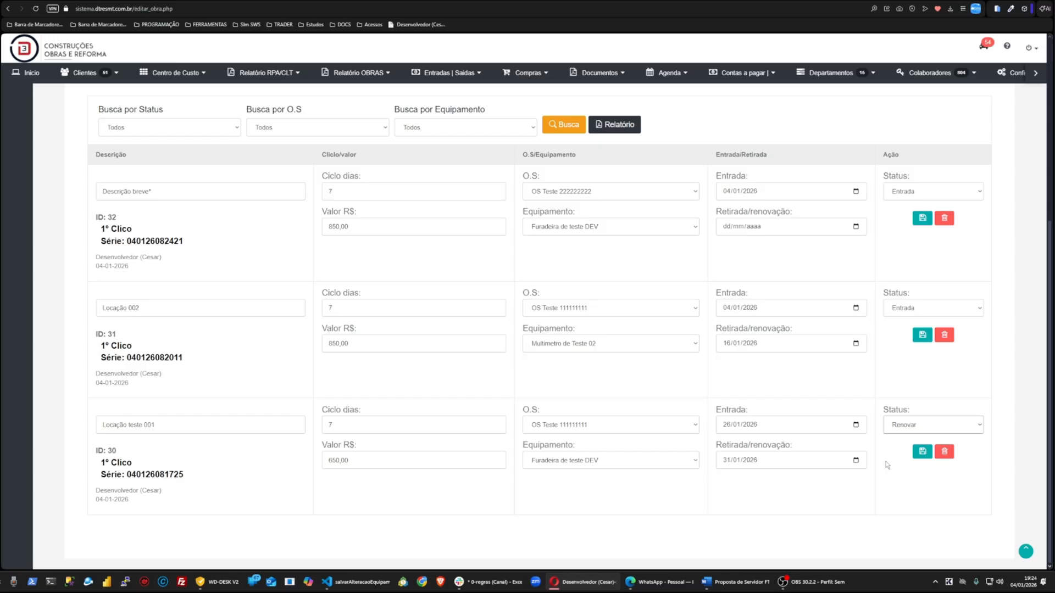
{"action": "left_click", "coordinate": [922, 451]}
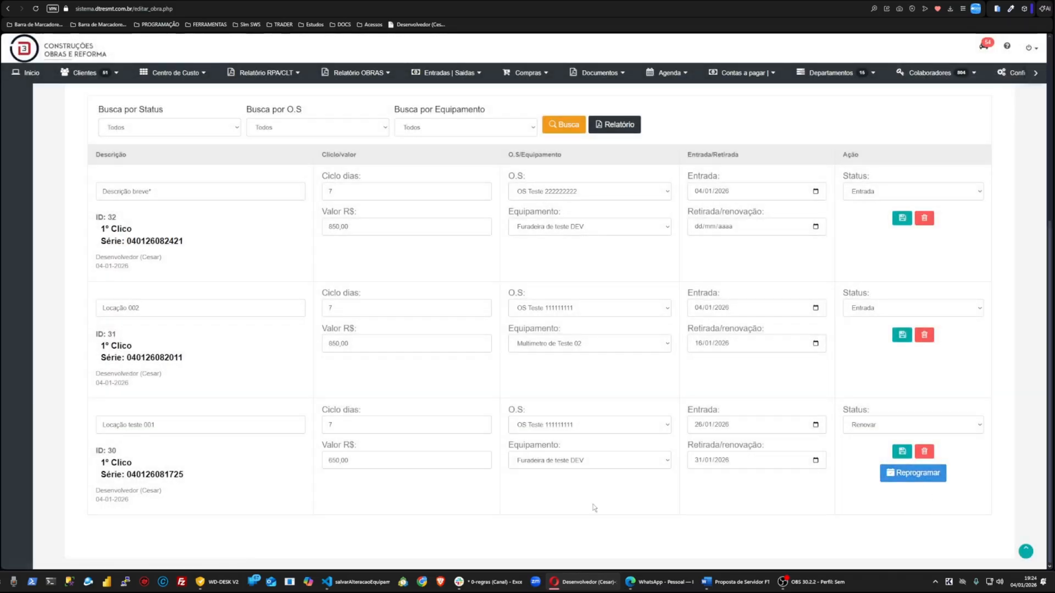
Step: Assign Locação teste 001 to OS Teste 222222222 and save the entry
{"action": "left_click", "coordinate": [552, 426]}
{"action": "left_click", "coordinate": [551, 461]}
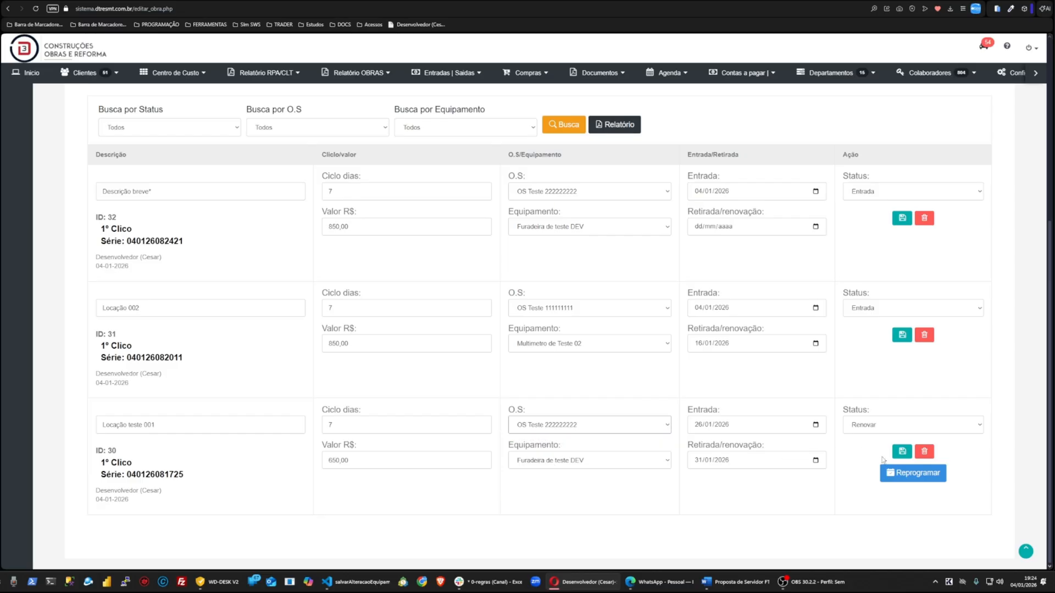
{"action": "left_click", "coordinate": [907, 456]}
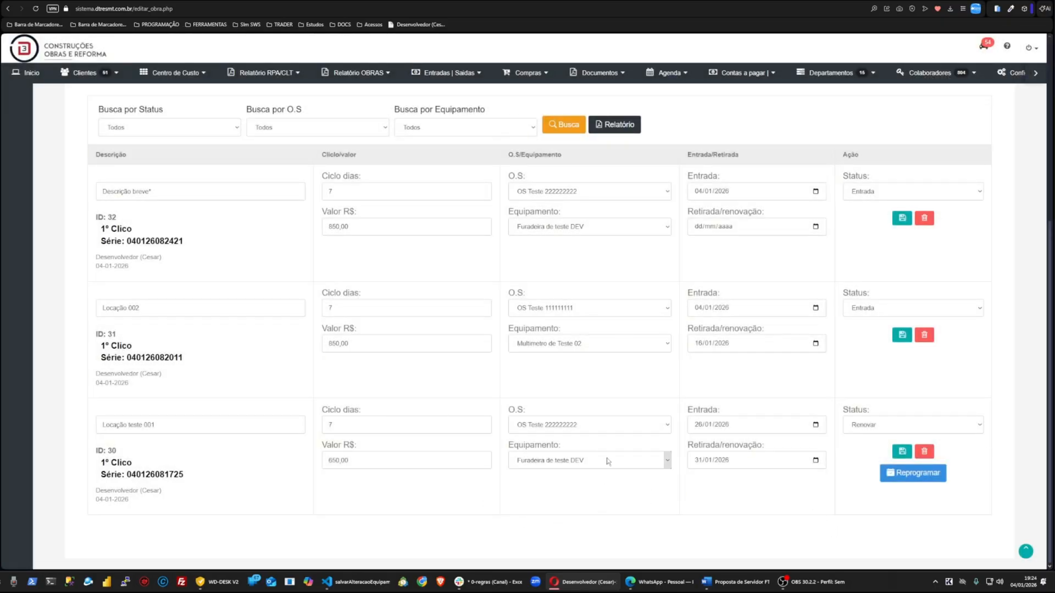
Step: Renew Locação teste 001 by creating a second rental cycle with withdrawal date 31/01/2026
{"action": "left_click", "coordinate": [928, 476]}
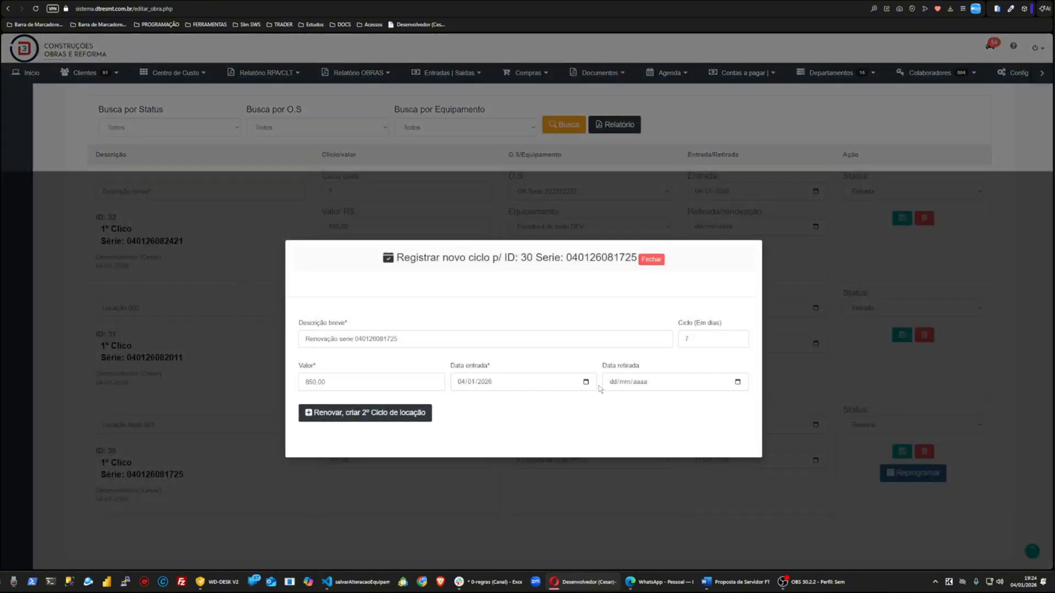
{"action": "left_click", "coordinate": [737, 383]}
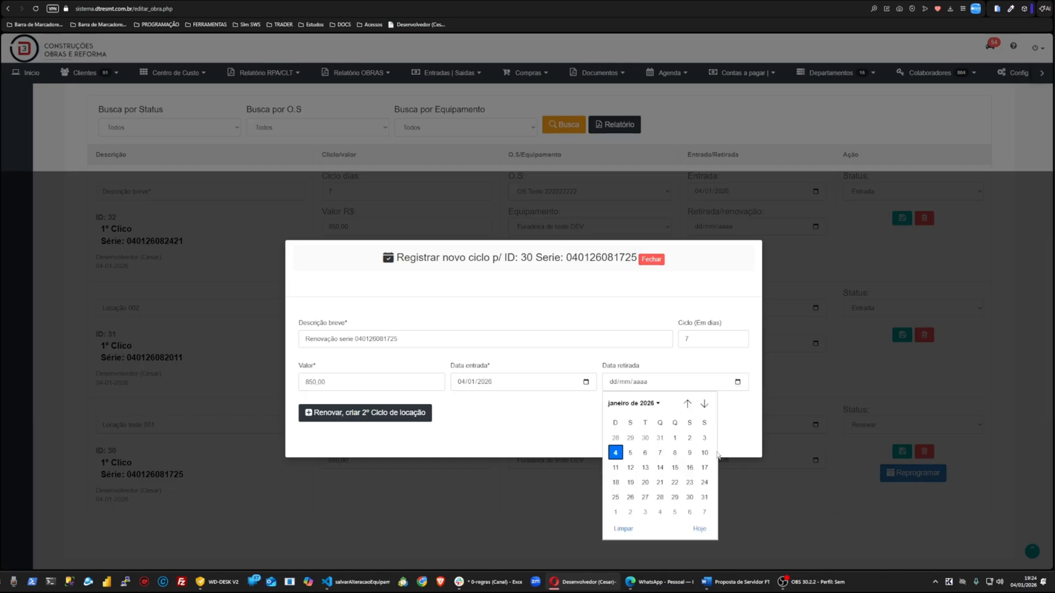
{"action": "left_click", "coordinate": [704, 497]}
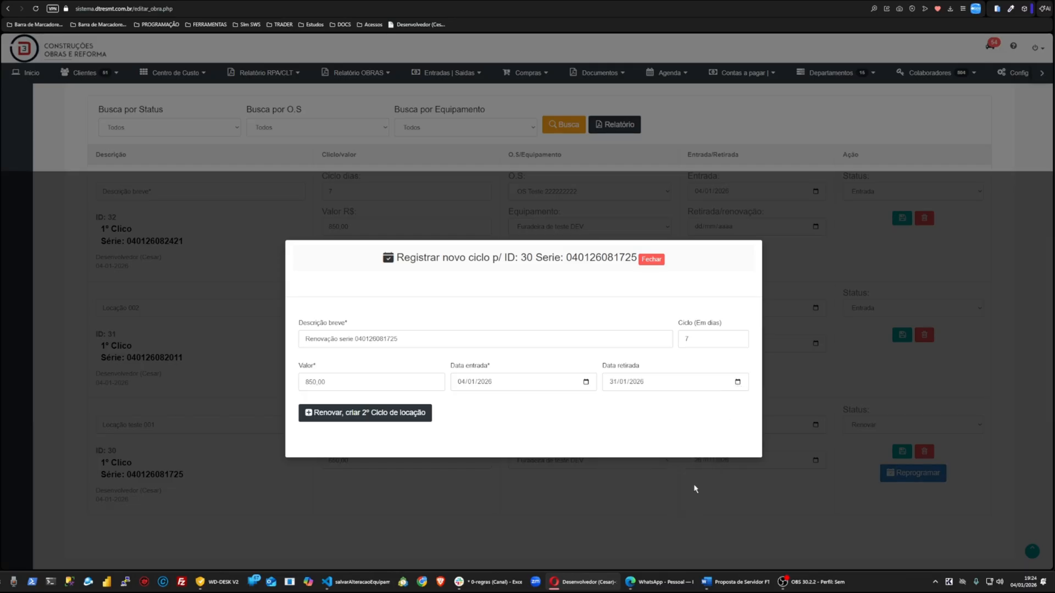
{"action": "left_click", "coordinate": [357, 413]}
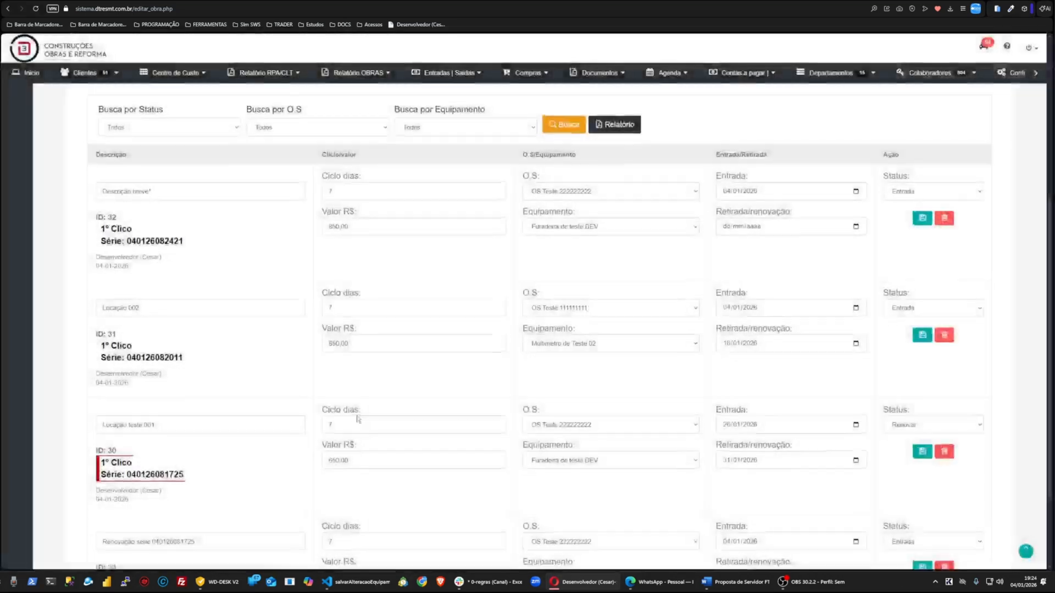
{"action": "key", "text": "ctrl+plus"}
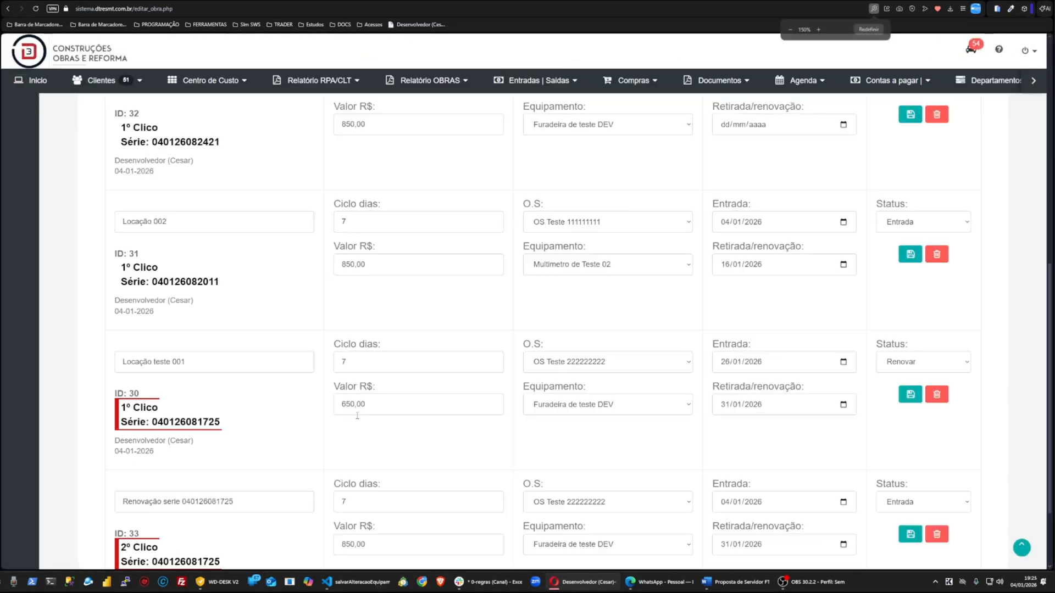
{"action": "scroll", "coordinate": [495, 357], "scroll_direction": "down", "scroll_amount": 2}
{"action": "key", "text": "Print"}
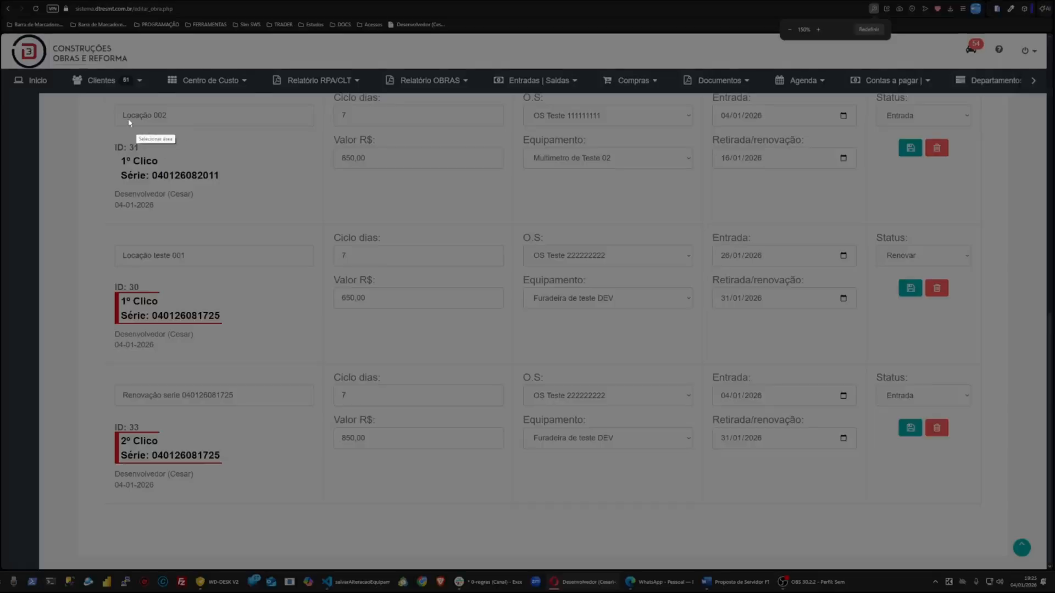
{"action": "left_click_drag", "start_coordinate": [29, 100], "coordinate": [998, 526]}
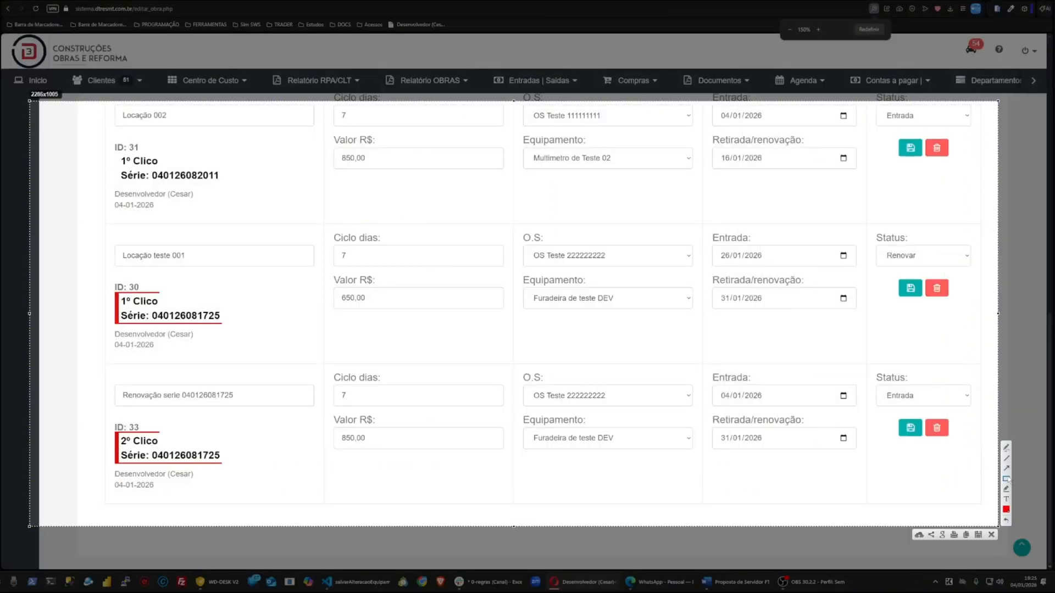
{"action": "left_click", "coordinate": [1006, 468]}
{"action": "left_click_drag", "start_coordinate": [257, 286], "coordinate": [226, 321]}
{"action": "left_click_drag", "start_coordinate": [261, 417], "coordinate": [226, 443]}
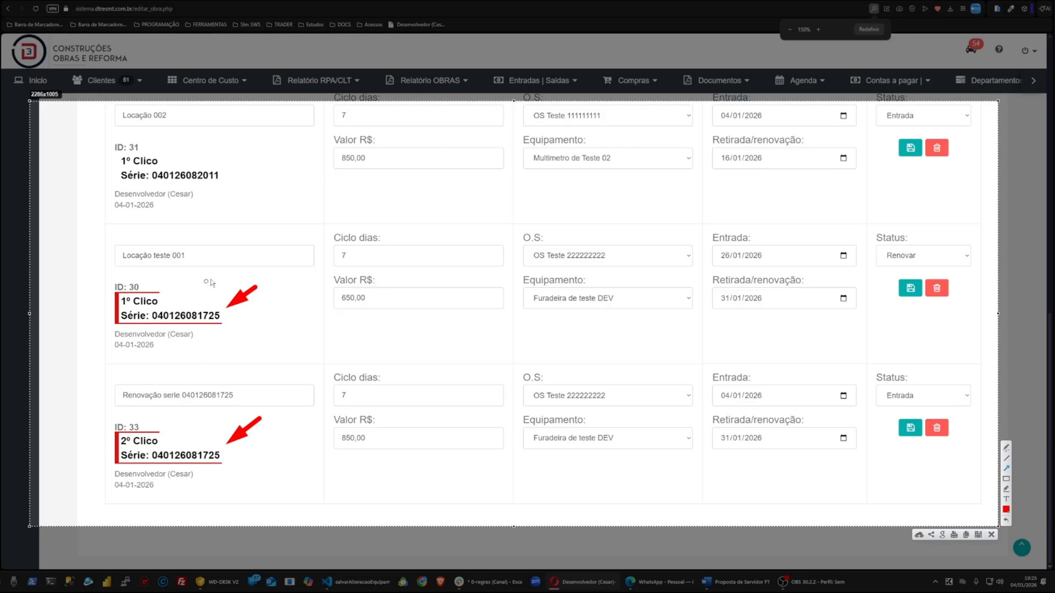
{"action": "left_click_drag", "start_coordinate": [213, 276], "coordinate": [160, 303]}
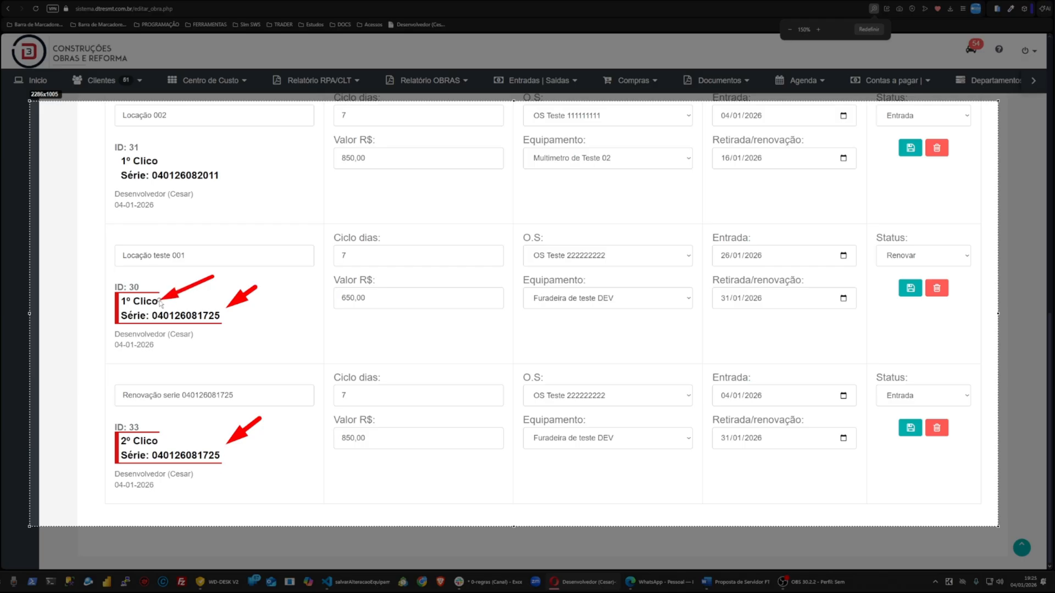
{"action": "left_click_drag", "start_coordinate": [221, 404], "coordinate": [162, 439]}
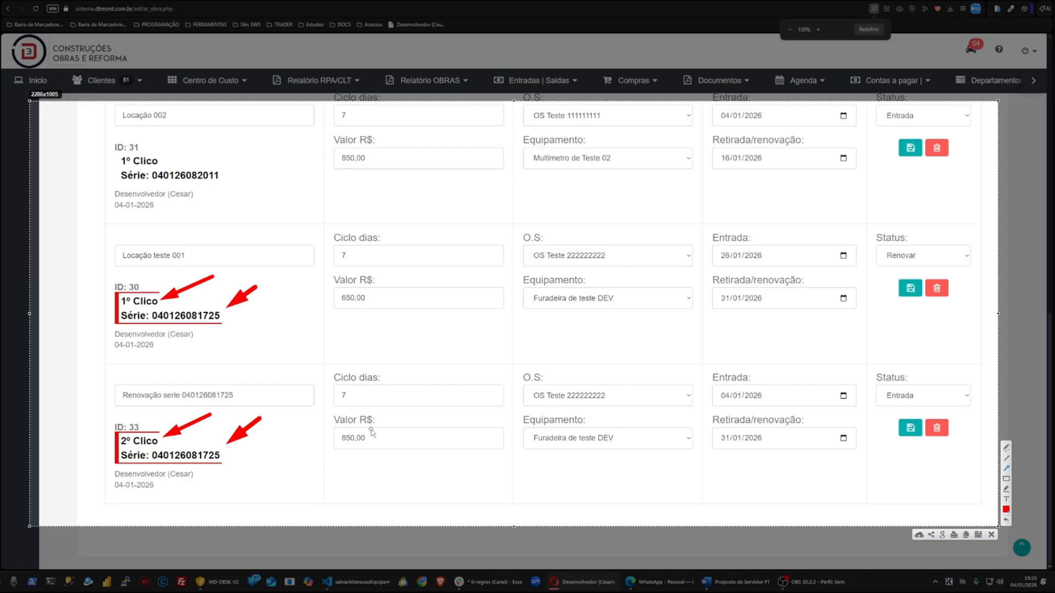
{"action": "key", "text": "ctrl+z"}
{"action": "key", "text": "ctrl+z"}
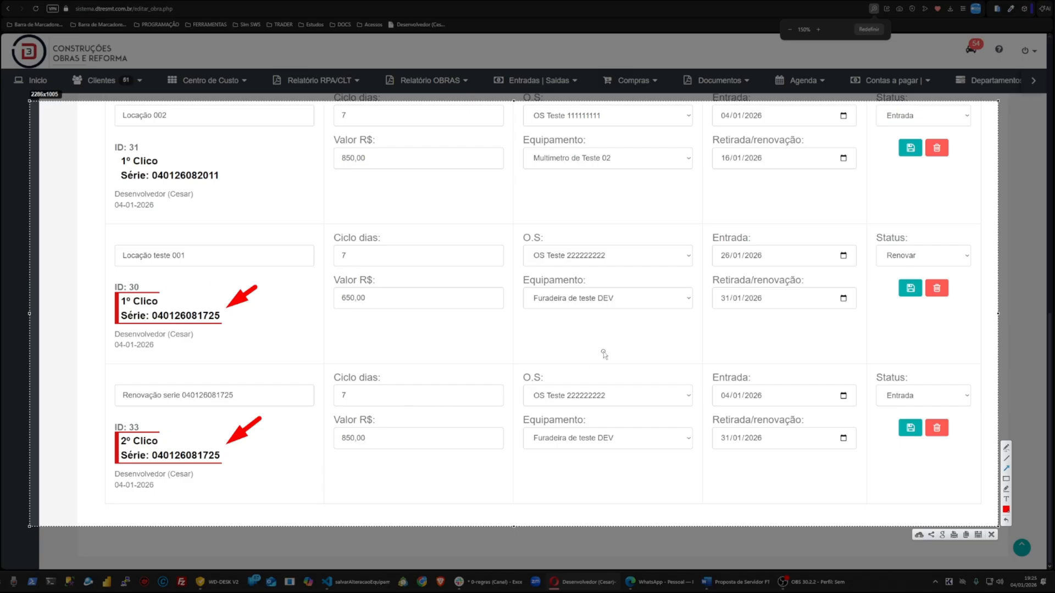
{"action": "key", "text": "ctrl+z"}
{"action": "key", "text": "ctrl+z"}
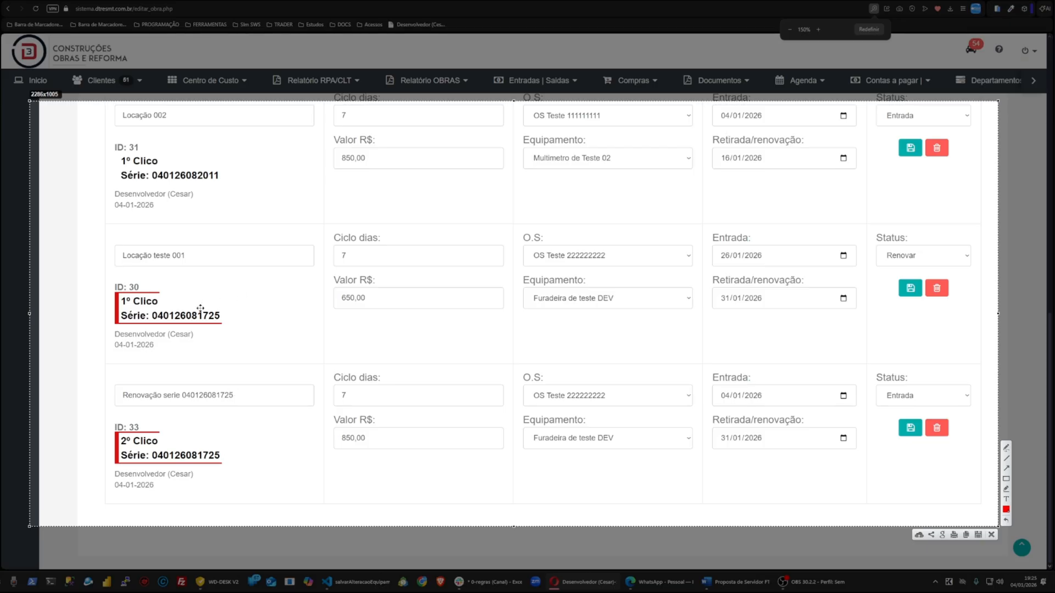
{"action": "key", "text": "Escape"}
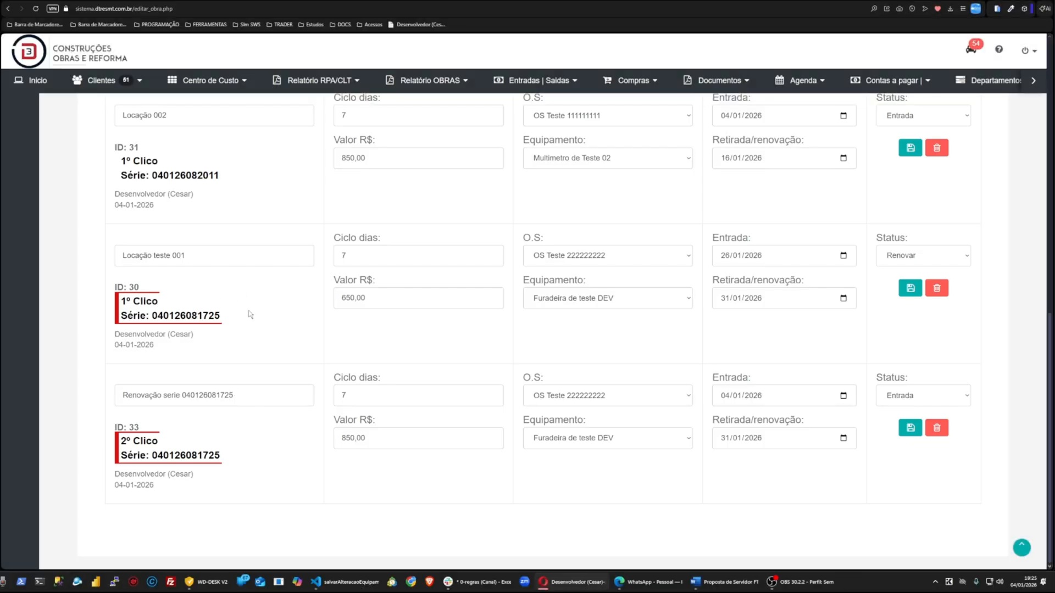
{"action": "left_click_drag", "start_coordinate": [249, 310], "coordinate": [186, 316]}
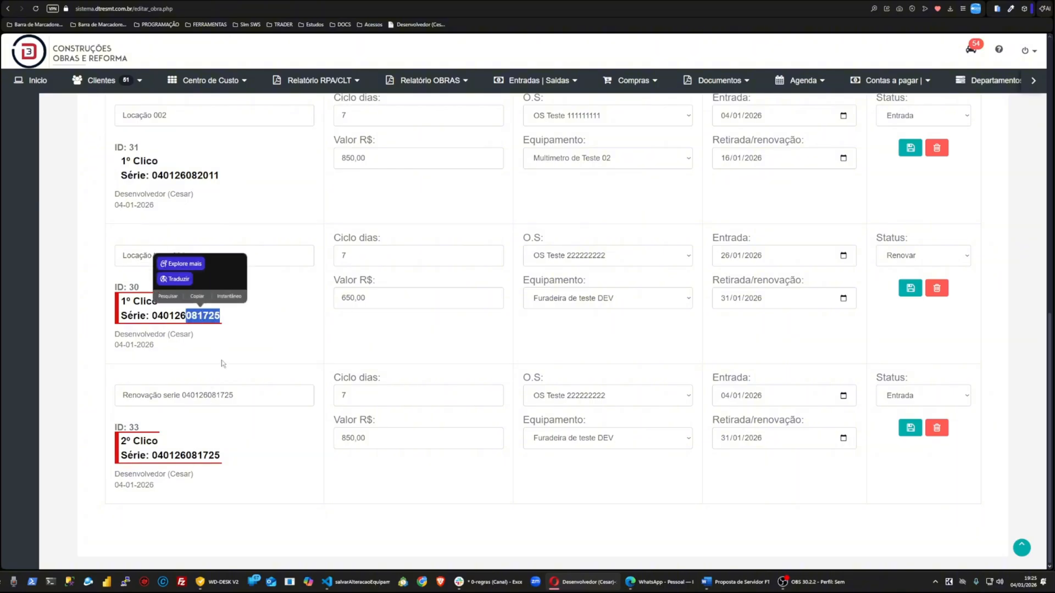
{"action": "left_click", "coordinate": [200, 325]}
{"action": "double_click", "coordinate": [194, 316]}
{"action": "key", "text": "ctrl+f"}
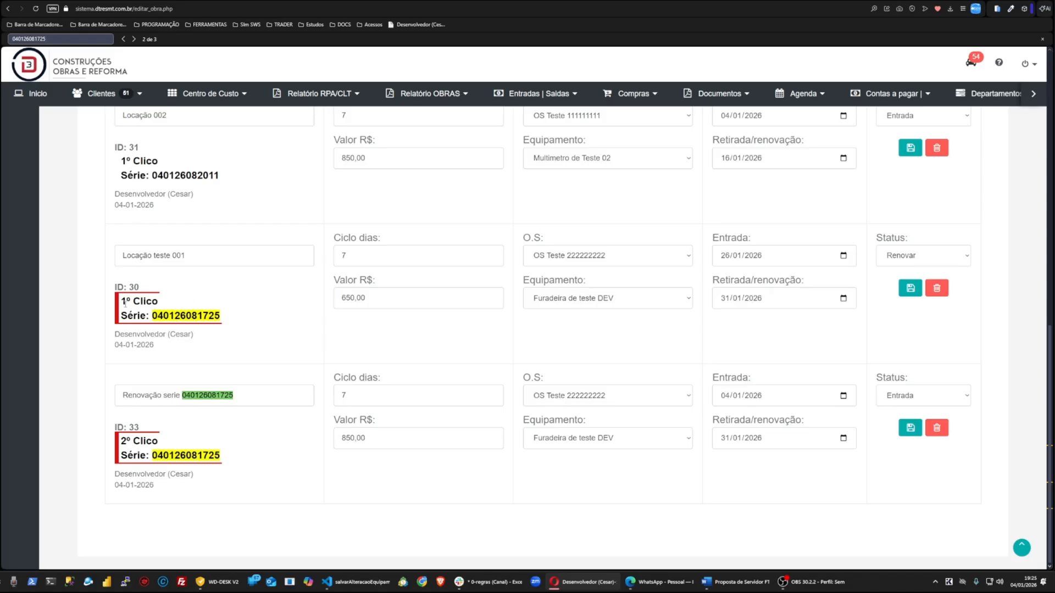
{"action": "left_click_drag", "start_coordinate": [122, 303], "coordinate": [146, 304]}
{"action": "double_click", "coordinate": [146, 442]}
{"action": "left_click", "coordinate": [493, 525]}
{"action": "key", "text": "Escape"}
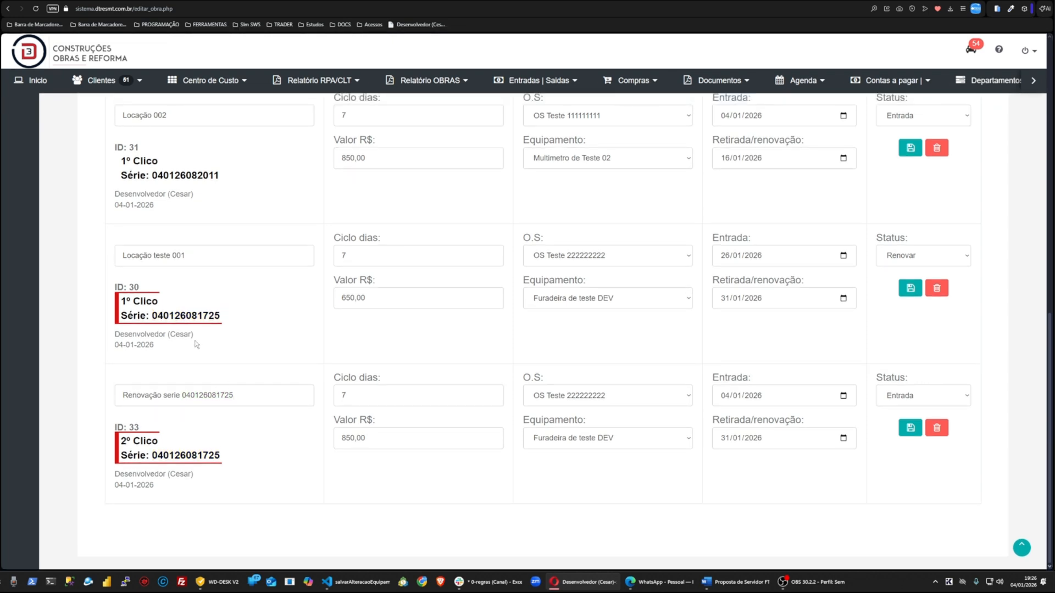
{"action": "key", "text": "ctrl+minus"}
{"action": "key", "text": "ctrl+minus"}
{"action": "key", "text": "ctrl+minus"}
{"action": "key", "text": "ctrl+plus"}
{"action": "key", "text": "ctrl+plus"}
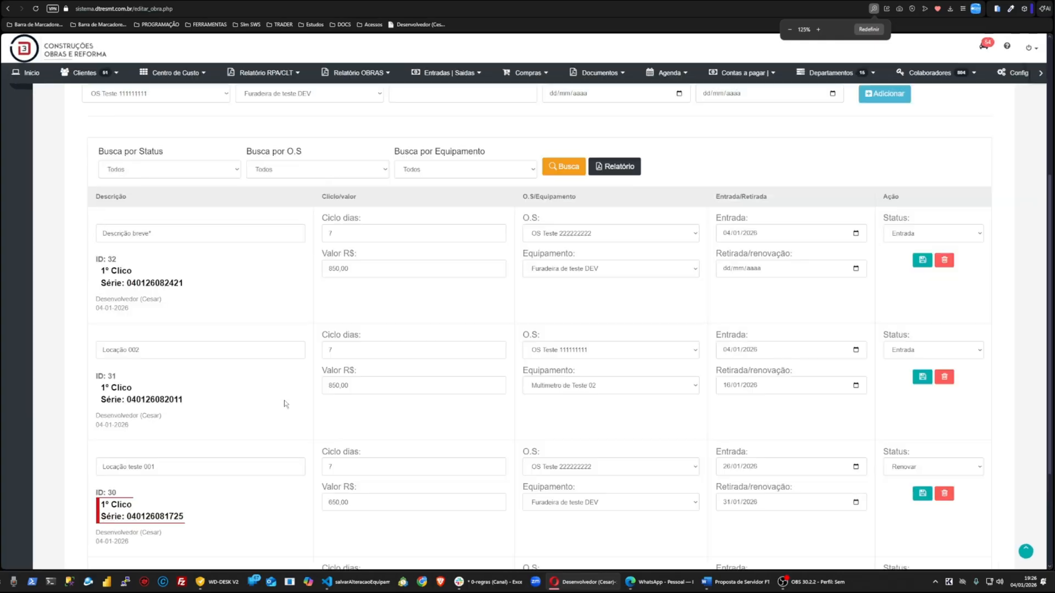
{"action": "key", "text": "ctrl+minus"}
{"action": "key", "text": "ctrl+minus"}
{"action": "key", "text": "ctrl+minus"}
{"action": "key", "text": "ctrl+plus"}
{"action": "key", "text": "ctrl+plus"}
{"action": "key", "text": "ctrl+plus"}
{"action": "key", "text": "ctrl+plus"}
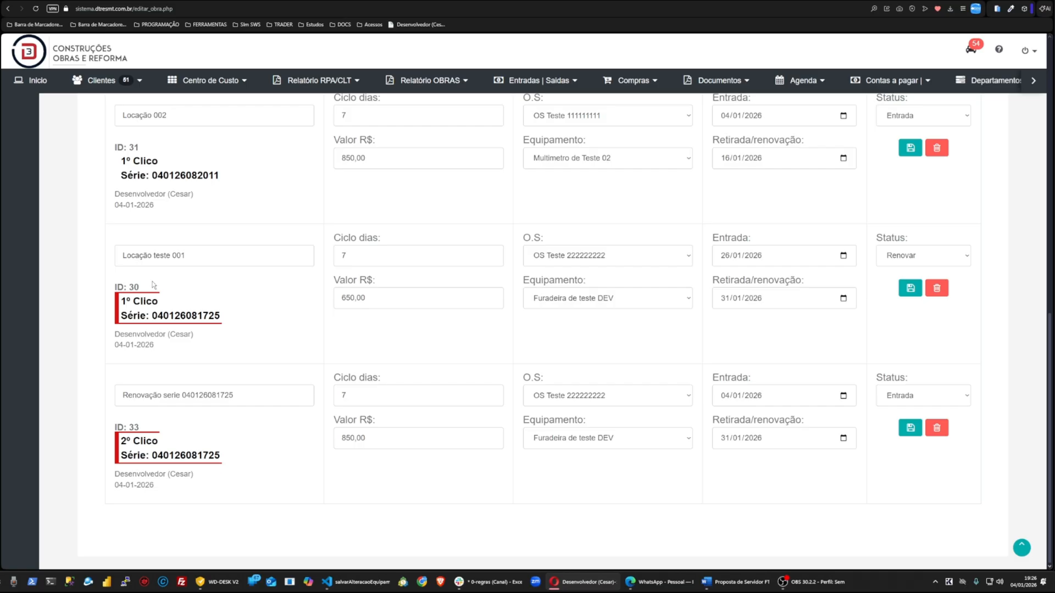
{"action": "triple_click", "coordinate": [156, 301]}
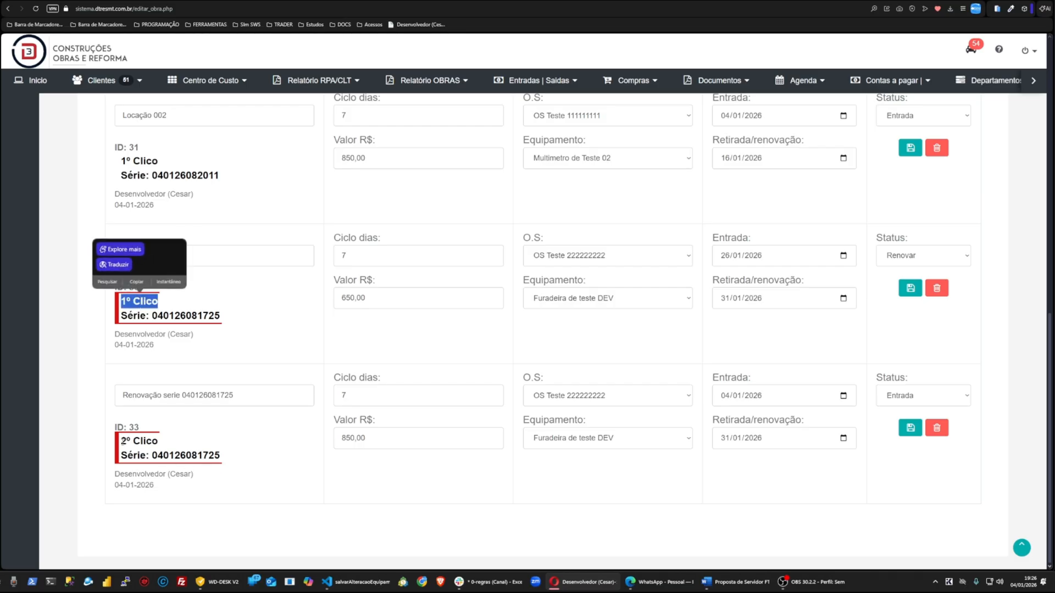
{"action": "left_click_drag", "start_coordinate": [121, 441], "coordinate": [160, 442]}
{"action": "left_click", "coordinate": [264, 336]}
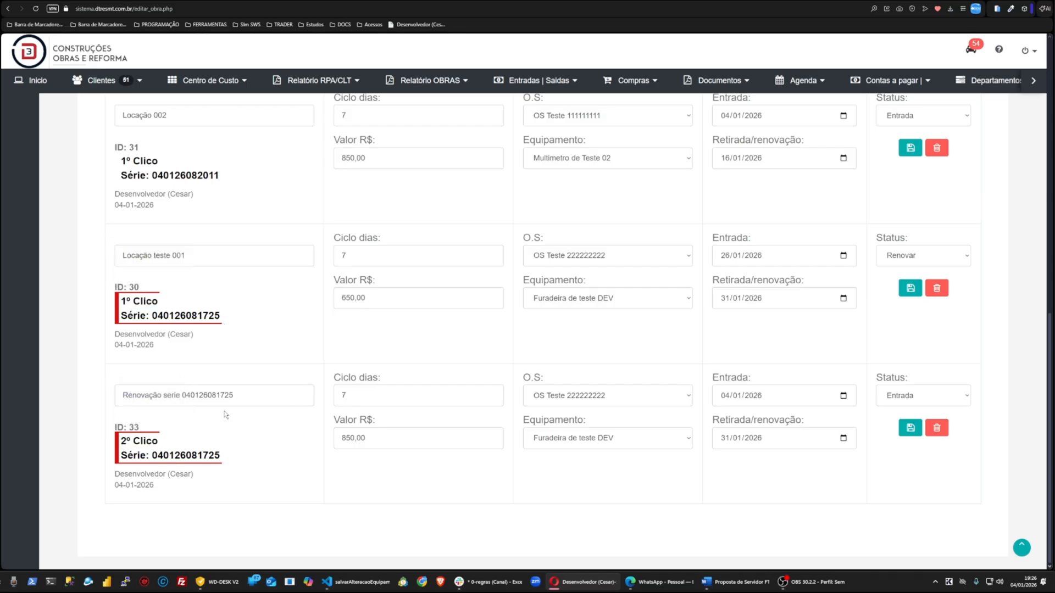
{"action": "double_click", "coordinate": [204, 455]}
{"action": "left_click", "coordinate": [216, 361]}
Step: Set the Descrição breve* entry's status to Renovar with withdrawal date 29/01/2026 and save it
{"action": "scroll", "coordinate": [182, 421], "scroll_direction": "up", "scroll_amount": 3}
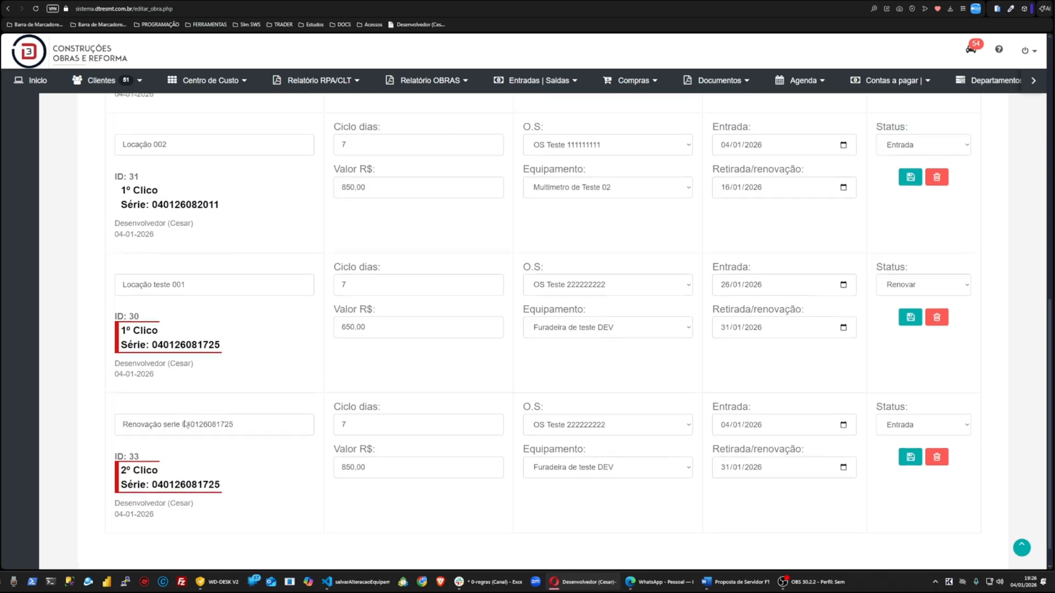
{"action": "scroll", "coordinate": [184, 421], "scroll_direction": "up", "scroll_amount": 3}
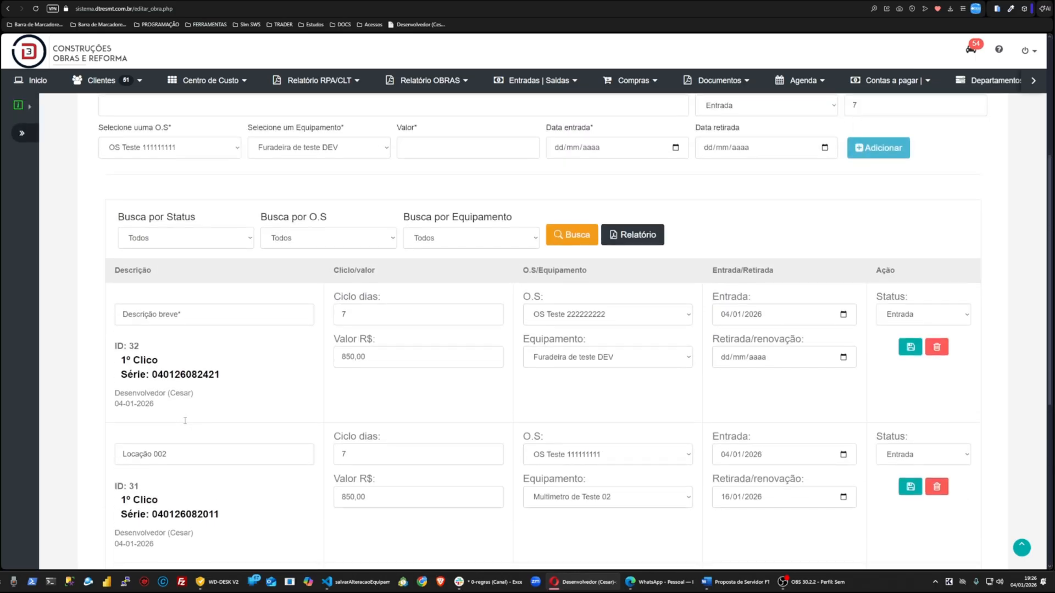
{"action": "scroll", "coordinate": [455, 414], "scroll_direction": "down", "scroll_amount": 5}
{"action": "scroll", "coordinate": [455, 414], "scroll_direction": "up", "scroll_amount": 5}
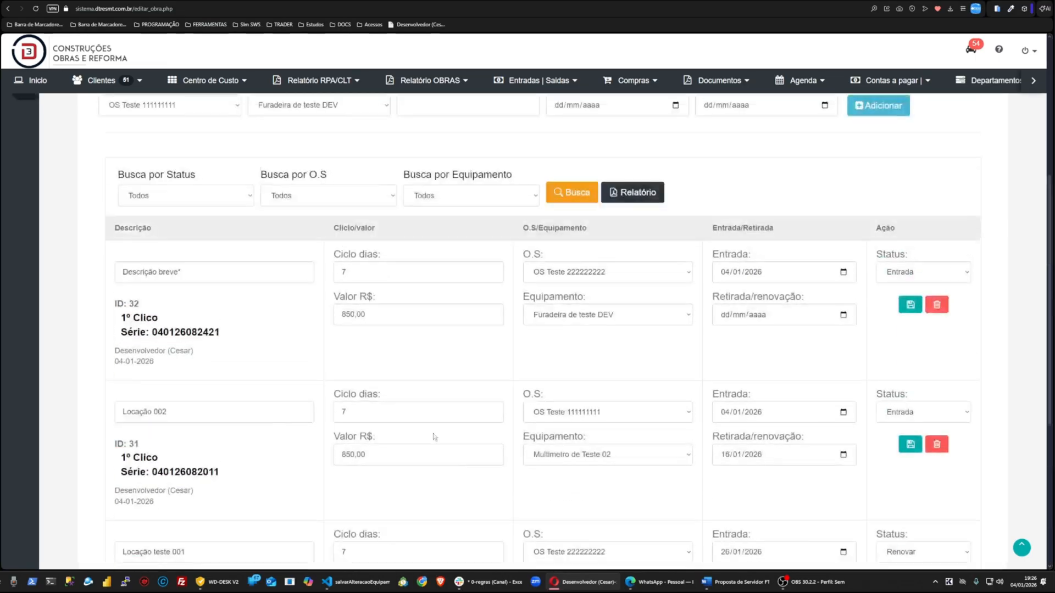
{"action": "left_click", "coordinate": [913, 272]}
{"action": "left_click", "coordinate": [906, 314]}
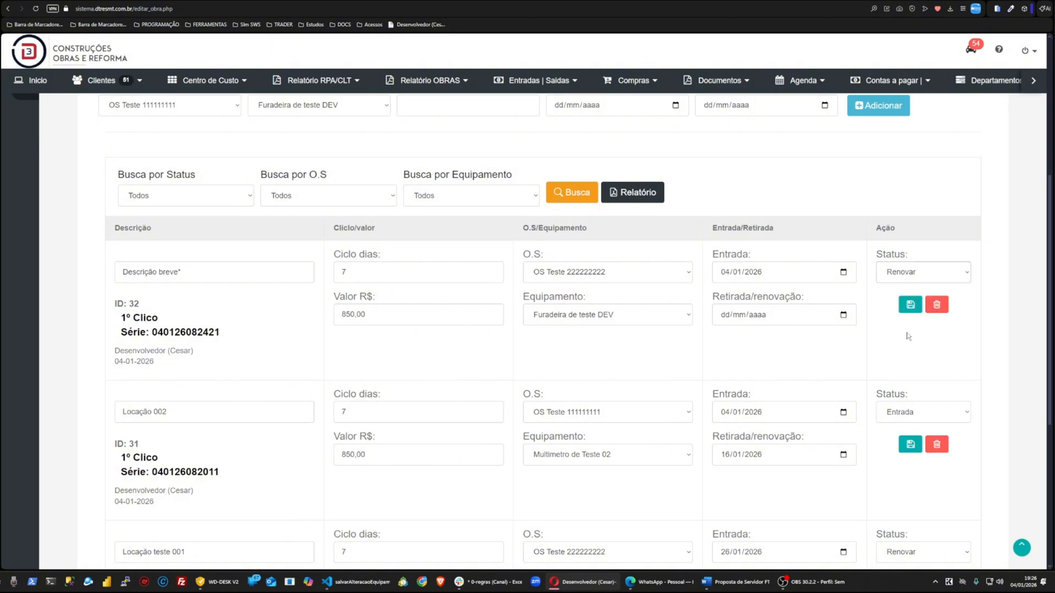
{"action": "left_click", "coordinate": [911, 304]}
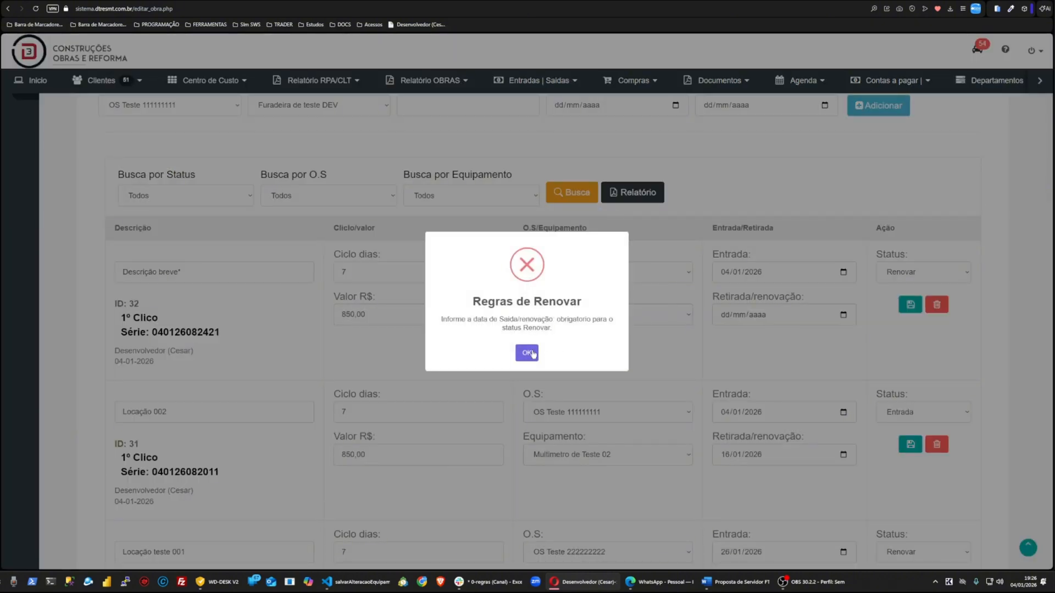
{"action": "left_click", "coordinate": [528, 353]}
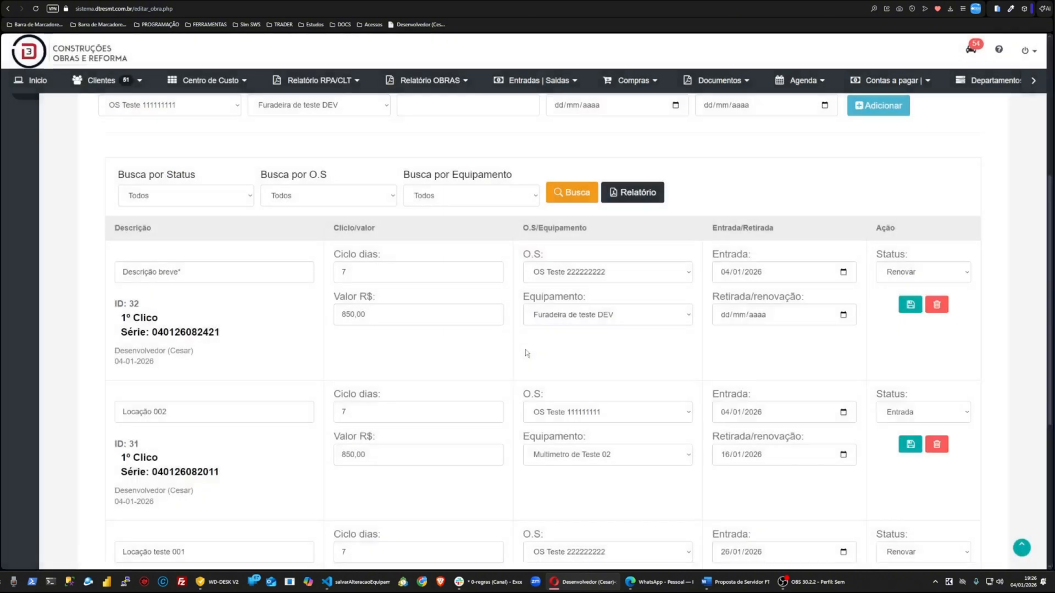
{"action": "left_click", "coordinate": [910, 306]}
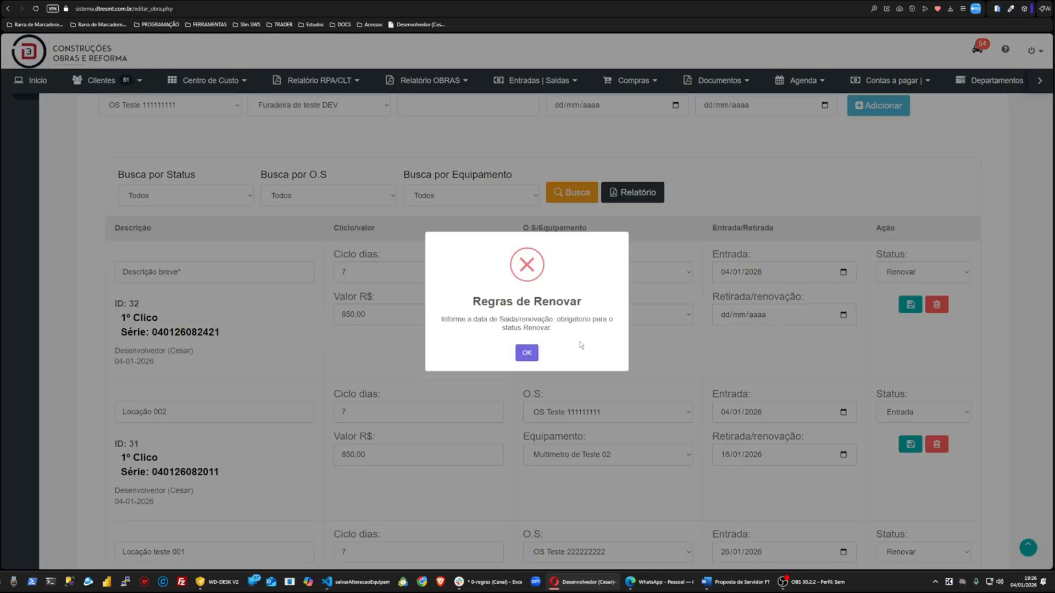
{"action": "left_click", "coordinate": [537, 357]}
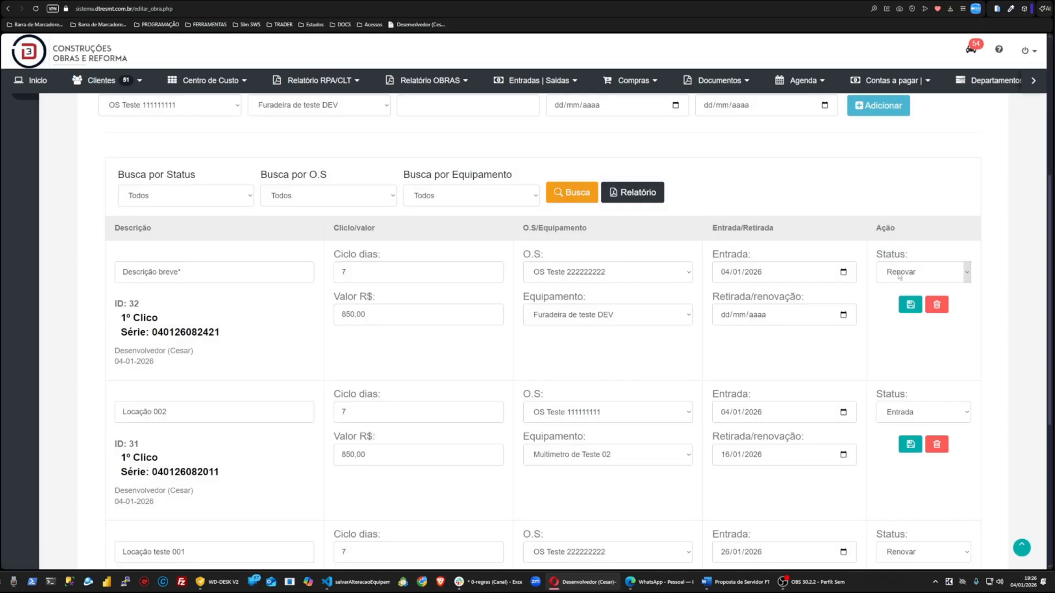
{"action": "left_click", "coordinate": [843, 314]}
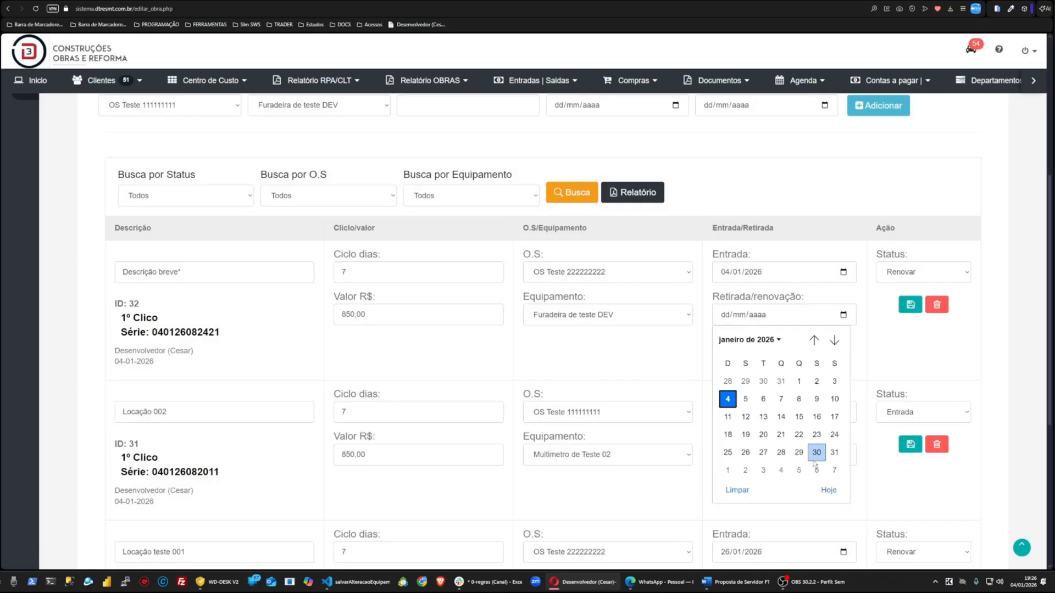
{"action": "left_click", "coordinate": [799, 453]}
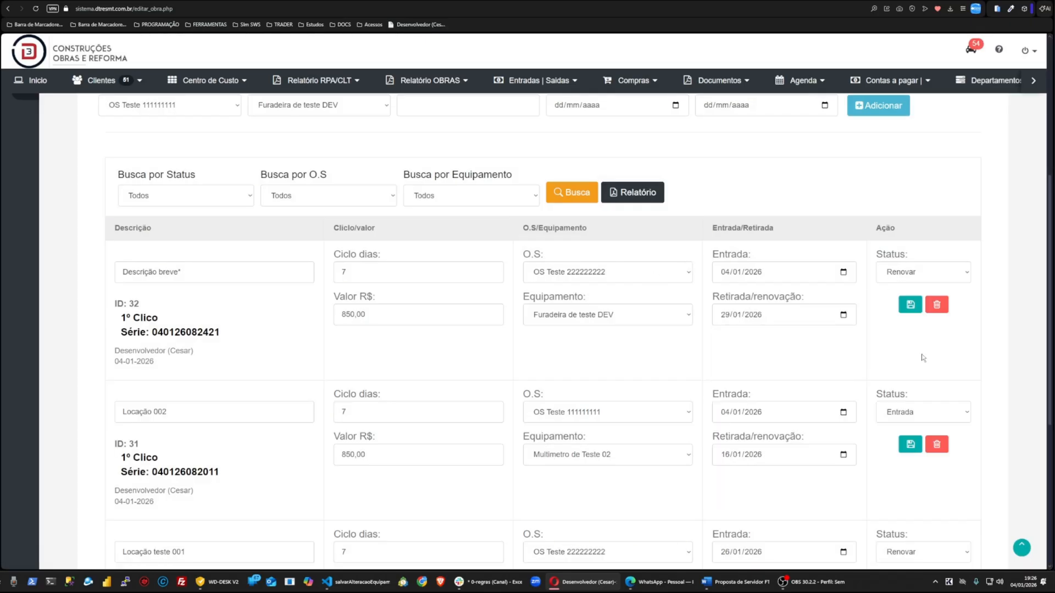
{"action": "left_click", "coordinate": [916, 311]}
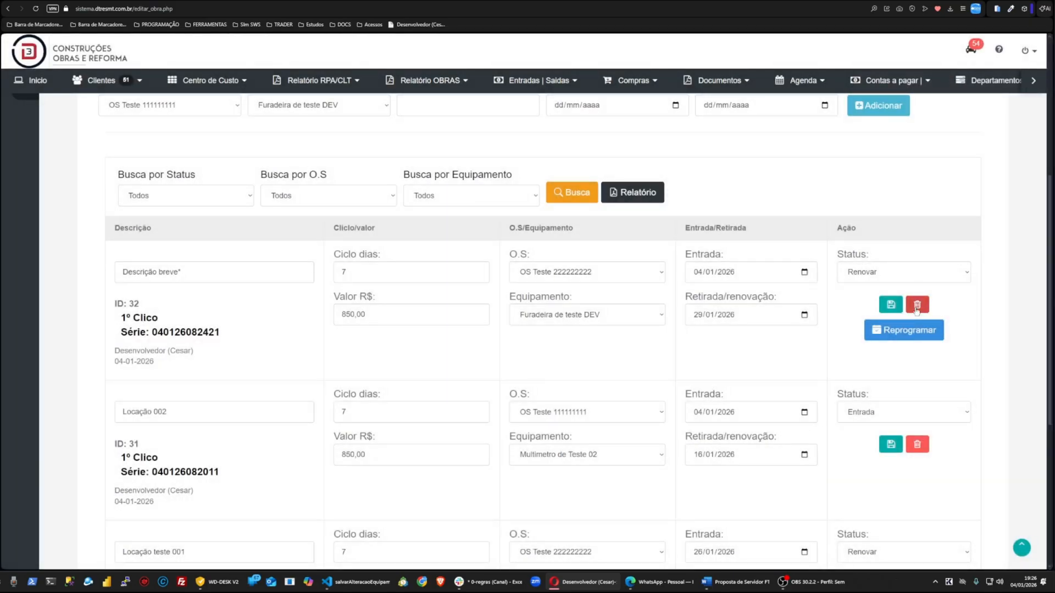
Step: Renew the Descrição breve* entry by creating a second rental cycle valued at 350,00
{"action": "left_click", "coordinate": [913, 333]}
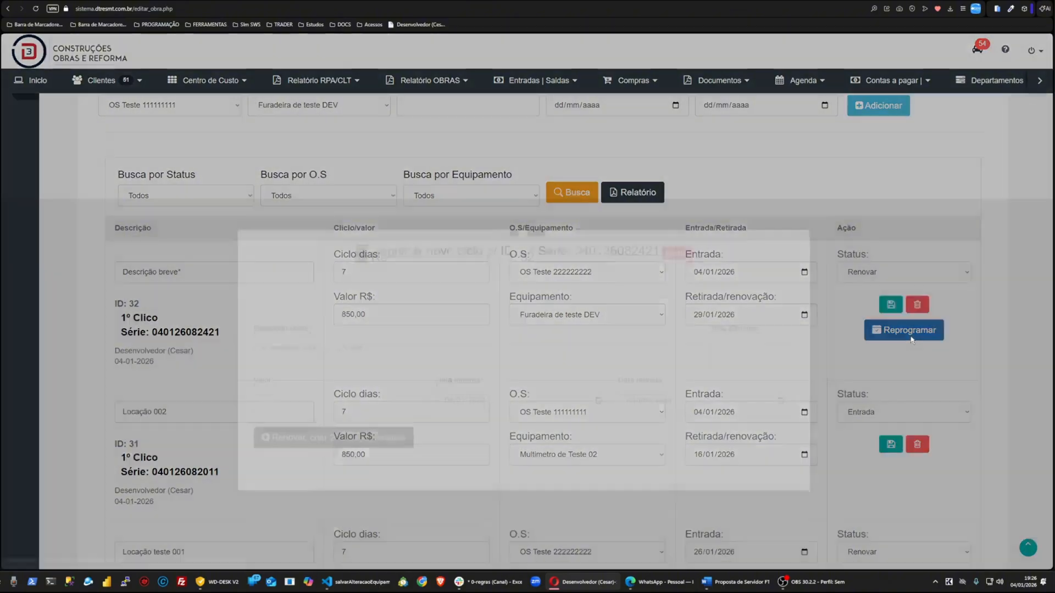
{"action": "left_click", "coordinate": [315, 445]}
{"action": "type", "text": "3,500"}
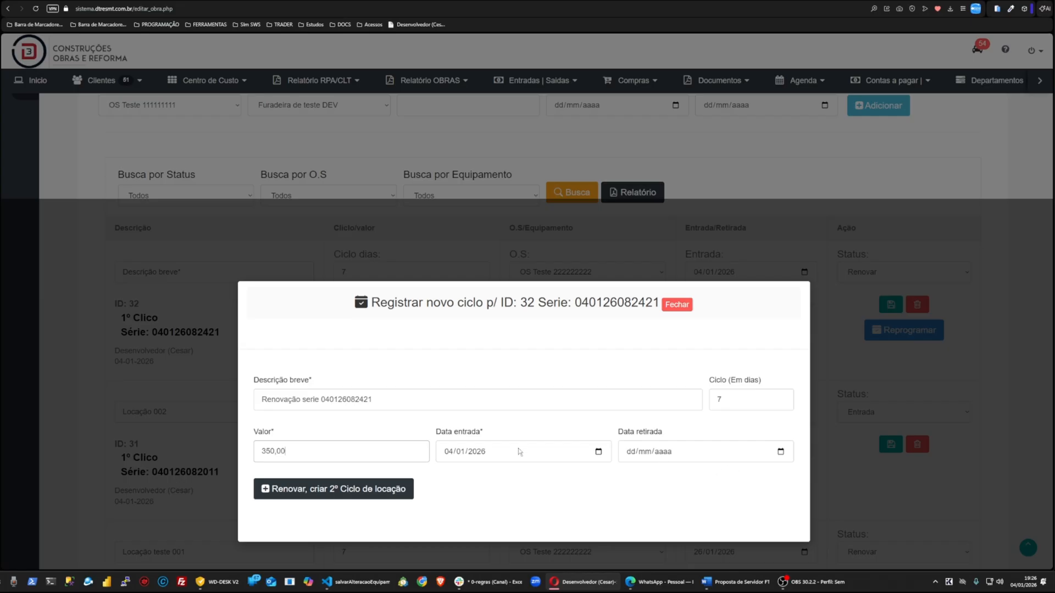
{"action": "left_click", "coordinate": [314, 488]}
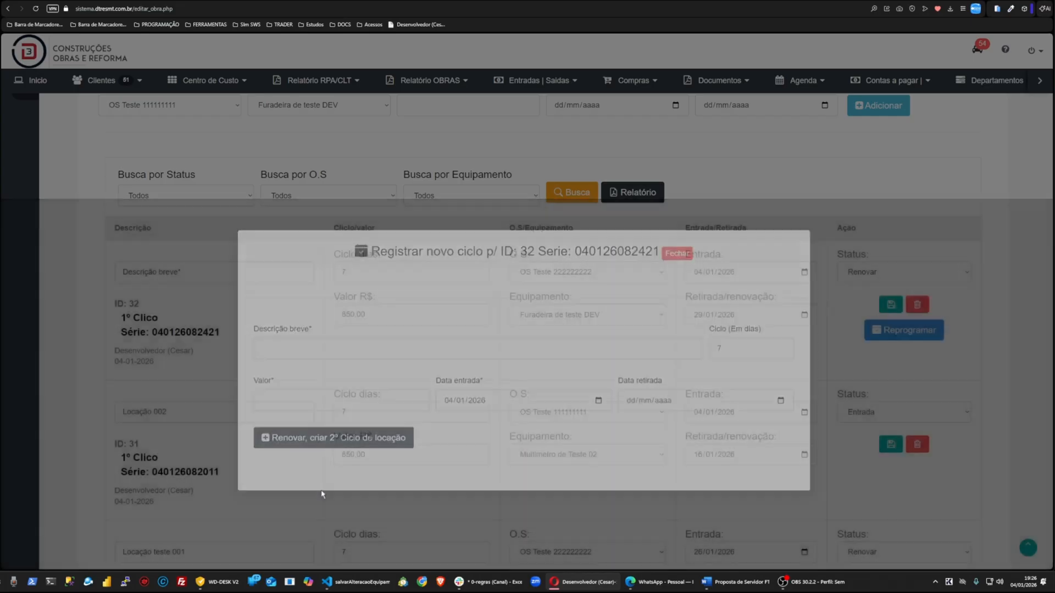
{"action": "scroll", "coordinate": [465, 333], "scroll_direction": "down", "scroll_amount": 8}
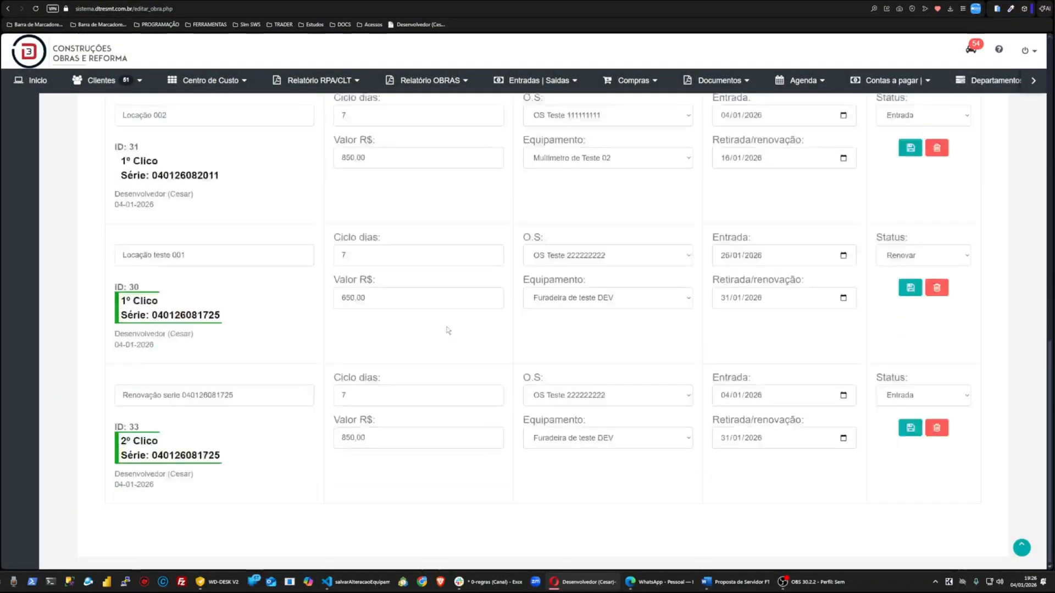
Step: Inspect the cycle and series labels of Locação teste 001 and its renewal entry to compare both rental cycles
{"action": "double_click", "coordinate": [137, 300]}
{"action": "double_click", "coordinate": [145, 441]}
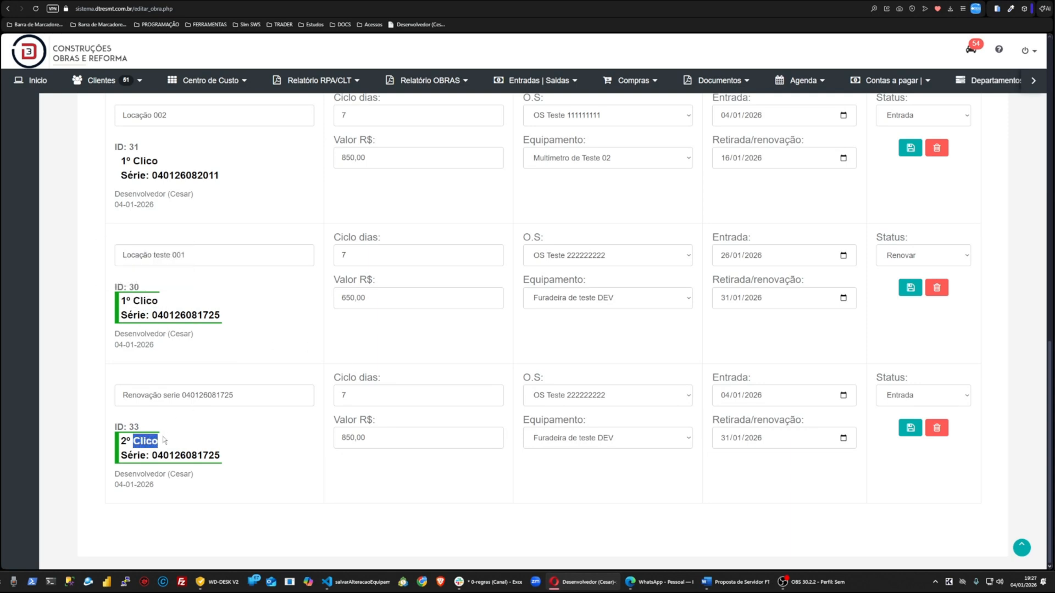
{"action": "double_click", "coordinate": [211, 316]}
{"action": "key", "text": "ctrl+f"}
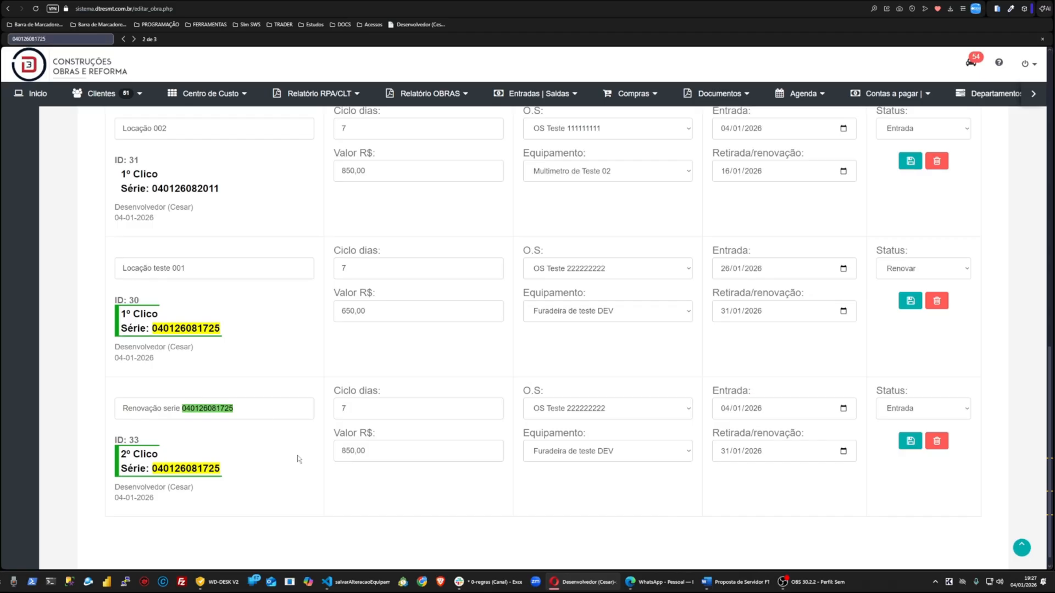
{"action": "key", "text": "Escape"}
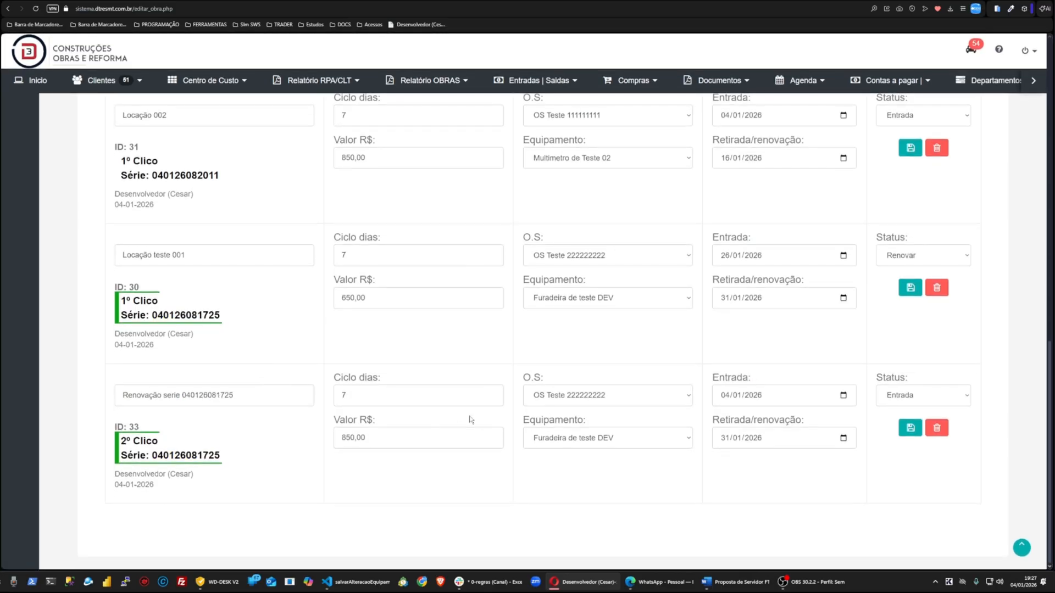
{"action": "key", "text": "ctrl+0"}
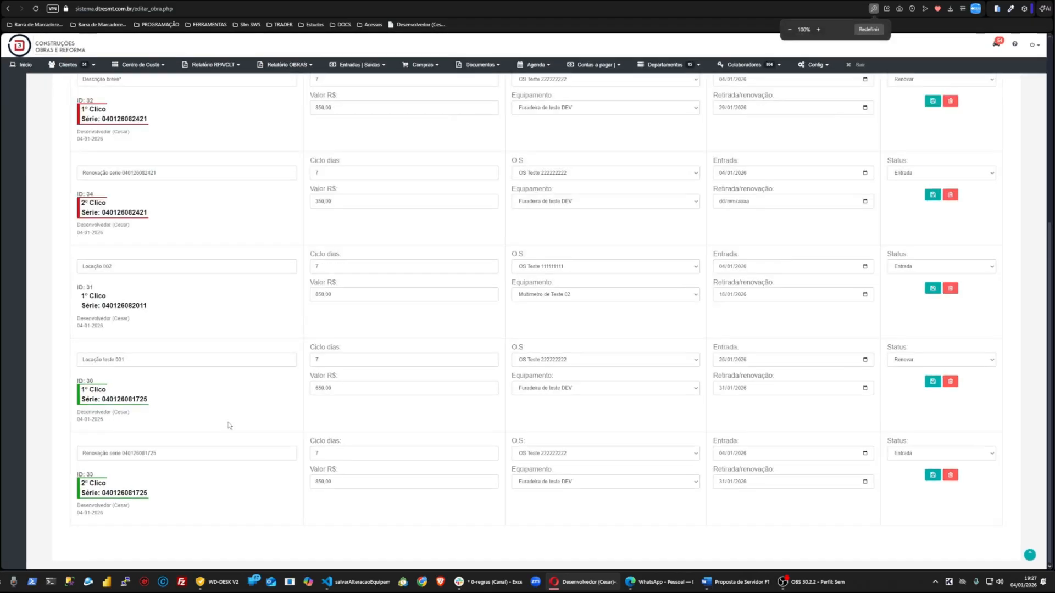
{"action": "key", "text": "ctrl+plus"}
{"action": "key", "text": "ctrl+plus"}
{"action": "key", "text": "ctrl+plus"}
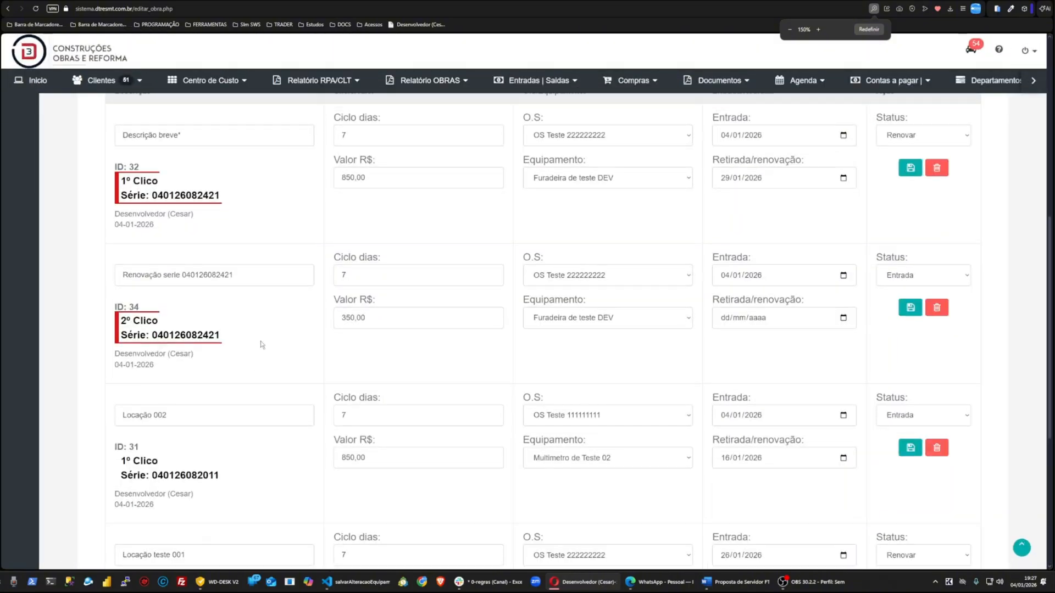
{"action": "scroll", "coordinate": [222, 181], "scroll_direction": "up", "scroll_amount": 1}
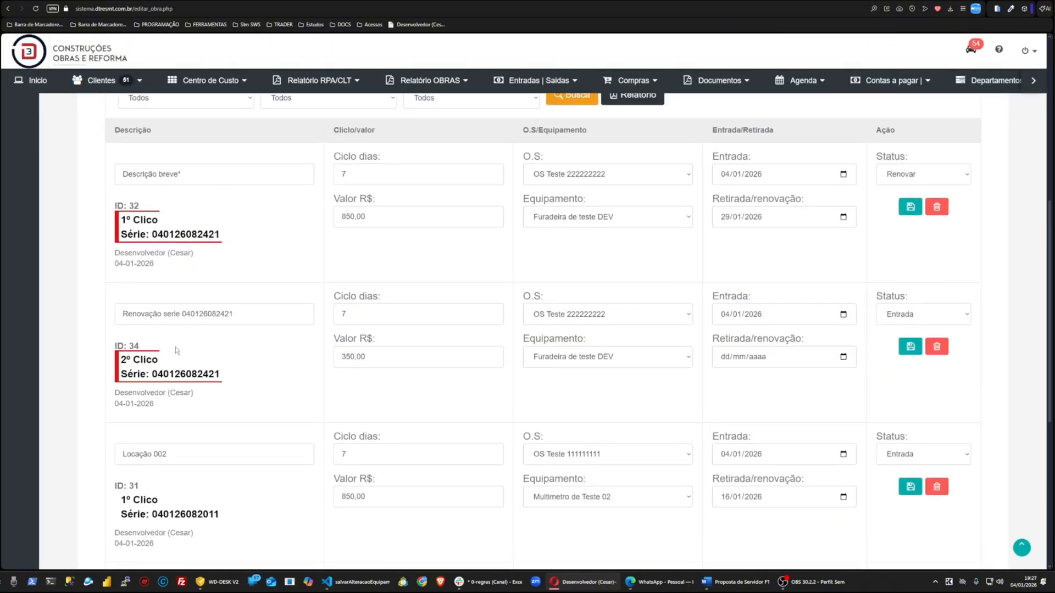
{"action": "scroll", "coordinate": [160, 399], "scroll_direction": "down", "scroll_amount": 4}
{"action": "scroll", "coordinate": [162, 401], "scroll_direction": "down", "scroll_amount": 1}
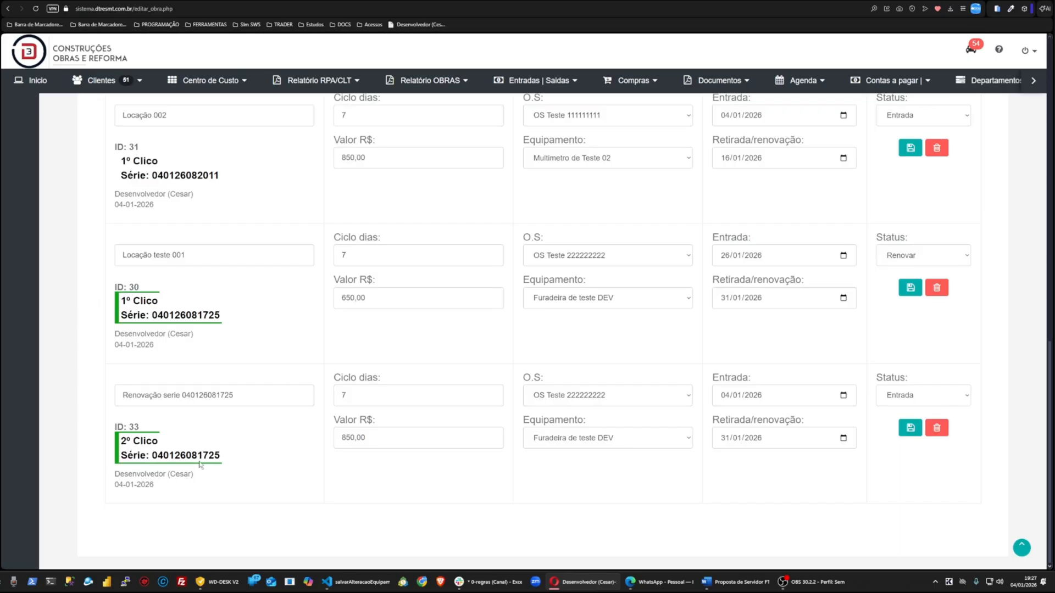
{"action": "double_click", "coordinate": [144, 300]}
{"action": "triple_click", "coordinate": [139, 440]}
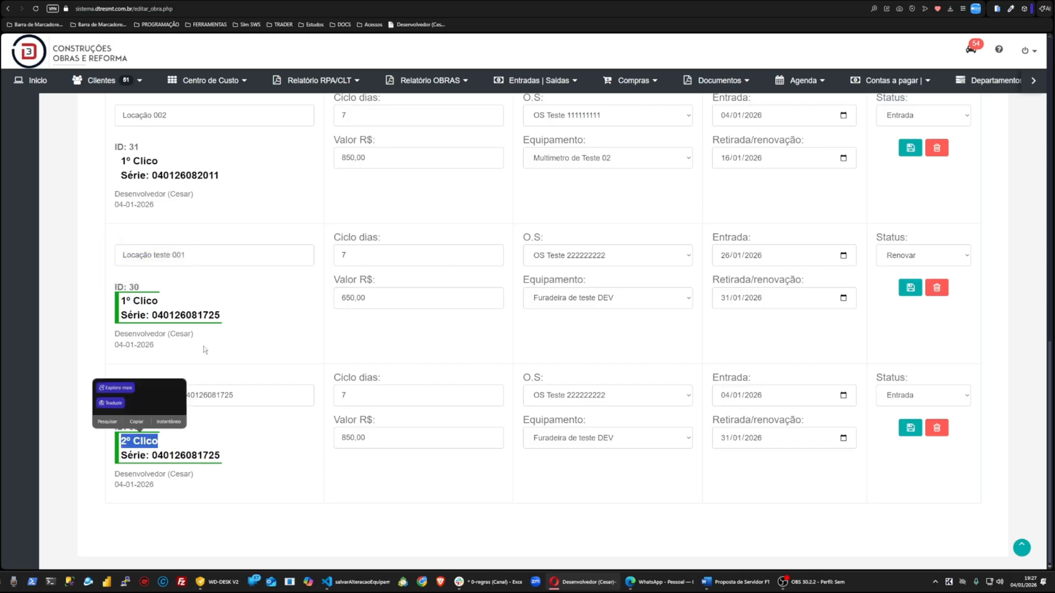
{"action": "double_click", "coordinate": [135, 315]}
{"action": "double_click", "coordinate": [185, 455]}
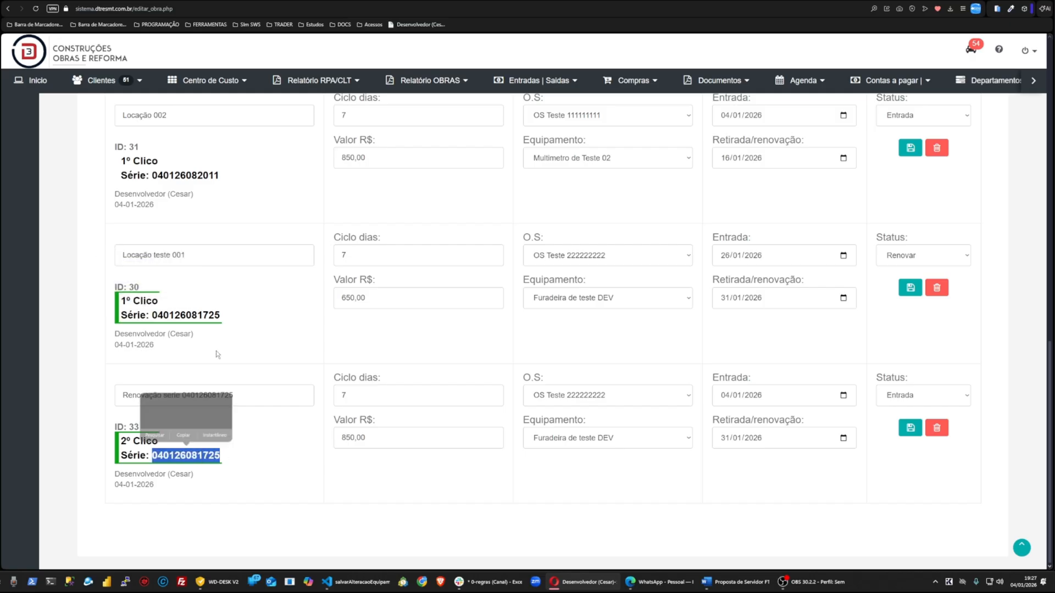
{"action": "double_click", "coordinate": [187, 315]}
{"action": "left_click", "coordinate": [299, 344]}
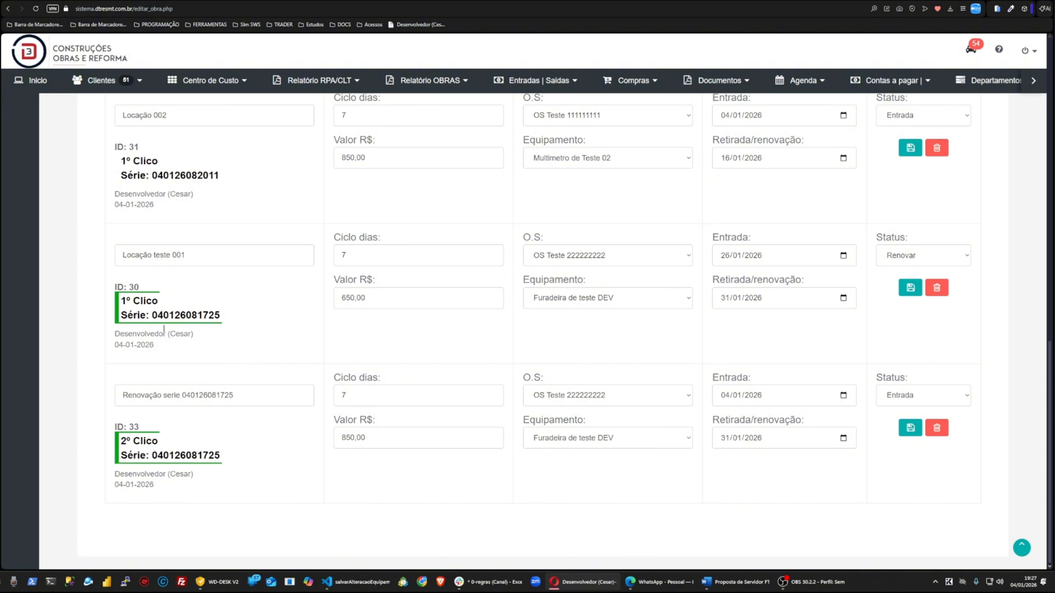
{"action": "scroll", "coordinate": [148, 392], "scroll_direction": "up", "scroll_amount": 3}
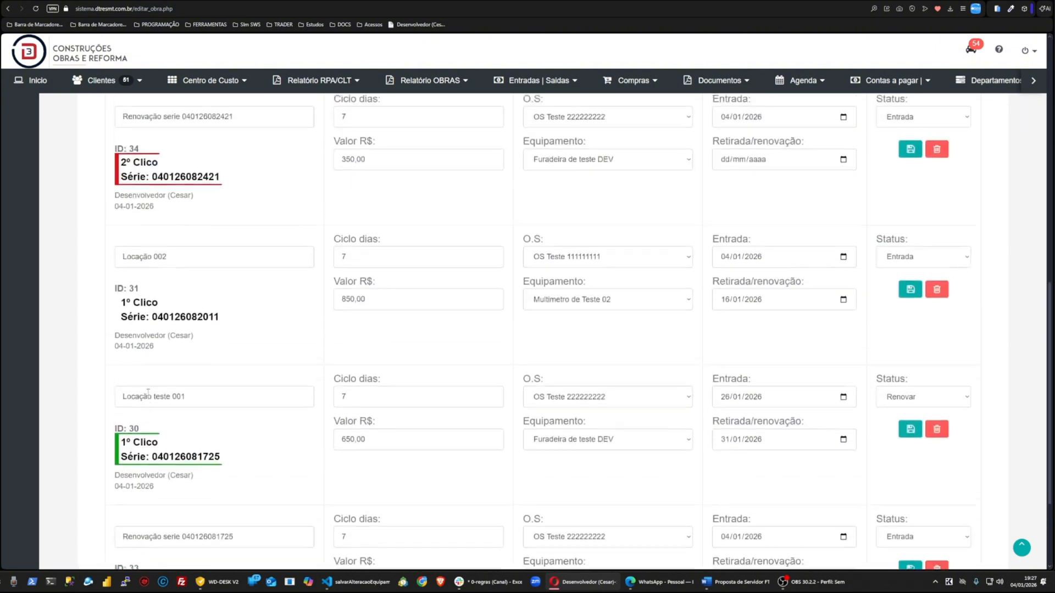
{"action": "scroll", "coordinate": [148, 392], "scroll_direction": "down", "scroll_amount": 2}
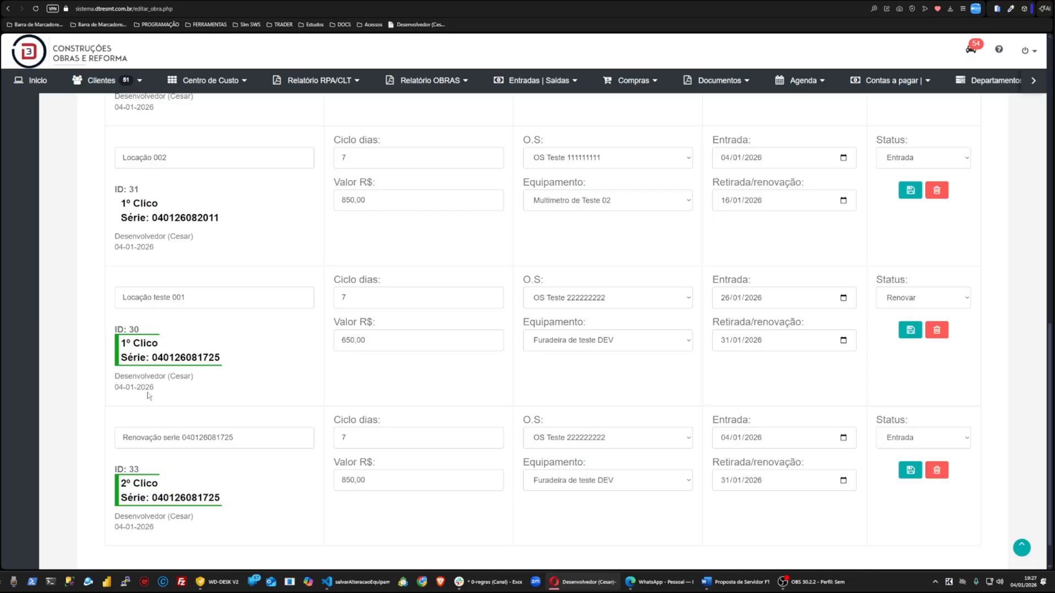
{"action": "scroll", "coordinate": [148, 395], "scroll_direction": "up", "scroll_amount": 5}
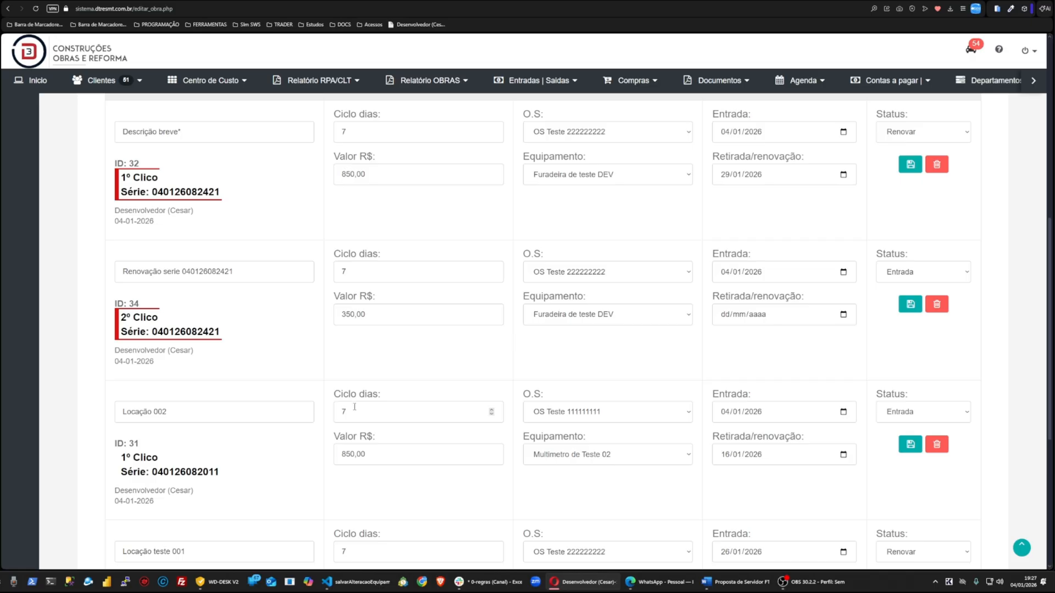
{"action": "scroll", "coordinate": [354, 406], "scroll_direction": "up", "scroll_amount": 5}
Step: Add a new equipment entry 'escrição breve*' for OS Teste 111111111 and Furadeira de teste DEV, valued 52,02, entry date 04/01/2026
{"action": "left_click", "coordinate": [140, 219]}
{"action": "left_click_drag", "start_coordinate": [106, 199], "coordinate": [158, 200]}
{"action": "mouse_move", "coordinate": [132, 200]}
{"action": "left_mouse_down"}
{"action": "mouse_move", "coordinate": [132, 186]}
{"action": "mouse_move", "coordinate": [132, 219]}
{"action": "left_mouse_up"}
{"action": "left_click", "coordinate": [494, 264]}
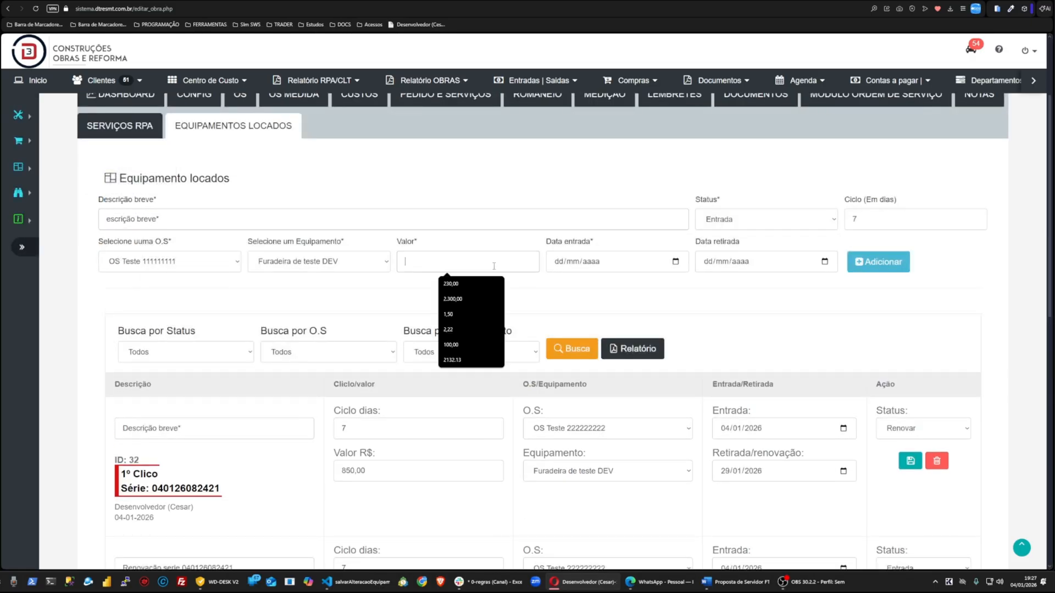
{"action": "type", "text": "547.854,54"}
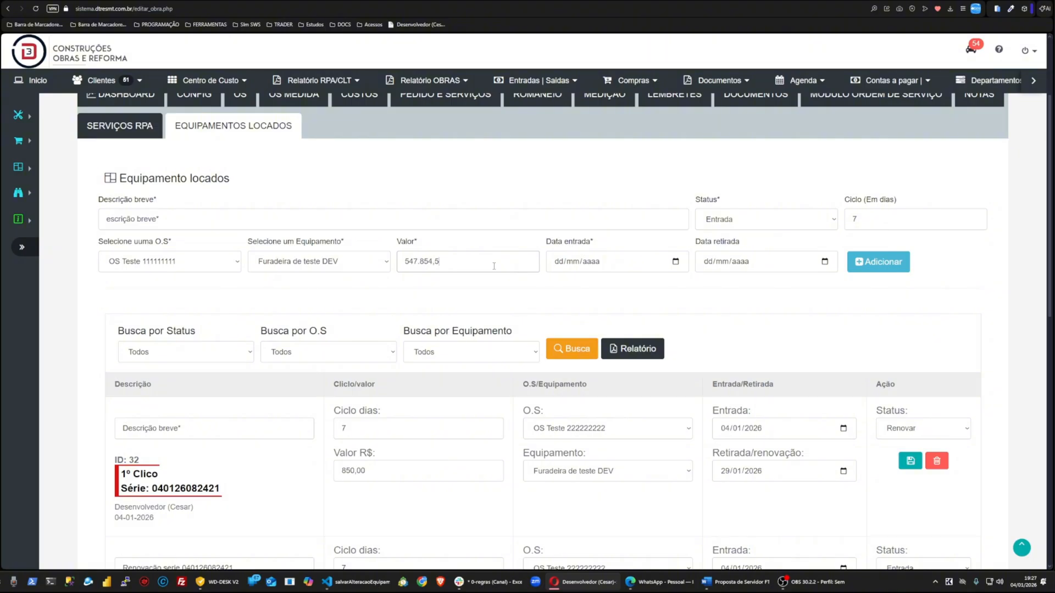
{"action": "key", "text": "BackSpace"}
{"action": "key", "text": "BackSpace"}
{"action": "key", "text": "BackSpace"}
{"action": "key", "text": "BackSpace"}
{"action": "key", "text": "BackSpace"}
{"action": "key", "text": "BackSpace"}
{"action": "key", "text": "BackSpace"}
{"action": "key", "text": "BackSpace"}
{"action": "key", "text": "BackSpace"}
{"action": "type", "text": "52,02"}
{"action": "left_click", "coordinate": [675, 262]}
{"action": "left_click", "coordinate": [657, 434]}
{"action": "left_click", "coordinate": [881, 262]}
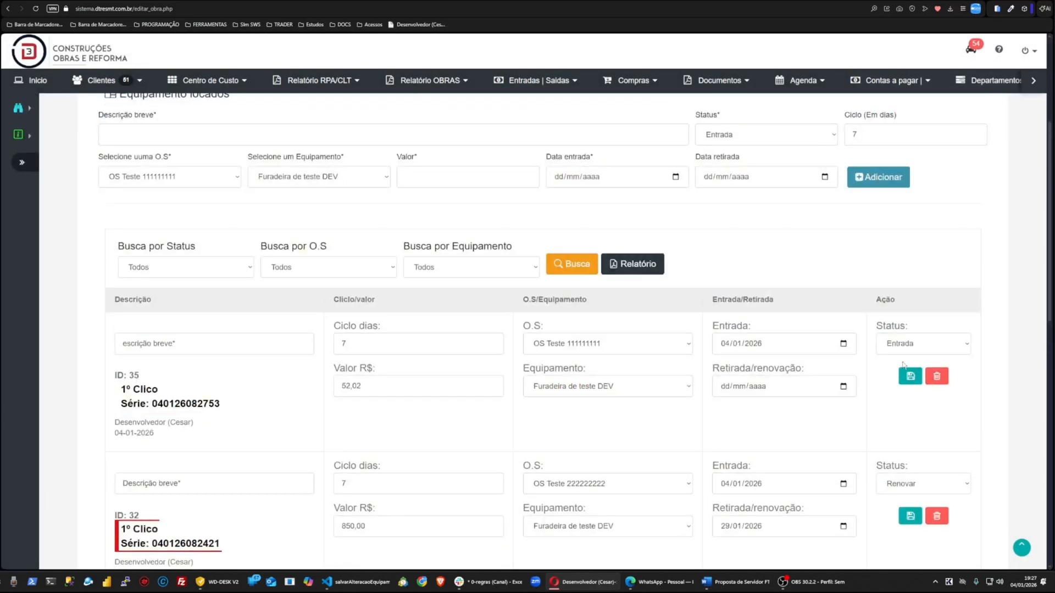
Step: Set the new entry's withdrawal date to 04/01/2026 and its status to Renovar, and save it
{"action": "left_click", "coordinate": [843, 387]}
{"action": "left_click", "coordinate": [827, 360]}
{"action": "left_click", "coordinate": [923, 344]}
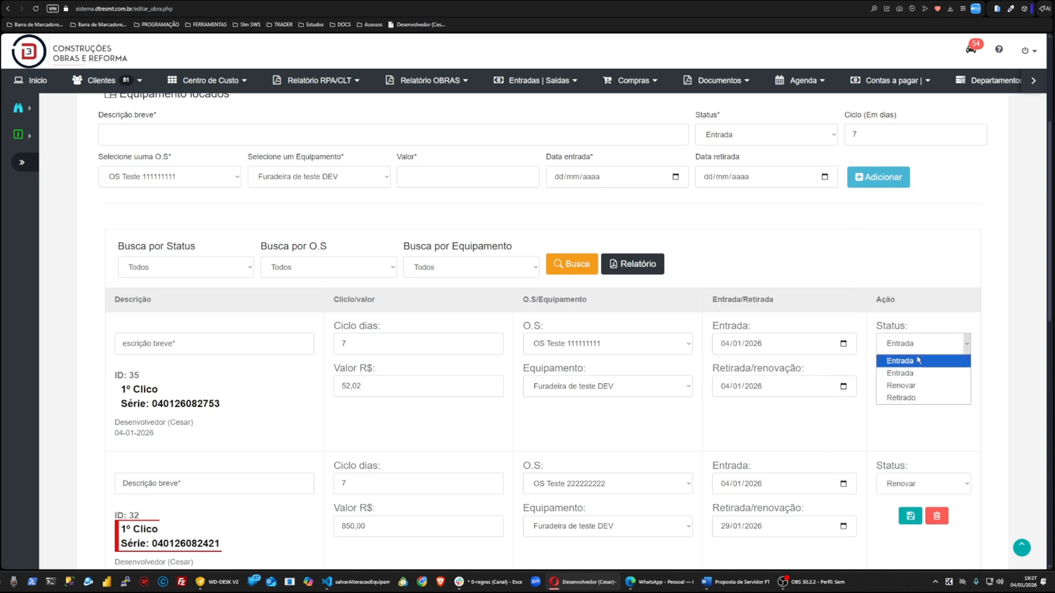
{"action": "left_click", "coordinate": [907, 386]}
{"action": "left_click", "coordinate": [910, 377]}
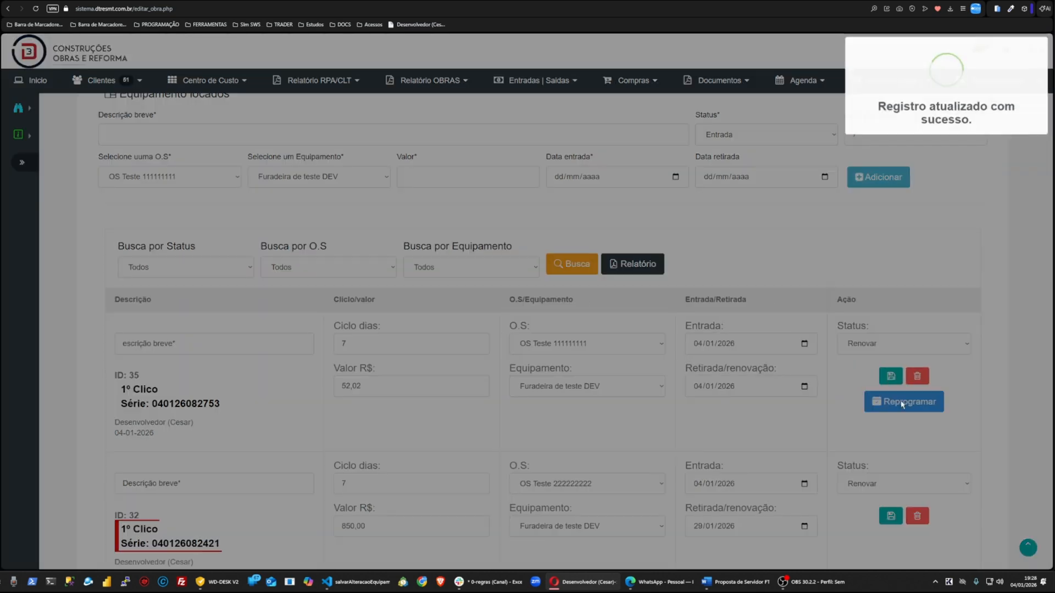
Step: Renew the new entry by creating a second rental cycle valued at 1,22
{"action": "left_click", "coordinate": [906, 401]}
{"action": "left_click", "coordinate": [402, 450]}
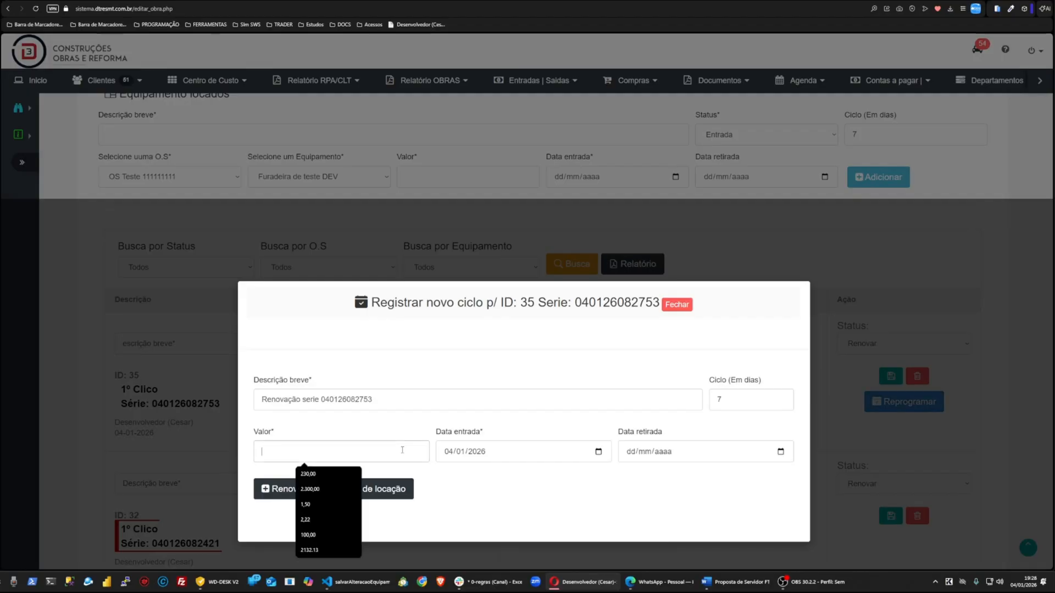
{"action": "type", "text": "1,22"}
{"action": "left_click", "coordinate": [394, 488]}
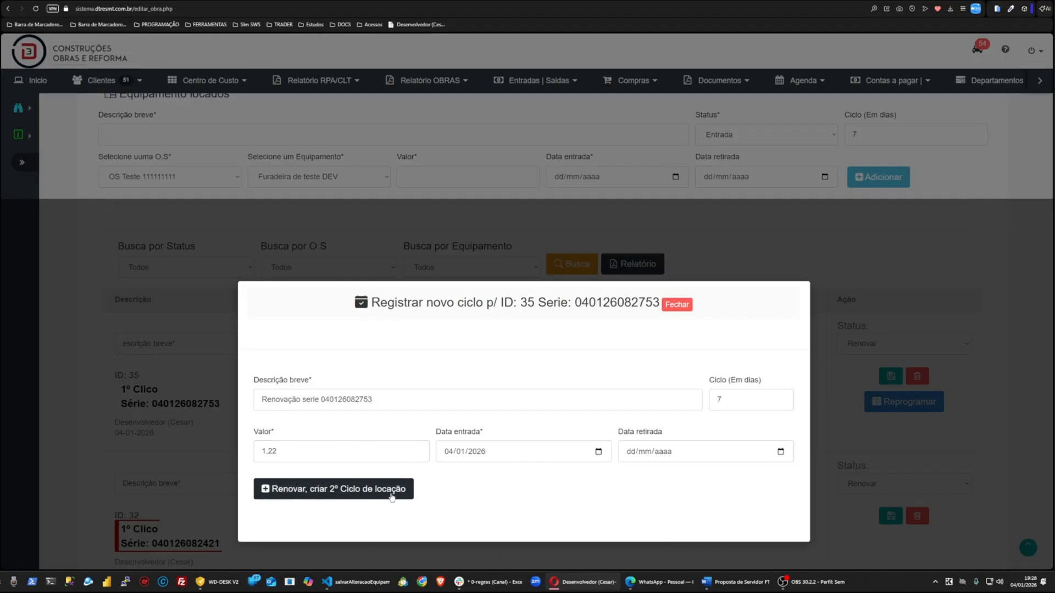
{"action": "scroll", "coordinate": [481, 413], "scroll_direction": "down", "scroll_amount": 10}
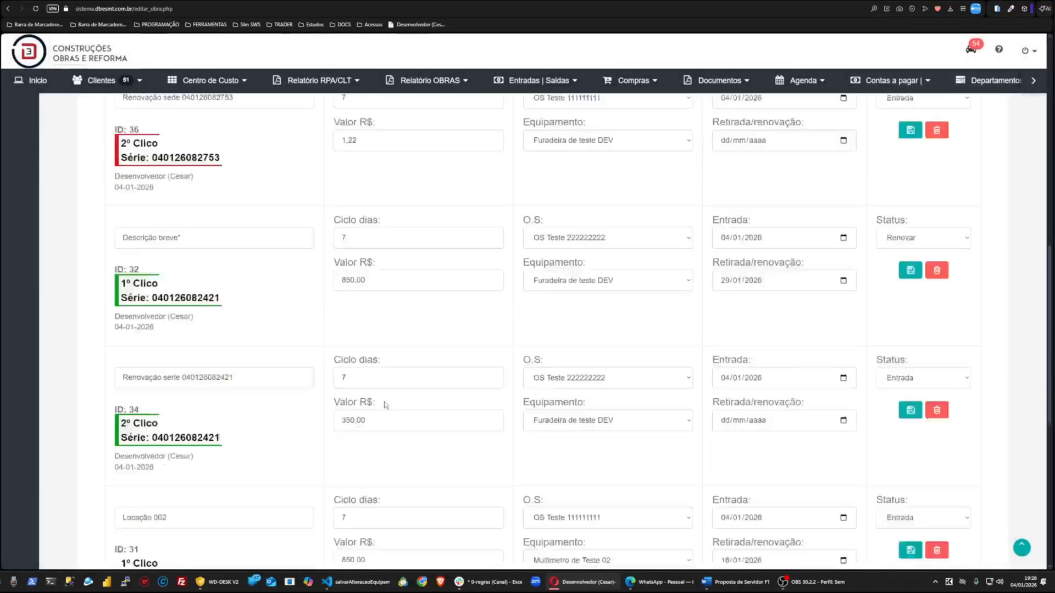
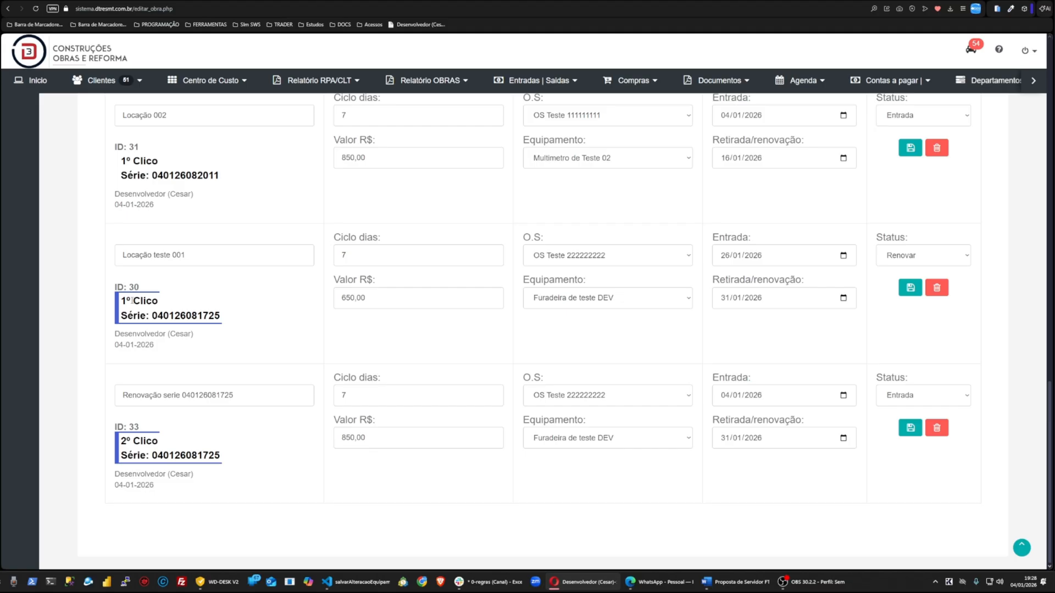
Step: Generate the rented equipment report for the work and review its entries and total in the print preview
{"action": "double_click", "coordinate": [173, 317]}
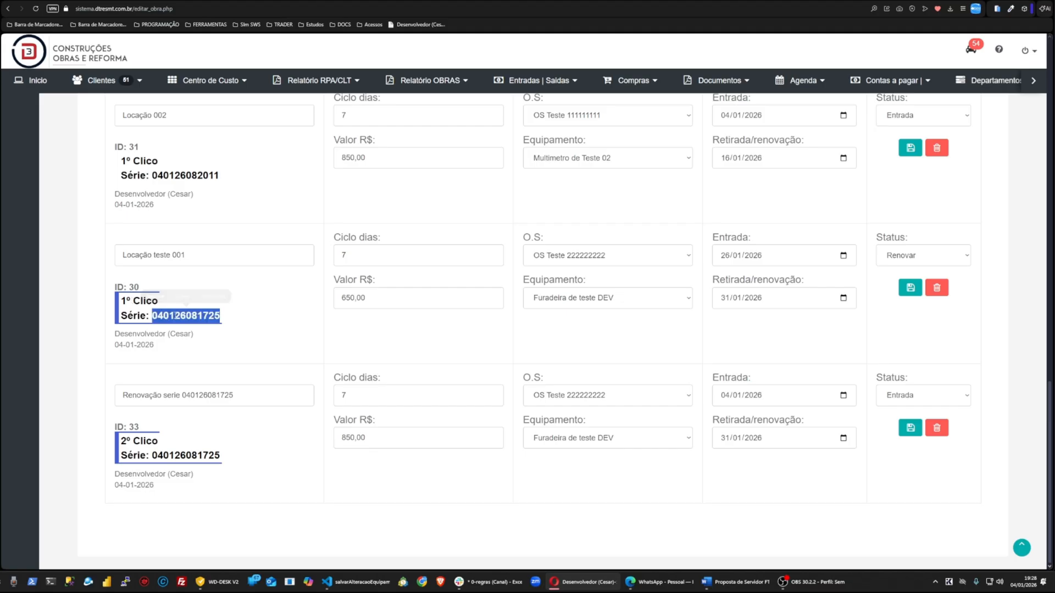
{"action": "left_click", "coordinate": [518, 532]}
{"action": "scroll", "coordinate": [517, 532], "scroll_direction": "up", "scroll_amount": 4}
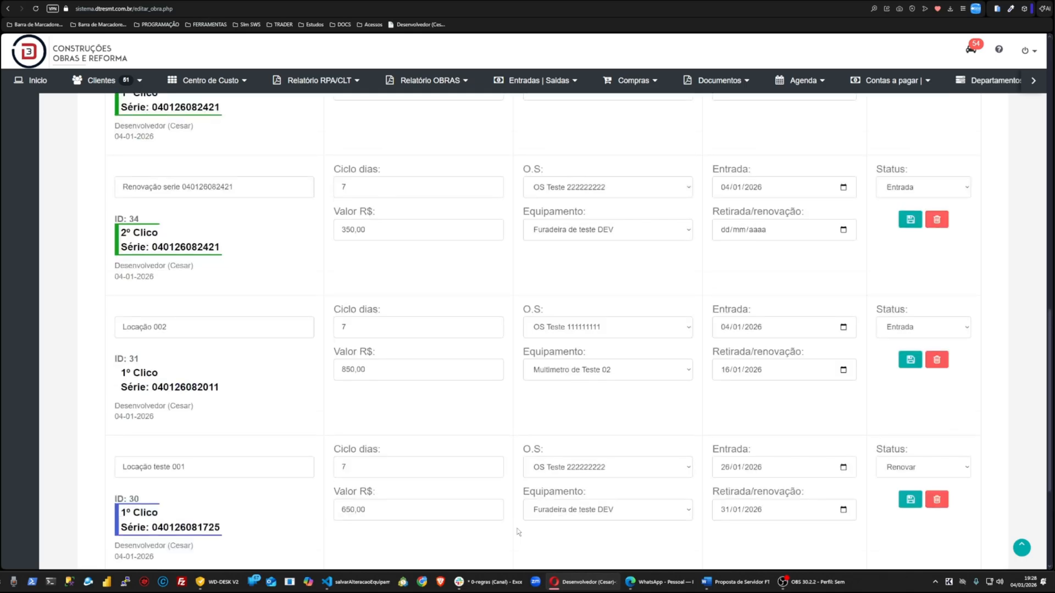
{"action": "scroll", "coordinate": [518, 532], "scroll_direction": "up", "scroll_amount": 10}
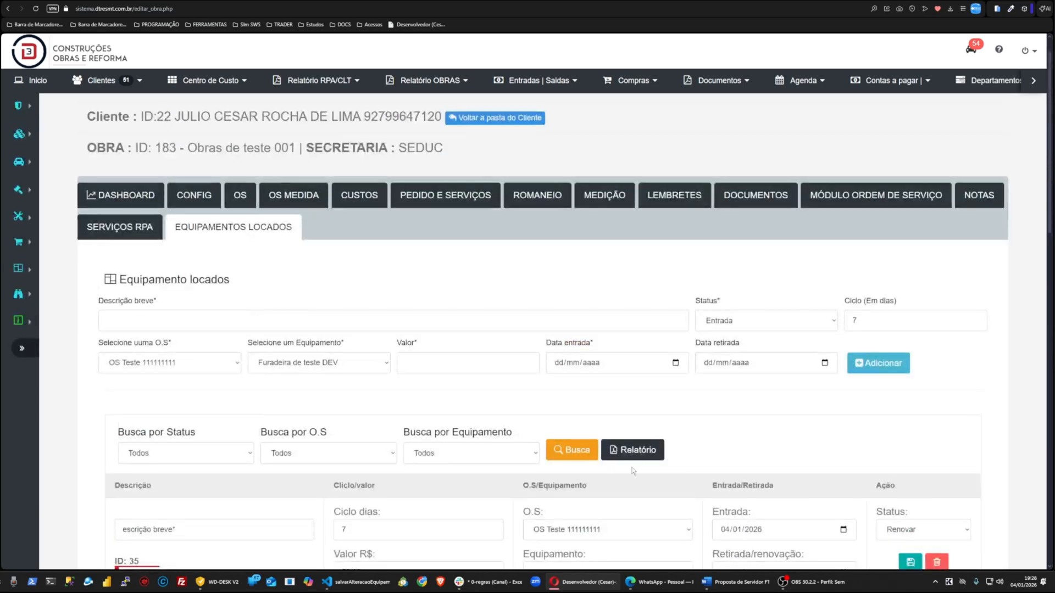
{"action": "left_click", "coordinate": [639, 449]}
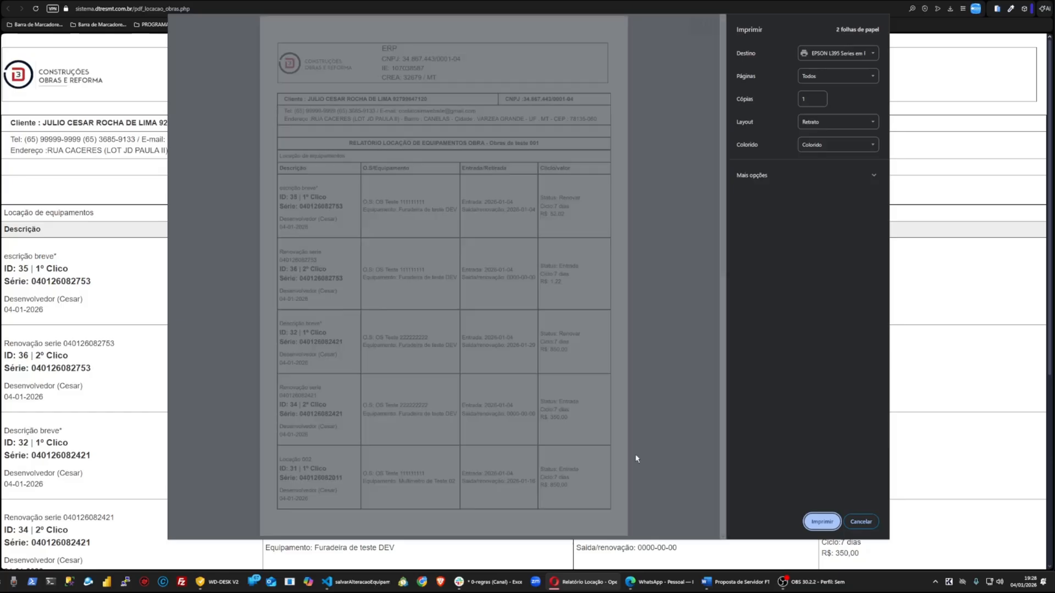
{"action": "scroll", "coordinate": [574, 242], "scroll_direction": "down", "scroll_amount": 8}
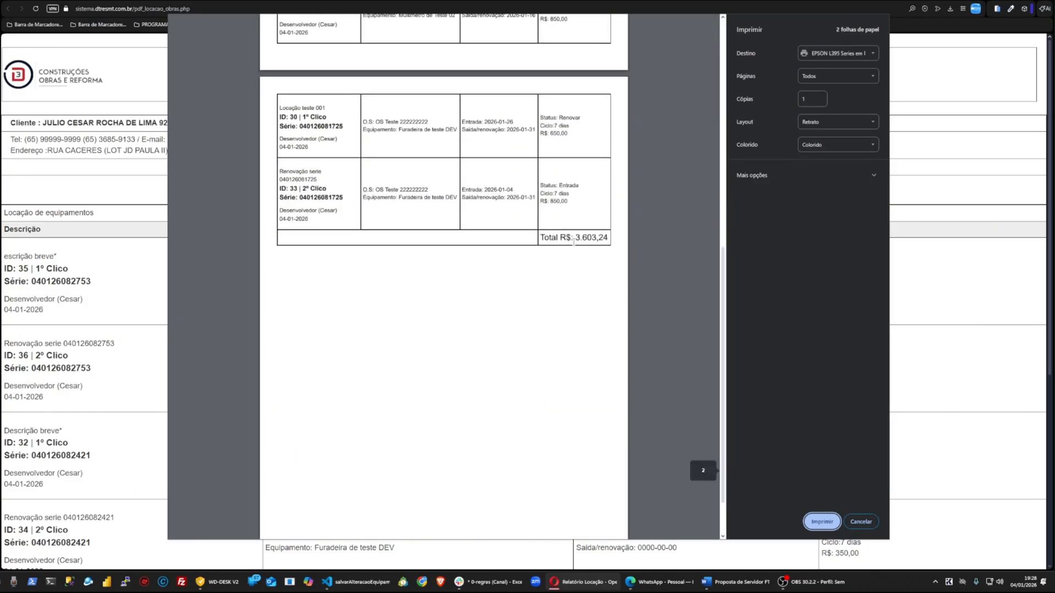
{"action": "double_click", "coordinate": [574, 242]}
{"action": "left_click", "coordinate": [861, 521]}
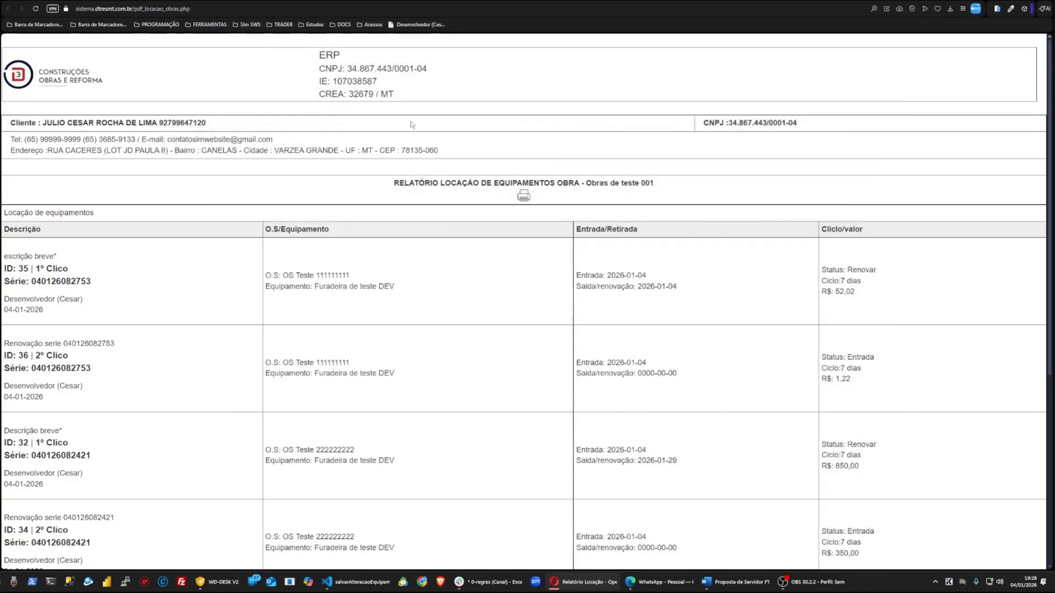
{"action": "left_click", "coordinate": [192, 1]}
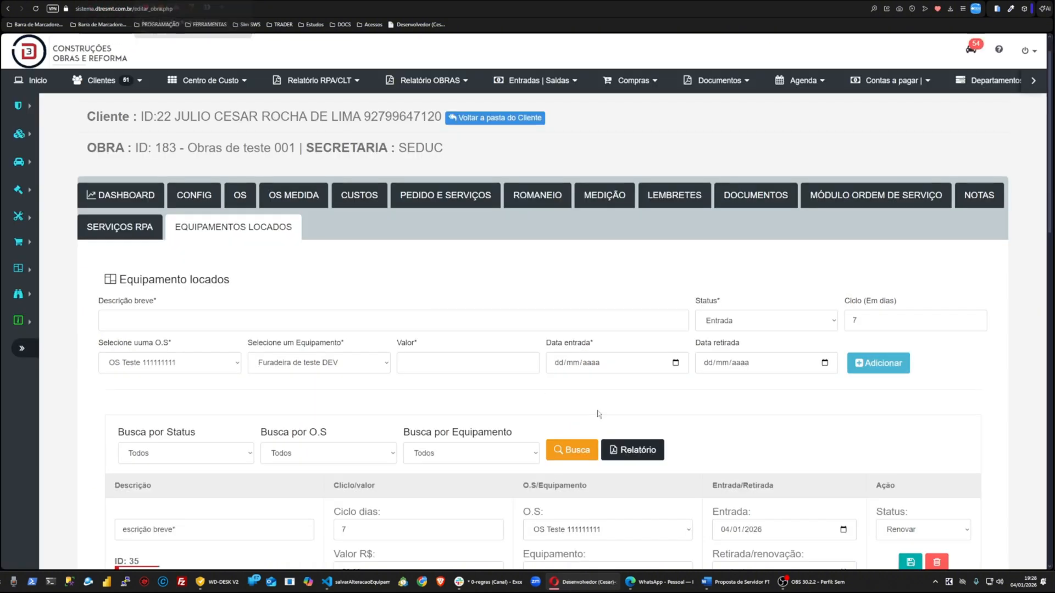
Step: Filter the rented equipment list by O.S. OS Teste 111111111
{"action": "scroll", "coordinate": [447, 312], "scroll_direction": "down", "scroll_amount": 3}
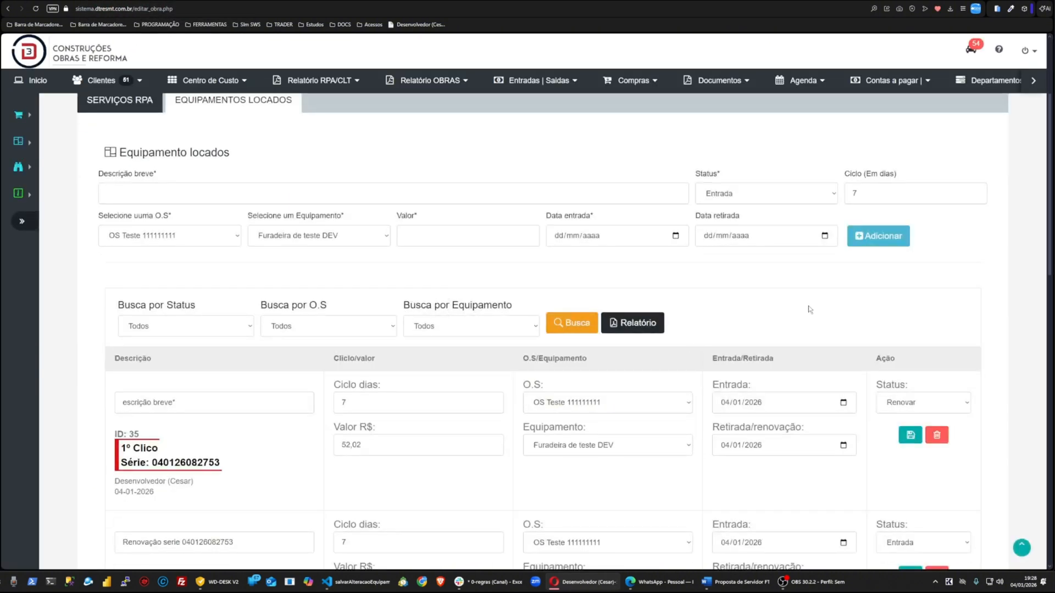
{"action": "left_click_drag", "start_coordinate": [273, 304], "coordinate": [342, 302]}
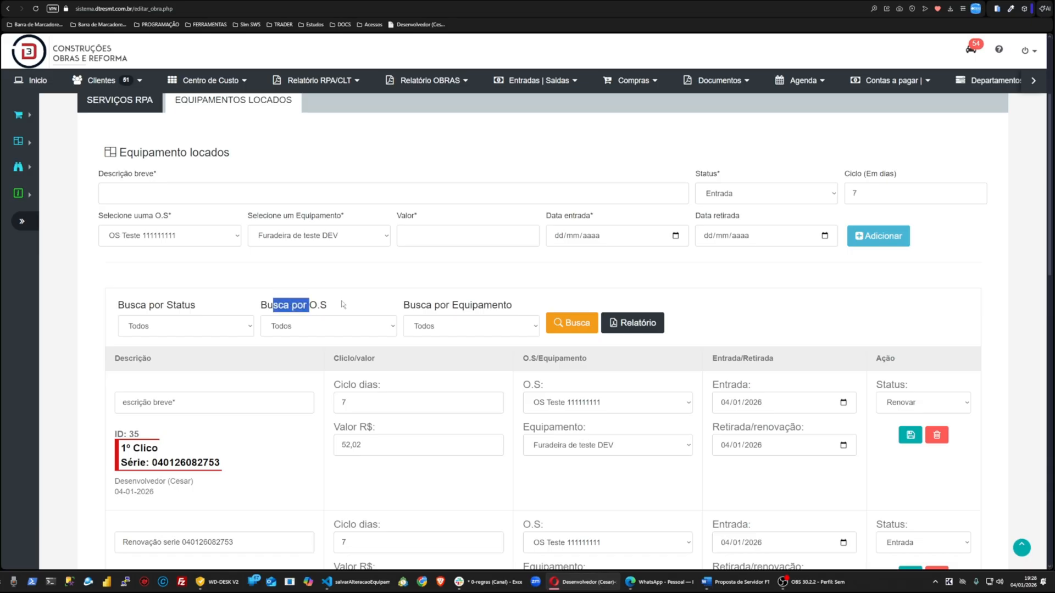
{"action": "left_click", "coordinate": [581, 278]}
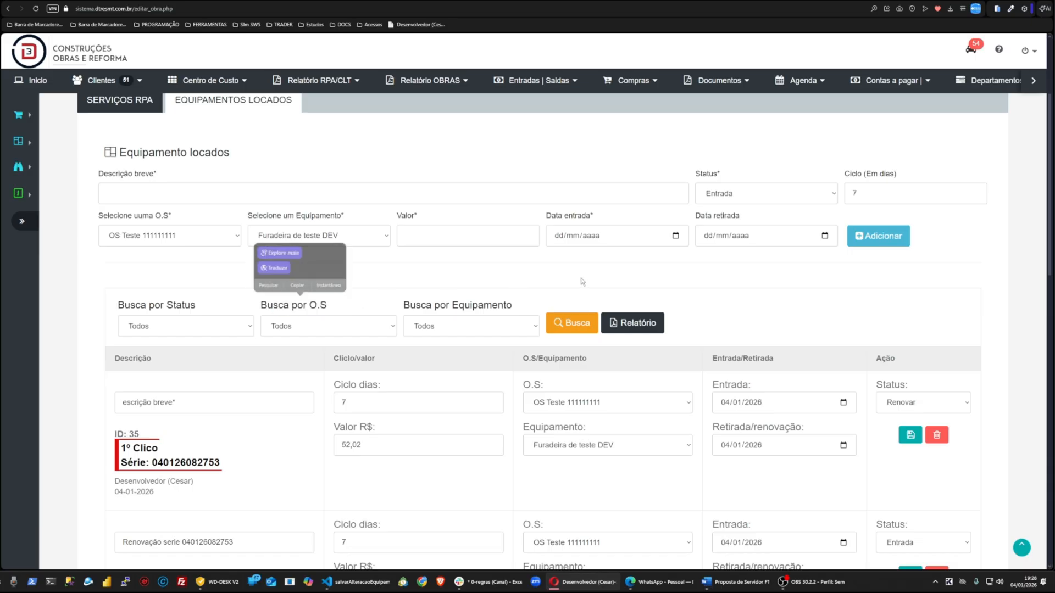
{"action": "left_click", "coordinate": [215, 333]}
{"action": "left_click", "coordinate": [333, 329]}
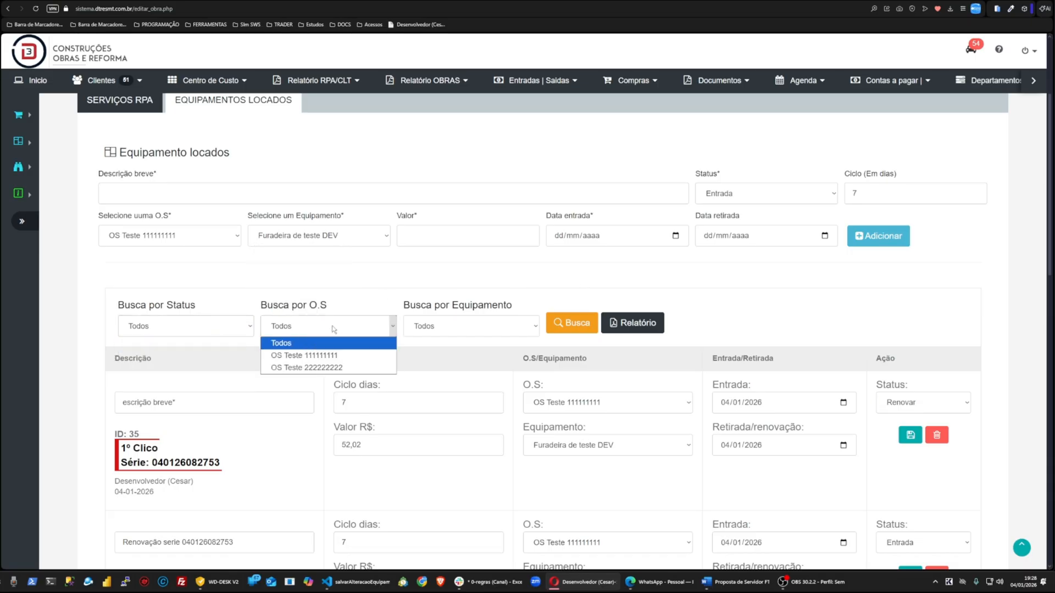
{"action": "left_click", "coordinate": [471, 326]}
{"action": "left_click", "coordinate": [373, 287]}
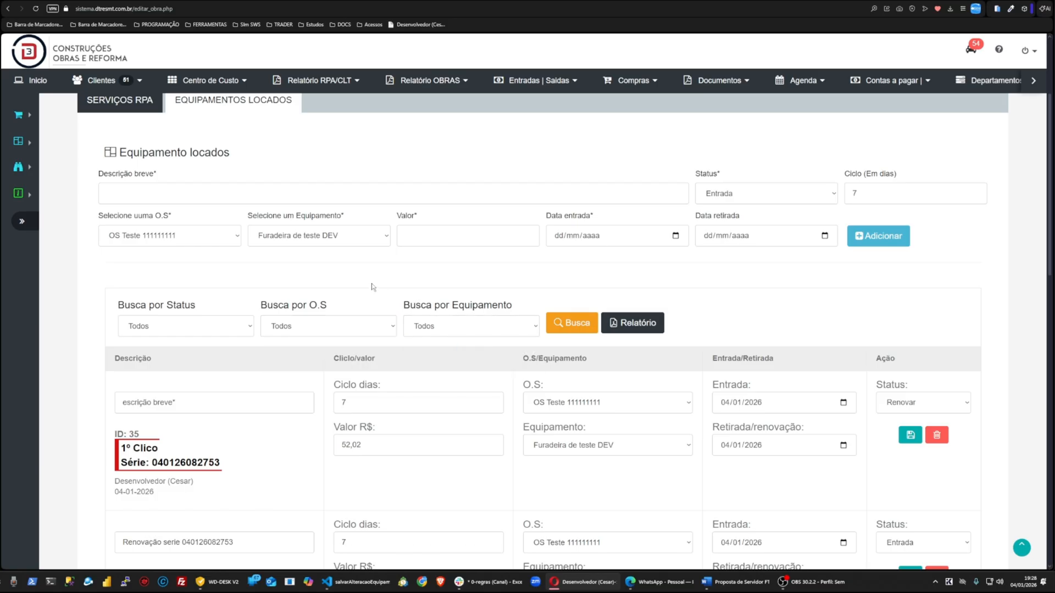
{"action": "left_click", "coordinate": [330, 326]}
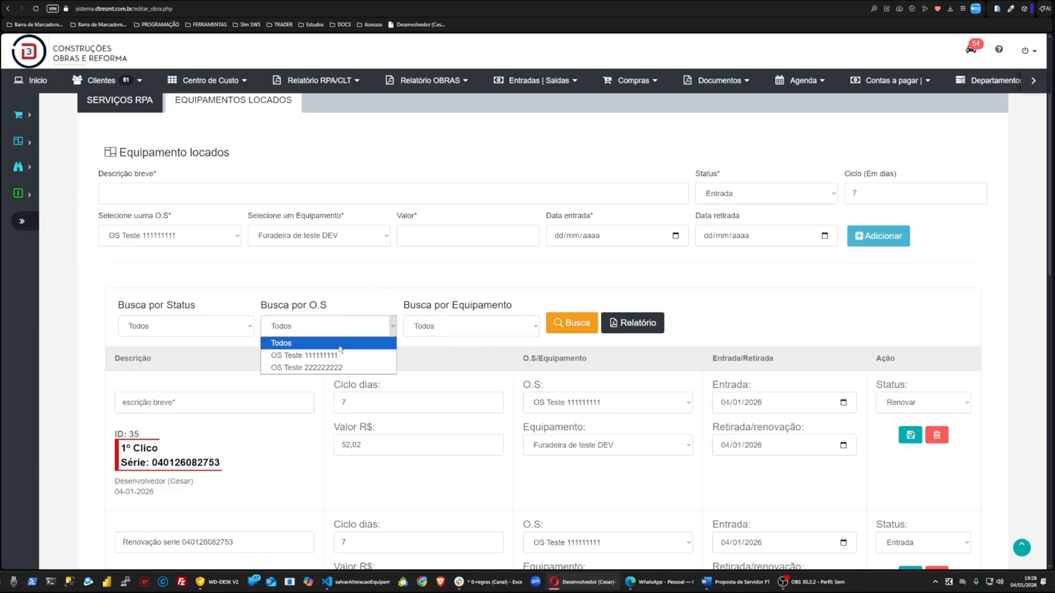
{"action": "left_click", "coordinate": [322, 353]}
{"action": "left_click", "coordinate": [572, 329]}
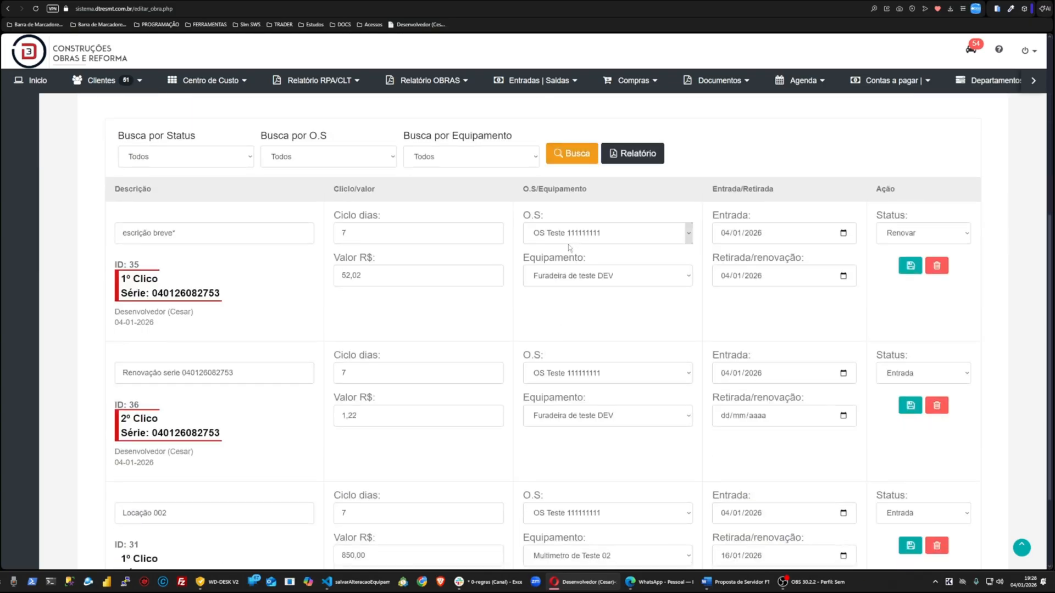
{"action": "scroll", "coordinate": [593, 478], "scroll_direction": "down", "scroll_amount": 2}
{"action": "scroll", "coordinate": [601, 467], "scroll_direction": "up", "scroll_amount": 5}
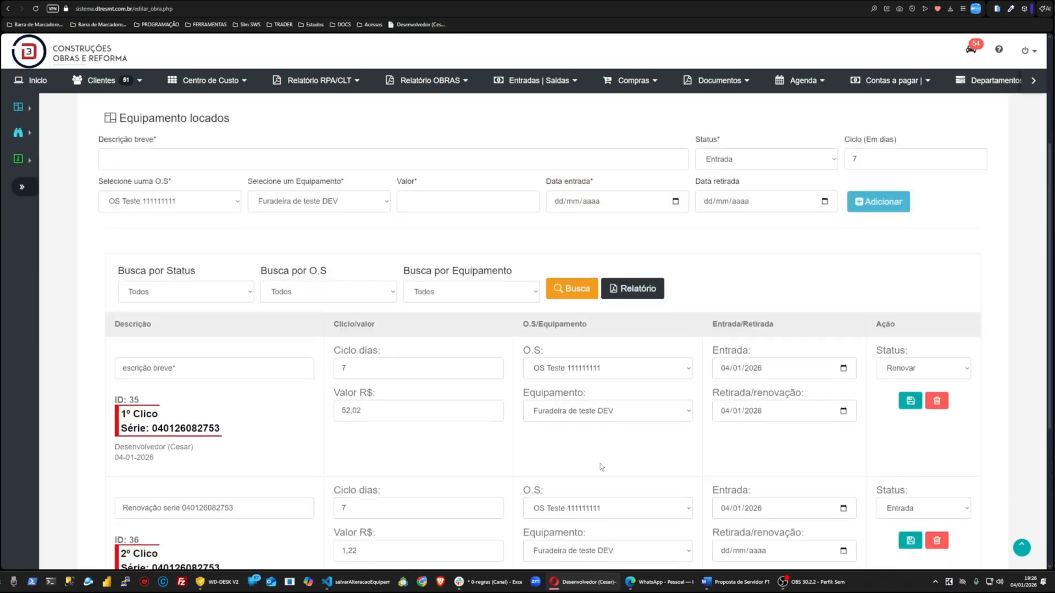
Step: Generate the report for the OS Teste 111111111 entries and review its rows in the print preview
{"action": "left_click", "coordinate": [630, 294]}
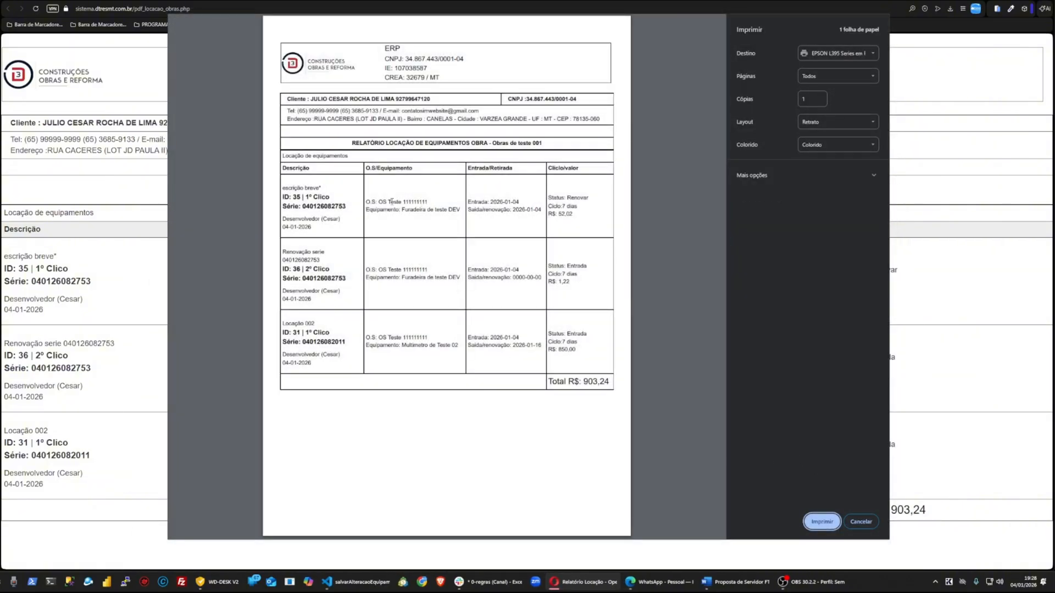
{"action": "left_click_drag", "start_coordinate": [388, 202], "coordinate": [428, 202]}
{"action": "left_click_drag", "start_coordinate": [384, 270], "coordinate": [486, 275]}
{"action": "left_click_drag", "start_coordinate": [382, 337], "coordinate": [429, 337]}
{"action": "left_click", "coordinate": [861, 521]}
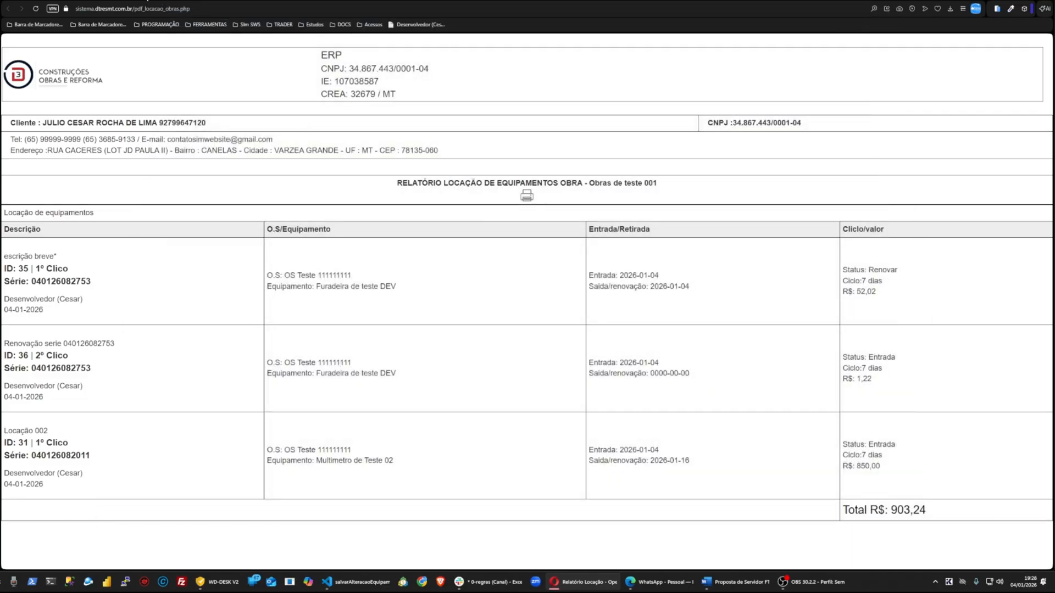
{"action": "left_click", "coordinate": [147, 0]}
Step: Filter the rented equipment list by O.S. OS Teste 222222222
{"action": "left_click", "coordinate": [346, 292]}
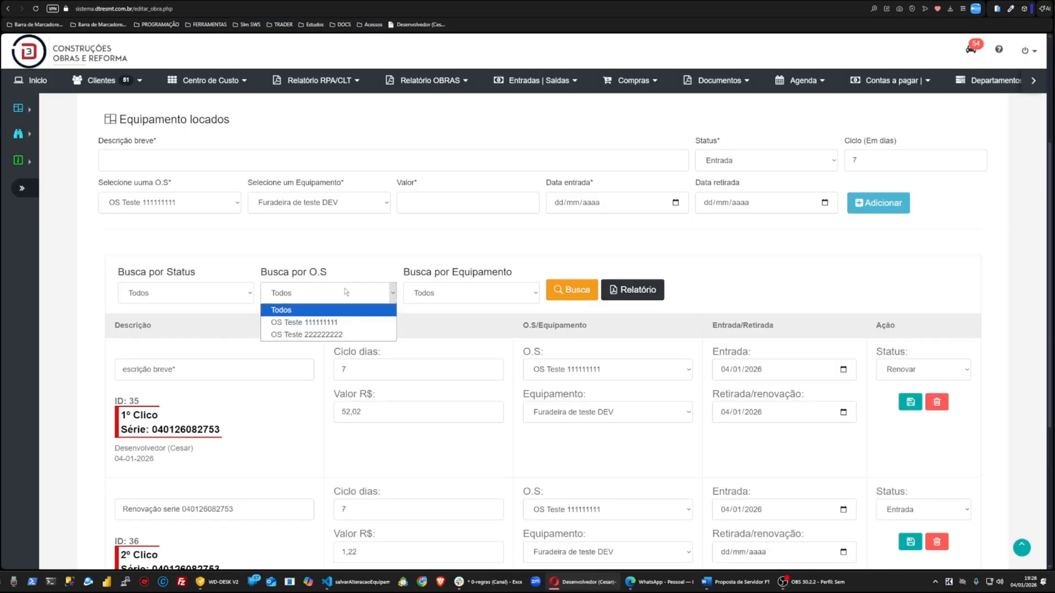
{"action": "left_click", "coordinate": [327, 335]}
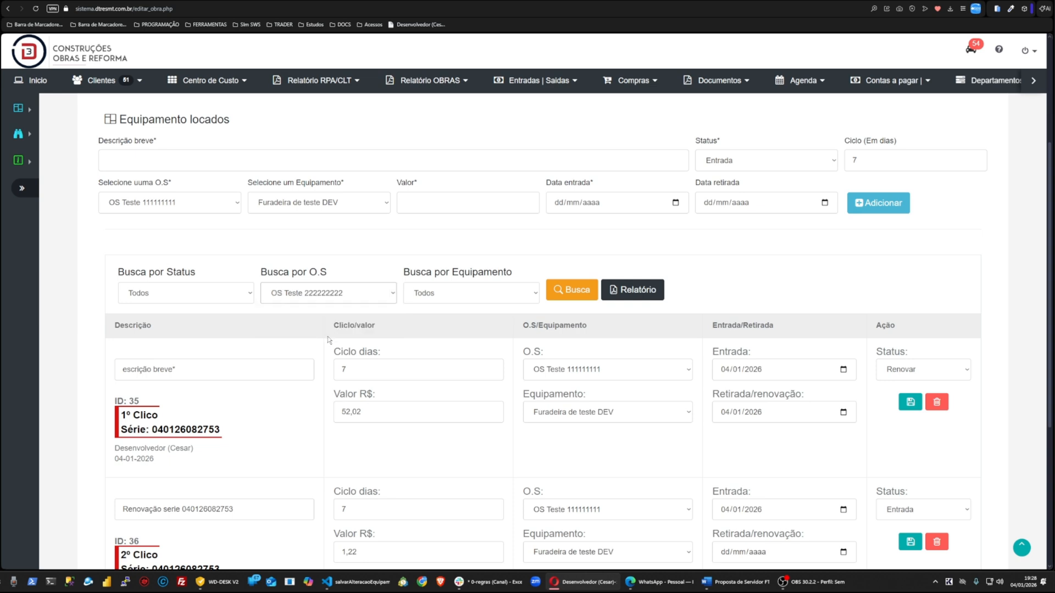
{"action": "left_click", "coordinate": [567, 294]}
{"action": "scroll", "coordinate": [568, 307], "scroll_direction": "down", "scroll_amount": 3}
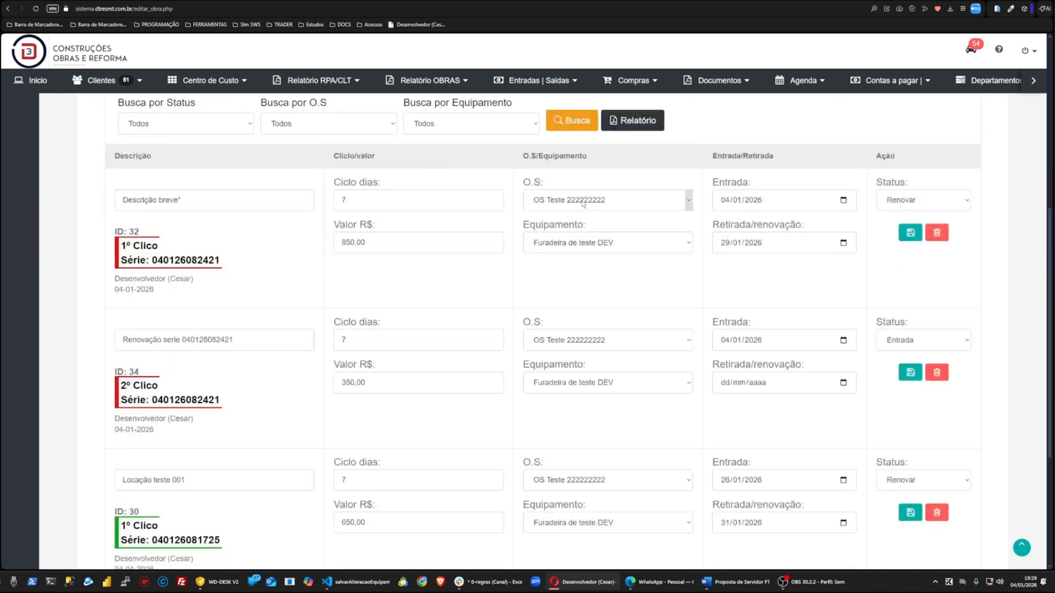
{"action": "scroll", "coordinate": [569, 418], "scroll_direction": "down", "scroll_amount": 2}
{"action": "scroll", "coordinate": [600, 489], "scroll_direction": "up", "scroll_amount": 7}
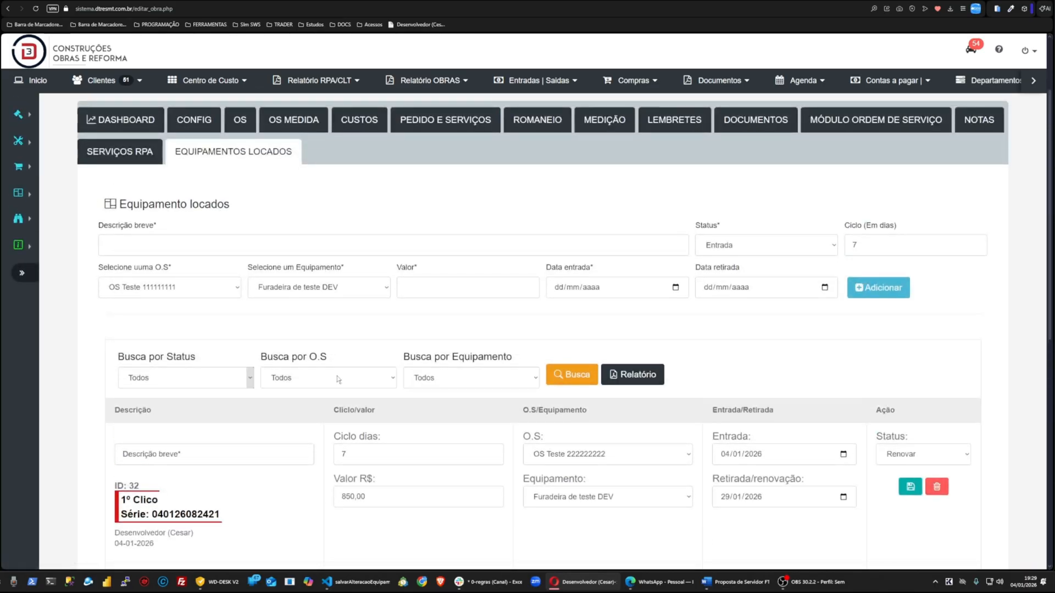
Step: Generate the report for the OS Teste 222222222 entries and review its rows in the print preview
{"action": "left_click", "coordinate": [631, 378]}
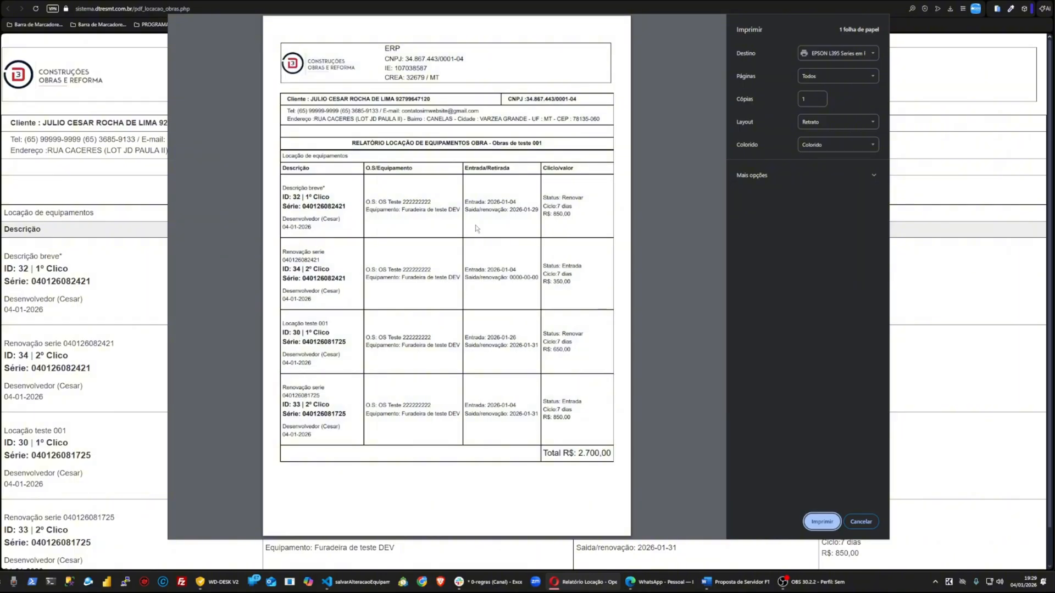
{"action": "left_click_drag", "start_coordinate": [403, 210], "coordinate": [443, 211]}
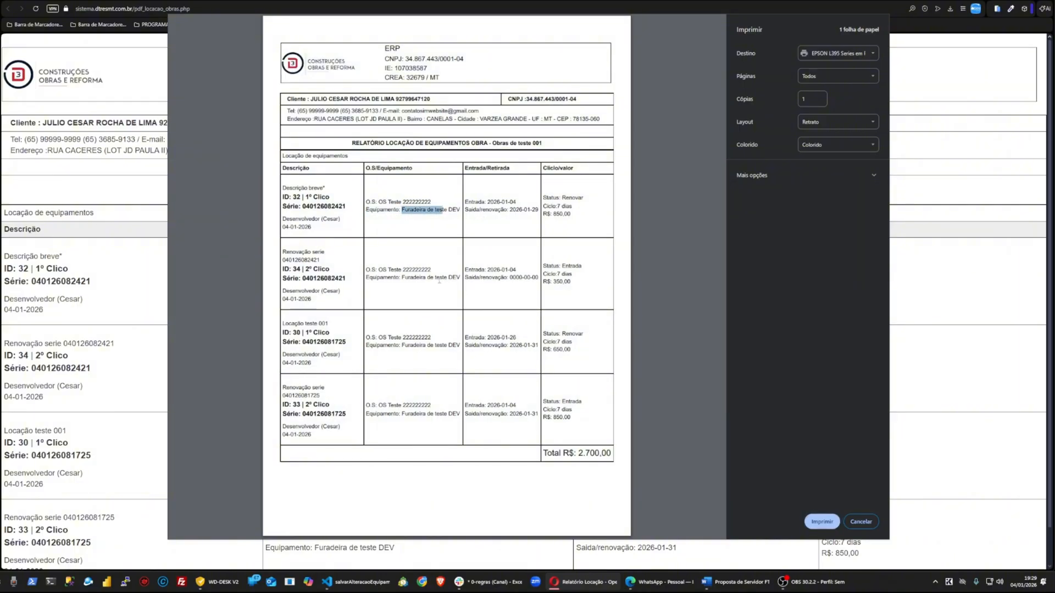
{"action": "left_click_drag", "start_coordinate": [396, 278], "coordinate": [452, 279]}
{"action": "left_click_drag", "start_coordinate": [396, 345], "coordinate": [467, 340]}
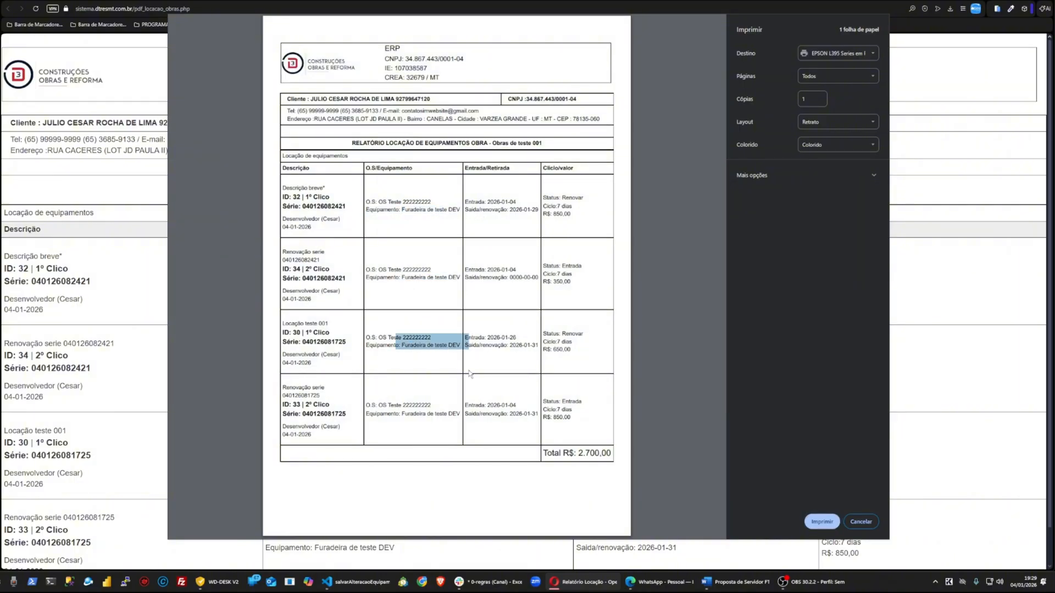
{"action": "left_click", "coordinate": [861, 522]}
{"action": "left_click", "coordinate": [143, 0]}
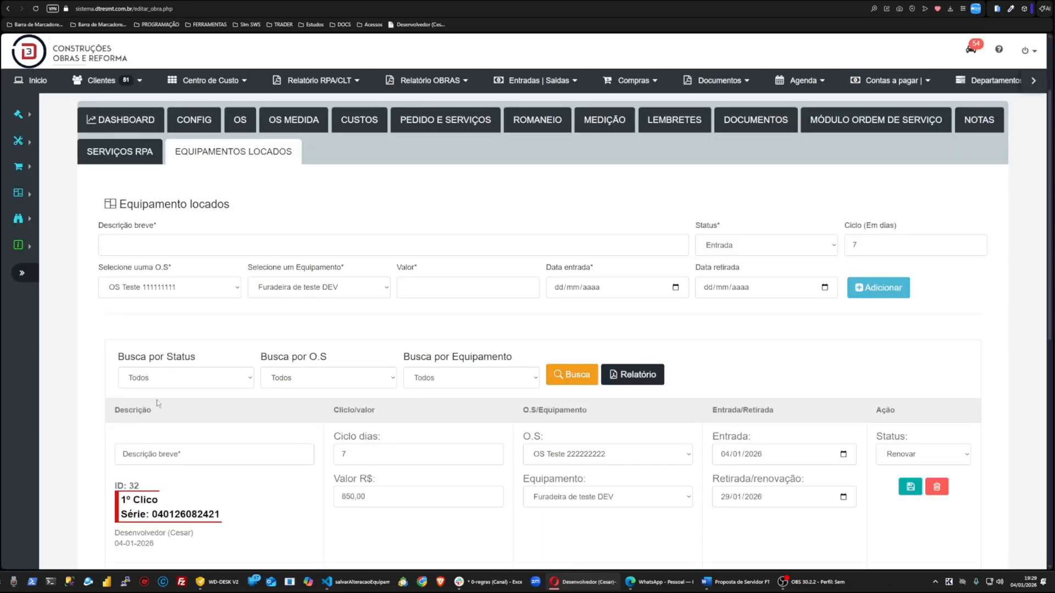
Step: Filter the rented equipment list by equipment Multimetro de Teste 02
{"action": "left_click", "coordinate": [140, 384]}
{"action": "left_click", "coordinate": [264, 379]}
{"action": "left_click", "coordinate": [440, 379]}
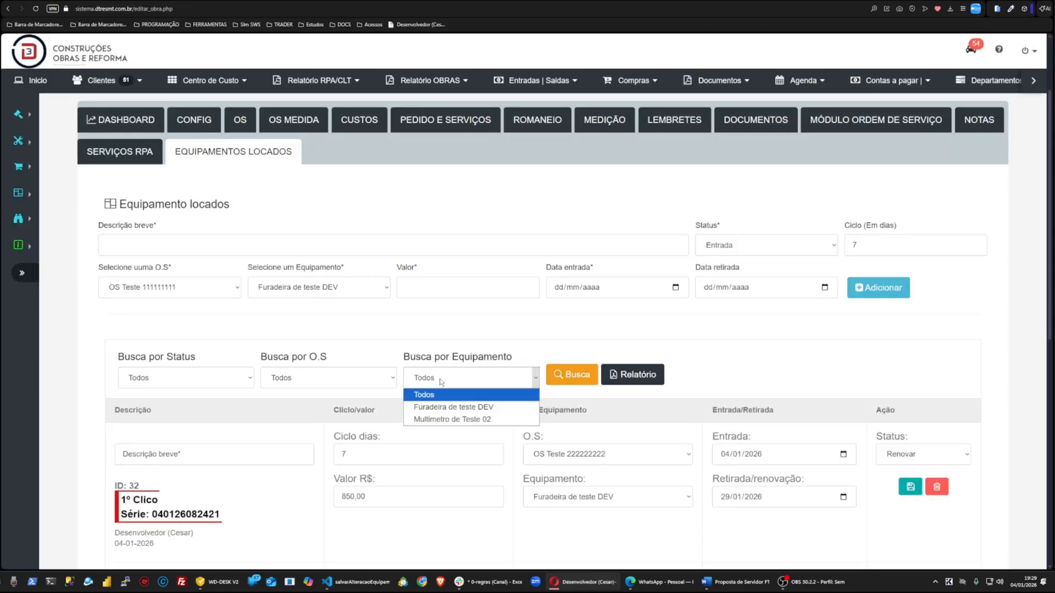
{"action": "left_click", "coordinate": [452, 419]}
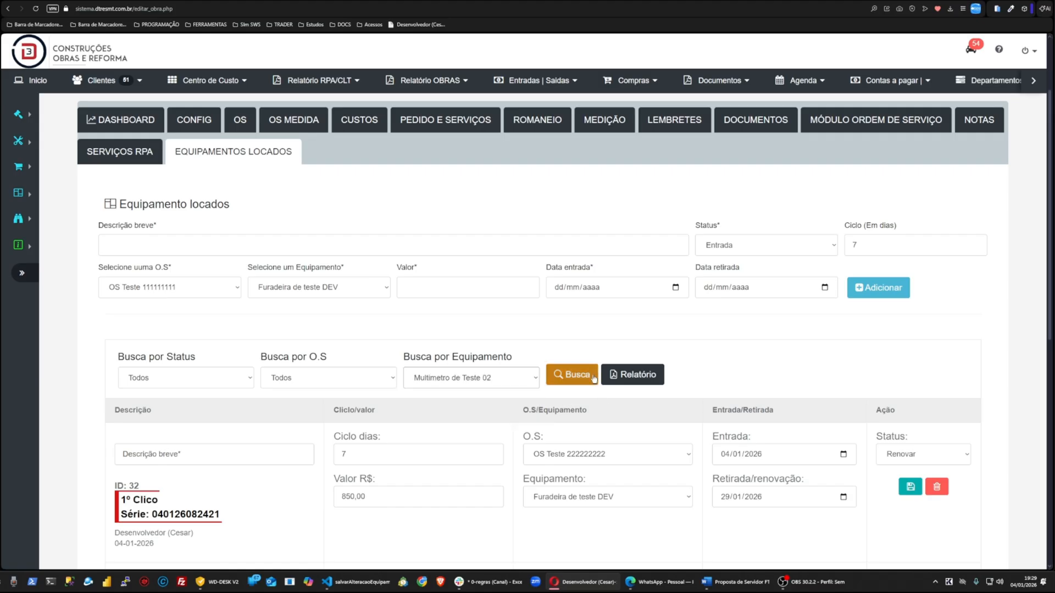
{"action": "left_click", "coordinate": [571, 375]}
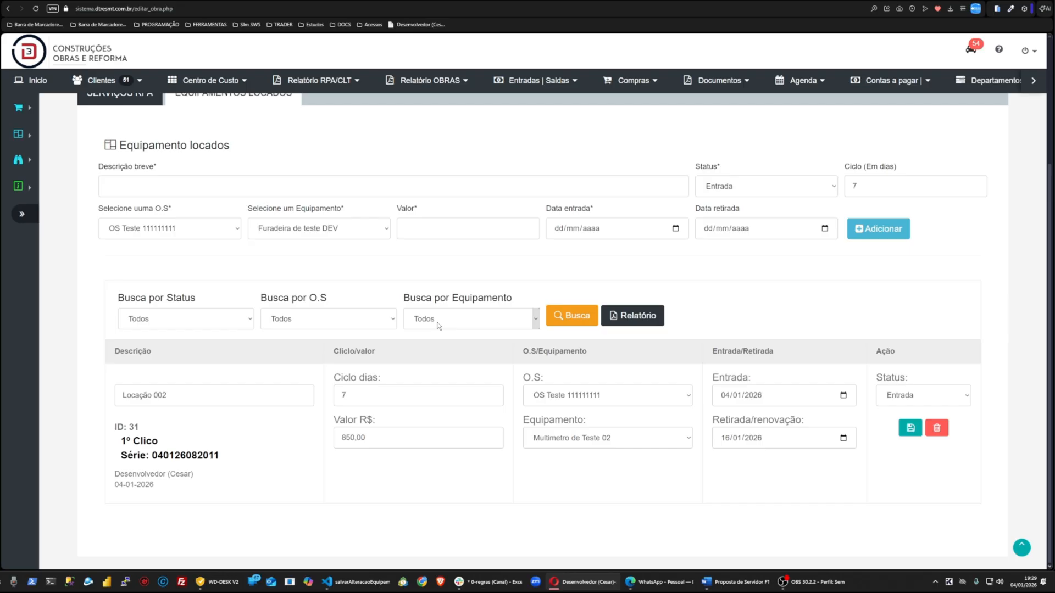
Step: Filter the rented equipment list by status Retirado
{"action": "left_click", "coordinate": [178, 314]}
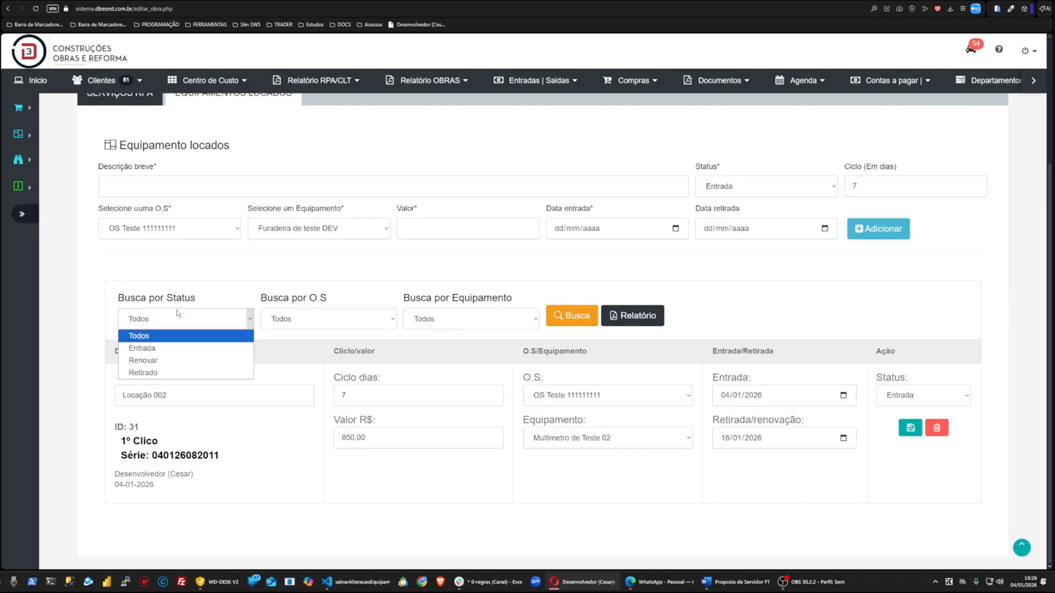
{"action": "left_click", "coordinate": [175, 373]}
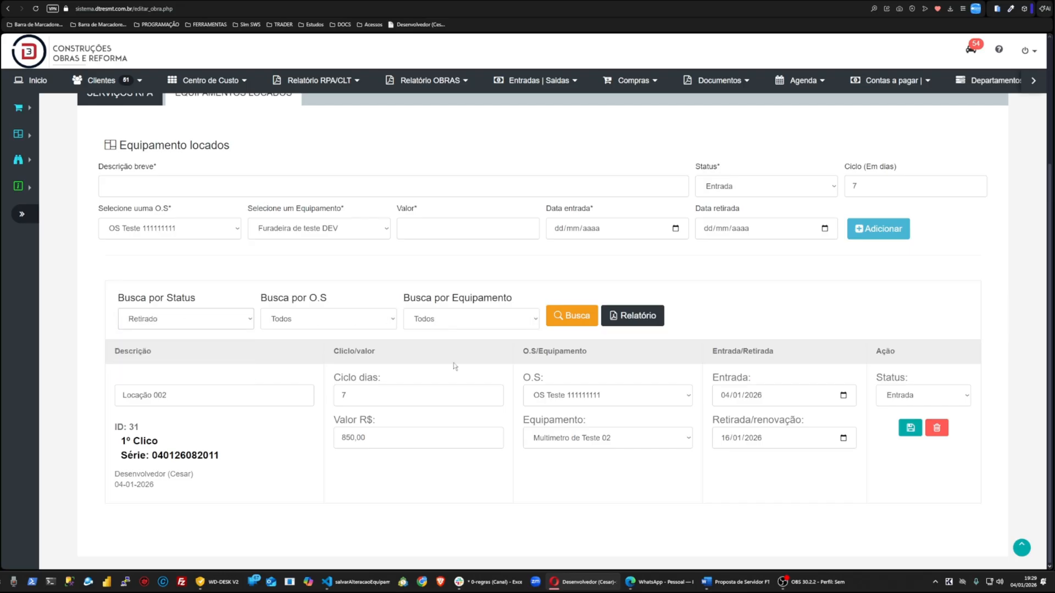
{"action": "left_click", "coordinate": [555, 317]}
Step: Filter the rented equipment list by status Entrada and browse the results
{"action": "left_click", "coordinate": [153, 369]}
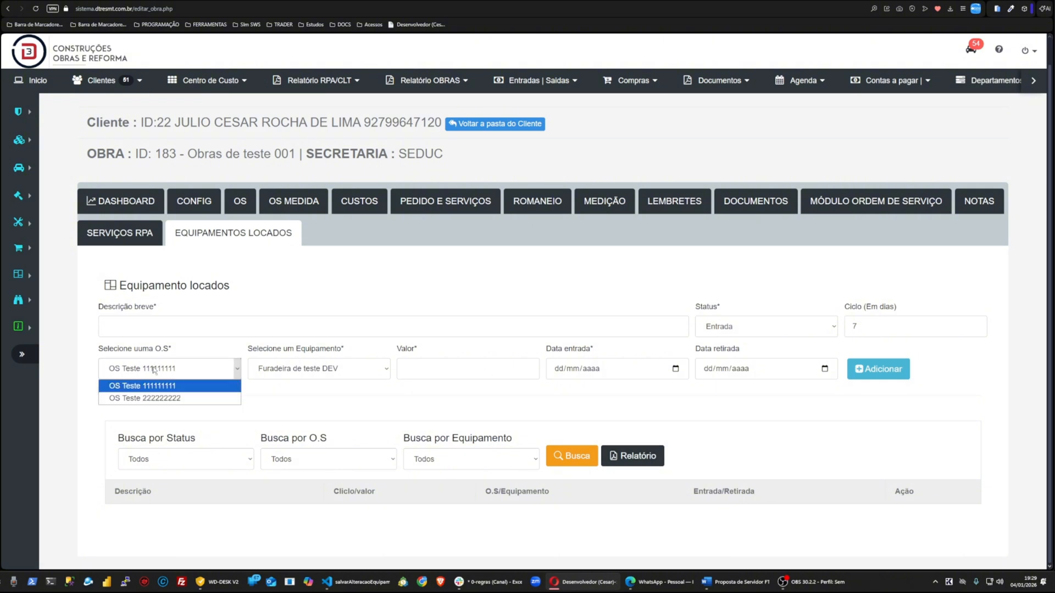
{"action": "left_click", "coordinate": [216, 460]}
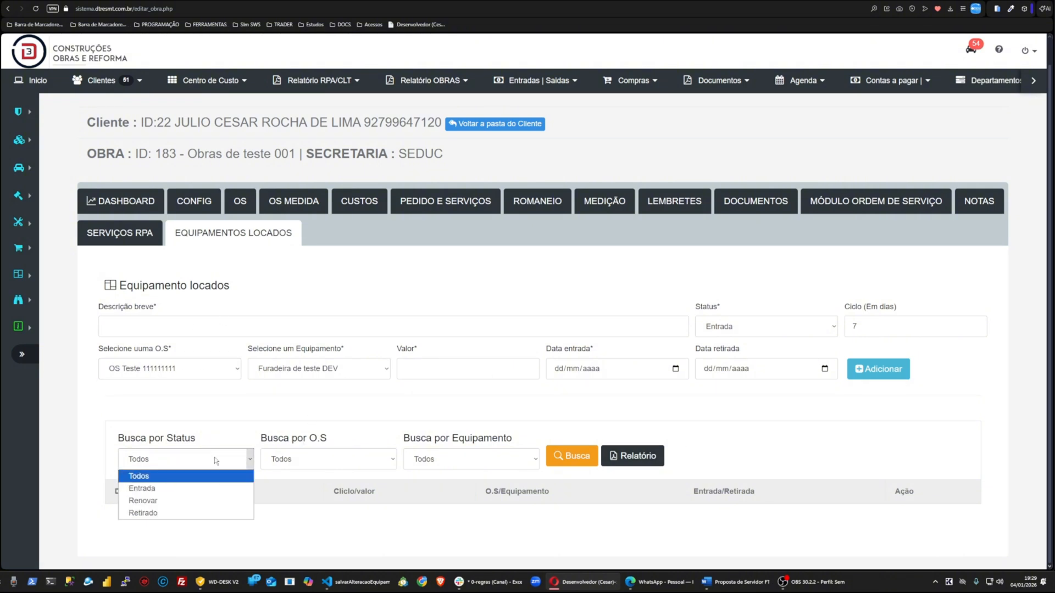
{"action": "left_click", "coordinate": [163, 489]}
{"action": "left_click", "coordinate": [566, 457]}
{"action": "scroll", "coordinate": [809, 379], "scroll_direction": "down", "scroll_amount": 4}
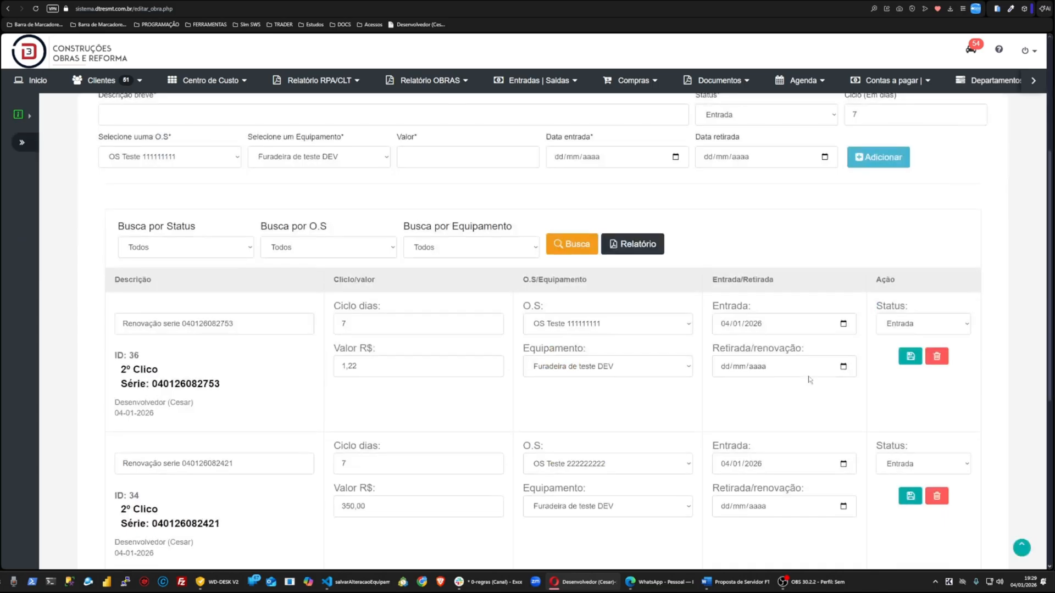
{"action": "scroll", "coordinate": [809, 379], "scroll_direction": "down", "scroll_amount": 6}
{"action": "scroll", "coordinate": [809, 379], "scroll_direction": "up", "scroll_amount": 8}
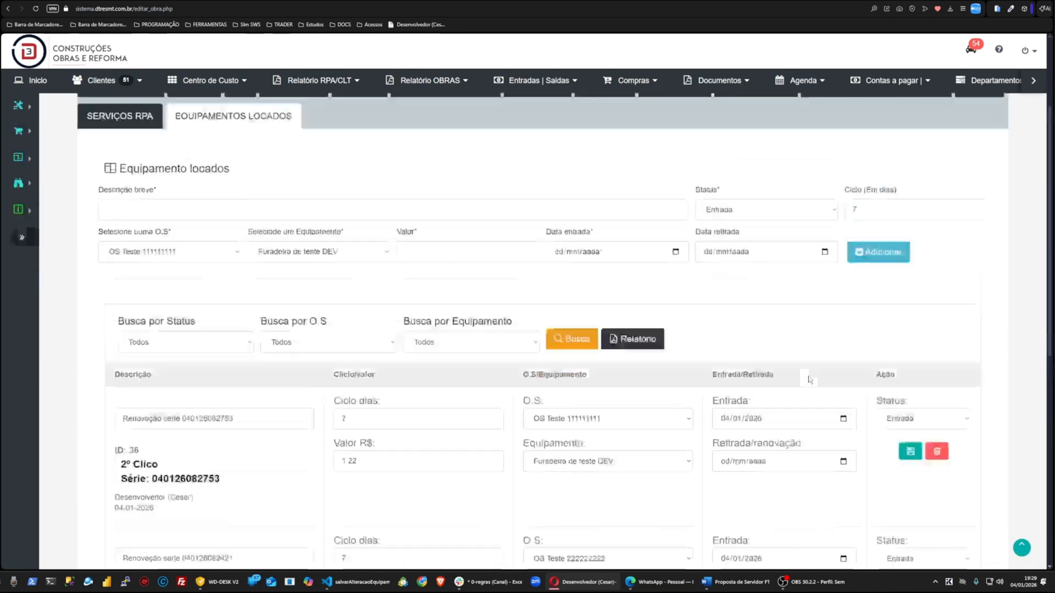
{"action": "scroll", "coordinate": [809, 379], "scroll_direction": "up", "scroll_amount": 3}
{"action": "scroll", "coordinate": [729, 389], "scroll_direction": "down", "scroll_amount": 4}
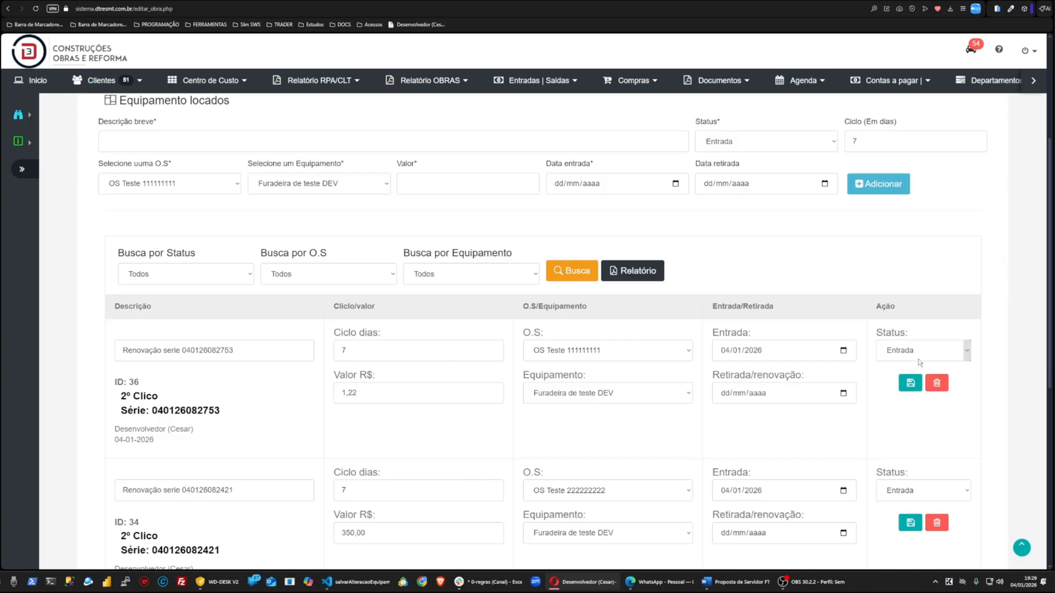
{"action": "scroll", "coordinate": [918, 358], "scroll_direction": "down", "scroll_amount": 7}
{"action": "left_click", "coordinate": [916, 396]}
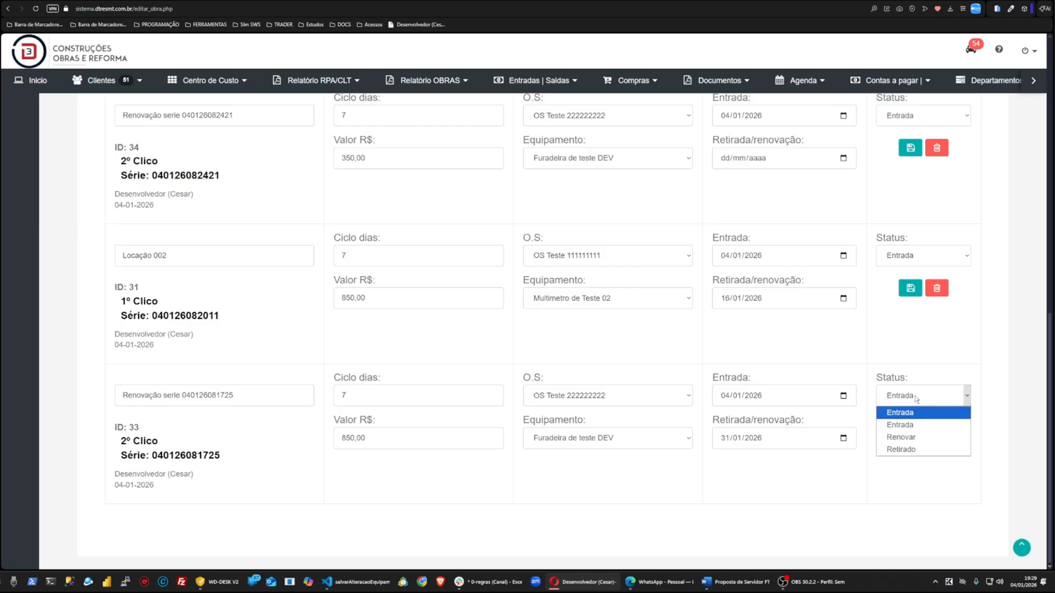
{"action": "left_click", "coordinate": [918, 450]}
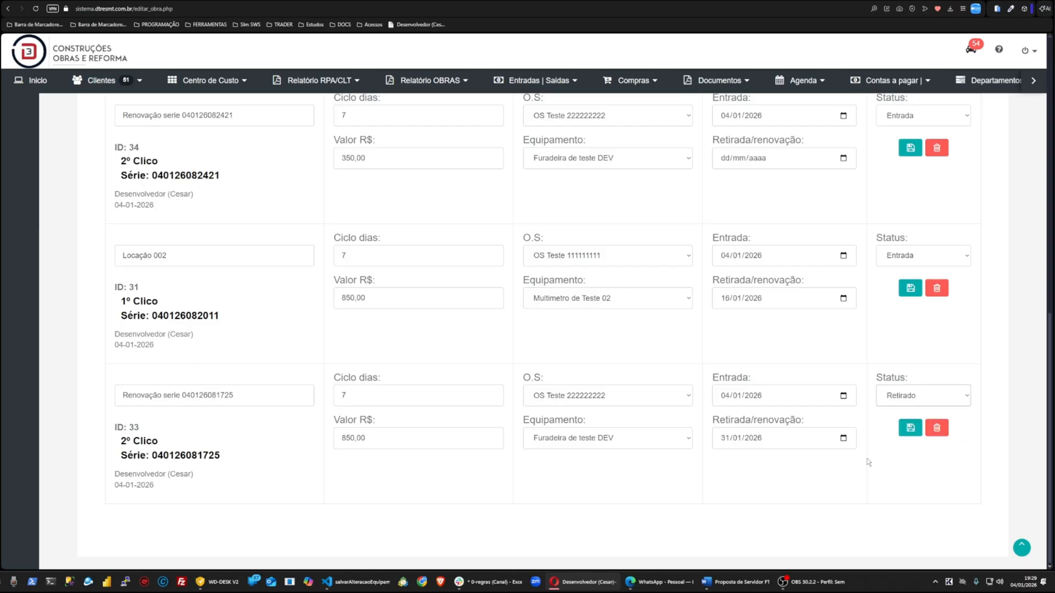
Step: Open the Relatório OBRAS menu and copy a screenshot with the Locação Equipamentos item outlined in red
{"action": "scroll", "coordinate": [901, 478], "scroll_direction": "up", "scroll_amount": 8}
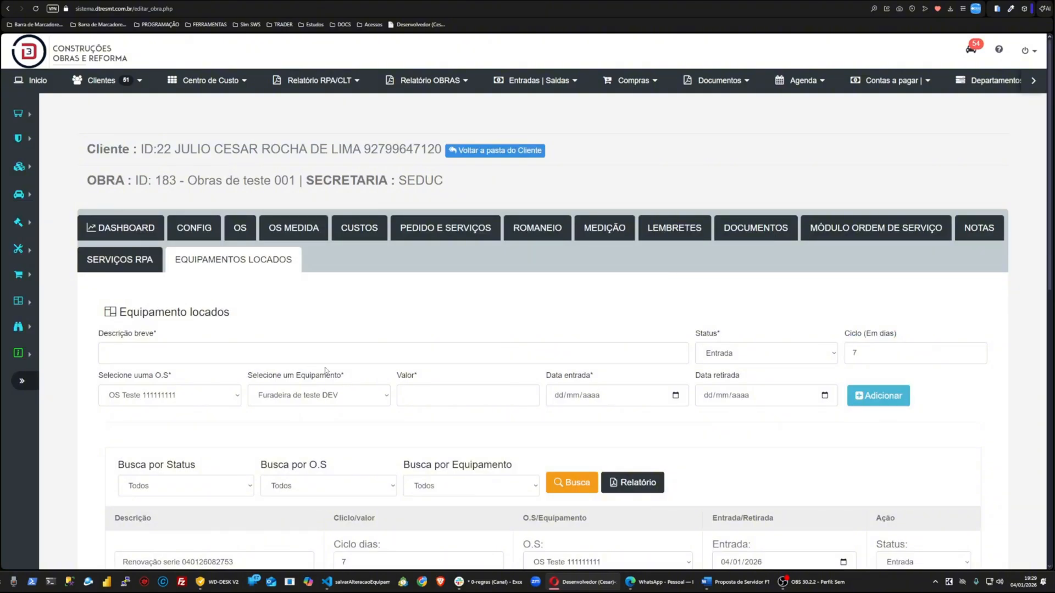
{"action": "left_click", "coordinate": [435, 81]}
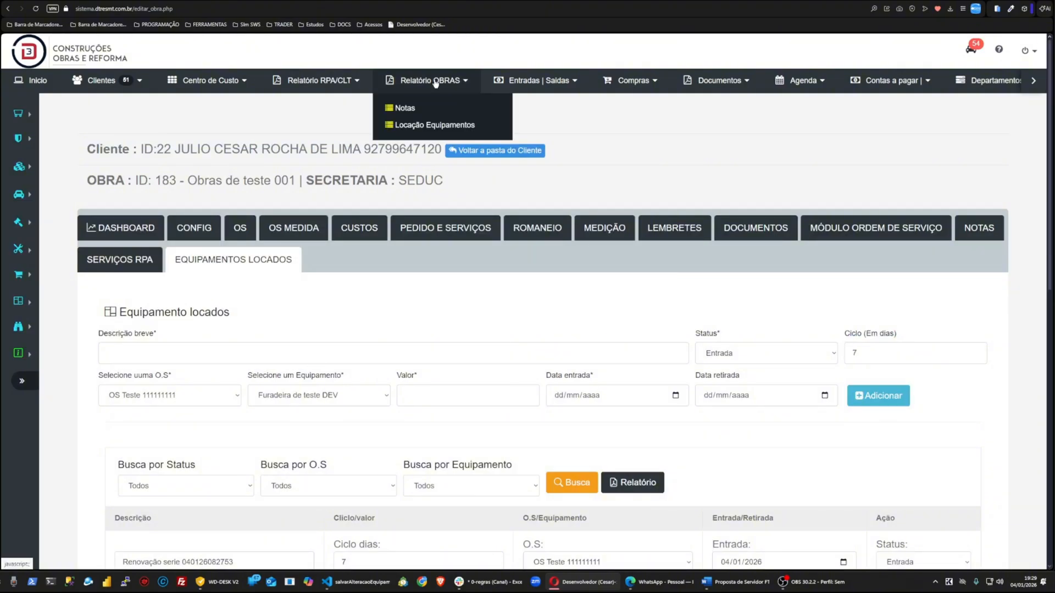
{"action": "key", "text": "Print"}
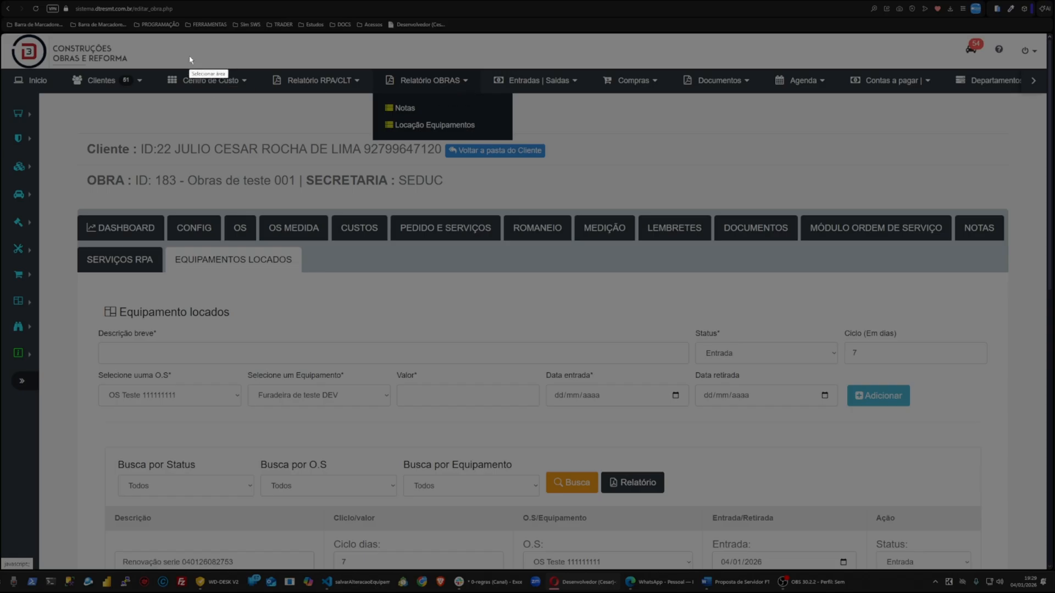
{"action": "left_click_drag", "start_coordinate": [189, 56], "coordinate": [790, 337]}
{"action": "left_click", "coordinate": [798, 290]}
{"action": "left_click_drag", "start_coordinate": [357, 117], "coordinate": [531, 142]}
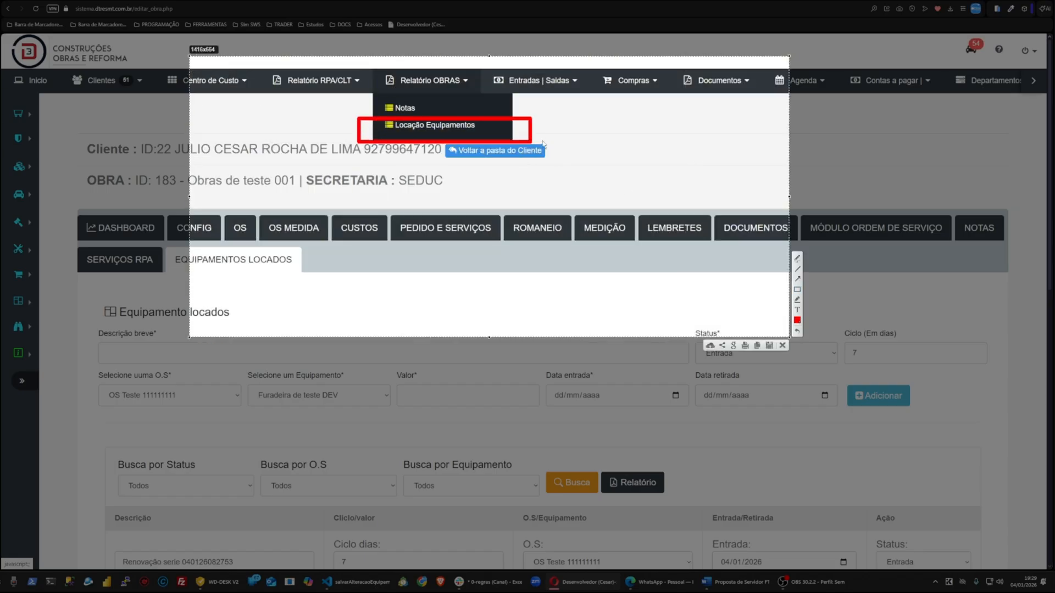
{"action": "key", "text": "ctrl+c"}
Step: Open the equipment rental report and filter it with all statuses, all equipment and the default entry period
{"action": "left_click", "coordinate": [426, 80]}
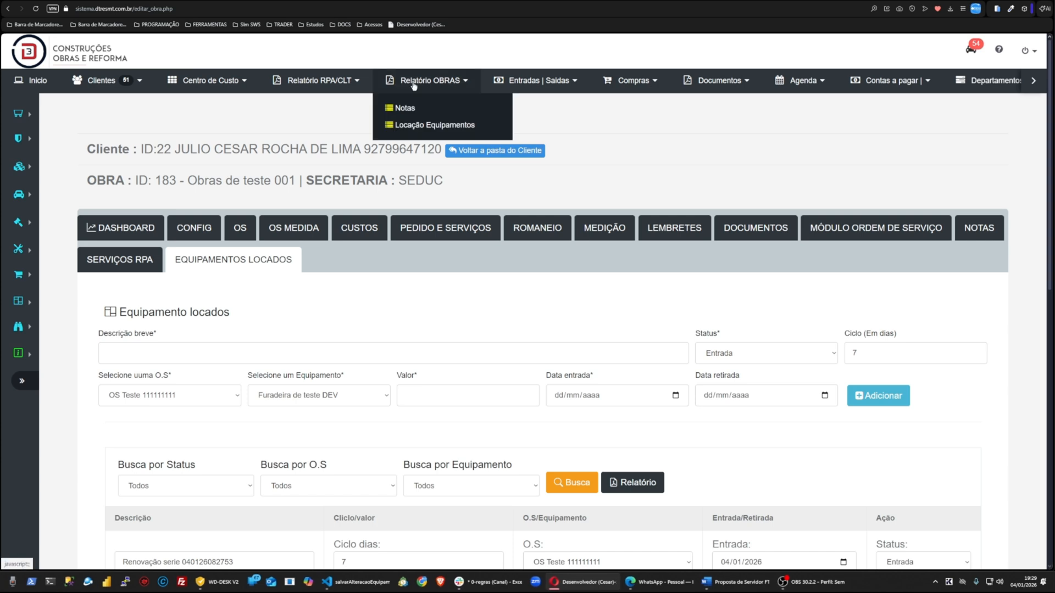
{"action": "left_click", "coordinate": [415, 125]}
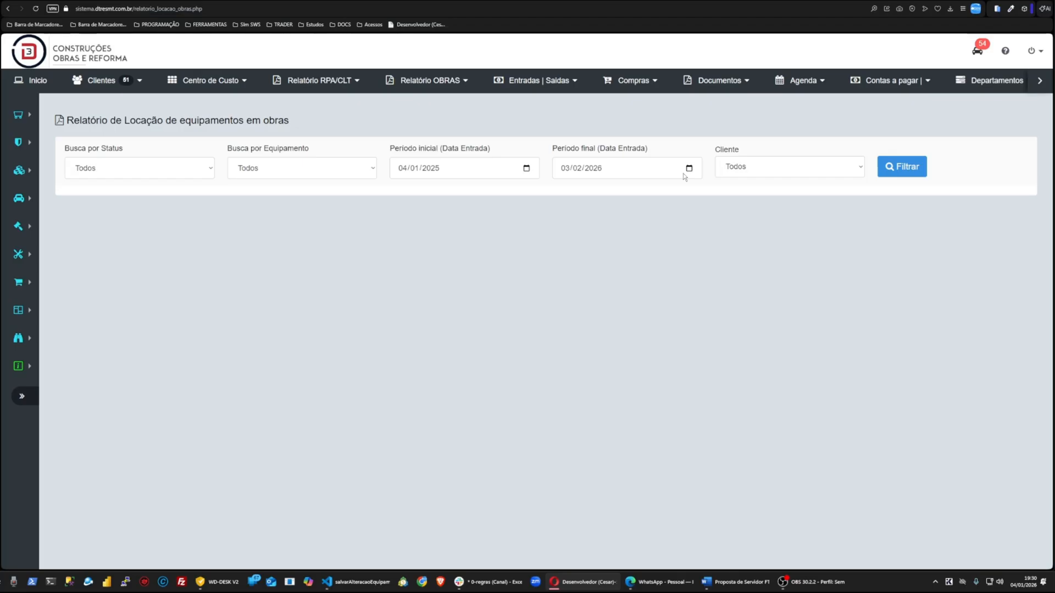
{"action": "left_click", "coordinate": [198, 171]}
{"action": "left_click", "coordinate": [285, 171]}
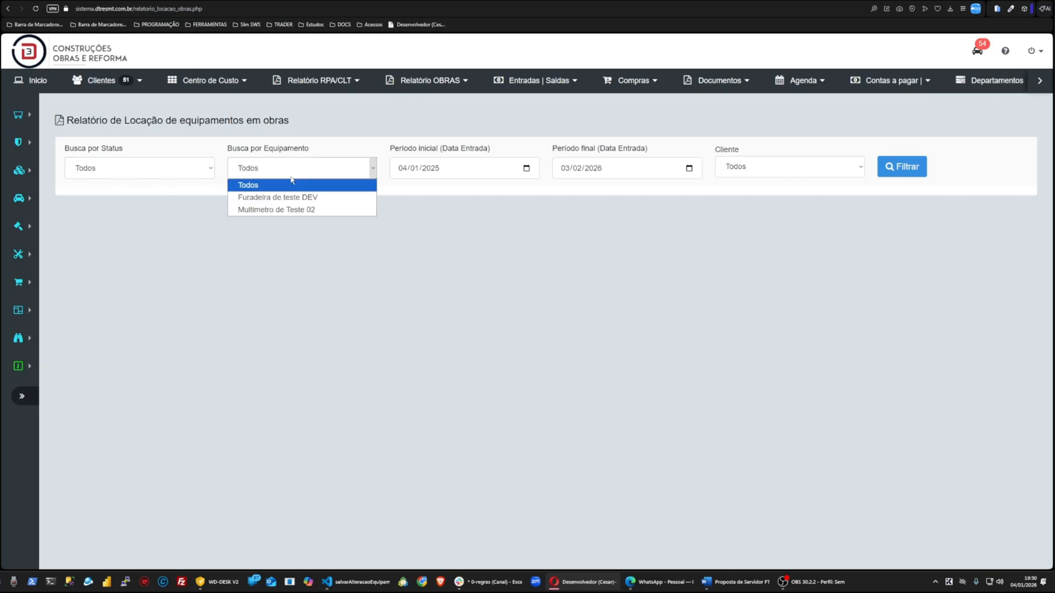
{"action": "left_click", "coordinate": [527, 170]}
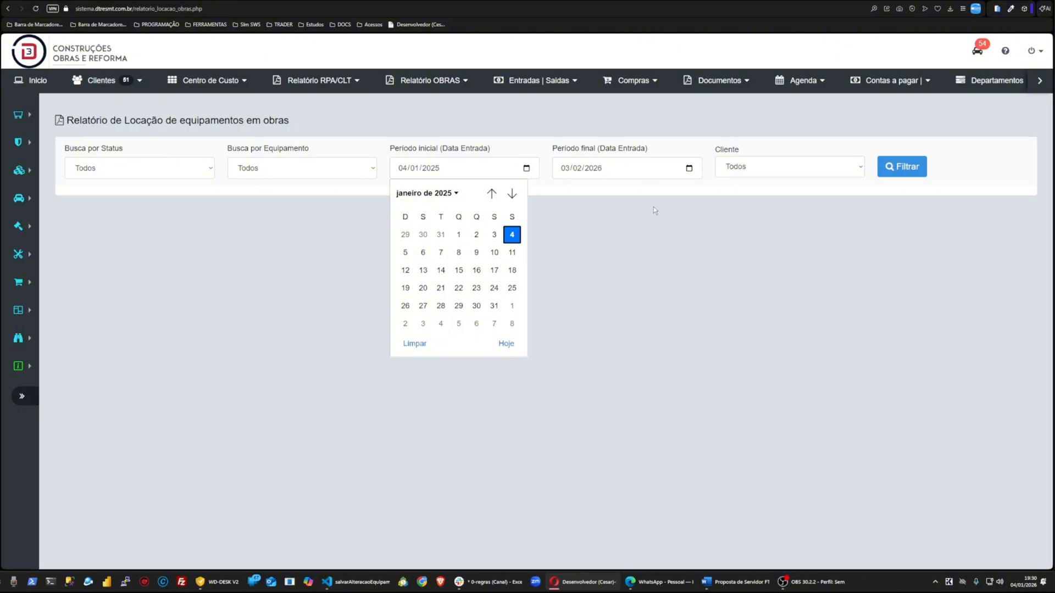
{"action": "left_click", "coordinate": [689, 169]}
{"action": "left_click", "coordinate": [745, 256]}
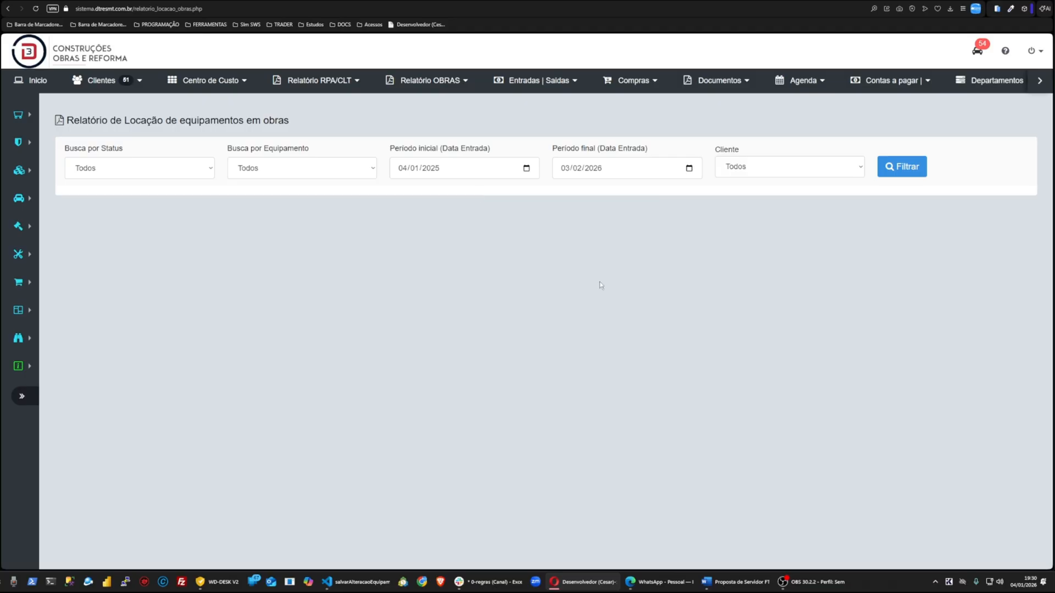
{"action": "left_click", "coordinate": [901, 168]}
{"action": "scroll", "coordinate": [660, 287], "scroll_direction": "down", "scroll_amount": 5}
{"action": "scroll", "coordinate": [658, 282], "scroll_direction": "down", "scroll_amount": 4}
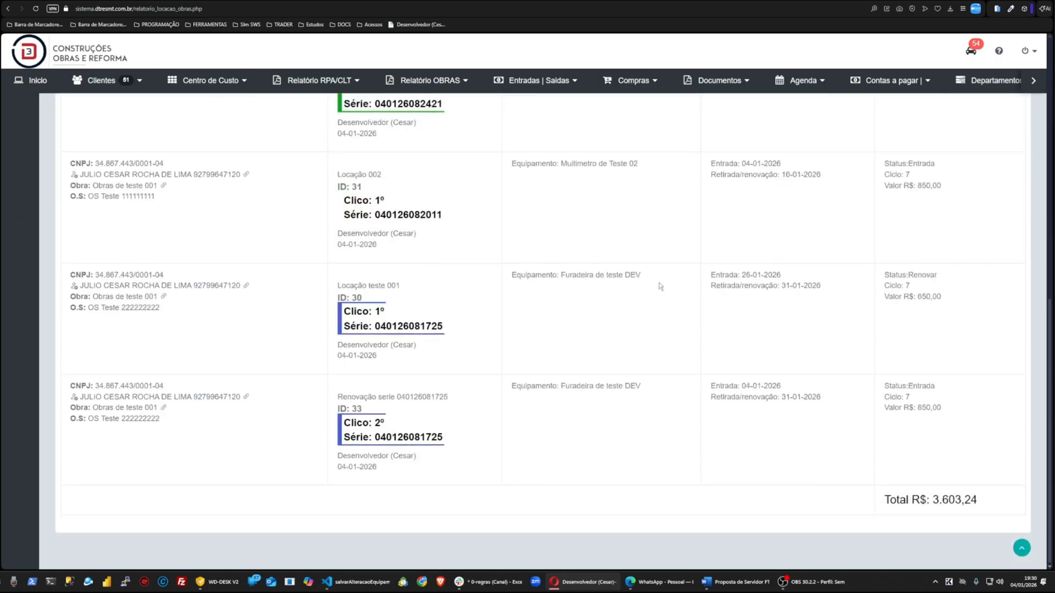
{"action": "scroll", "coordinate": [658, 282], "scroll_direction": "up", "scroll_amount": 15}
Step: Select the work's client in the Cliente filter and choose the work Obras de teste 001
{"action": "left_click", "coordinate": [739, 175]}
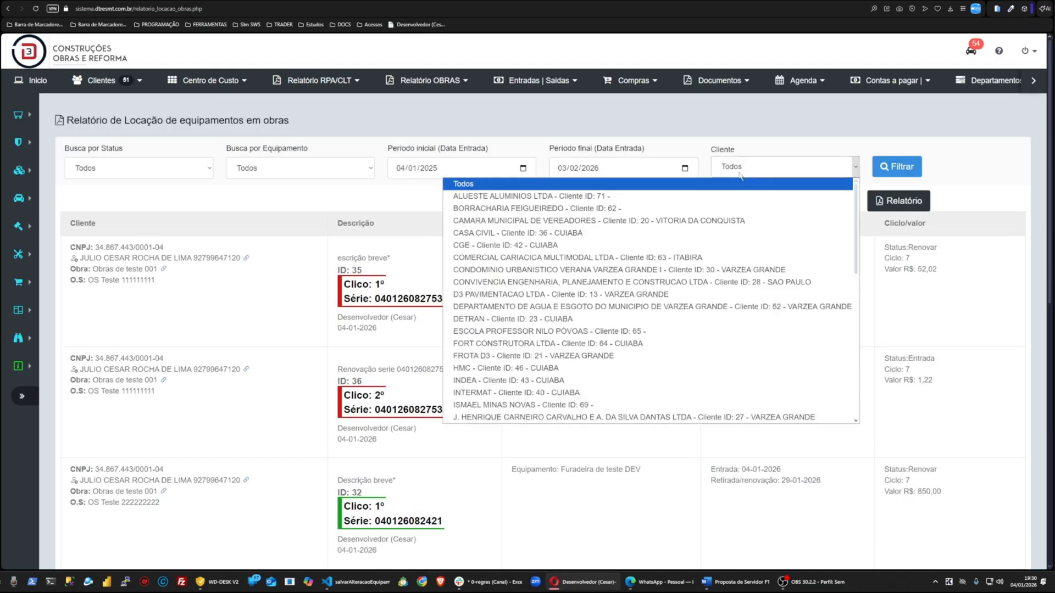
{"action": "type", "text": "ju"}
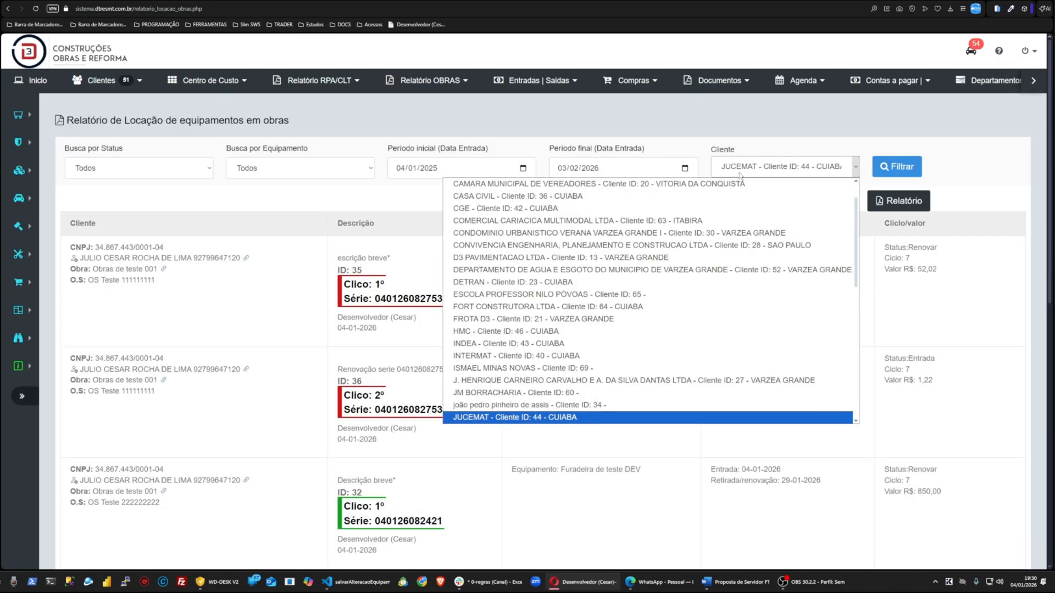
{"action": "type", "text": "l"}
{"action": "key", "text": "Return"}
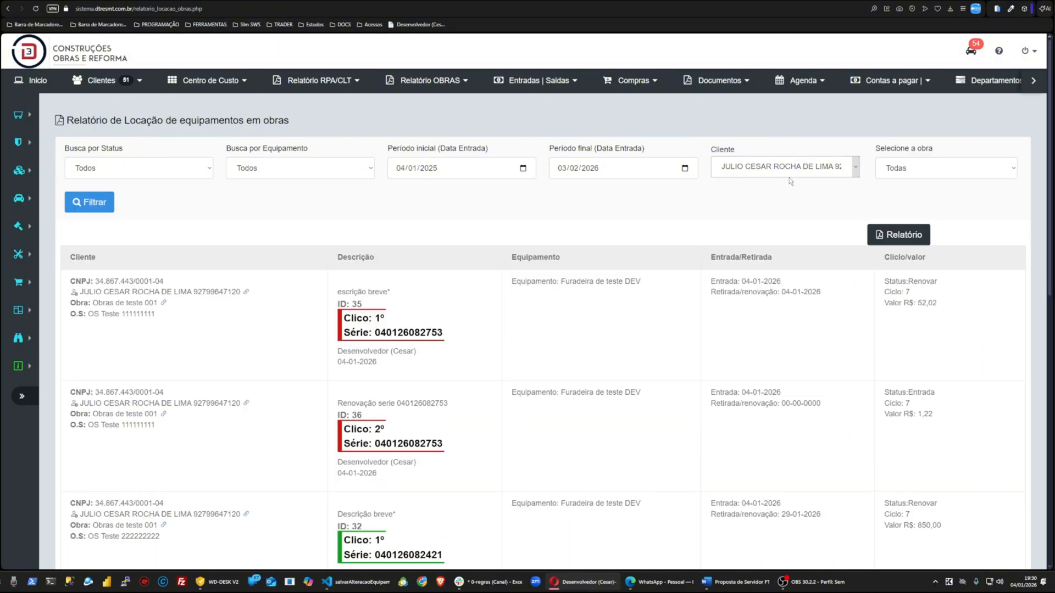
{"action": "left_click", "coordinate": [909, 168]}
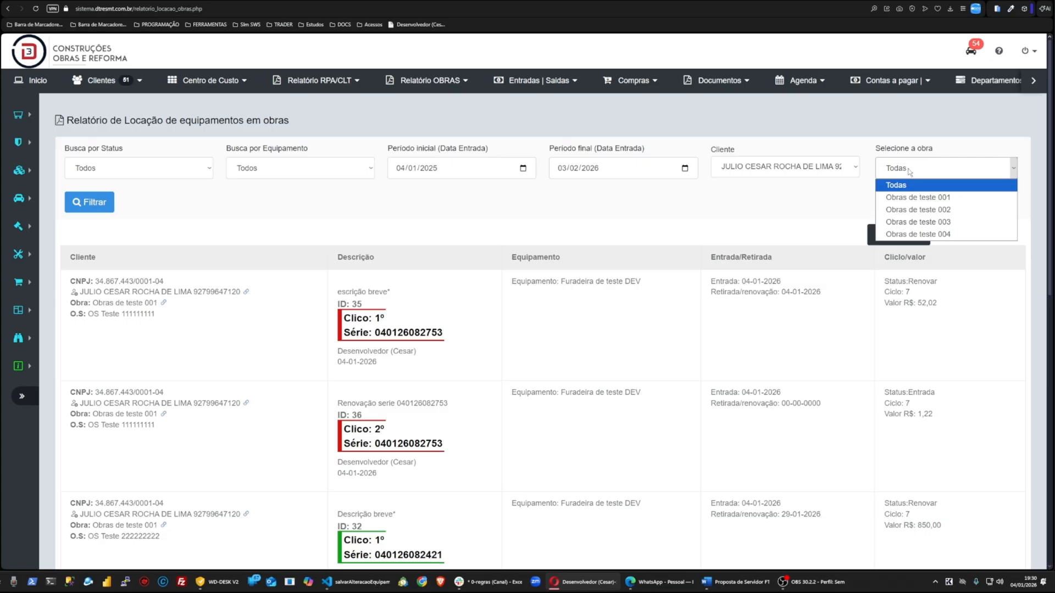
{"action": "left_click", "coordinate": [913, 196]}
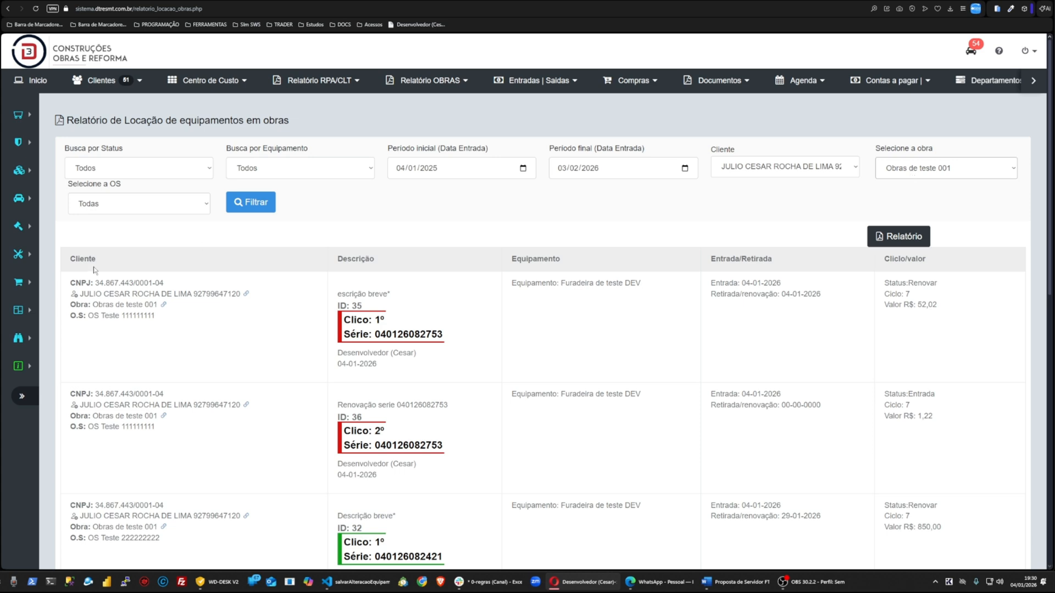
{"action": "left_click", "coordinate": [128, 212]}
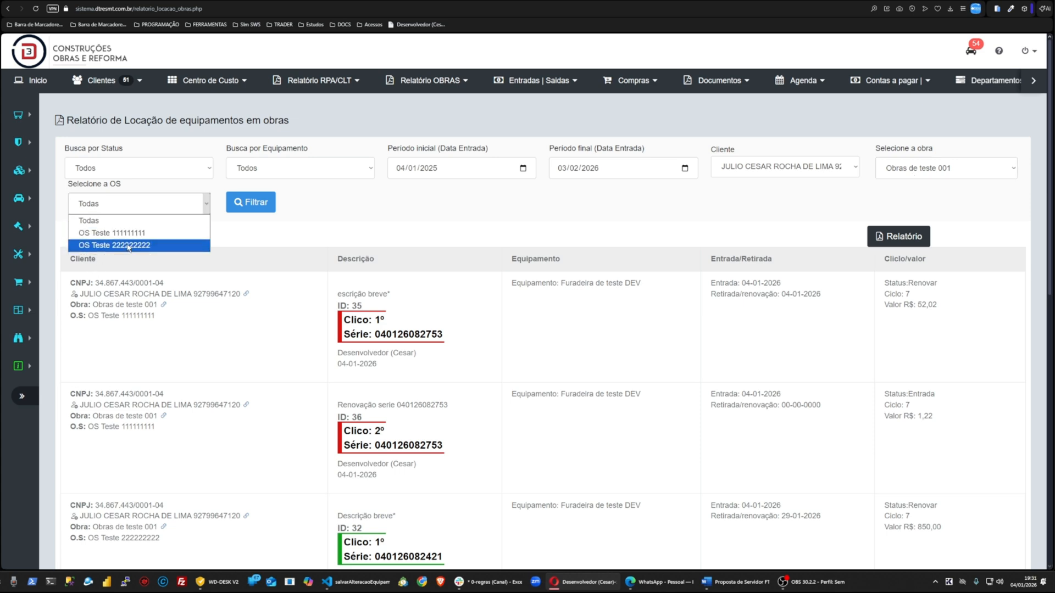
{"action": "key", "text": "Escape"}
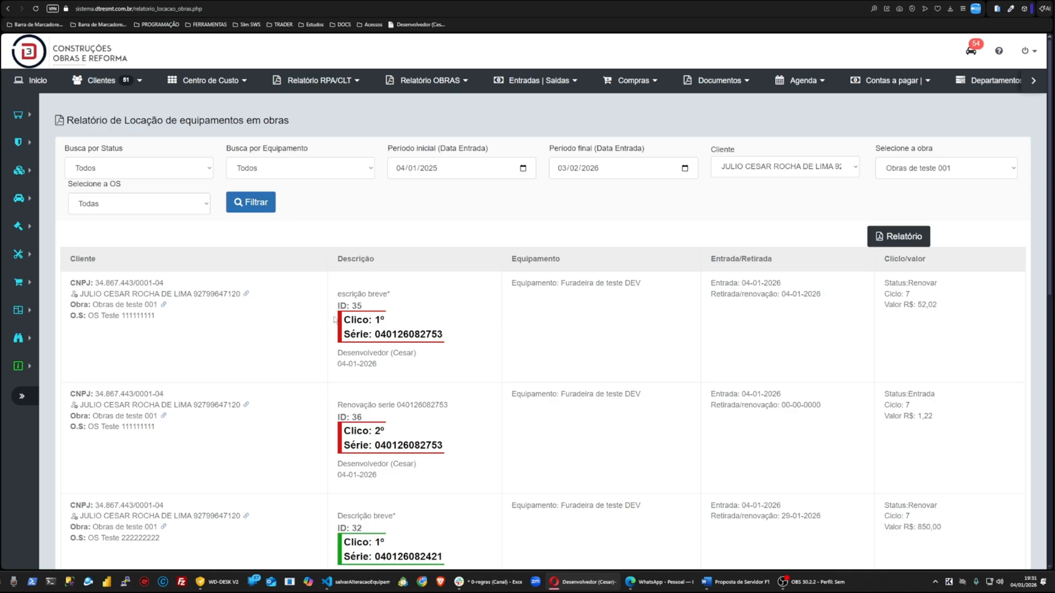
{"action": "left_click", "coordinate": [914, 174]}
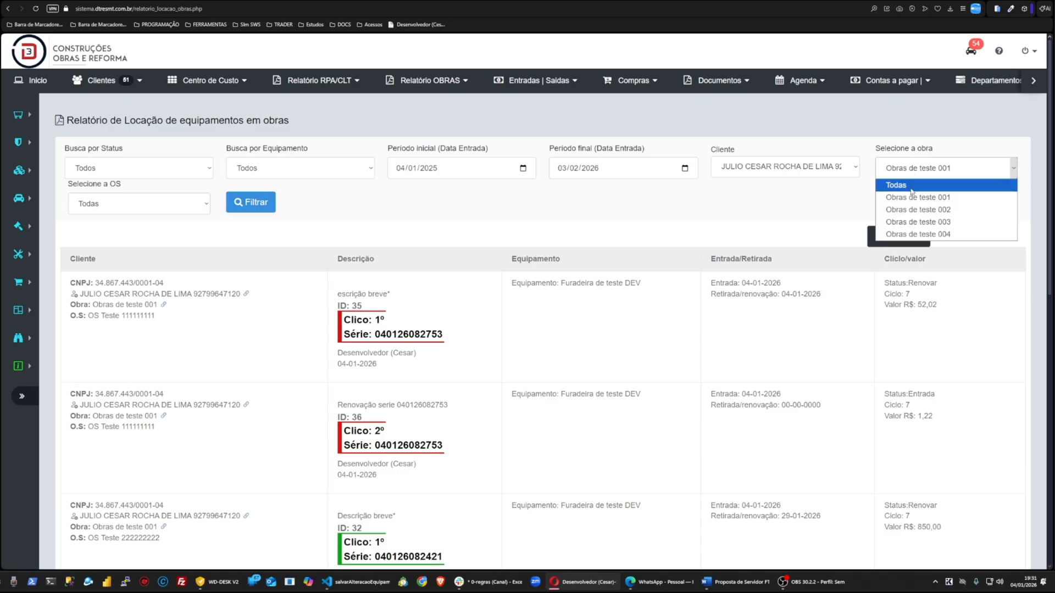
{"action": "left_click", "coordinate": [910, 186]}
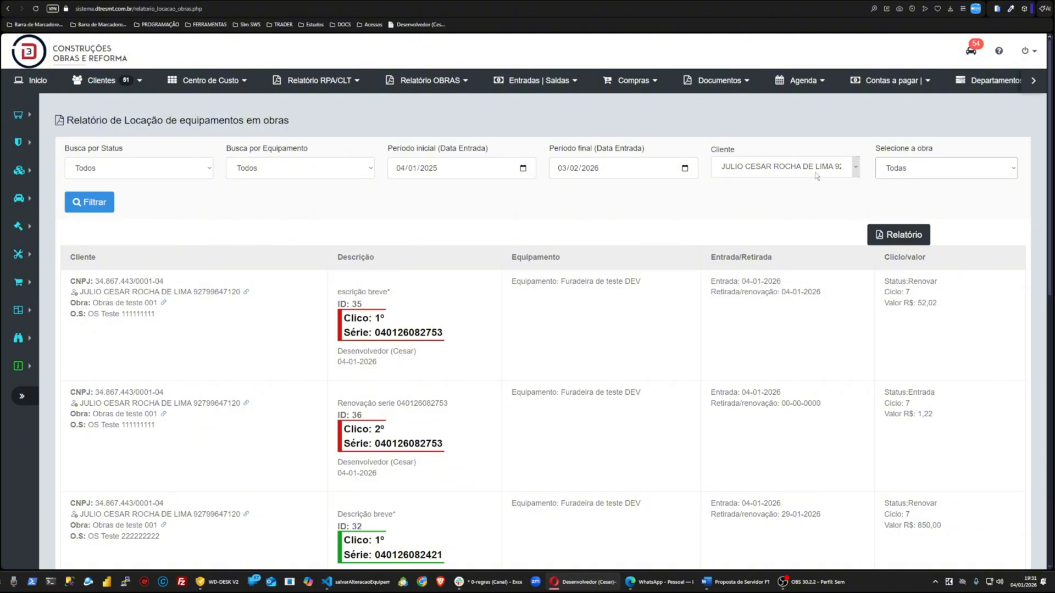
{"action": "left_click", "coordinate": [890, 172]}
{"action": "left_click", "coordinate": [901, 197]}
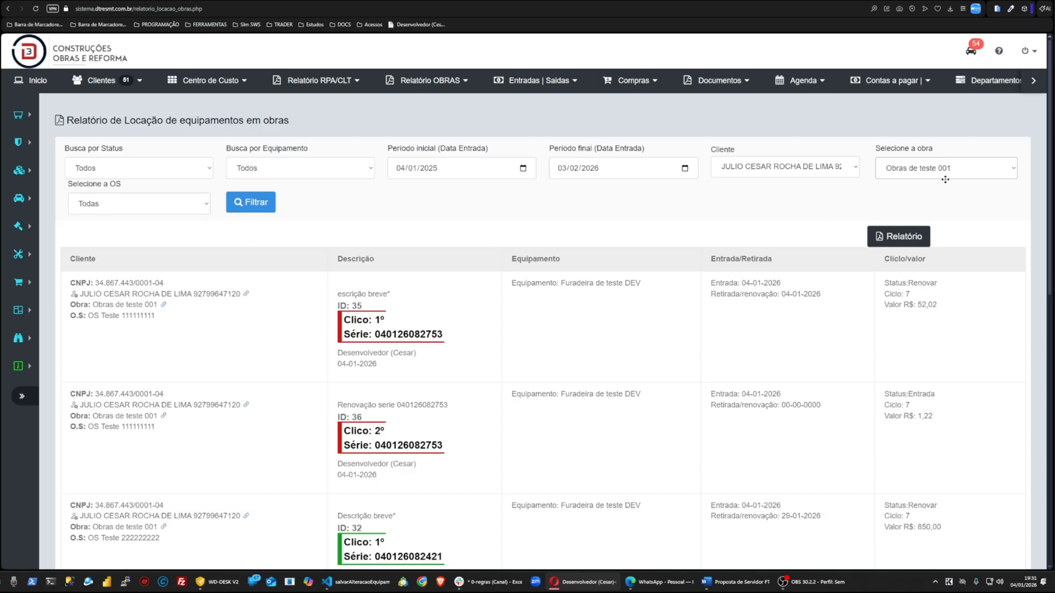
Step: Filter the rental report by OS Teste 111111111 and review the listed entries
{"action": "left_click", "coordinate": [99, 207]}
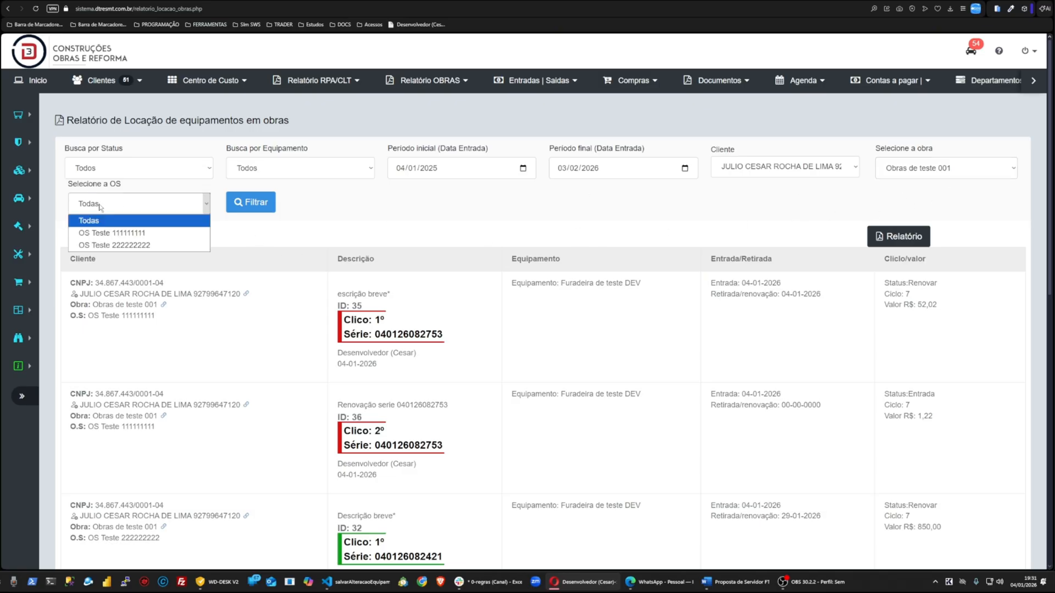
{"action": "left_click", "coordinate": [104, 232]}
{"action": "left_click", "coordinate": [263, 209]}
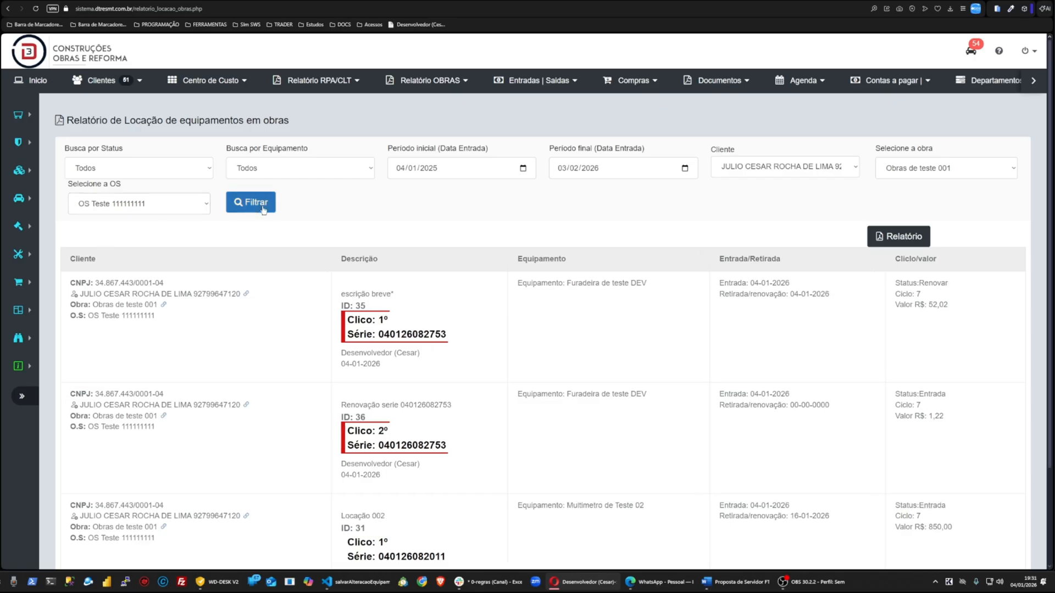
{"action": "scroll", "coordinate": [414, 264], "scroll_direction": "down", "scroll_amount": 3}
{"action": "scroll", "coordinate": [415, 267], "scroll_direction": "up", "scroll_amount": 3}
Step: Switch the OS filter to OS Teste 222222222 and review the listed entries
{"action": "left_click", "coordinate": [139, 203]}
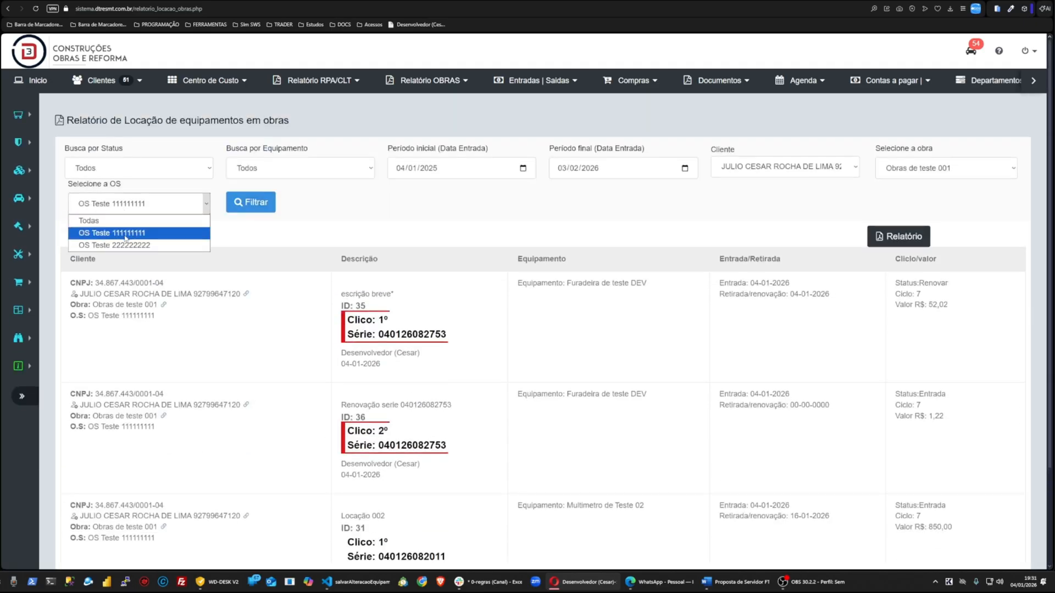
{"action": "left_click", "coordinate": [110, 242]}
{"action": "scroll", "coordinate": [450, 285], "scroll_direction": "down", "scroll_amount": 5}
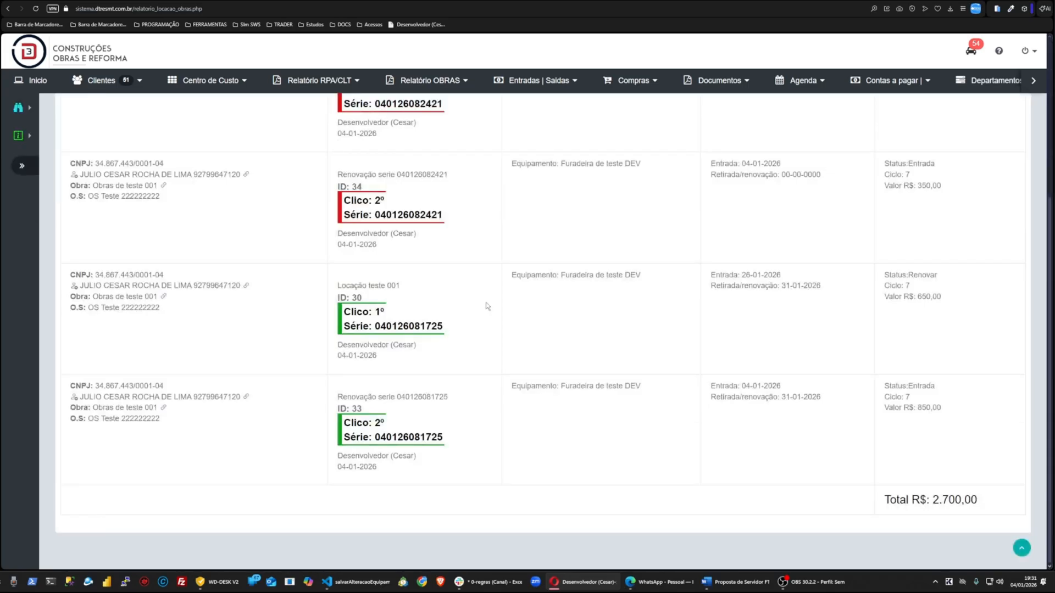
{"action": "scroll", "coordinate": [486, 305], "scroll_direction": "up", "scroll_amount": 5}
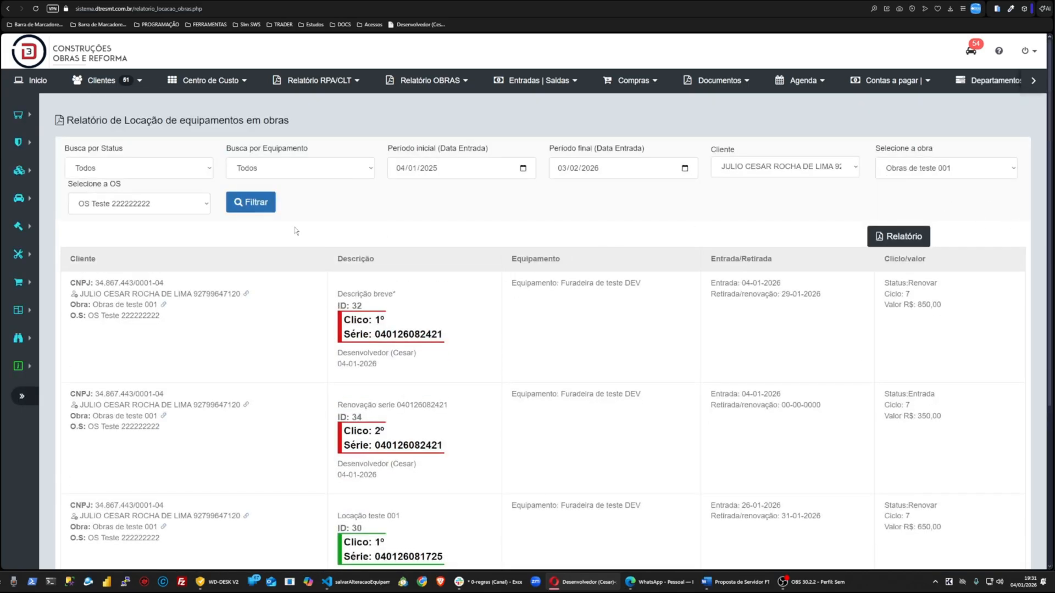
Step: Reset the Cliente filter to Todos and run the report filter again
{"action": "left_click", "coordinate": [747, 174]}
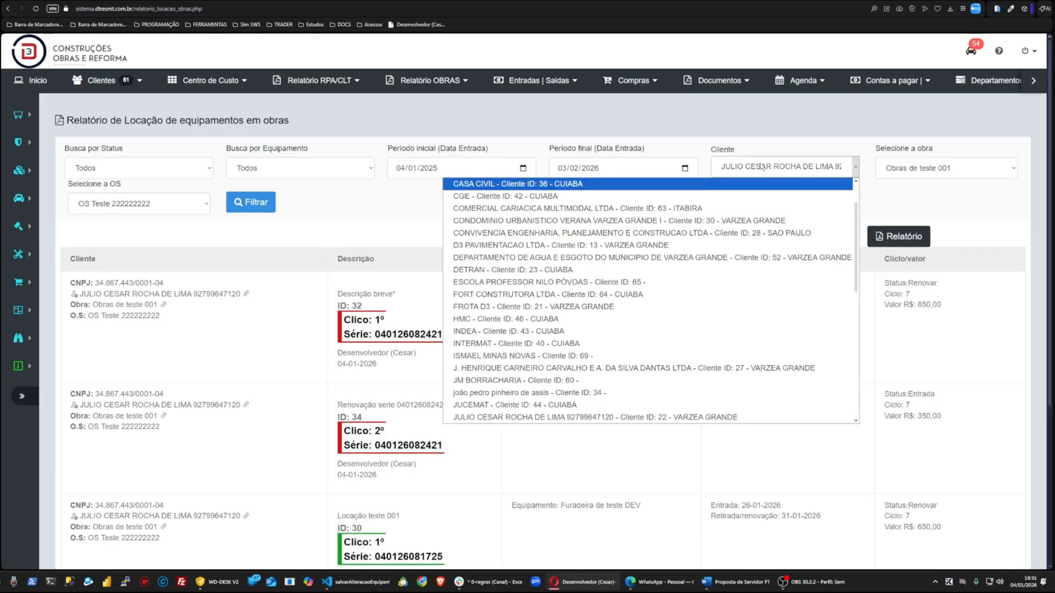
{"action": "scroll", "coordinate": [859, 214], "scroll_direction": "up", "scroll_amount": 5}
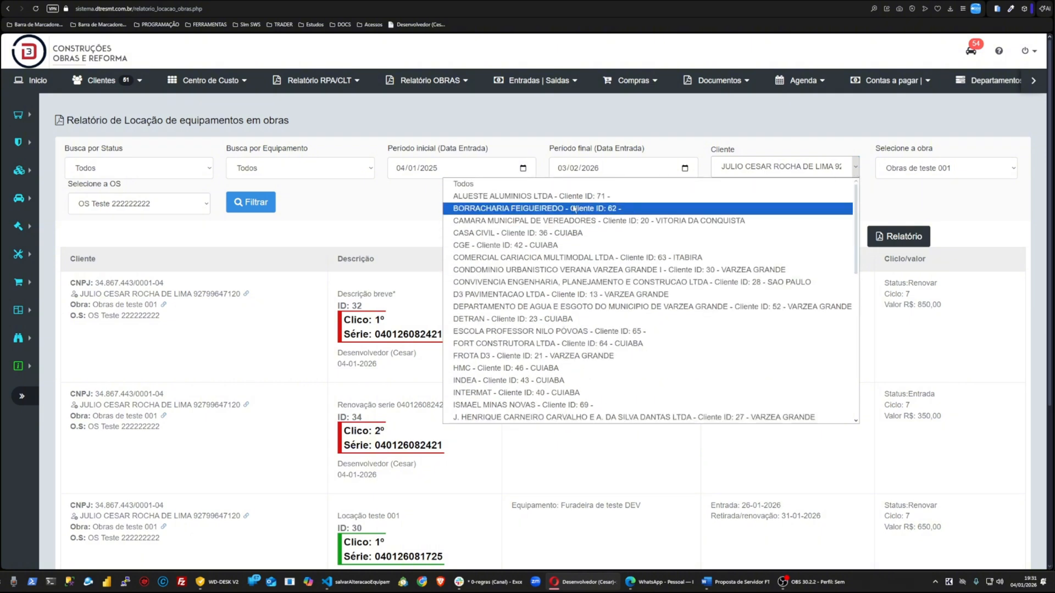
{"action": "left_click", "coordinate": [498, 184]}
{"action": "left_click", "coordinate": [896, 166]}
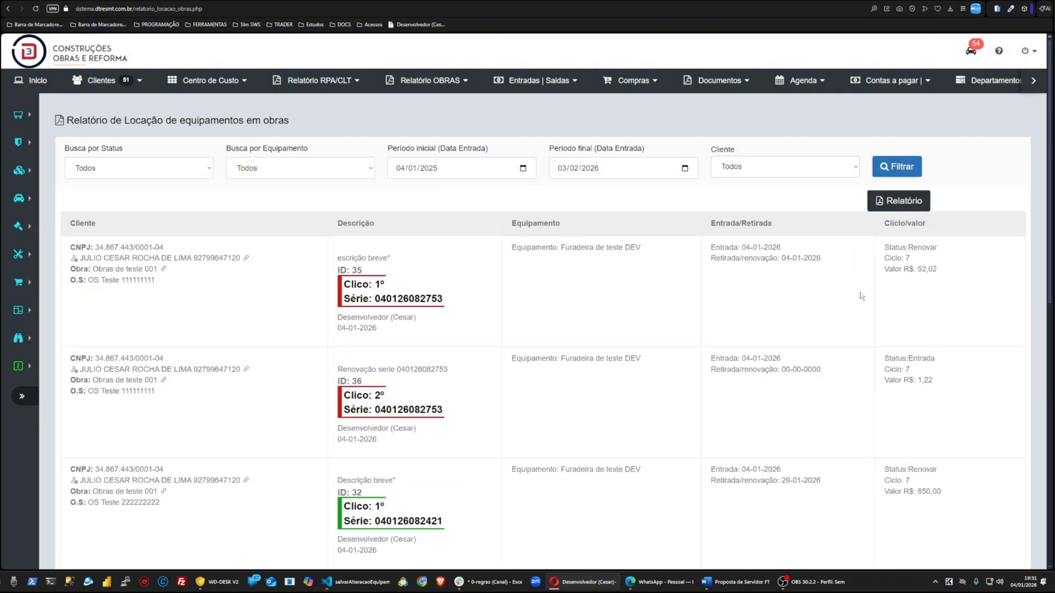
Step: Filter the report by client CASA CIVIL, then reset the Cliente filter to Todos
{"action": "left_click", "coordinate": [720, 172]}
{"action": "left_click", "coordinate": [690, 218]}
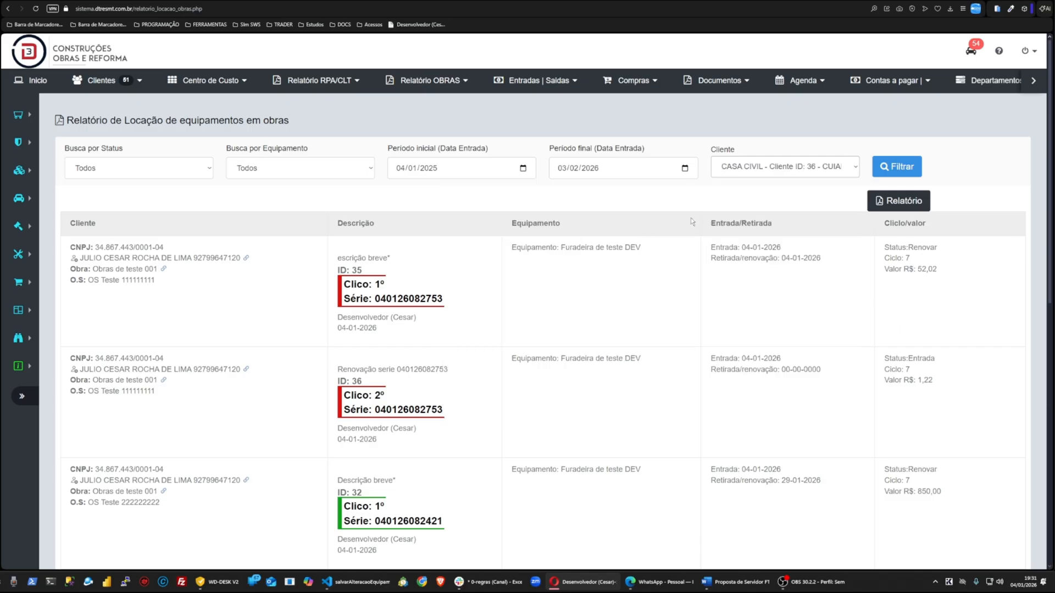
{"action": "left_click", "coordinate": [87, 202]}
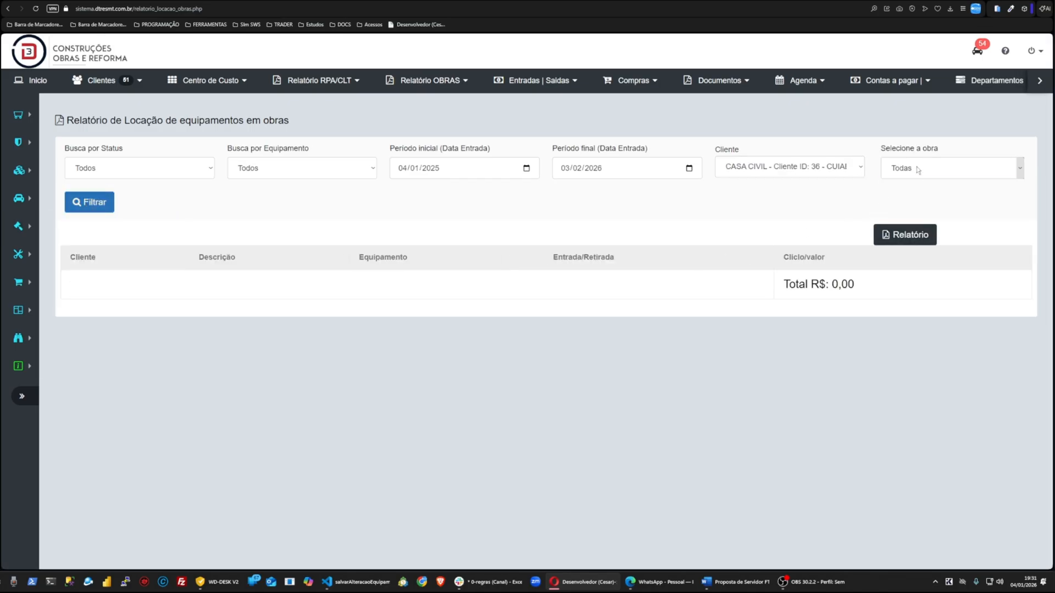
{"action": "left_click", "coordinate": [1020, 168]}
{"action": "left_click", "coordinate": [781, 238]}
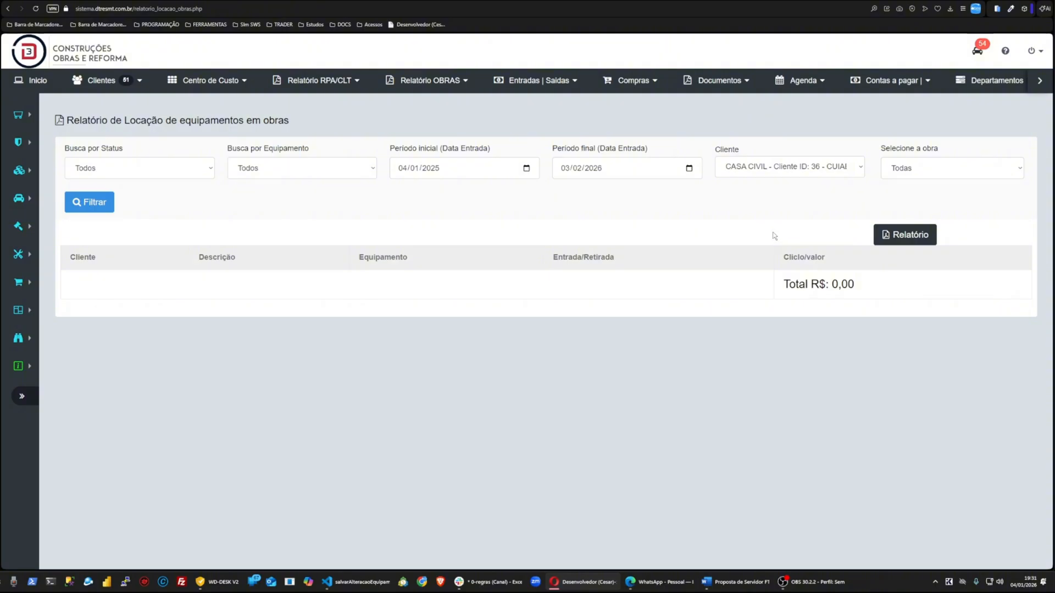
{"action": "left_click", "coordinate": [741, 175]}
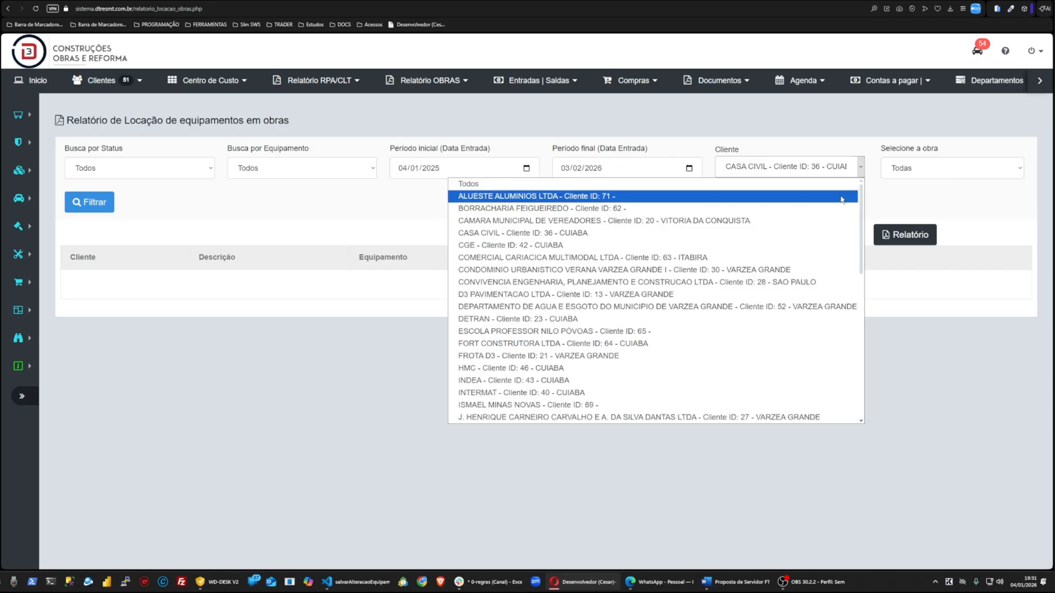
{"action": "left_click", "coordinate": [566, 184]}
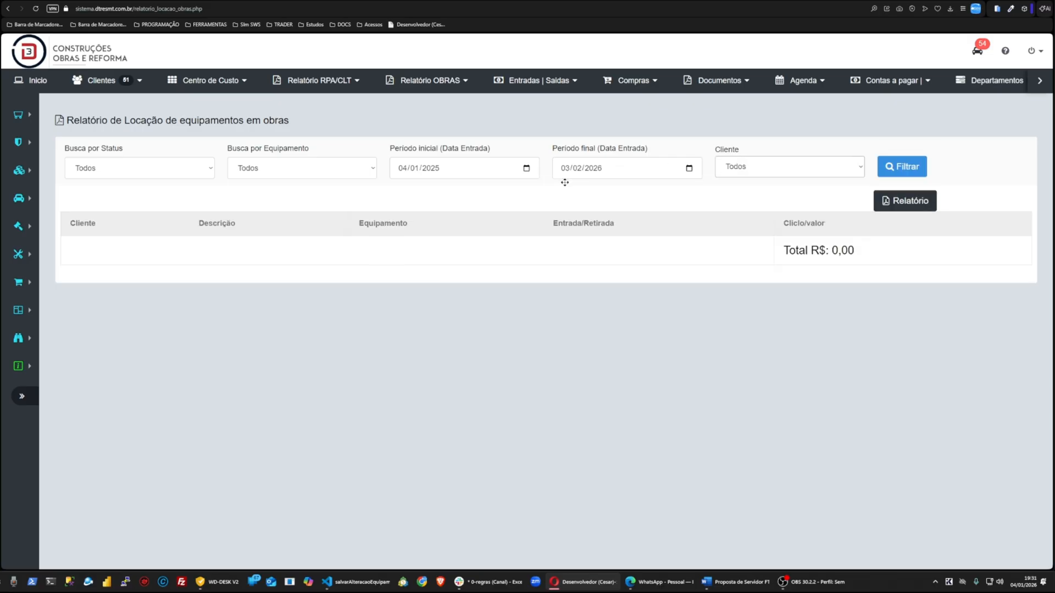
Step: Run the rental report filter with all clients and review the listed entries
{"action": "left_click", "coordinate": [902, 167]}
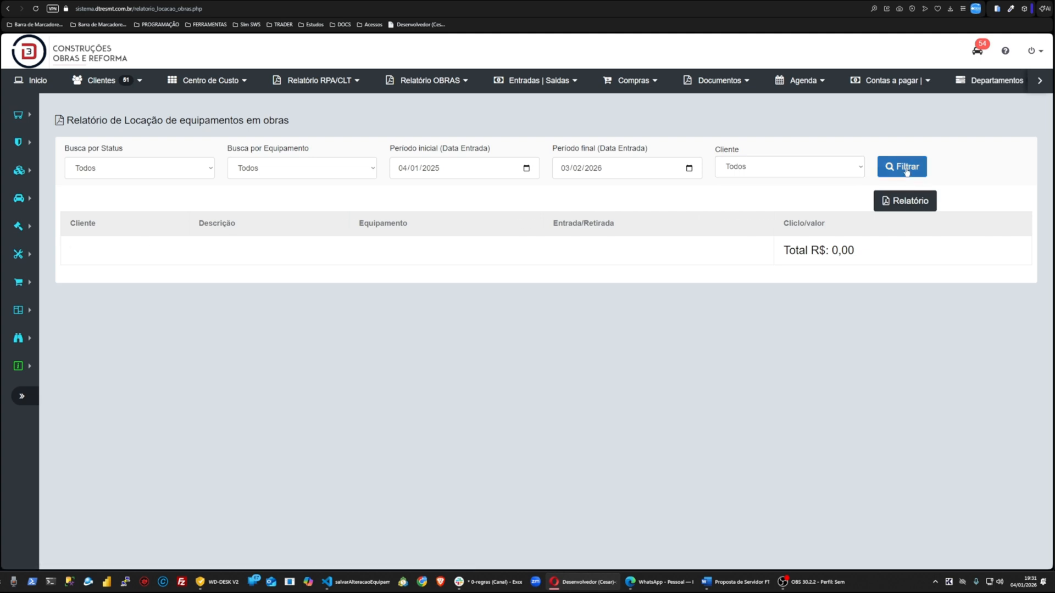
{"action": "scroll", "coordinate": [522, 348], "scroll_direction": "down", "scroll_amount": 3}
{"action": "scroll", "coordinate": [537, 365], "scroll_direction": "up", "scroll_amount": 1}
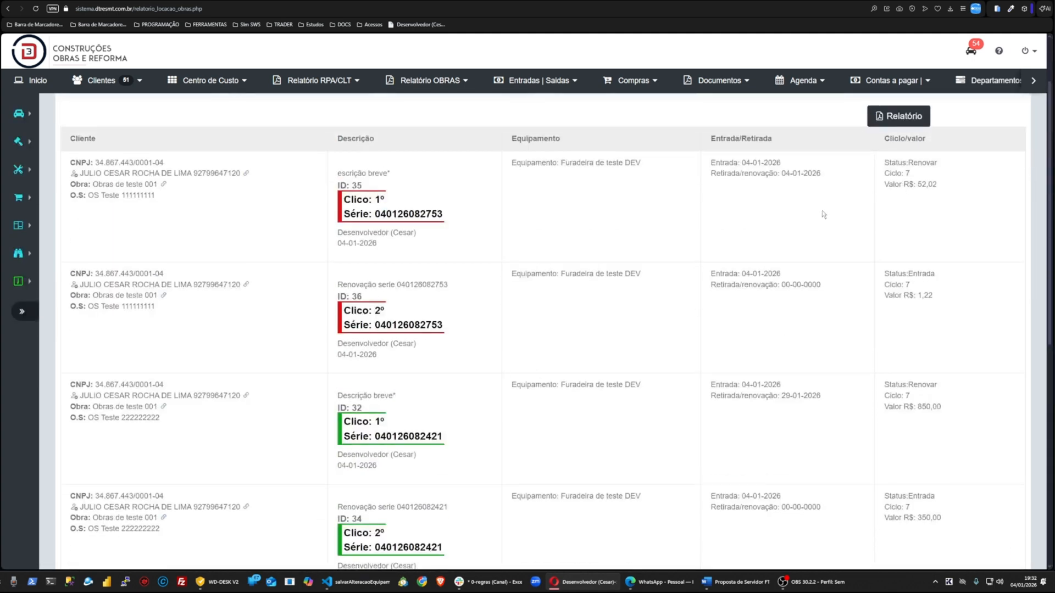
Step: Generate the printable rental equipment report, cancel the print dialog, and return to the report page
{"action": "left_click", "coordinate": [901, 113]}
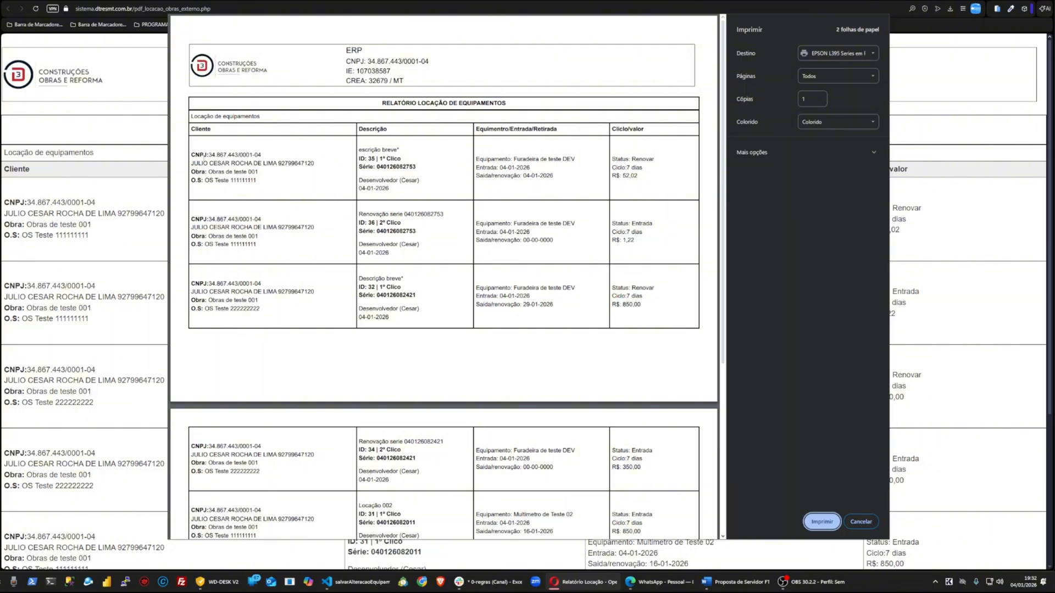
{"action": "left_click_drag", "start_coordinate": [196, 155], "coordinate": [267, 166]}
{"action": "left_click", "coordinate": [861, 522]}
{"action": "left_click_drag", "start_coordinate": [24, 203], "coordinate": [131, 214]}
{"action": "left_click_drag", "start_coordinate": [50, 225], "coordinate": [73, 224]}
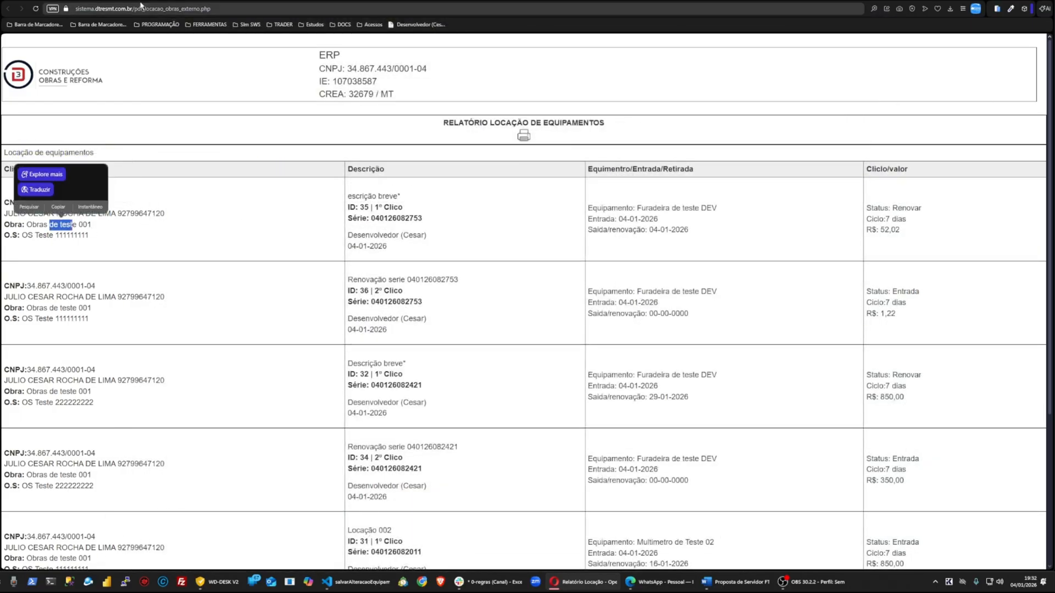
{"action": "left_click", "coordinate": [159, 1]}
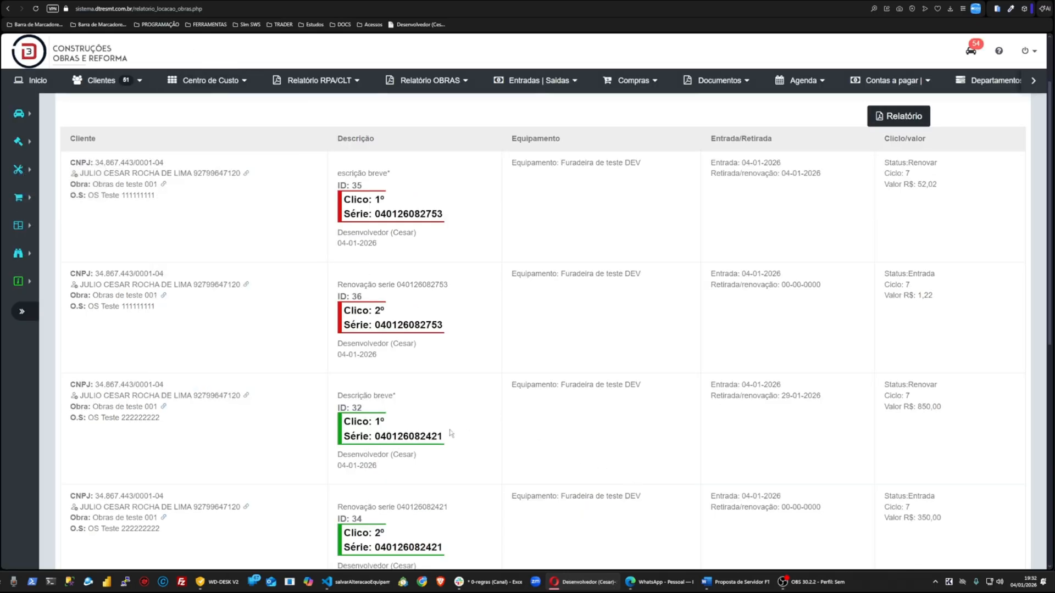
Step: Follow the client link on the first report entry, go back to the report and rerun the filter
{"action": "scroll", "coordinate": [293, 345], "scroll_direction": "up", "scroll_amount": 7}
{"action": "scroll", "coordinate": [293, 345], "scroll_direction": "down", "scroll_amount": 1}
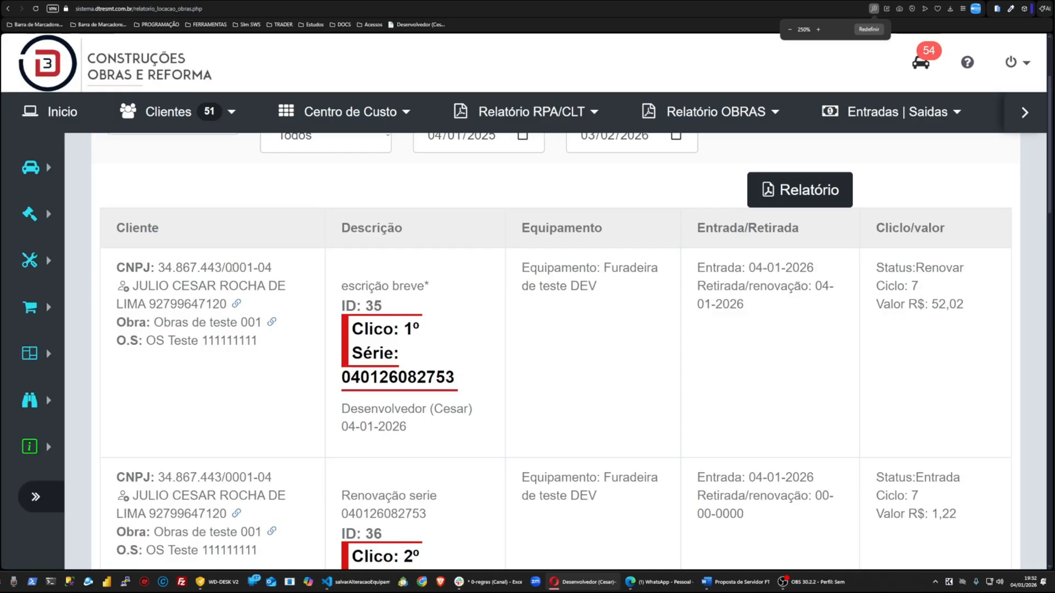
{"action": "scroll", "coordinate": [190, 259], "scroll_direction": "down", "scroll_amount": 1}
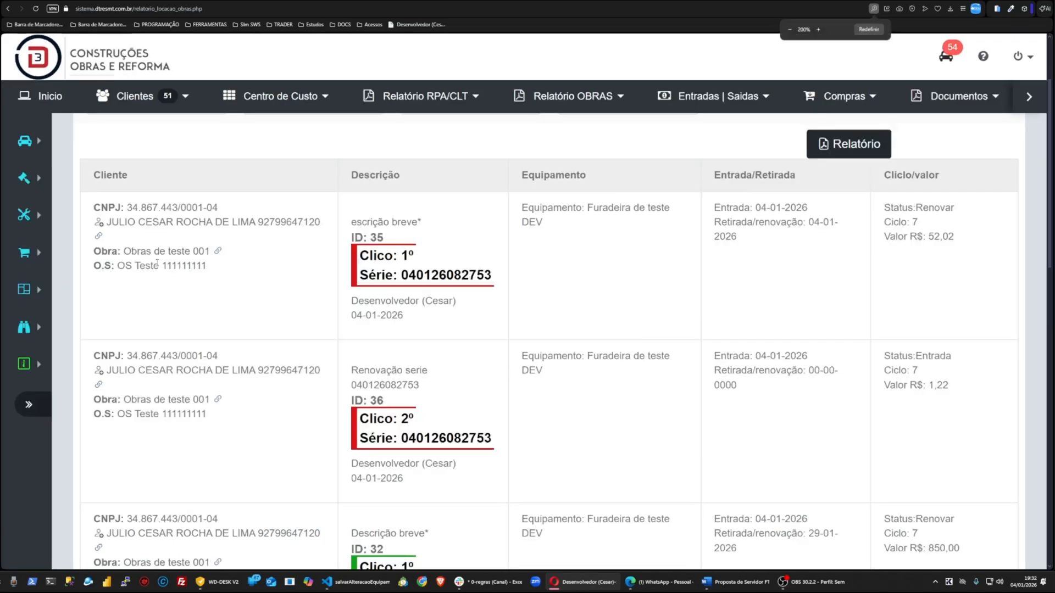
{"action": "scroll", "coordinate": [210, 242], "scroll_direction": "down", "scroll_amount": 1}
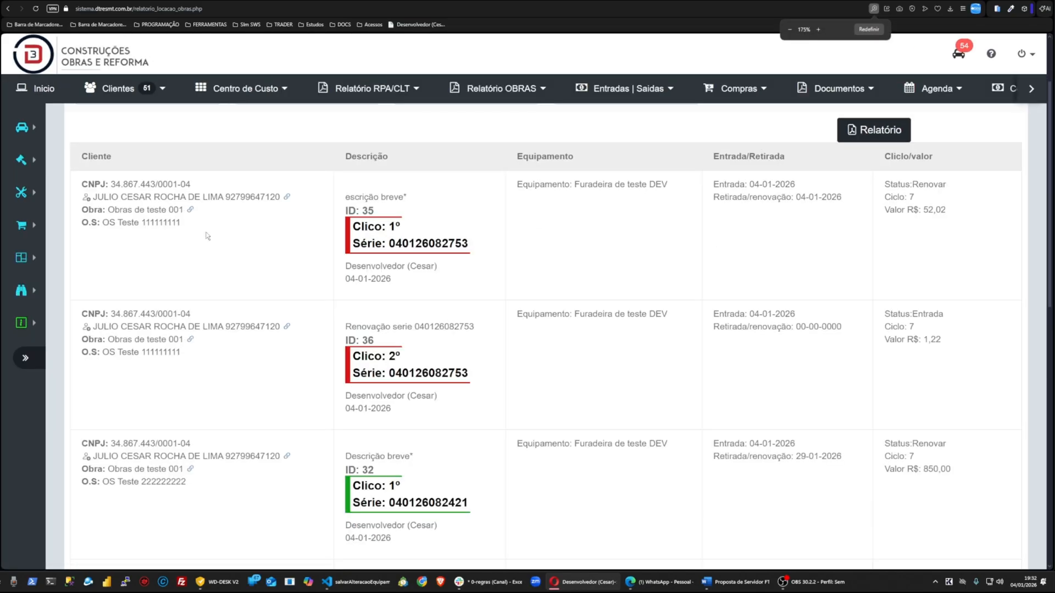
{"action": "left_click", "coordinate": [286, 198]}
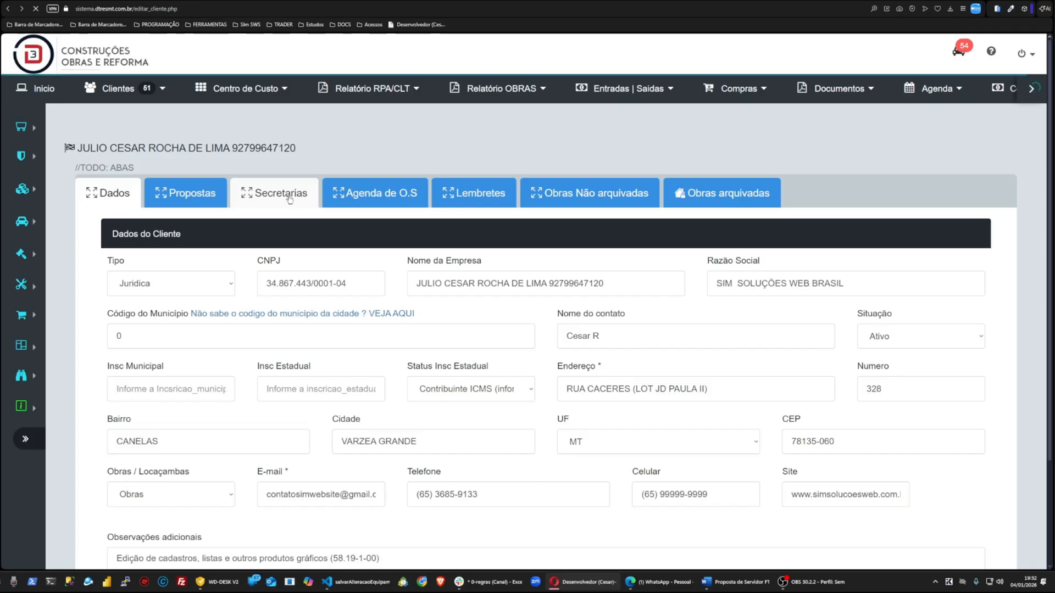
{"action": "key", "text": "alt+Left"}
{"action": "left_click", "coordinate": [915, 199]}
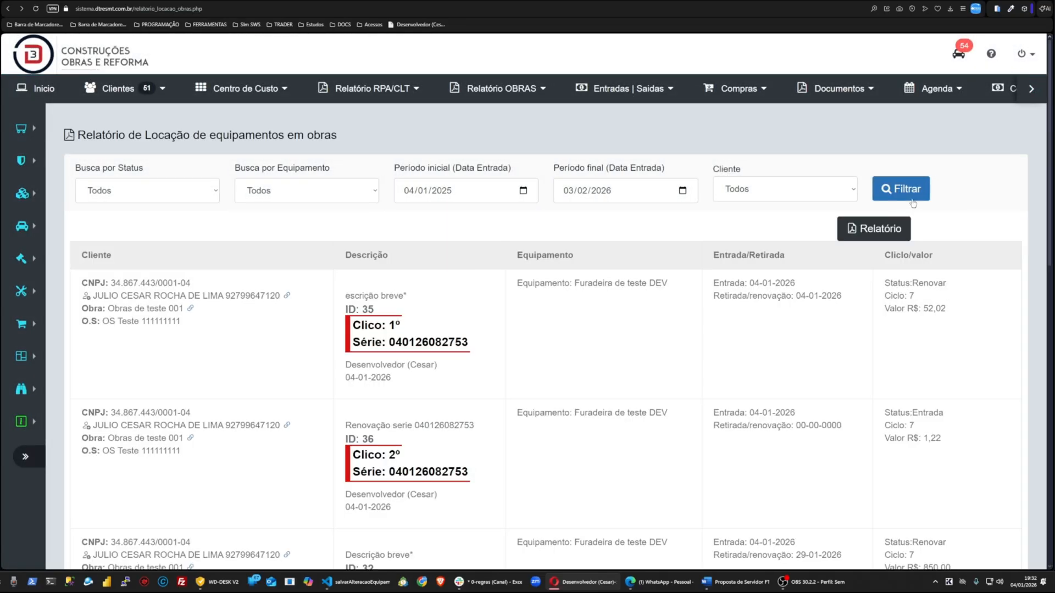
Step: Open the work Obras de teste 001 from the report entry's link to view its rented equipment
{"action": "left_click_drag", "start_coordinate": [109, 308], "coordinate": [180, 308]}
{"action": "left_click", "coordinate": [190, 309]}
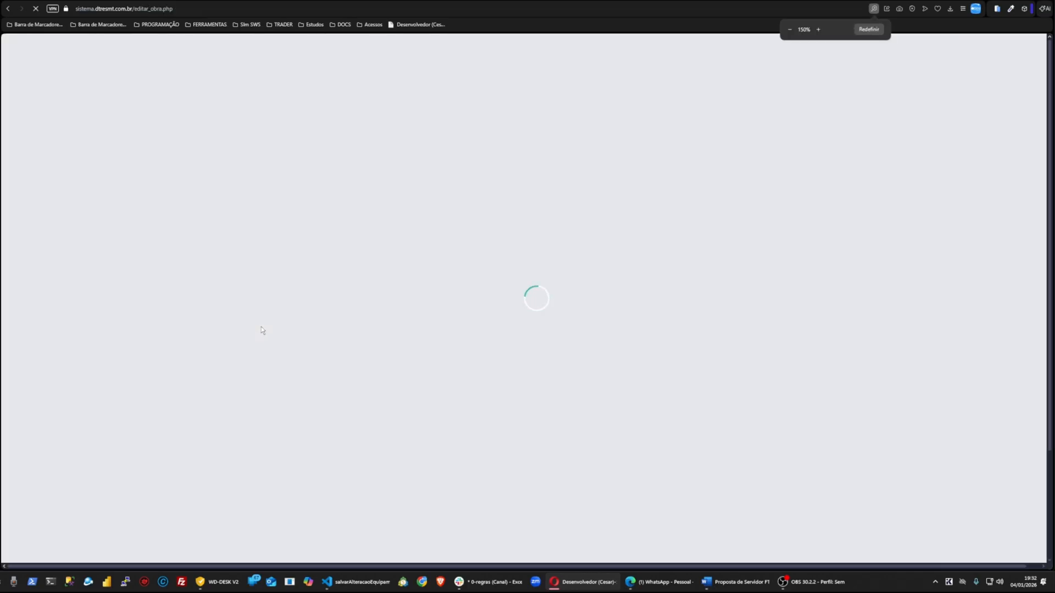
{"action": "scroll", "coordinate": [237, 196], "scroll_direction": "down", "scroll_amount": 2}
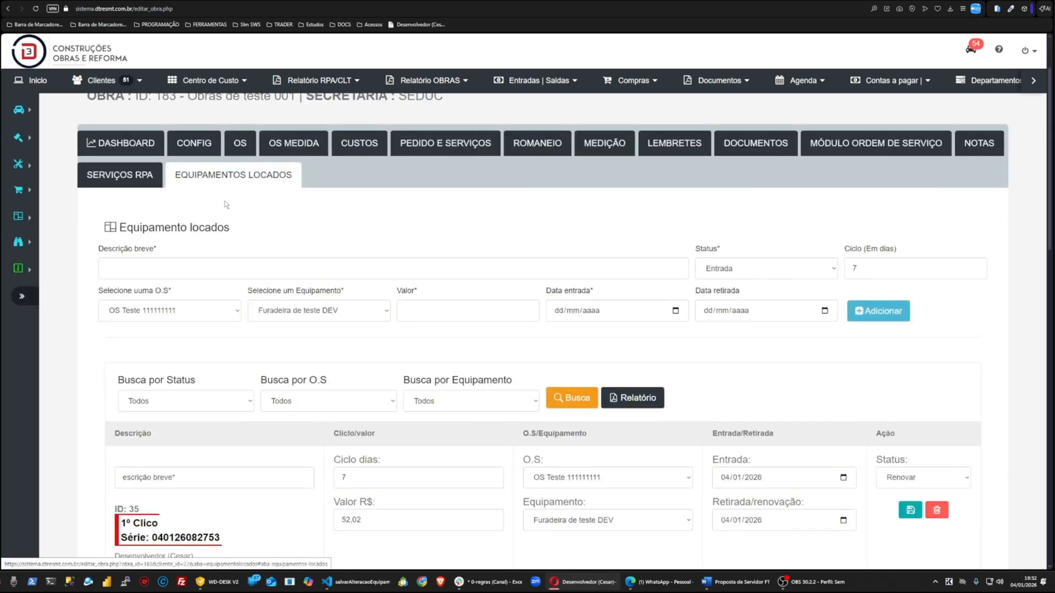
{"action": "scroll", "coordinate": [402, 310], "scroll_direction": "down", "scroll_amount": 3}
{"action": "scroll", "coordinate": [403, 311], "scroll_direction": "up", "scroll_amount": 5}
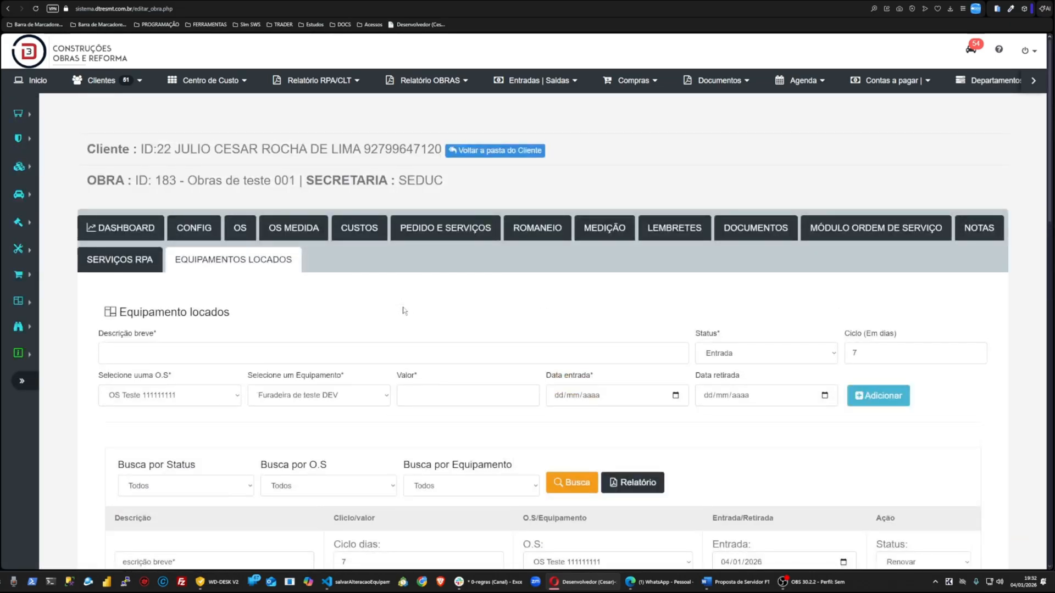
{"action": "key", "text": "ctrl+minus"}
{"action": "key", "text": "ctrl+minus"}
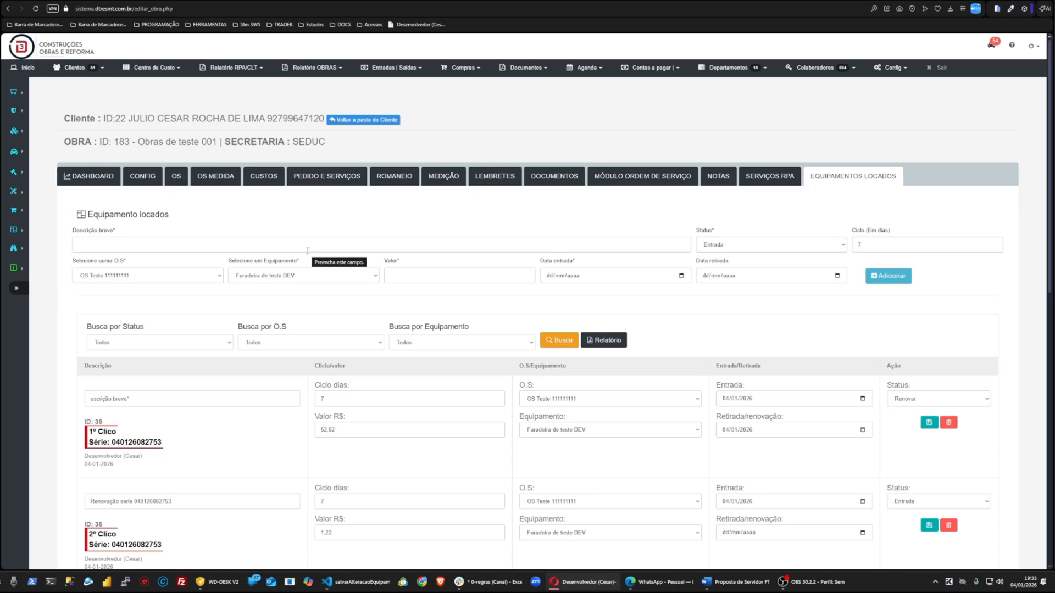
Step: Inspect the equipment options in the sidebar menu and in the rental form's equipment selector
{"action": "mouse_move", "coordinate": [16, 201]}
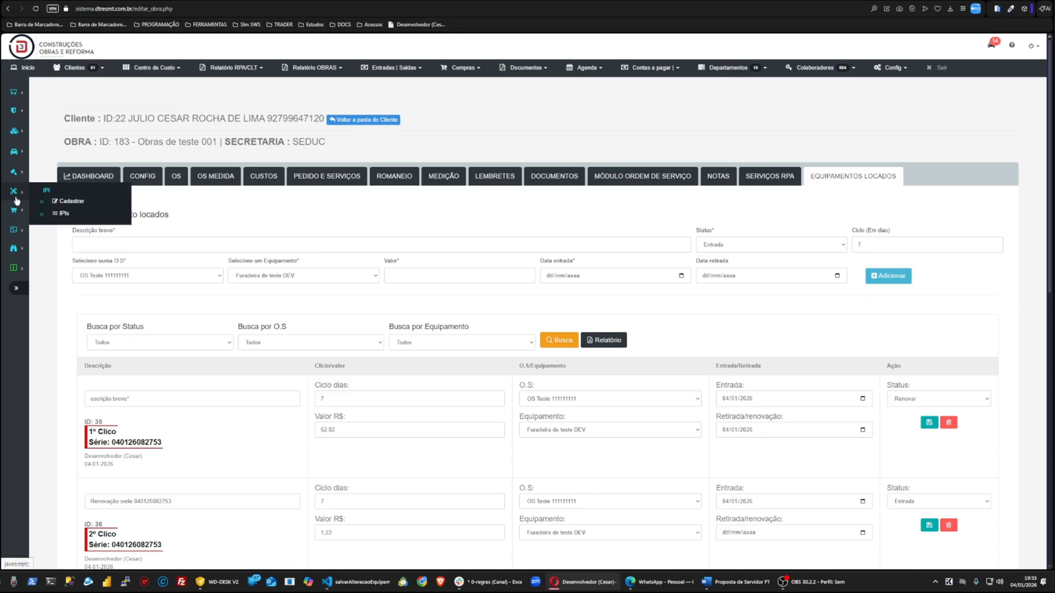
{"action": "mouse_move", "coordinate": [15, 178]}
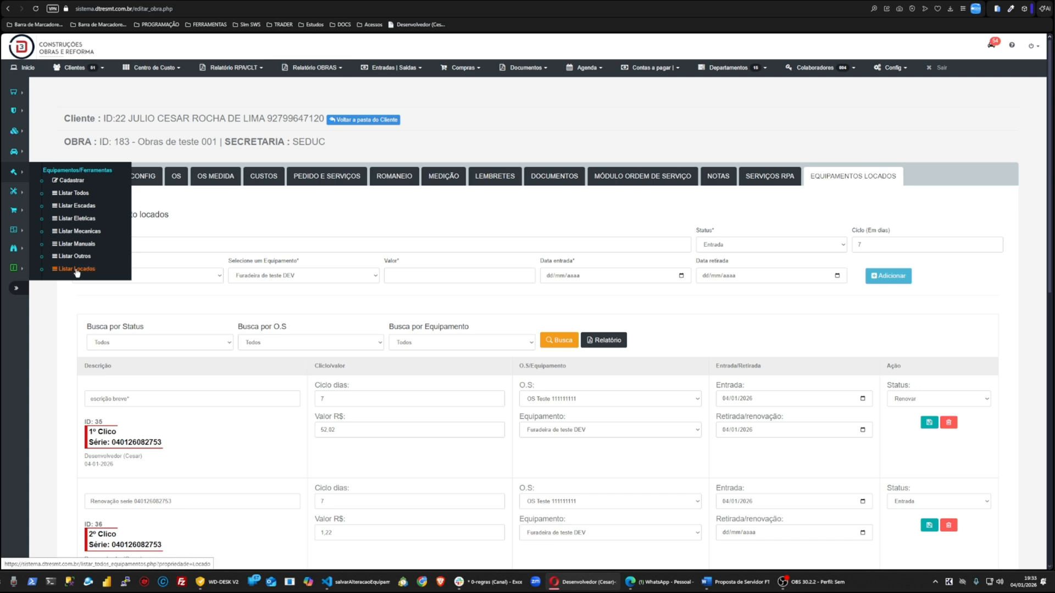
{"action": "left_click", "coordinate": [269, 276]}
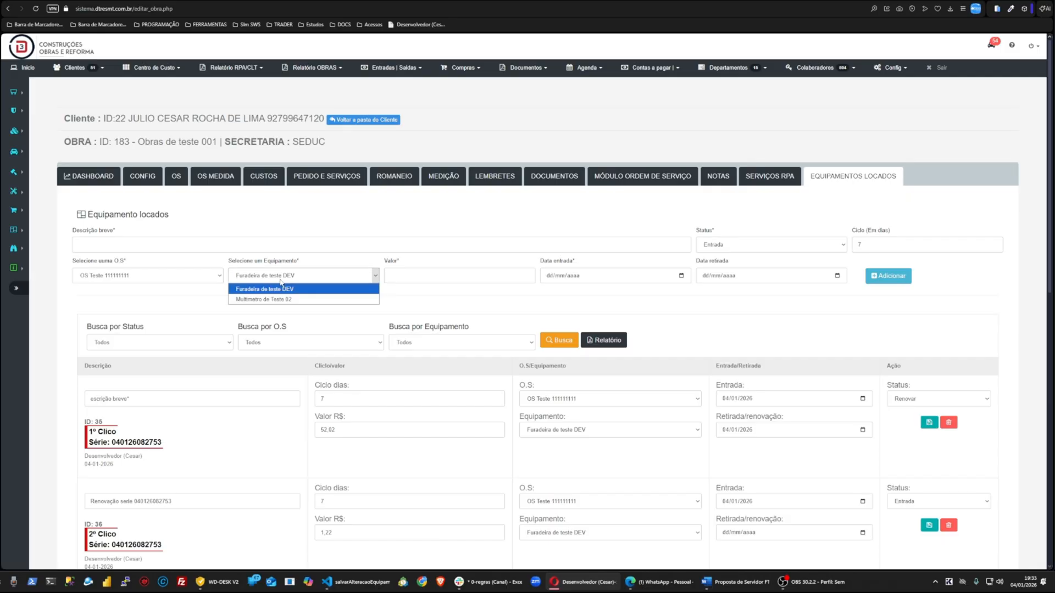
{"action": "key", "text": "ctrl+plus"}
{"action": "key", "text": "ctrl+plus"}
{"action": "key", "text": "ctrl+plus"}
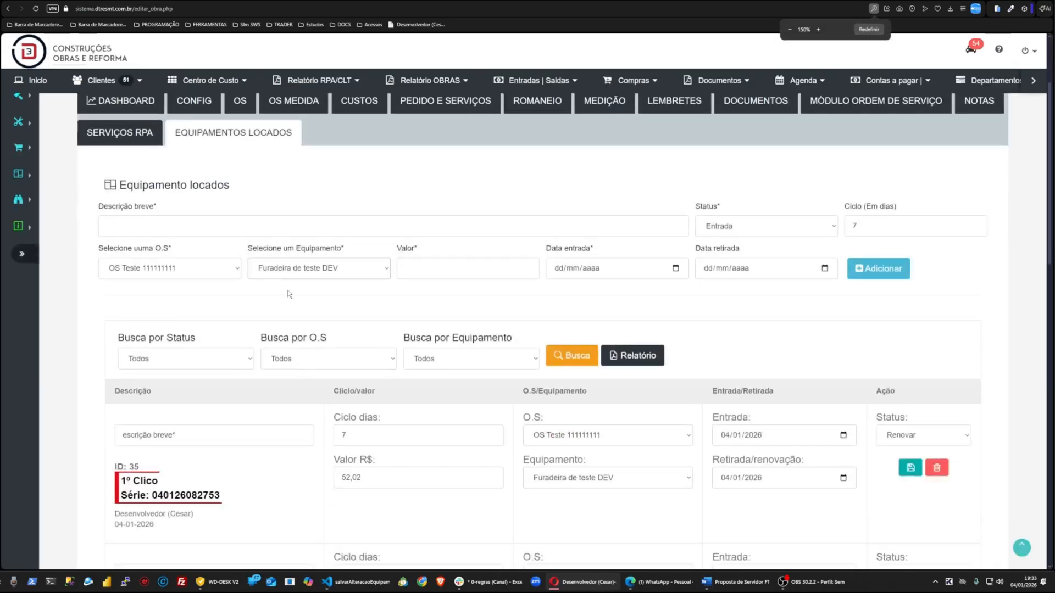
{"action": "left_click", "coordinate": [285, 271]}
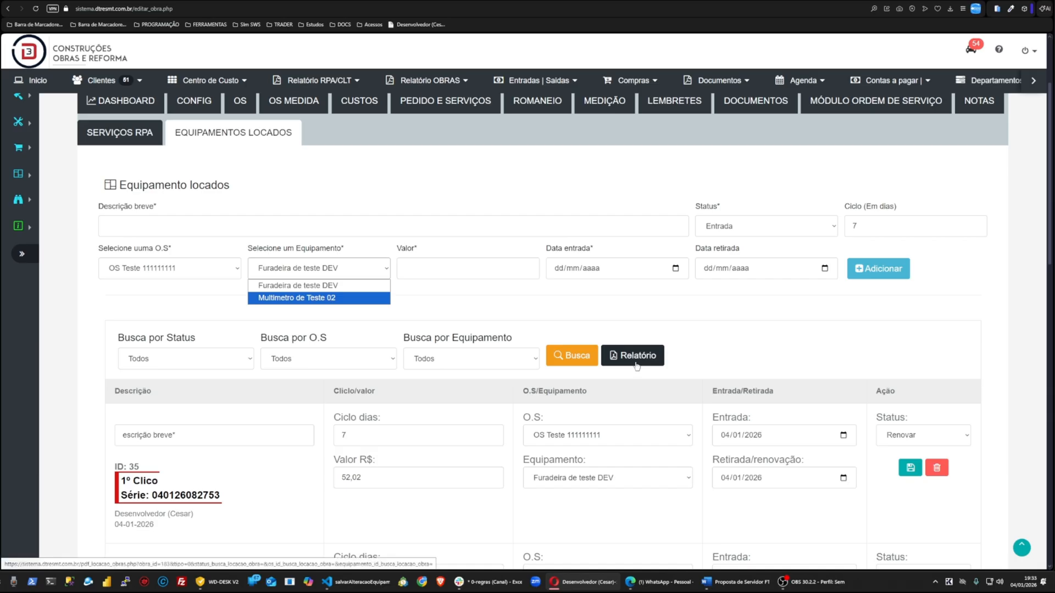
{"action": "mouse_move", "coordinate": [202, 98]}
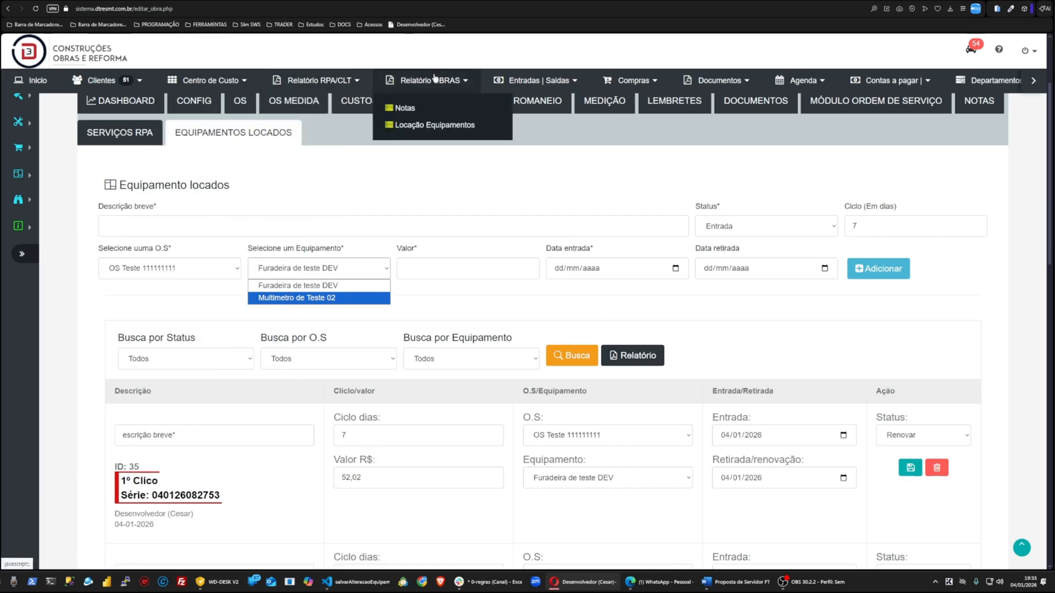